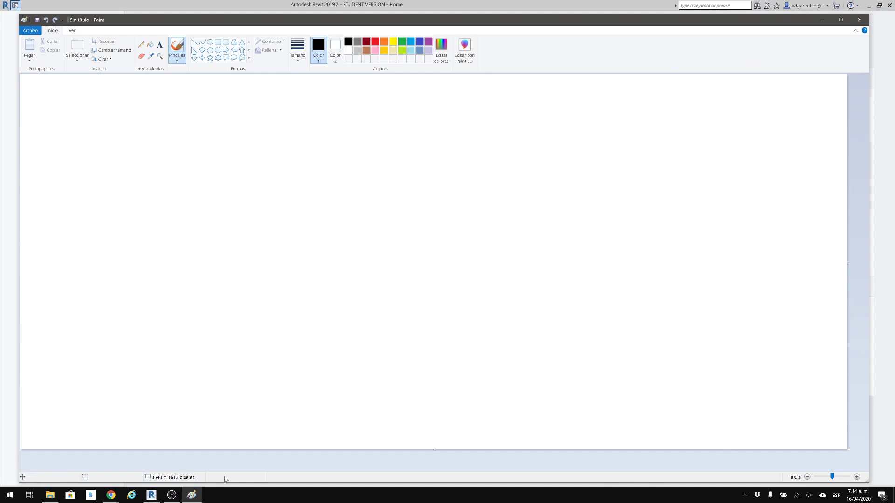
Switch from Paint to Revit, launch Navisworks Manage 2019, and bring its window fully into view.
{"action": "mouse_move", "coordinate": [152, 495]}
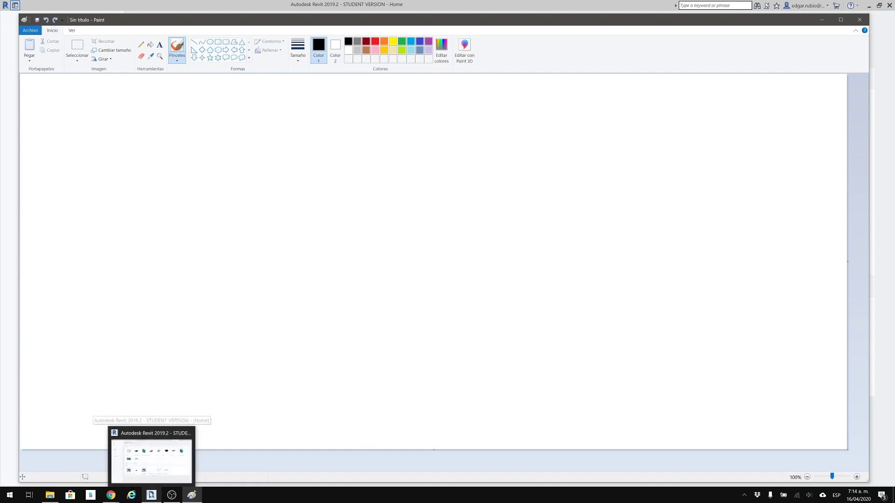
{"action": "mouse_move", "coordinate": [153, 468]}
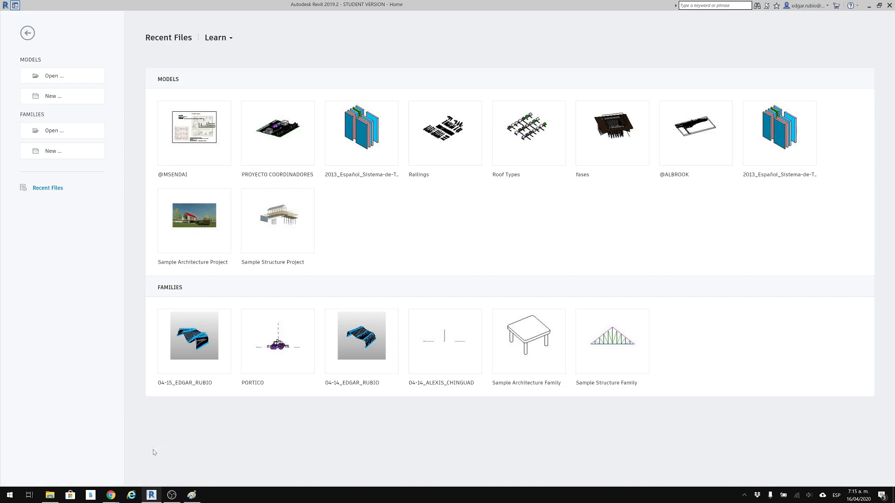
{"action": "left_click", "coordinate": [10, 495]}
{"action": "left_click", "coordinate": [11, 495]}
{"action": "left_click", "coordinate": [12, 495]}
{"action": "type", "text": "manage"}
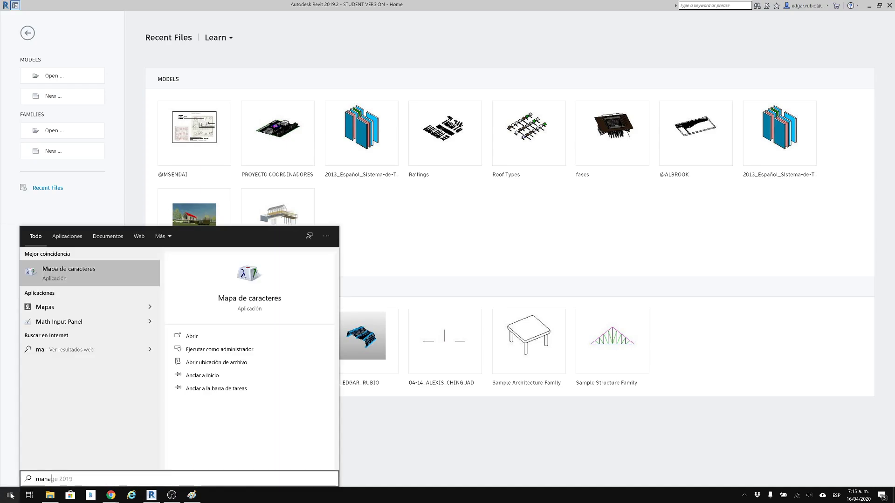
{"action": "key", "text": "Return"}
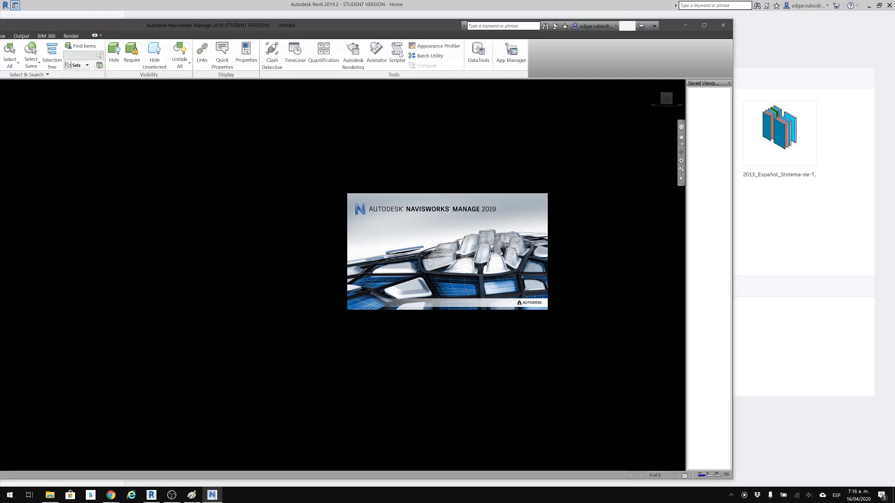
{"action": "left_click_drag", "start_coordinate": [391, 26], "coordinate": [544, 22]}
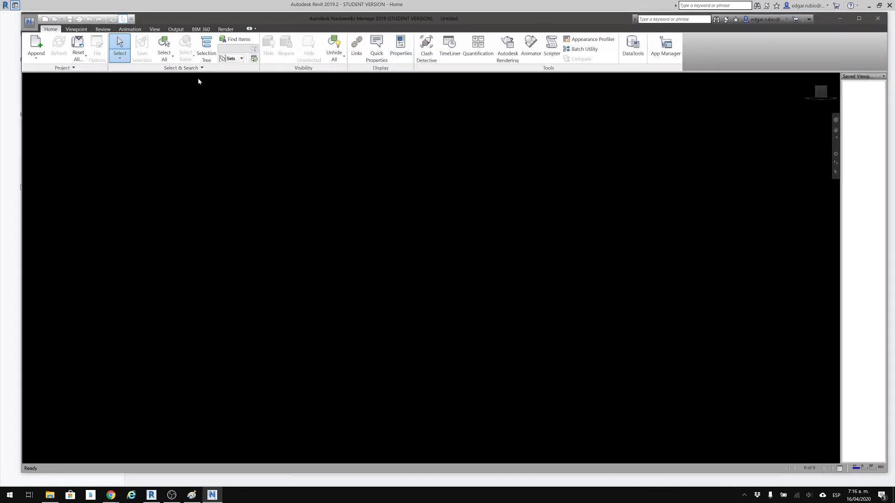
Examine the Revit file reader options in the Options Editor, pick Shared for Coordinates, and close the editor.
{"action": "left_click", "coordinate": [29, 22]}
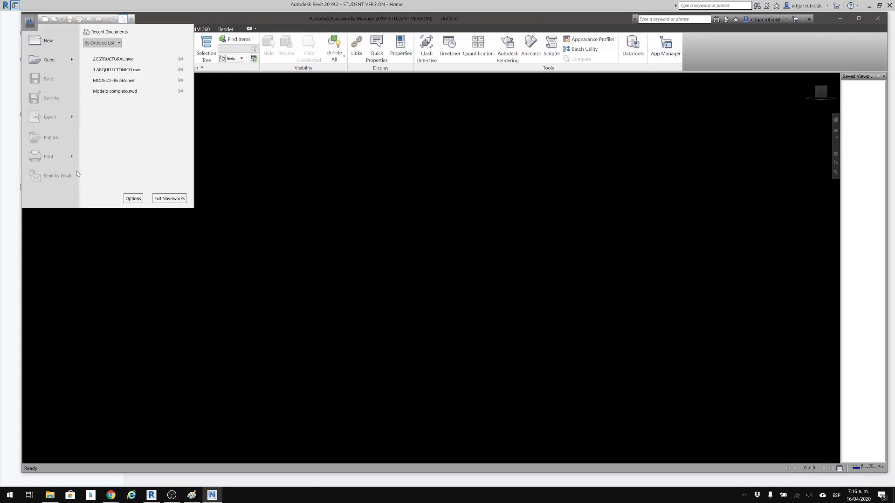
{"action": "left_click", "coordinate": [131, 199]}
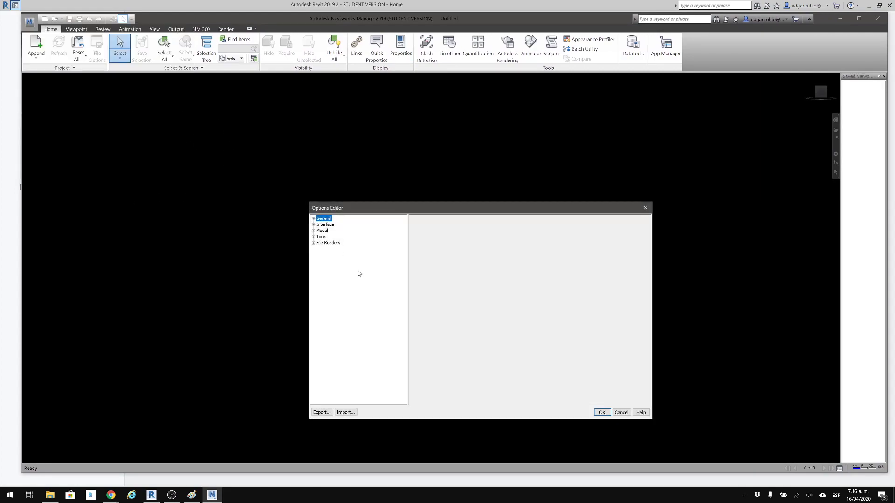
{"action": "left_click", "coordinate": [314, 243]}
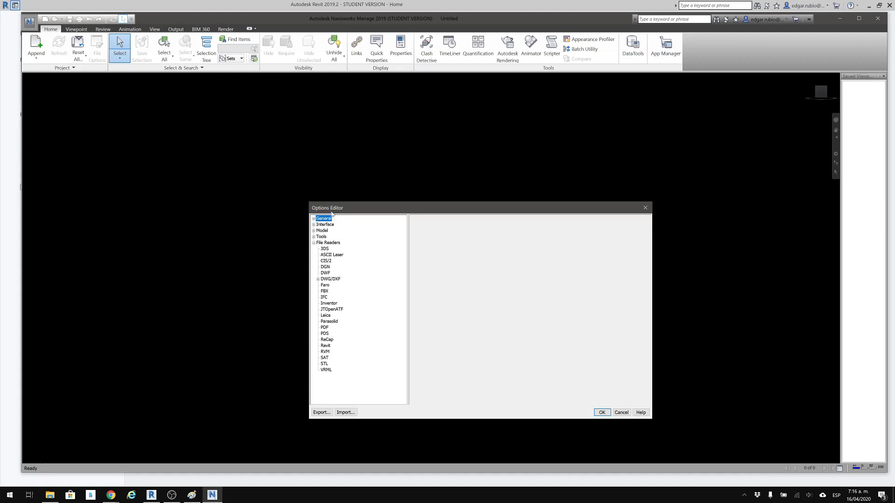
{"action": "left_click_drag", "start_coordinate": [333, 207], "coordinate": [289, 132]}
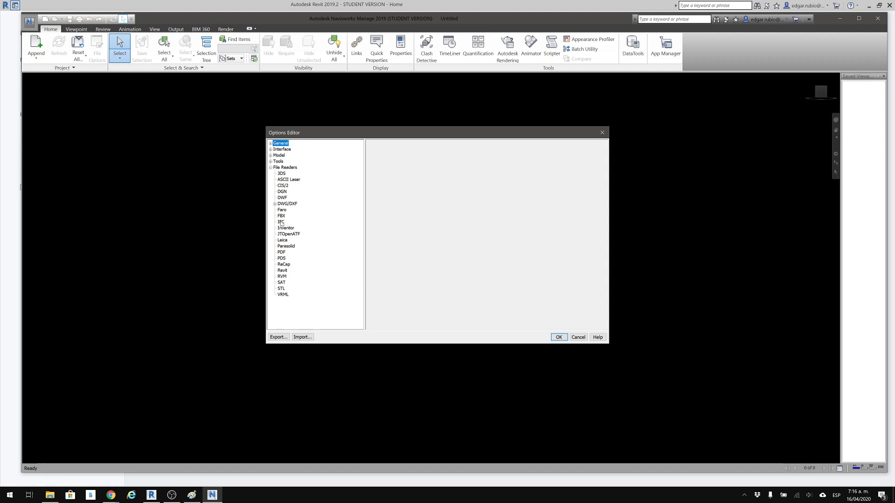
{"action": "left_click", "coordinate": [282, 270]}
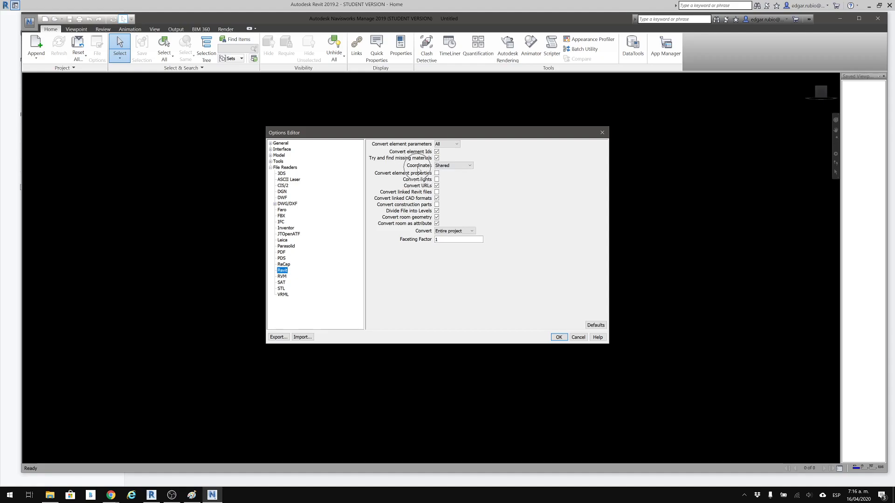
{"action": "left_click", "coordinate": [450, 166]}
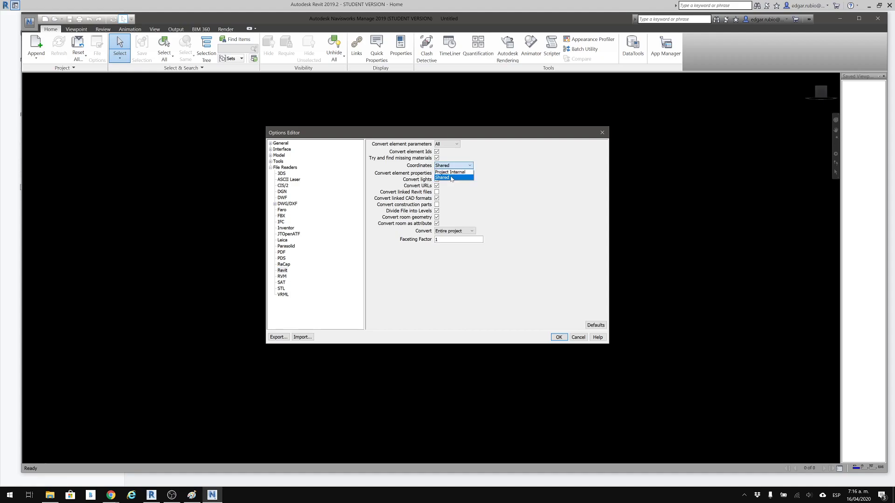
{"action": "left_click", "coordinate": [451, 178]}
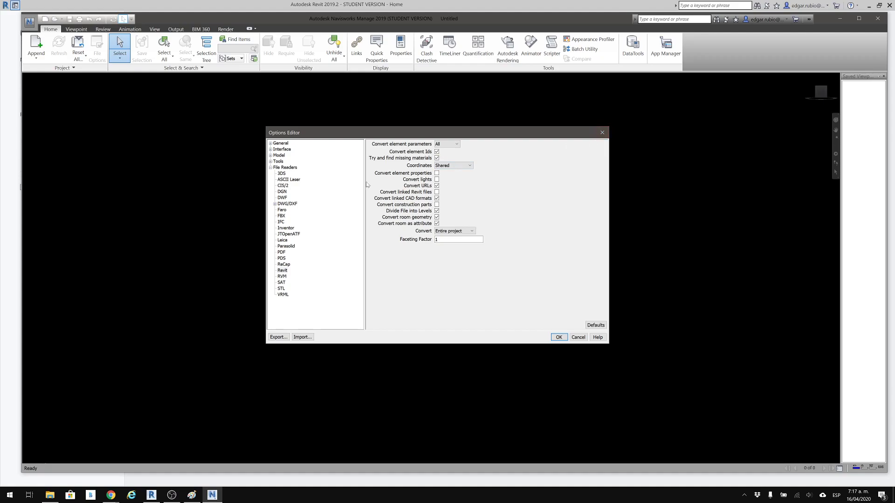
{"action": "left_click", "coordinate": [602, 133]}
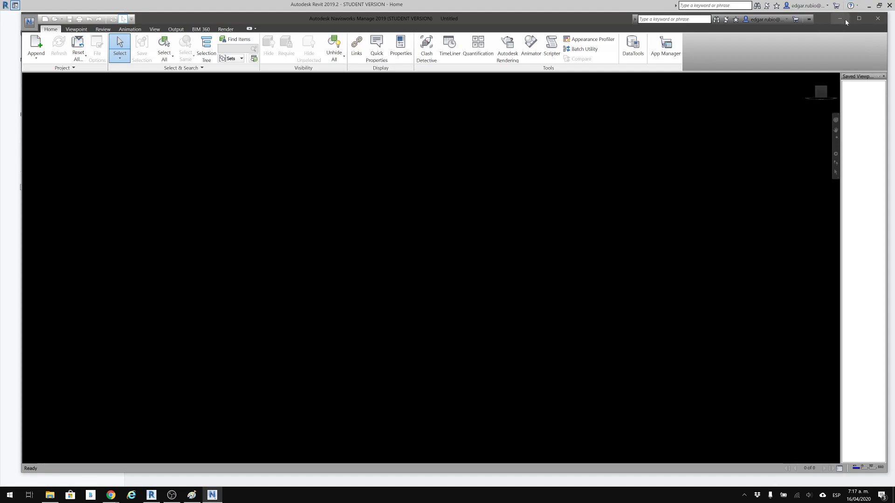
Switch to Paint and draw a black rectangle about 1352 × 483 pixels, crossed by two narrow full-height rectangles.
{"action": "left_click", "coordinate": [844, 19]}
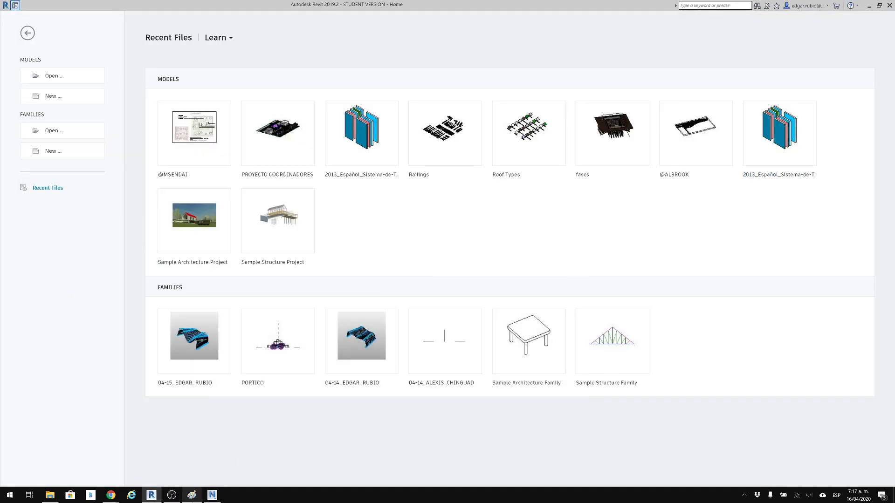
{"action": "left_click", "coordinate": [191, 495]}
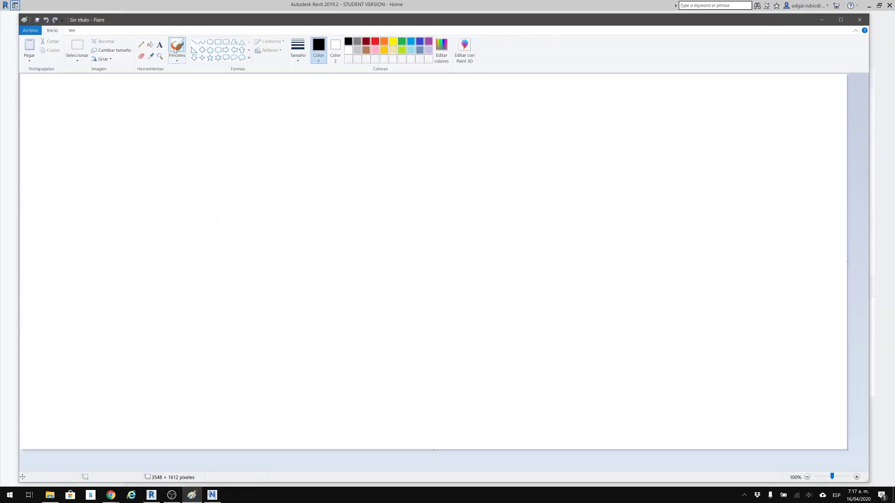
{"action": "left_click", "coordinate": [217, 41]}
{"action": "mouse_move", "coordinate": [99, 109]}
{"action": "left_mouse_down"}
{"action": "mouse_move", "coordinate": [328, 227]}
{"action": "mouse_move", "coordinate": [438, 226]}
{"action": "mouse_move", "coordinate": [414, 221]}
{"action": "left_mouse_up"}
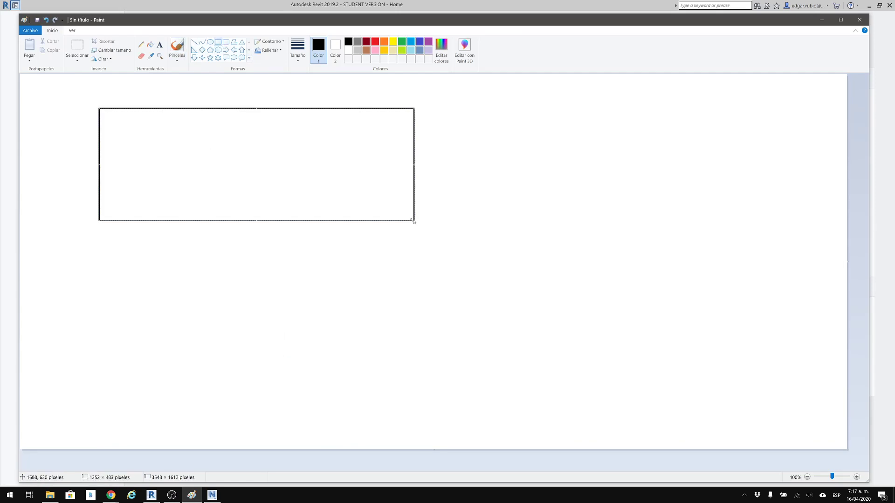
{"action": "left_click", "coordinate": [519, 95]}
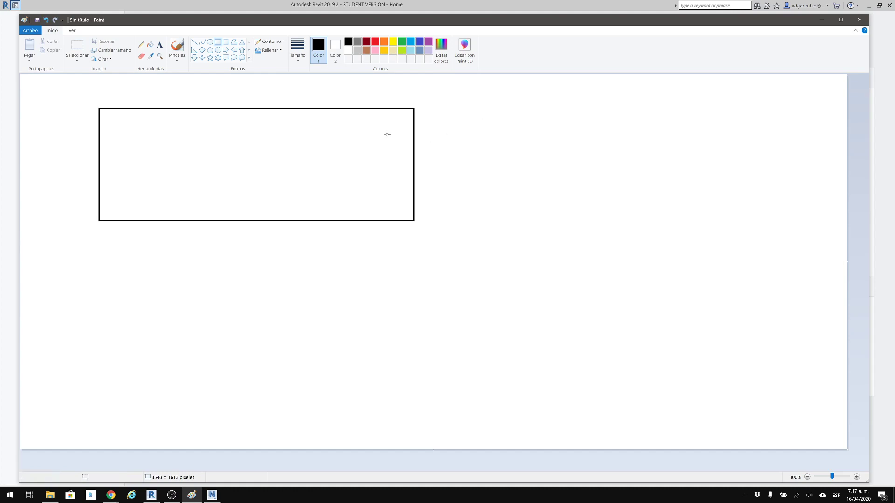
{"action": "mouse_move", "coordinate": [313, 108]}
{"action": "left_mouse_down"}
{"action": "mouse_move", "coordinate": [334, 223]}
{"action": "mouse_move", "coordinate": [324, 221]}
{"action": "left_mouse_up"}
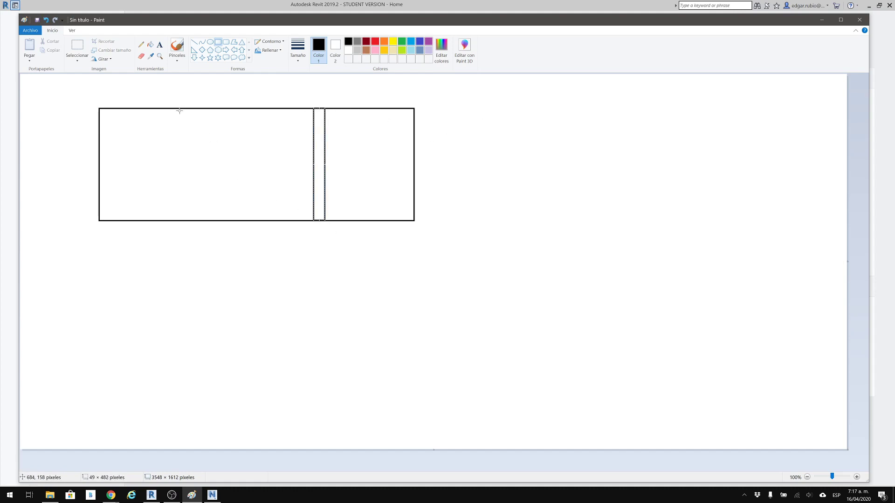
{"action": "left_click_drag", "start_coordinate": [181, 108], "coordinate": [195, 221]}
{"action": "left_click", "coordinate": [235, 227]}
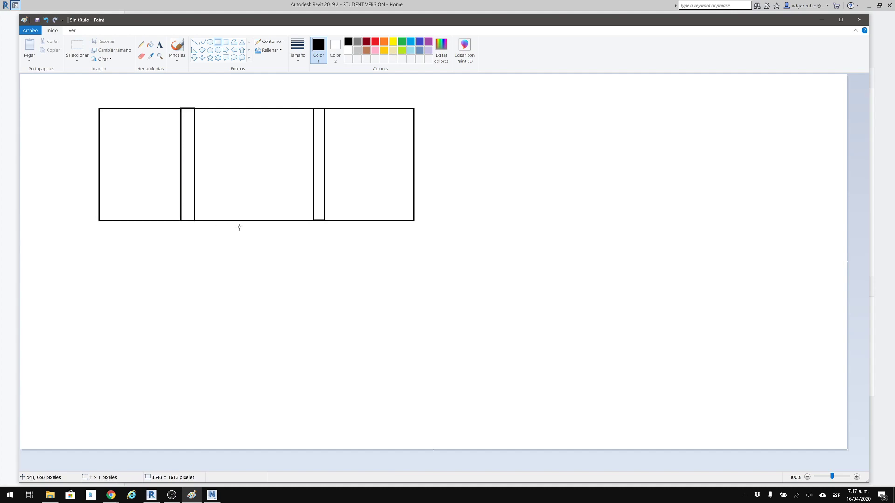
Draw a green horizontal line about 1357 pixels long below the black rectangle, with a short vertical tick at its midpoint.
{"action": "left_click", "coordinate": [194, 42]}
{"action": "left_click", "coordinate": [403, 42]}
{"action": "mouse_move", "coordinate": [98, 235]}
{"action": "left_mouse_down"}
{"action": "mouse_move", "coordinate": [424, 256]}
{"action": "mouse_move", "coordinate": [414, 236]}
{"action": "left_mouse_up"}
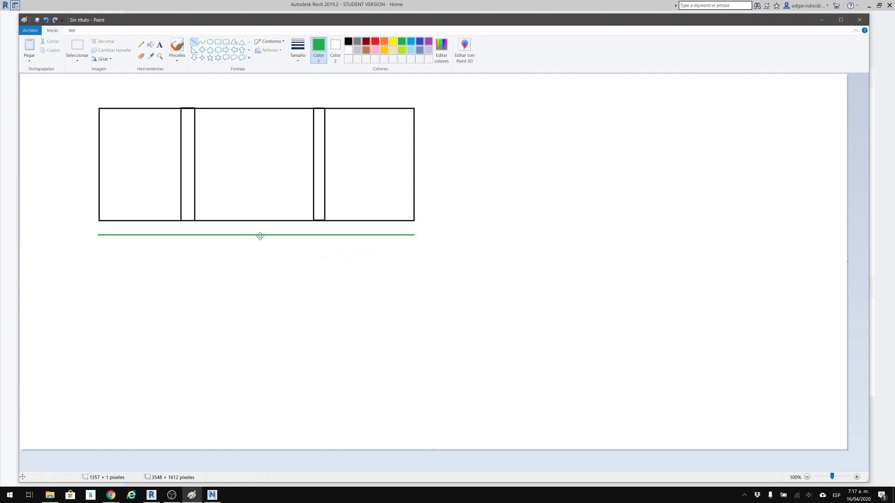
{"action": "left_click_drag", "start_coordinate": [259, 226], "coordinate": [259, 249]}
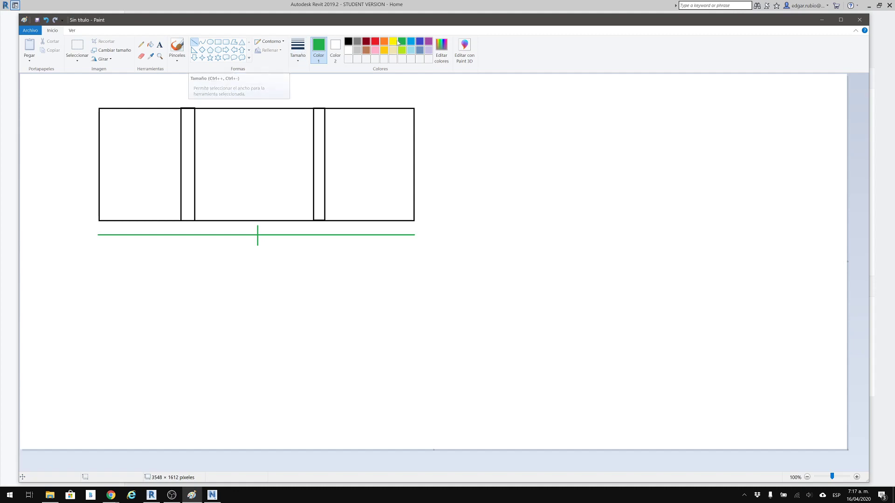
Add narrow dark red full-height rectangles along the outer left and right edges of the black rectangle.
{"action": "left_click", "coordinate": [366, 42]}
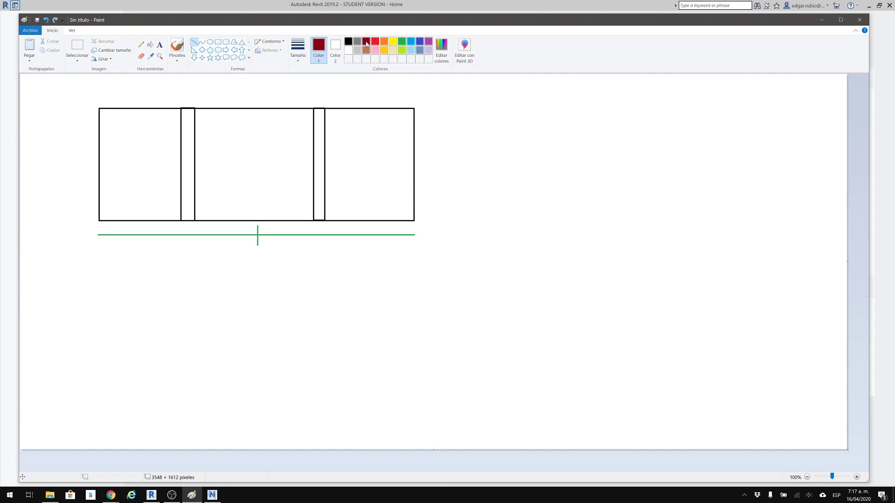
{"action": "left_click", "coordinate": [218, 42]}
{"action": "left_click_drag", "start_coordinate": [98, 221], "coordinate": [92, 108]}
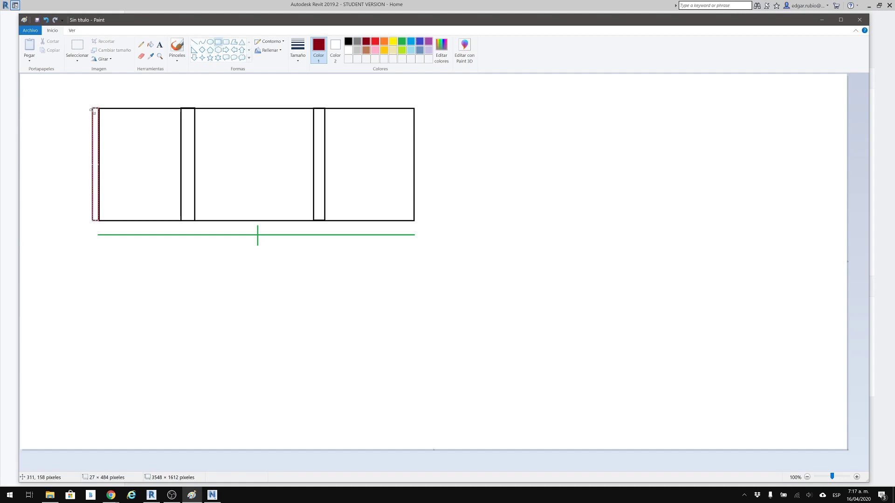
{"action": "left_click", "coordinate": [188, 168]}
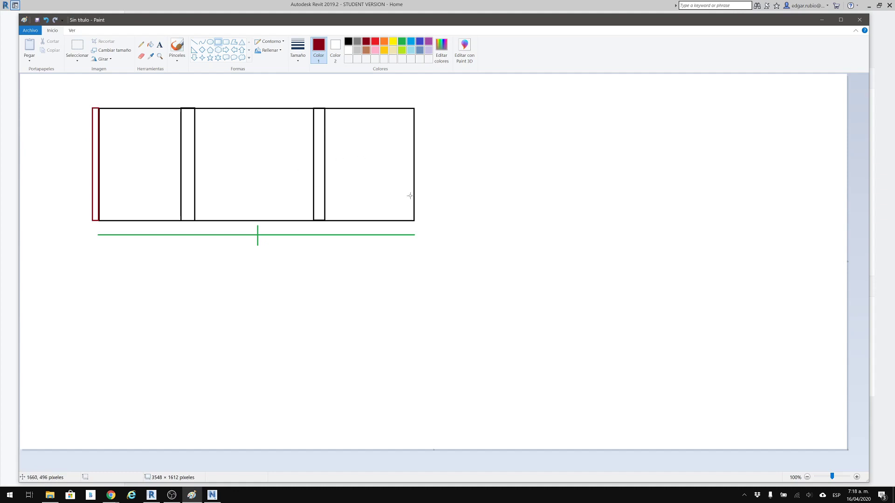
{"action": "mouse_move", "coordinate": [414, 221]}
{"action": "left_mouse_down"}
{"action": "mouse_move", "coordinate": [436, 122]}
{"action": "mouse_move", "coordinate": [423, 106]}
{"action": "mouse_move", "coordinate": [424, 221]}
{"action": "left_mouse_up"}
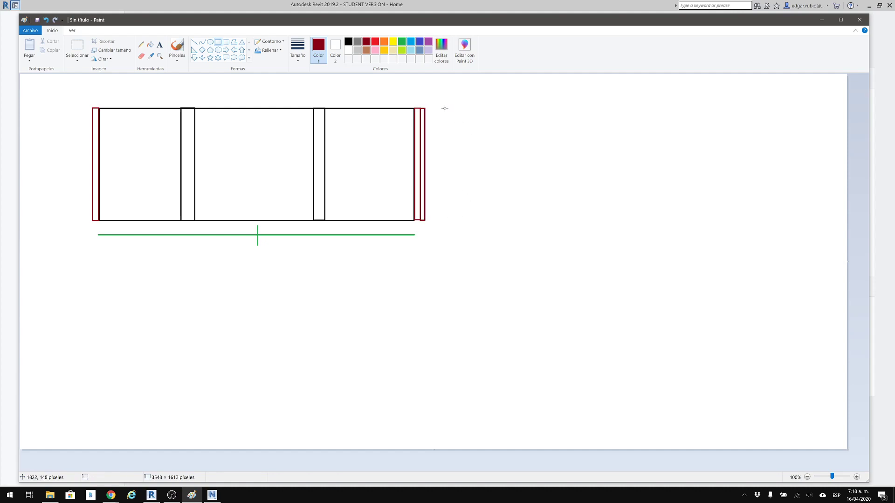
Draw two adjoining dark red strips beyond the right edge, linked back by two horizontal connectors about 84 × 19 pixels.
{"action": "left_click_drag", "start_coordinate": [443, 108], "coordinate": [448, 220]}
{"action": "left_click", "coordinate": [471, 146]}
{"action": "left_click_drag", "start_coordinate": [424, 141], "coordinate": [443, 146]}
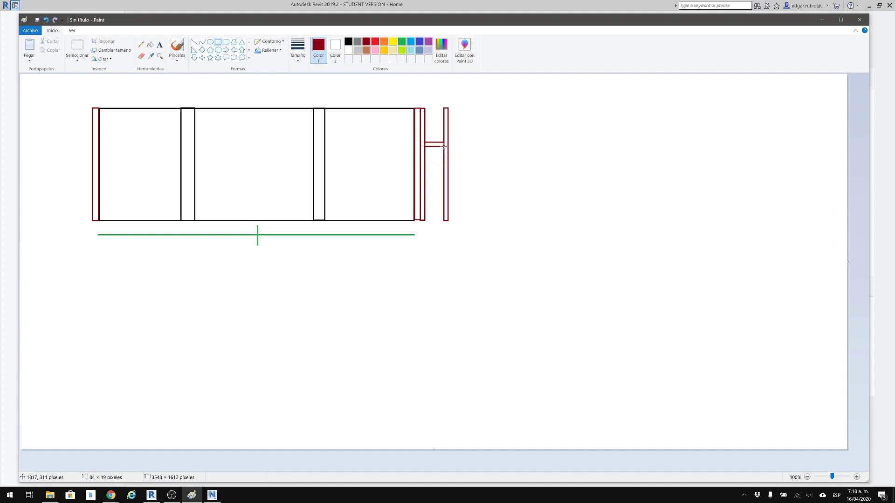
{"action": "left_click_drag", "start_coordinate": [424, 186], "coordinate": [444, 190]}
{"action": "left_click", "coordinate": [460, 187]}
{"action": "left_click_drag", "start_coordinate": [449, 107], "coordinate": [454, 219]}
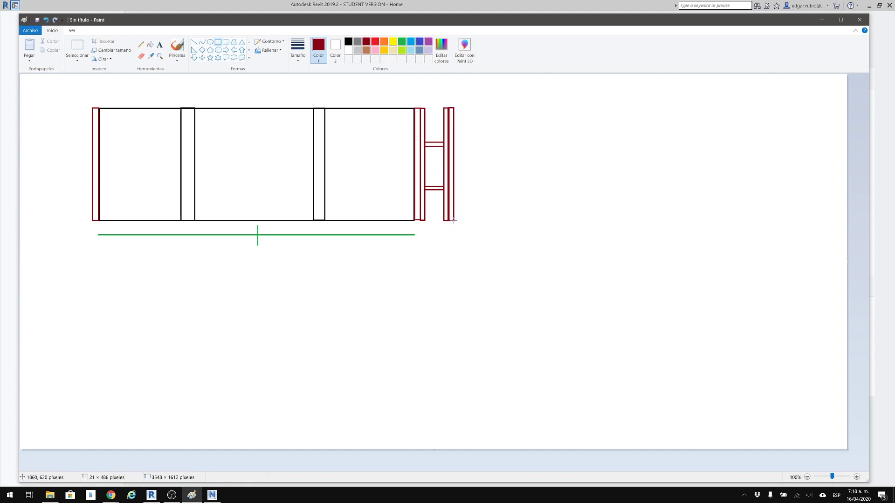
{"action": "left_click", "coordinate": [498, 246]}
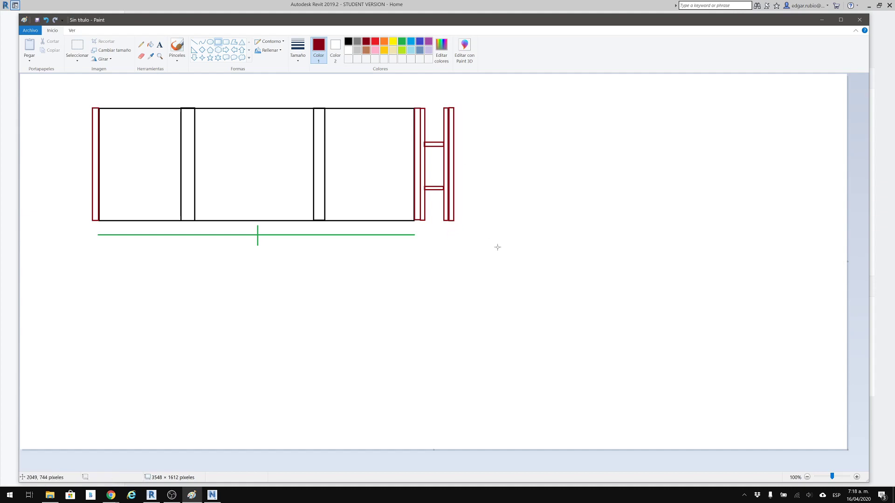
Draw a dark red line about 1551 pixels long beneath the green one, with a short vertical tick near its middle.
{"action": "left_click", "coordinate": [194, 41]}
{"action": "mouse_move", "coordinate": [93, 248]}
{"action": "left_mouse_down", "text": "shift"}
{"action": "mouse_move", "coordinate": [356, 294]}
{"action": "mouse_move", "coordinate": [442, 292]}
{"action": "mouse_move", "coordinate": [454, 283]}
{"action": "left_mouse_up", "text": "shift"}
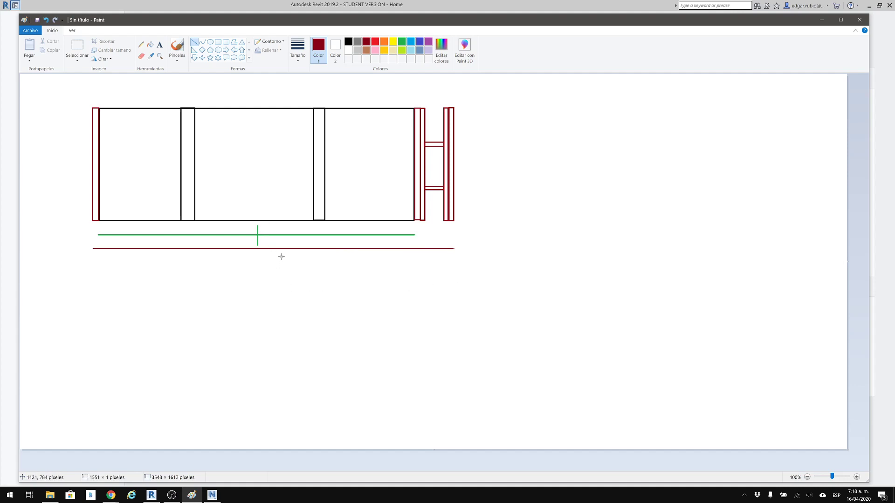
{"action": "mouse_move", "coordinate": [282, 244]}
{"action": "left_mouse_down", "text": "shift"}
{"action": "mouse_move", "coordinate": [282, 268]}
{"action": "mouse_move", "coordinate": [281, 260]}
{"action": "left_mouse_up", "text": "shift"}
In File Explorer, copy the account owner's 03-19 Revit project from the 03-19_ESTRUCTURA folder of MED_2020S1_02 to the desktop.
{"action": "left_click", "coordinate": [445, 10]}
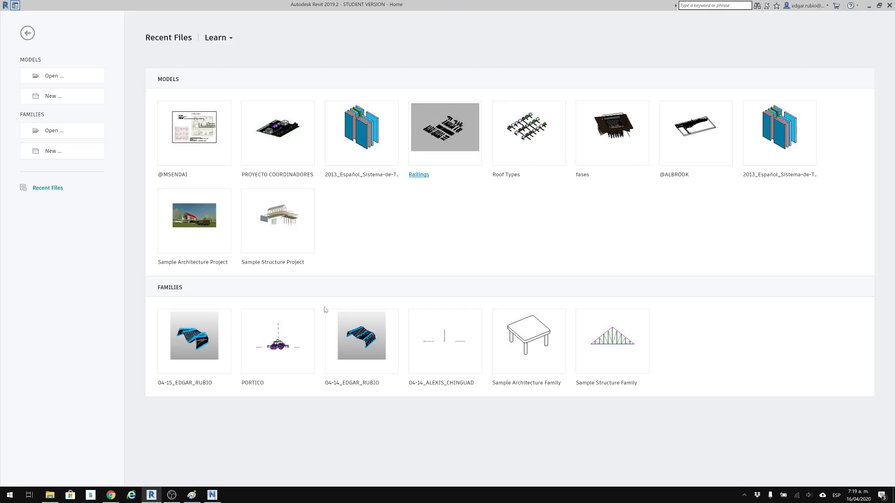
{"action": "left_click", "coordinate": [50, 495]}
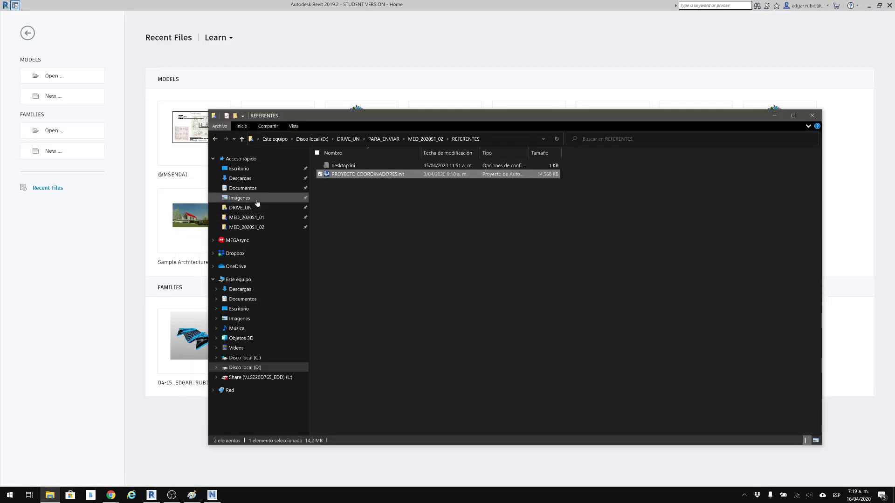
{"action": "left_click", "coordinate": [247, 227]}
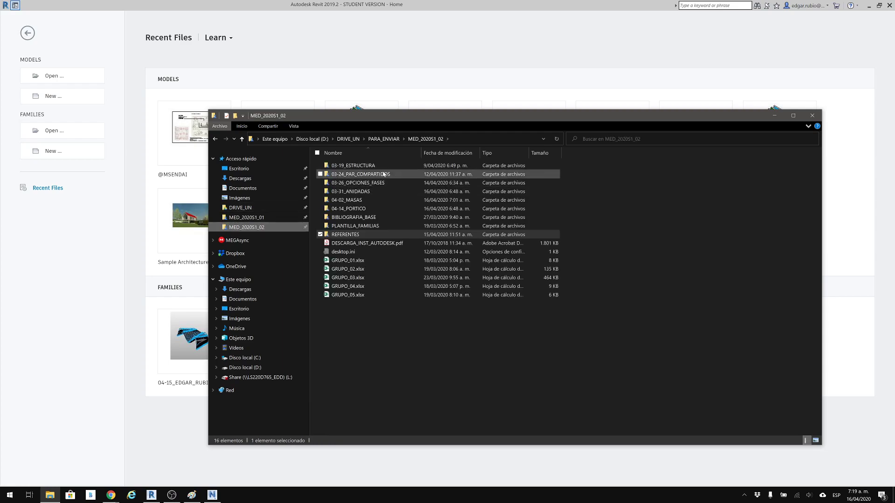
{"action": "double_click", "coordinate": [361, 166]}
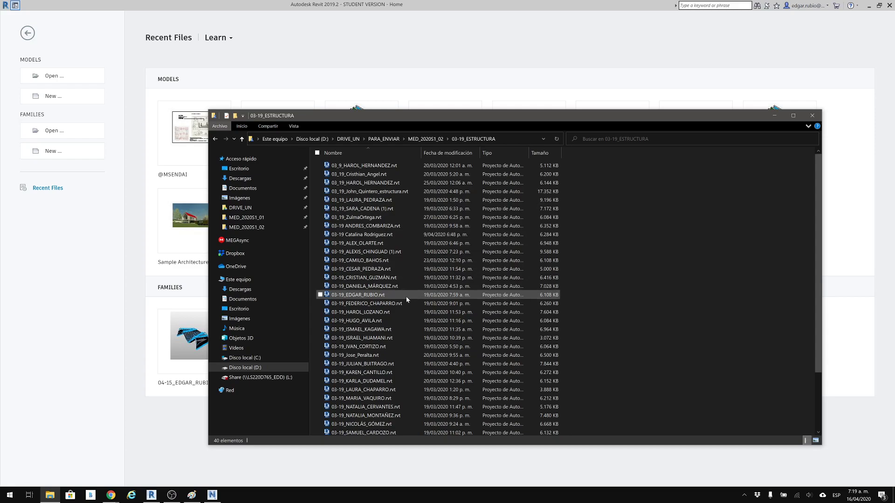
{"action": "left_click", "coordinate": [407, 296]}
{"action": "left_click", "coordinate": [238, 169]}
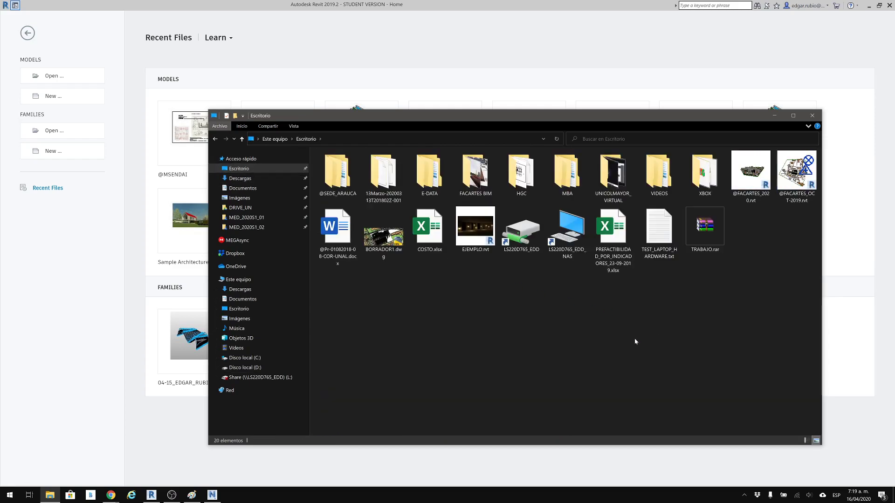
{"action": "key", "text": "ctrl+v"}
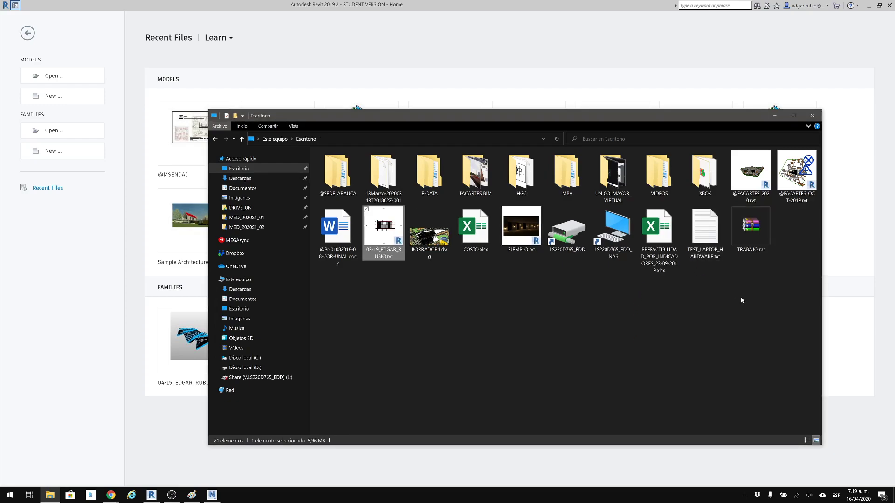
Open the copied 03-19 structure project from the desktop and close its inactive views.
{"action": "double_click", "coordinate": [385, 227]}
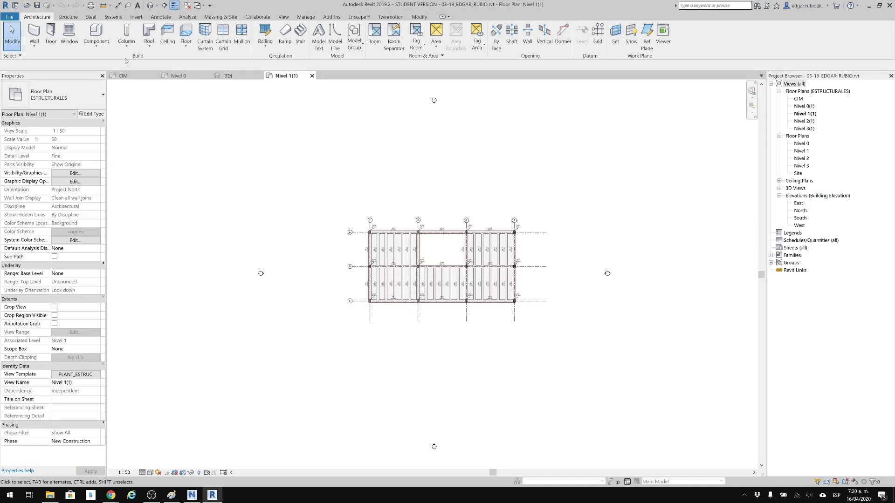
{"action": "left_click", "coordinate": [188, 6]}
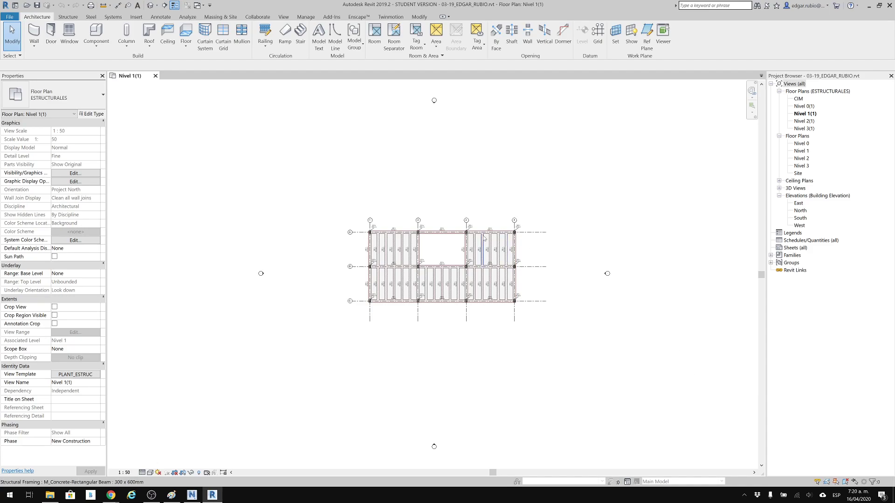
Display the structure model in the default 3D view.
{"action": "left_click", "coordinate": [150, 6]}
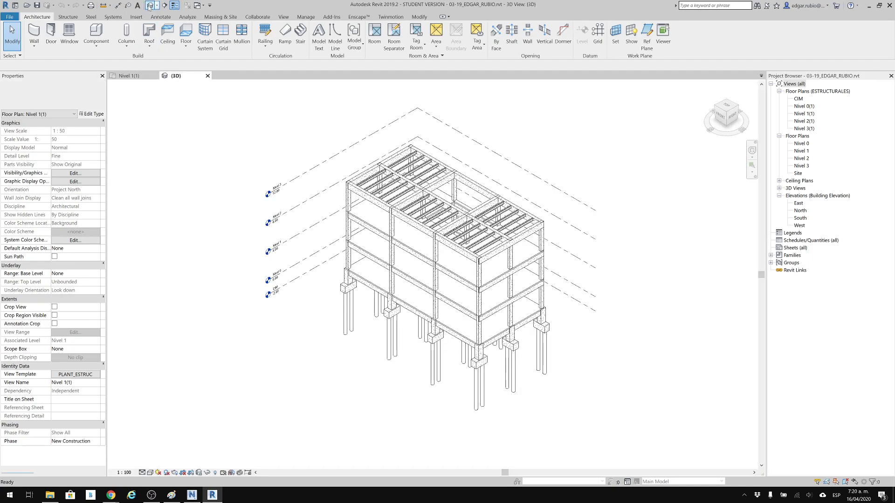
{"action": "middle_click_drag", "start_coordinate": [328, 308], "coordinate": [314, 304]}
{"action": "scroll", "coordinate": [396, 347], "scroll_direction": "down", "scroll_amount": 3}
{"action": "mouse_move", "coordinate": [397, 343]}
{"action": "middle_mouse_down", "text": "shift"}
{"action": "mouse_move", "coordinate": [499, 259]}
{"action": "mouse_move", "coordinate": [506, 231]}
{"action": "mouse_move", "coordinate": [536, 255]}
{"action": "mouse_move", "coordinate": [407, 356]}
{"action": "middle_mouse_up", "text": "shift"}
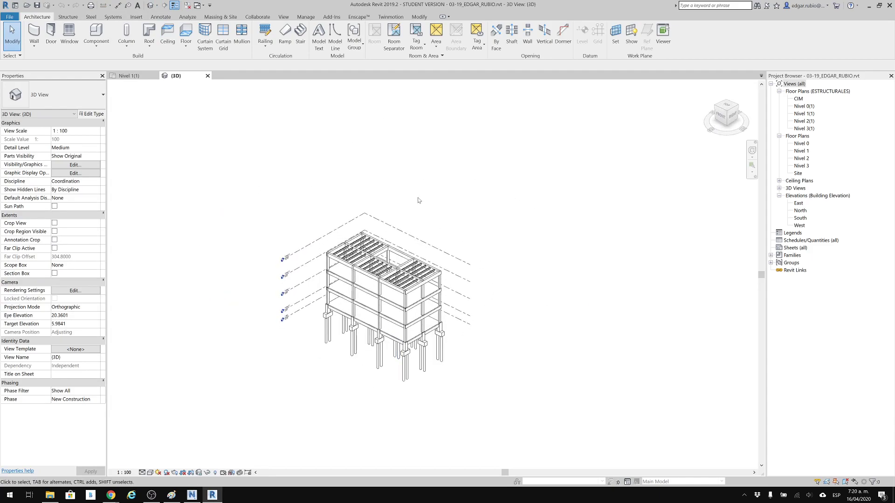
Search the project location for "Rio iro" through the Internet Mapping Service and choose the suggested match in Colombia.
{"action": "left_click", "coordinate": [305, 18]}
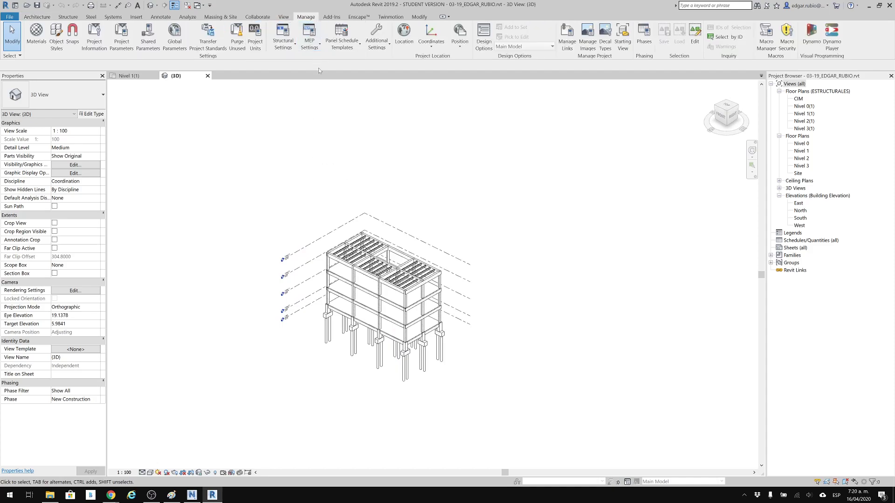
{"action": "left_click", "coordinate": [405, 33]}
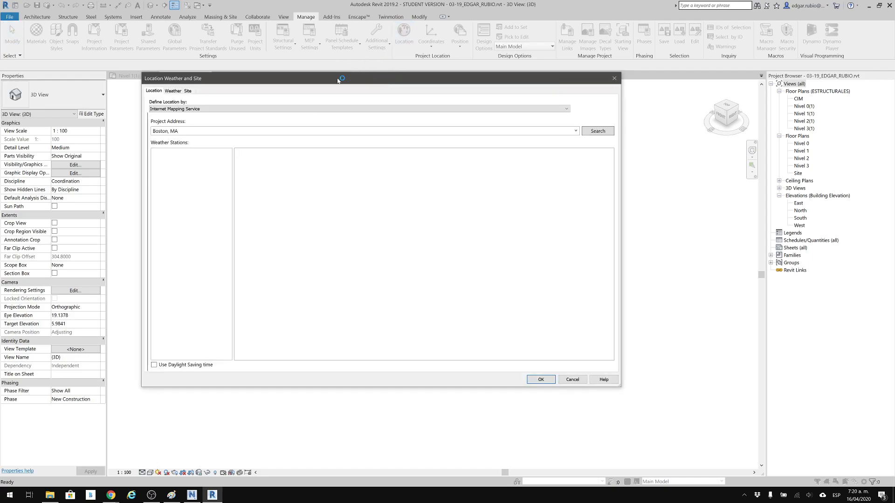
{"action": "left_click_drag", "start_coordinate": [338, 82], "coordinate": [352, 101]}
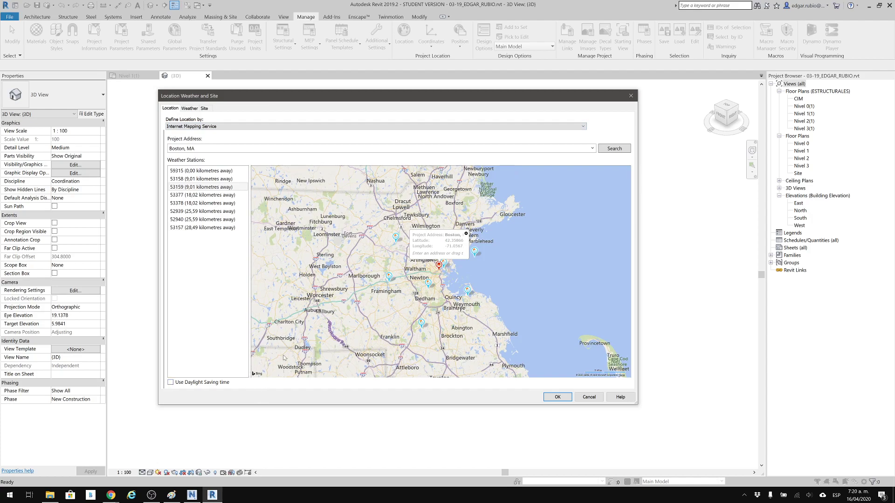
{"action": "left_click_drag", "start_coordinate": [239, 95], "coordinate": [262, 96]}
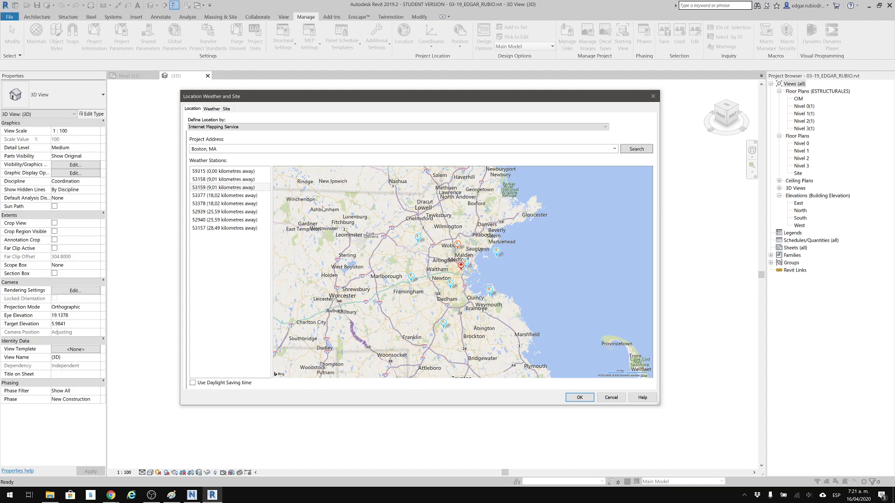
{"action": "left_click", "coordinate": [208, 149]}
{"action": "type", "text": "Rio iro"}
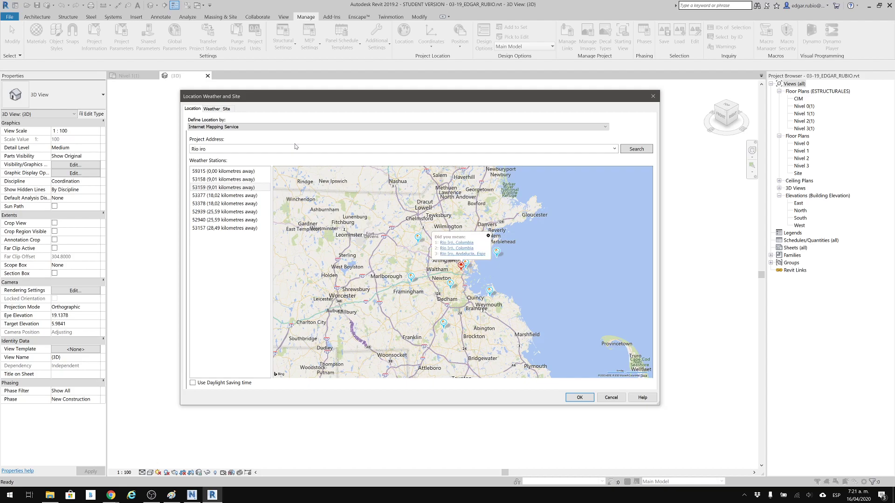
{"action": "left_click", "coordinate": [468, 243]}
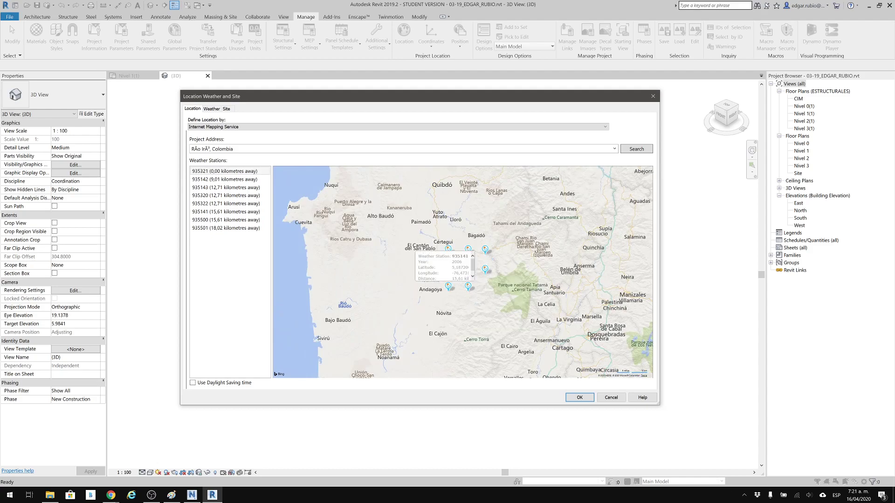
Examine the project's map position in Colombia and the weather stations around it.
{"action": "scroll", "coordinate": [460, 283], "scroll_direction": "down", "scroll_amount": 3}
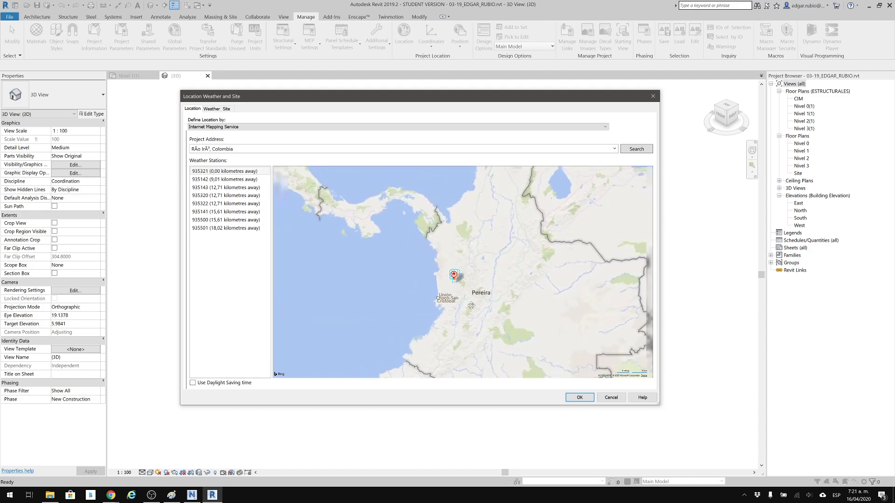
{"action": "scroll", "coordinate": [457, 285], "scroll_direction": "up", "scroll_amount": 5}
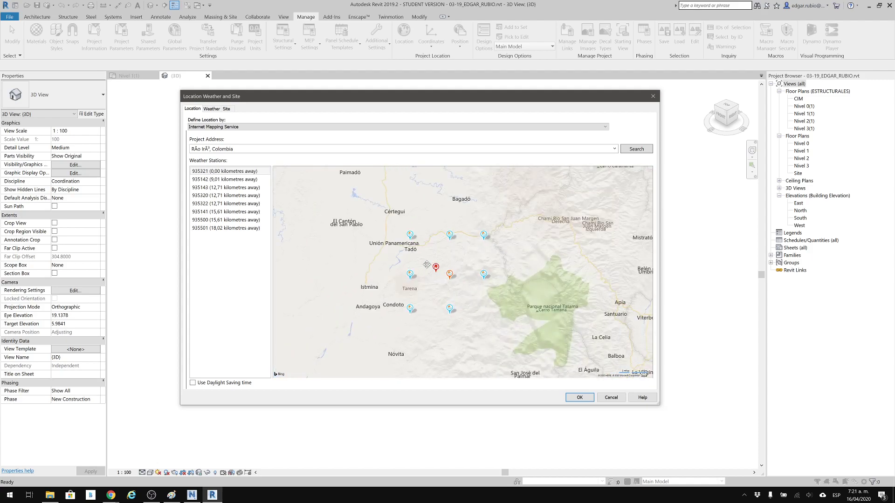
{"action": "mouse_move", "coordinate": [440, 267]}
{"action": "mouse_move", "coordinate": [444, 234]}
{"action": "scroll", "coordinate": [496, 233], "scroll_direction": "down", "scroll_amount": 1}
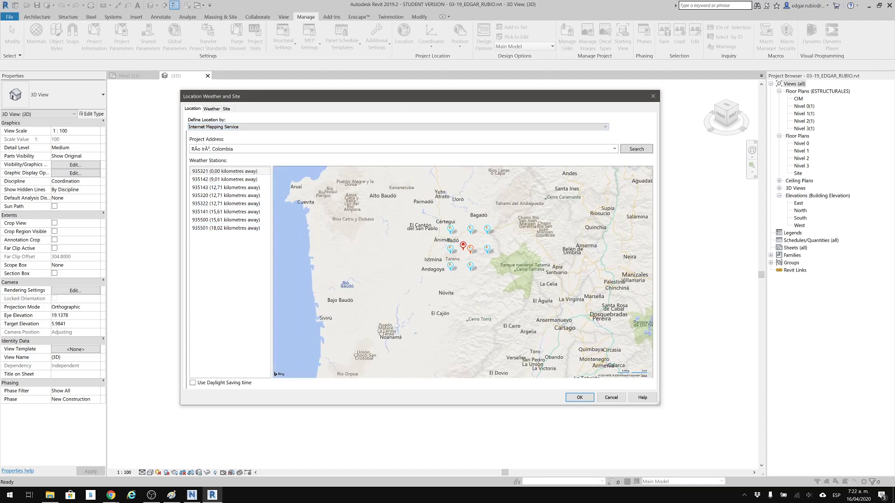
{"action": "left_click_drag", "start_coordinate": [489, 287], "coordinate": [399, 298]}
{"action": "scroll", "coordinate": [423, 236], "scroll_direction": "down", "scroll_amount": 1}
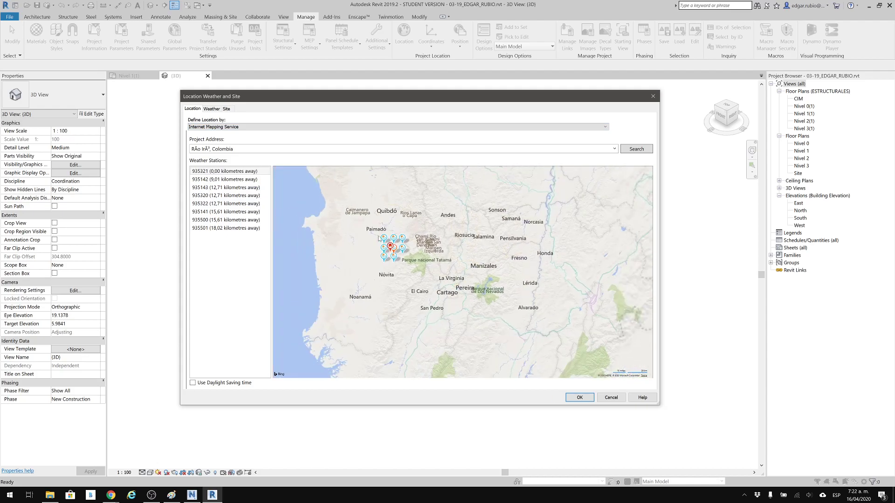
{"action": "mouse_move", "coordinate": [385, 230]}
{"action": "scroll", "coordinate": [368, 235], "scroll_direction": "up", "scroll_amount": 1}
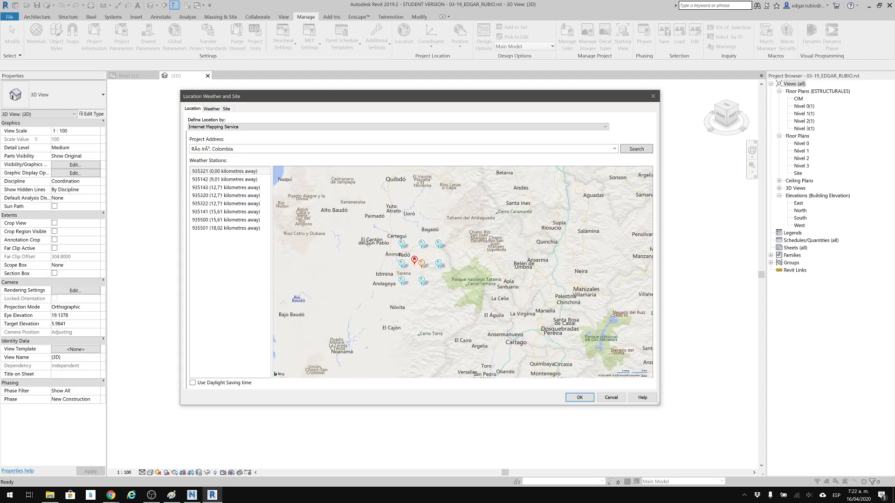
Define the project location by the Default City List and select Bogota, Colombia.
{"action": "left_click", "coordinate": [222, 126]}
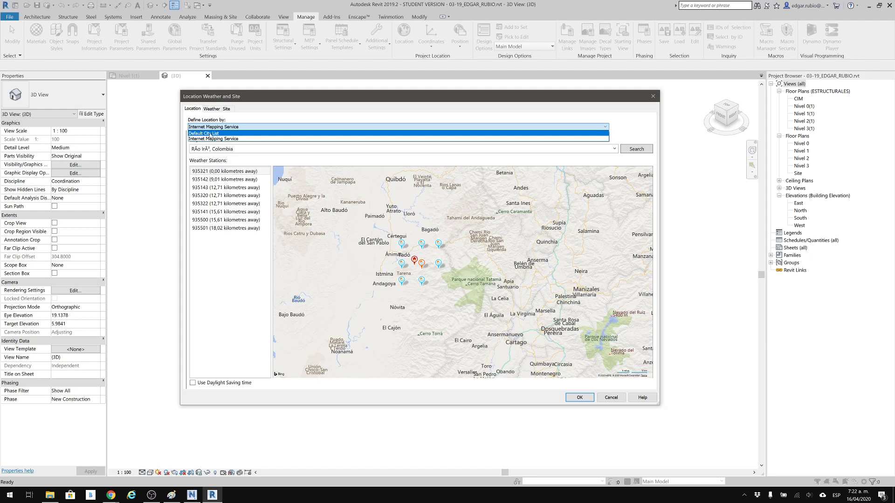
{"action": "left_click", "coordinate": [211, 134]}
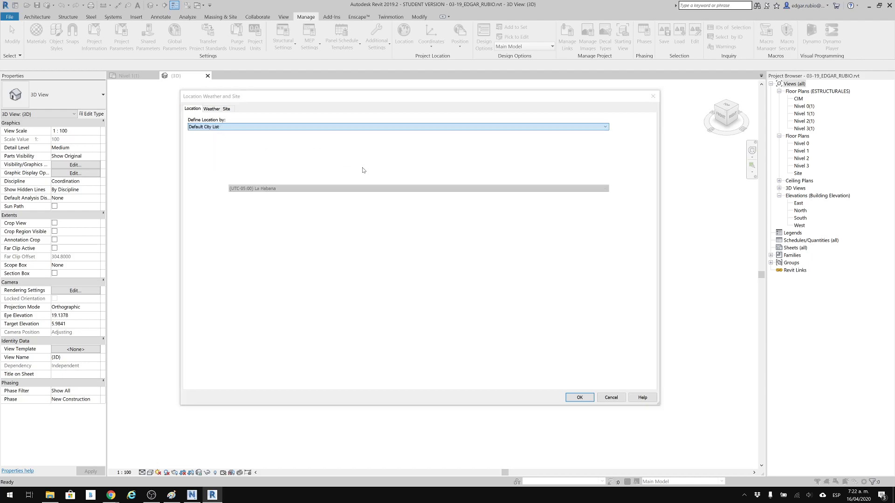
{"action": "left_click", "coordinate": [497, 259]}
{"action": "double_click", "coordinate": [593, 167]}
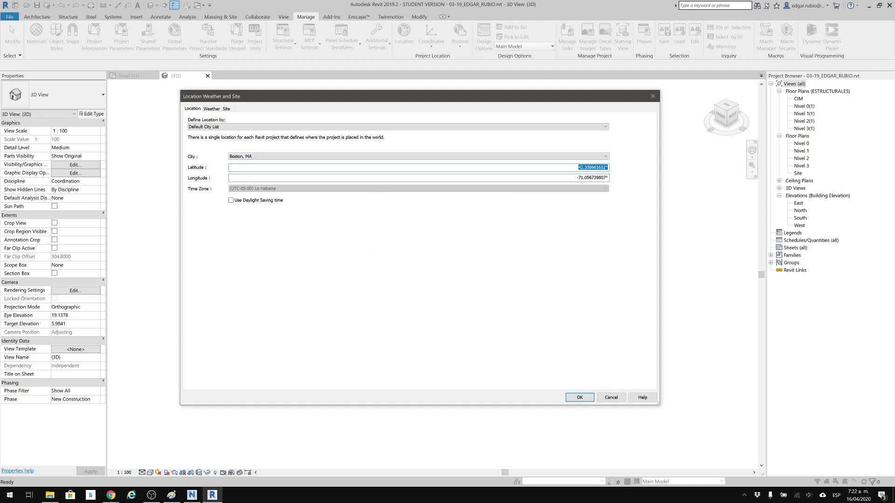
{"action": "double_click", "coordinate": [591, 177]}
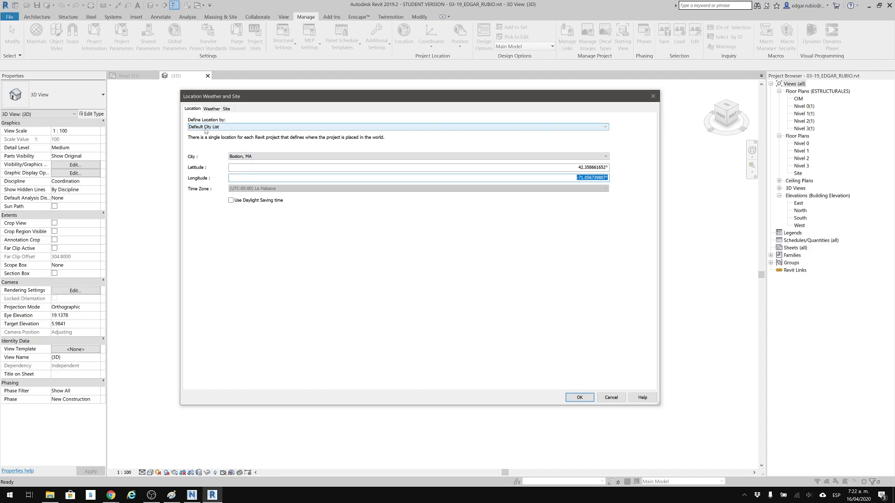
{"action": "left_click", "coordinate": [253, 156]}
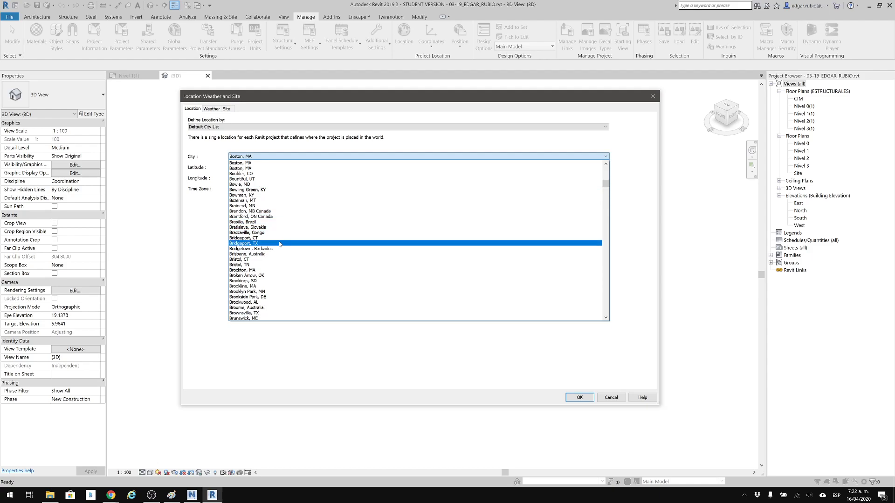
{"action": "scroll", "coordinate": [262, 276], "scroll_direction": "down", "scroll_amount": 1}
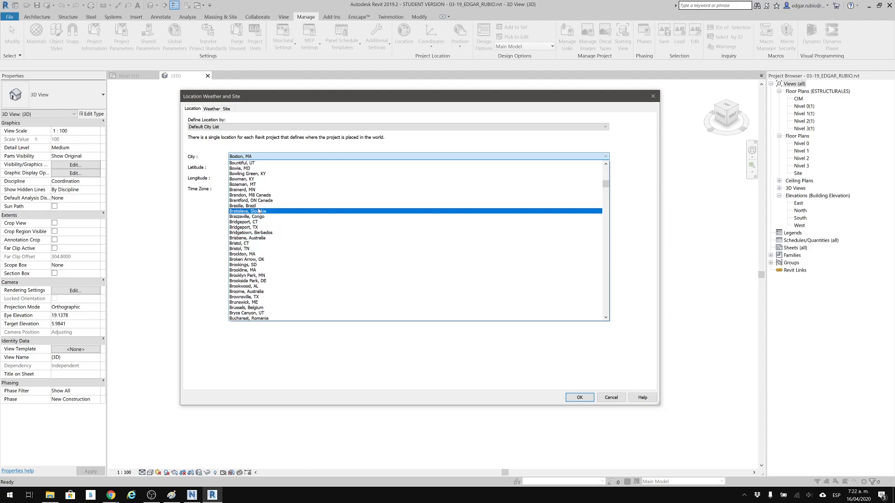
{"action": "scroll", "coordinate": [247, 192], "scroll_direction": "up", "scroll_amount": 4}
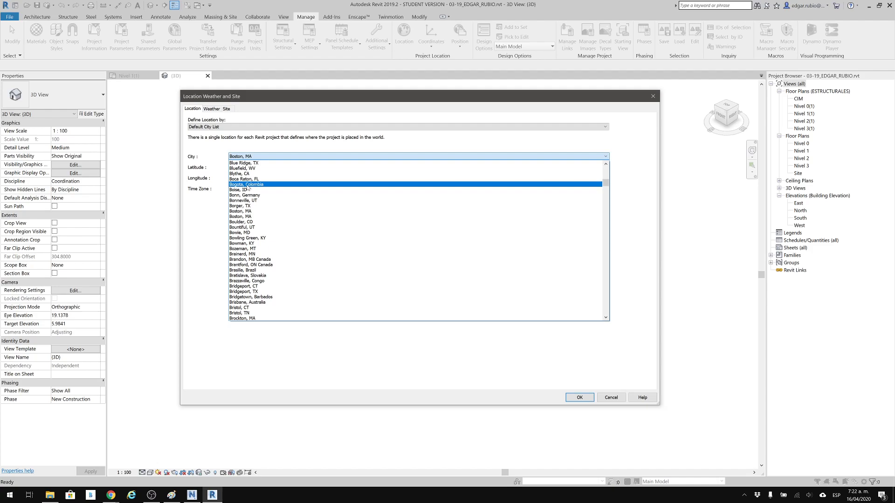
{"action": "left_click", "coordinate": [258, 185]}
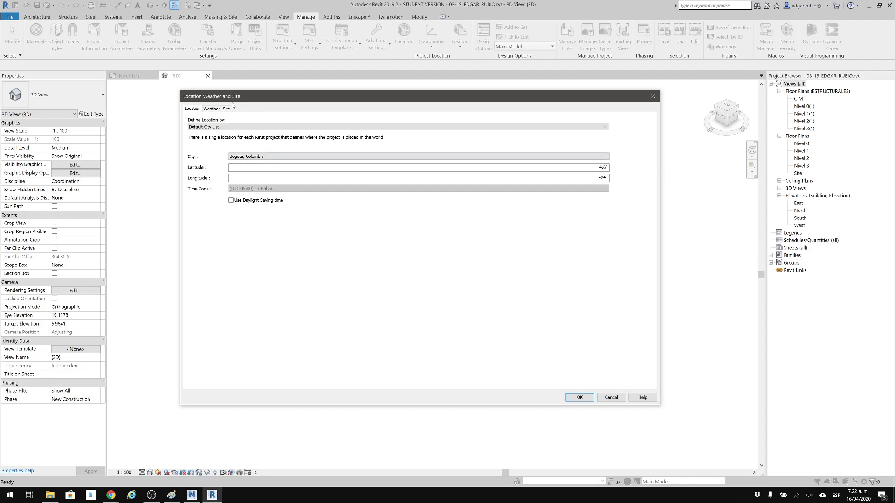
Return the location definition to Internet Mapping Service and accept the Río Iró, Colombia project location.
{"action": "left_click", "coordinate": [219, 127]}
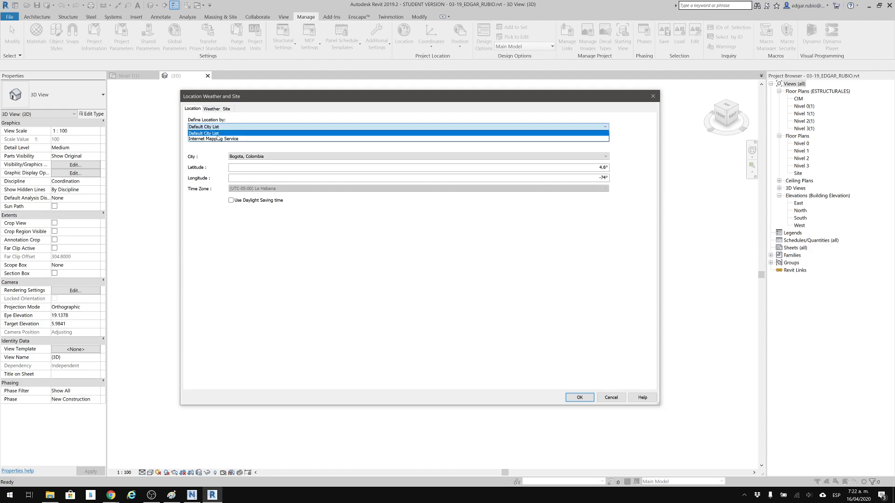
{"action": "left_click", "coordinate": [218, 138]}
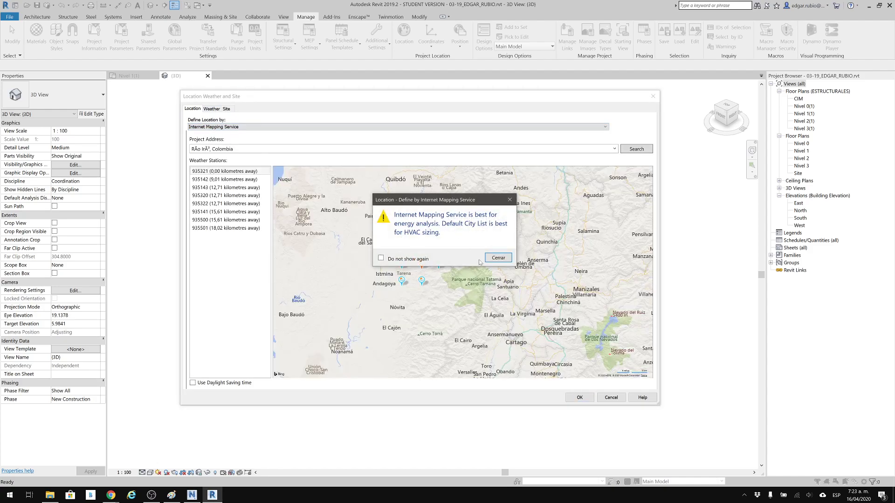
{"action": "left_click", "coordinate": [497, 258]}
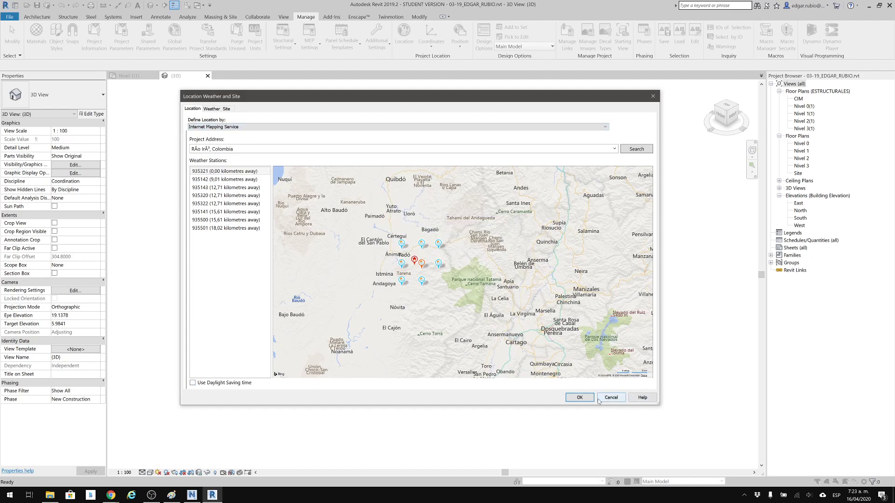
{"action": "left_click", "coordinate": [578, 397]}
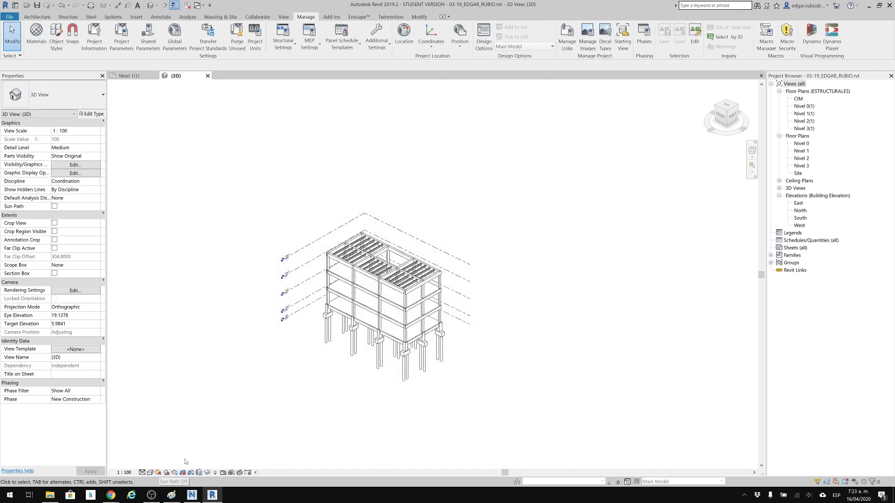
Turn on the sun path in the 3D view without choosing new sun settings, and turn it off again.
{"action": "left_click", "coordinate": [158, 473]}
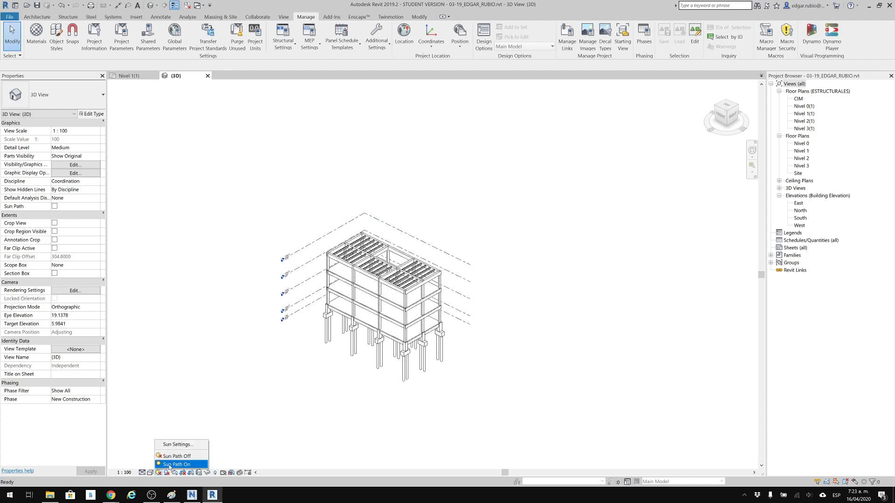
{"action": "left_click", "coordinate": [168, 465]}
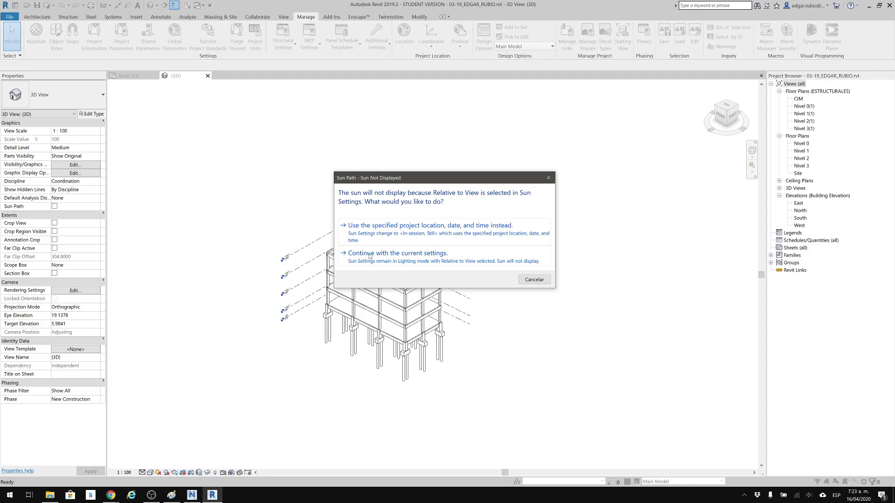
{"action": "left_click", "coordinate": [534, 279]}
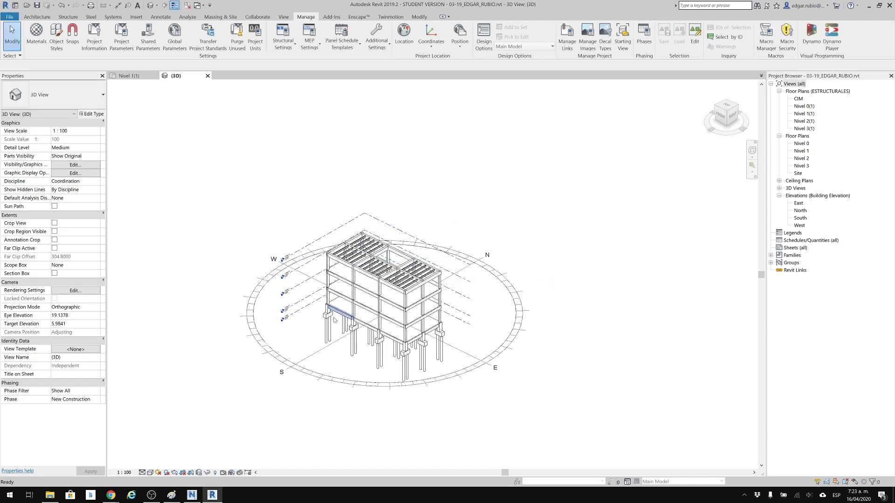
{"action": "left_click", "coordinate": [159, 473]}
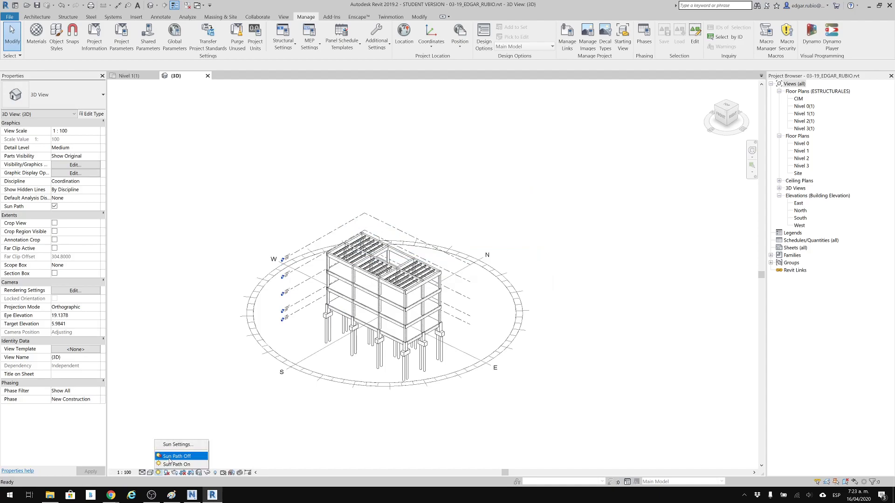
{"action": "left_click", "coordinate": [177, 457]}
Turn on shadows for the building in the 3D view, keeping the current visual style.
{"action": "left_click", "coordinate": [166, 473]}
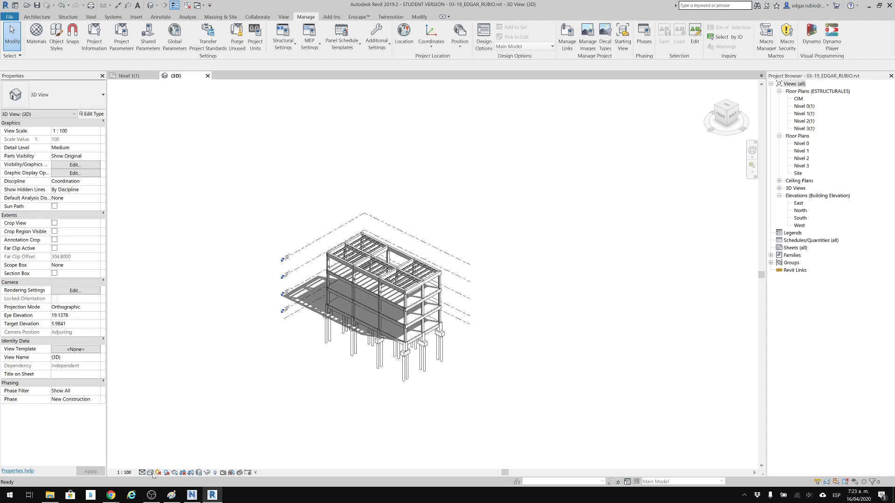
{"action": "left_click", "coordinate": [150, 473]}
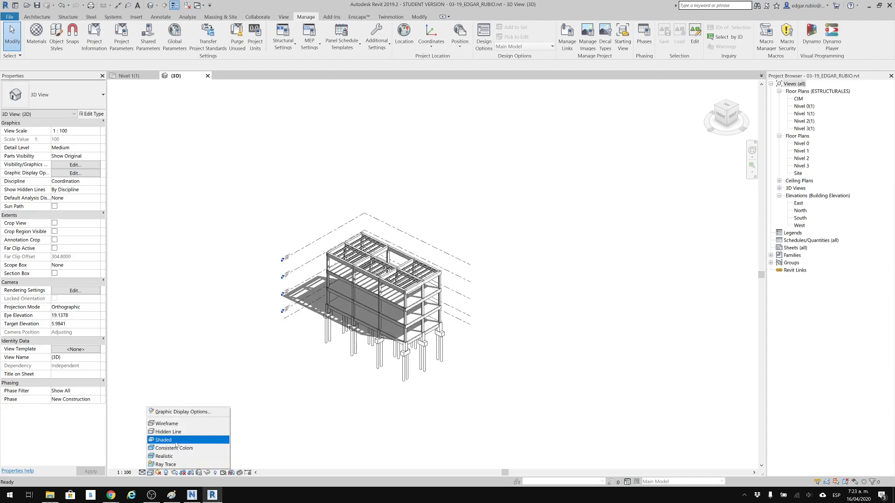
{"action": "left_click", "coordinate": [366, 384]}
{"action": "middle_click_drag", "start_coordinate": [480, 242], "coordinate": [494, 260]}
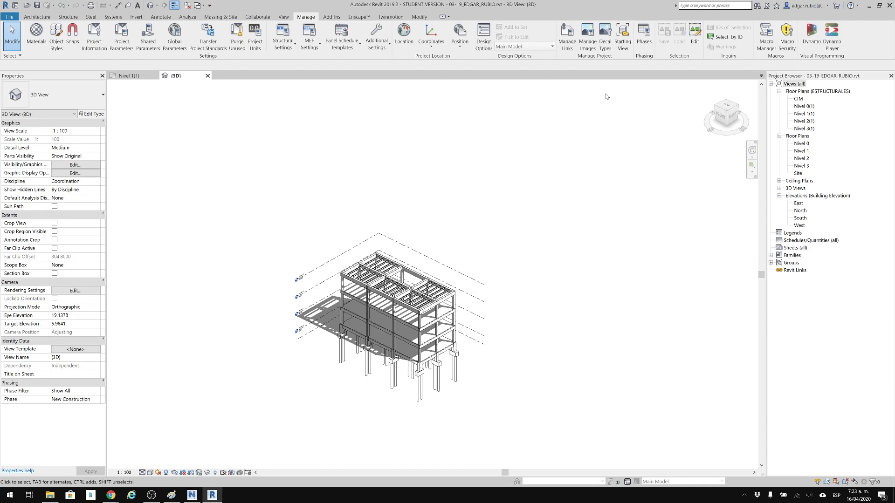
{"action": "middle_click_drag", "start_coordinate": [491, 256], "coordinate": [421, 295], "text": "shift"}
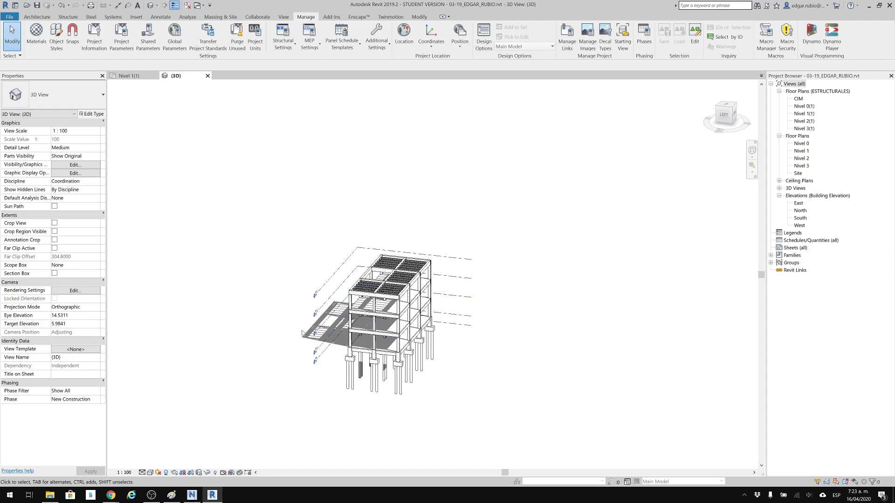
Turn on the sun path in the 3D view, using the specified project location, date and time for the sun.
{"action": "middle_click_drag", "start_coordinate": [292, 306], "coordinate": [590, 315], "text": "shift"}
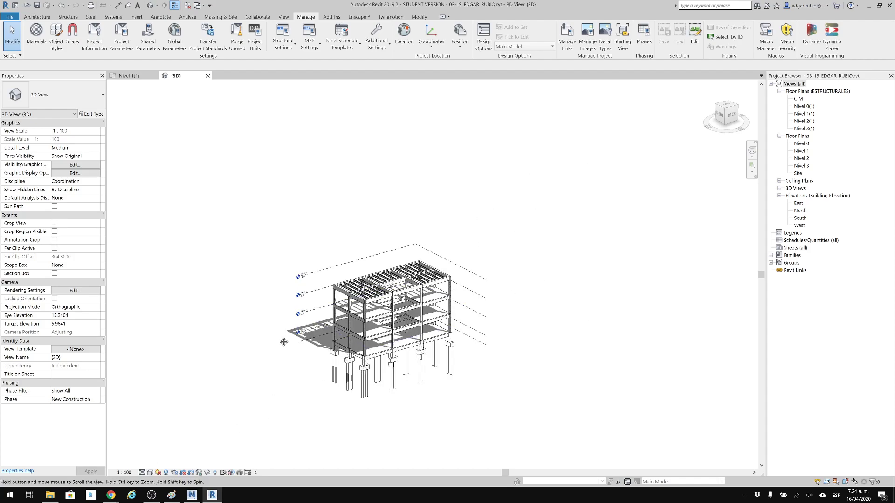
{"action": "middle_click_drag", "start_coordinate": [280, 340], "coordinate": [296, 344]}
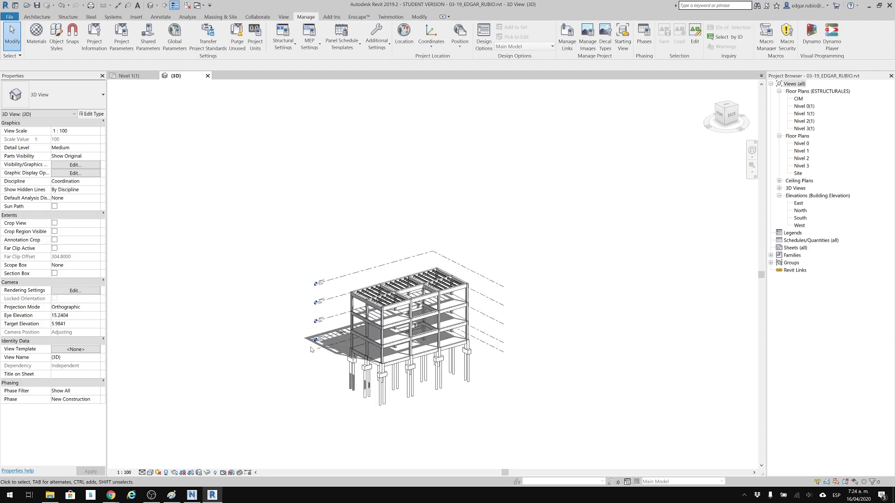
{"action": "middle_click_drag", "start_coordinate": [314, 350], "coordinate": [331, 389]}
{"action": "middle_click_drag", "start_coordinate": [355, 427], "coordinate": [299, 409], "text": "shift"}
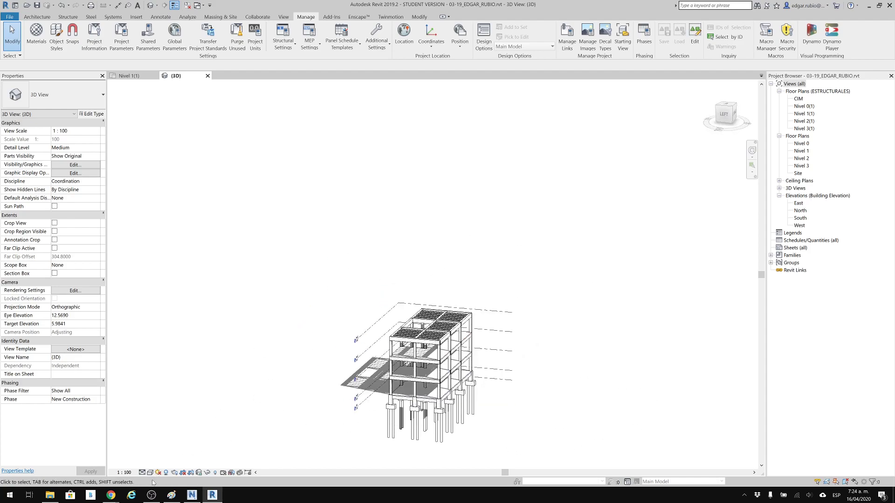
{"action": "left_click", "coordinate": [158, 473]}
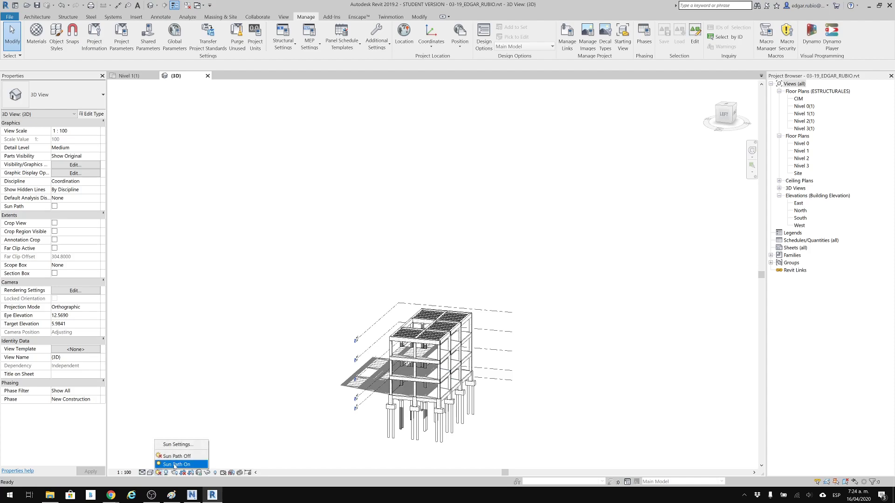
{"action": "left_click", "coordinate": [175, 465]}
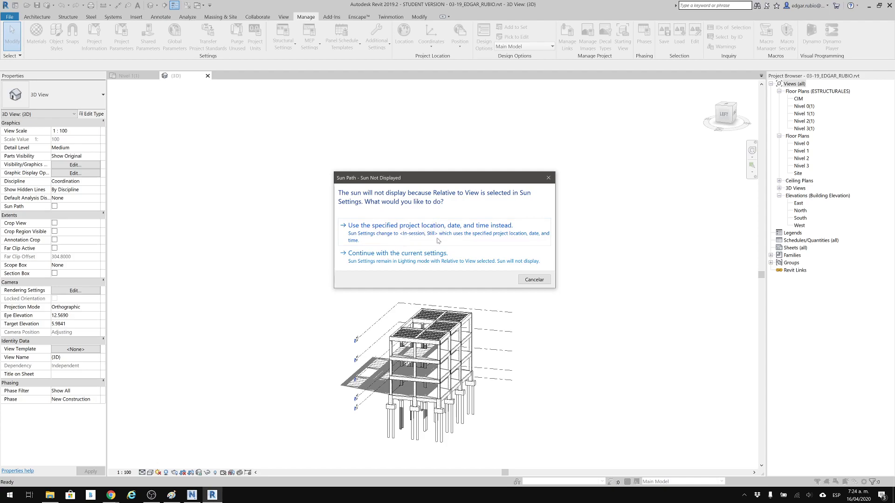
{"action": "left_click_drag", "start_coordinate": [396, 178], "coordinate": [238, 133]}
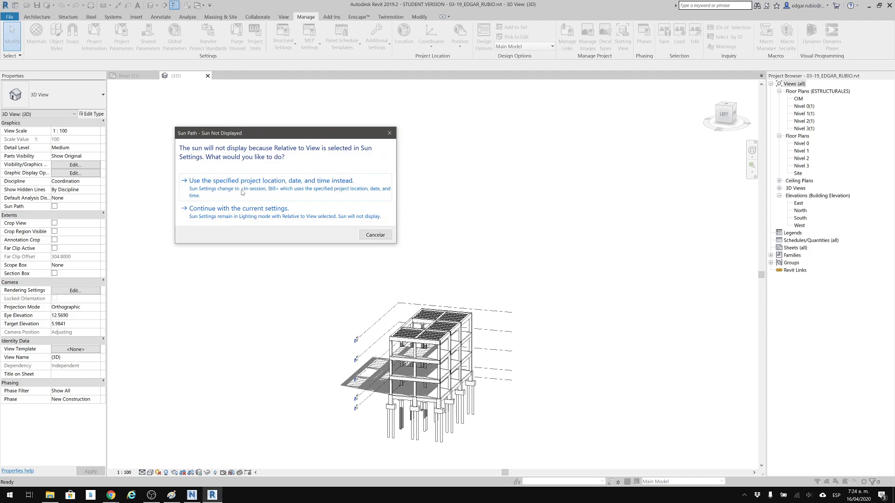
{"action": "left_click", "coordinate": [268, 189]}
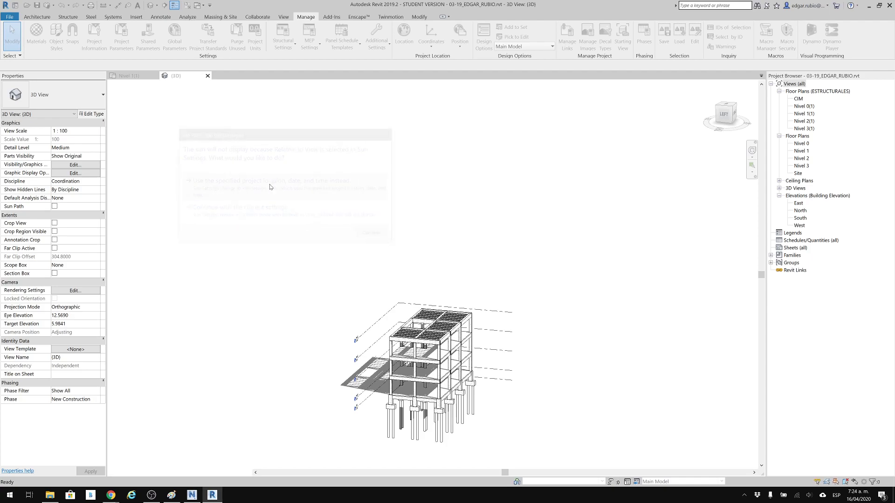
Shift the sun path's date to 6 April and move the sun along the path to 11:00 a.m.
{"action": "middle_click_drag", "start_coordinate": [425, 272], "coordinate": [467, 214]}
{"action": "middle_click_drag", "start_coordinate": [483, 371], "coordinate": [410, 399], "text": "shift"}
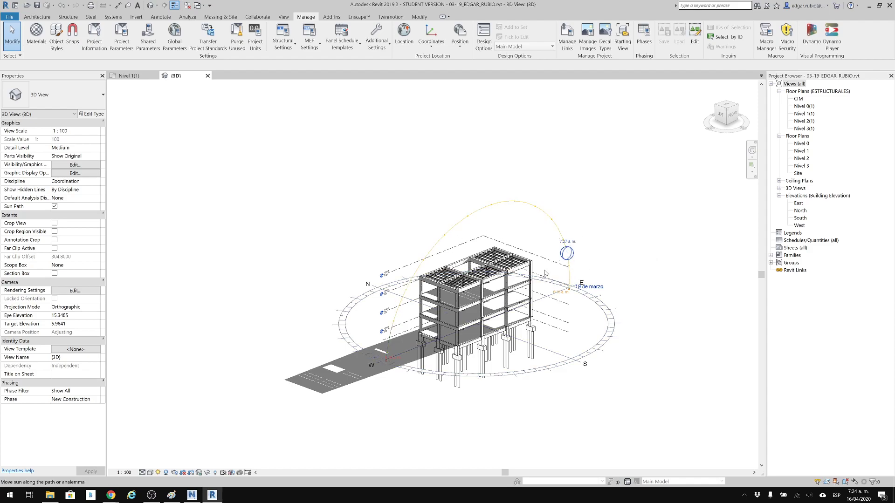
{"action": "middle_click_drag", "start_coordinate": [376, 355], "coordinate": [245, 386], "text": "shift"}
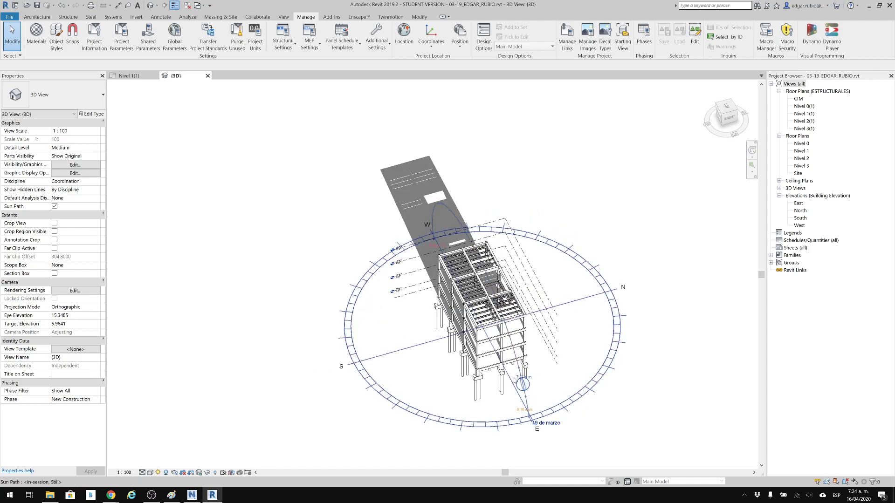
{"action": "middle_click_drag", "start_coordinate": [419, 373], "coordinate": [345, 312], "text": "shift"}
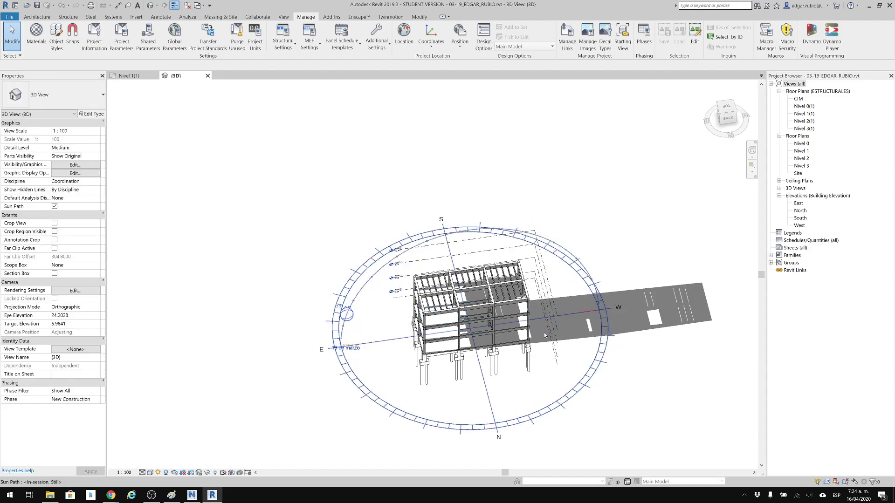
{"action": "middle_click_drag", "start_coordinate": [400, 329], "coordinate": [564, 348], "text": "shift"}
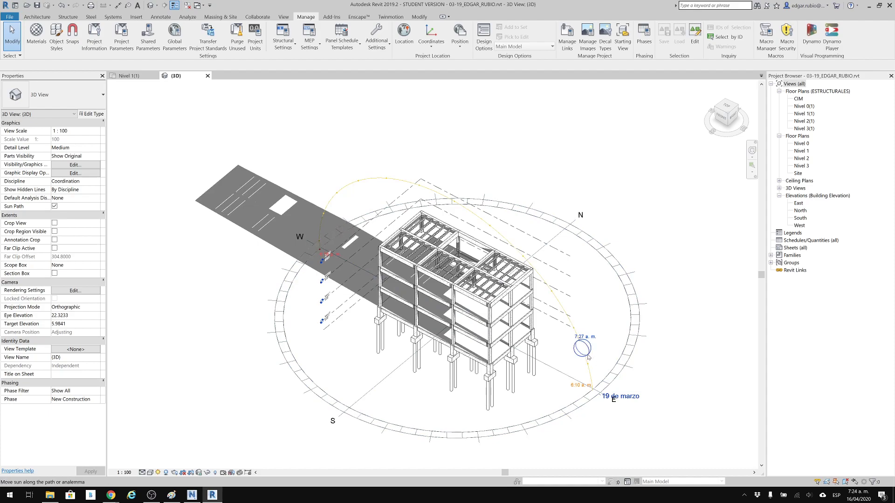
{"action": "left_click_drag", "start_coordinate": [588, 355], "coordinate": [541, 387]}
{"action": "mouse_move", "coordinate": [569, 441]}
{"action": "left_mouse_down"}
{"action": "mouse_move", "coordinate": [595, 392]}
{"action": "mouse_move", "coordinate": [661, 369]}
{"action": "mouse_move", "coordinate": [660, 355]}
{"action": "mouse_move", "coordinate": [568, 433]}
{"action": "left_mouse_up"}
{"action": "mouse_move", "coordinate": [651, 373]}
{"action": "left_mouse_down"}
{"action": "mouse_move", "coordinate": [660, 350]}
{"action": "mouse_move", "coordinate": [609, 417]}
{"action": "left_mouse_up"}
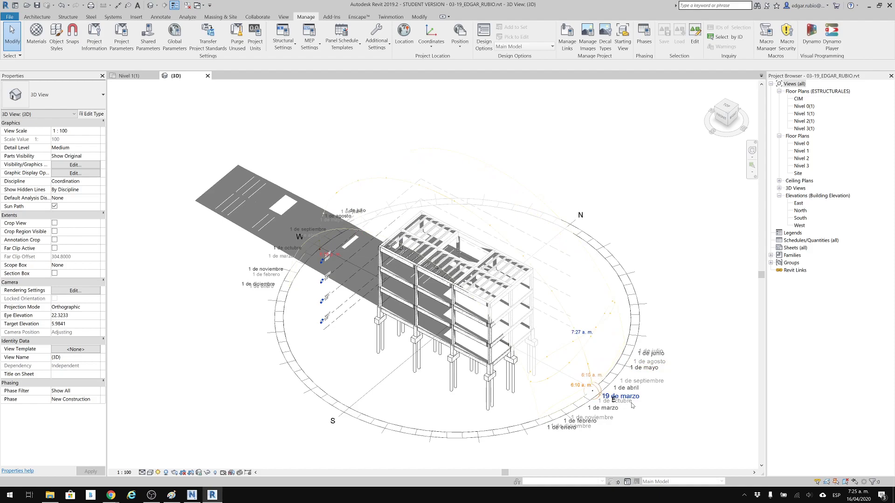
{"action": "mouse_move", "coordinate": [617, 399]}
{"action": "left_mouse_down"}
{"action": "mouse_move", "coordinate": [589, 368]}
{"action": "mouse_move", "coordinate": [587, 342]}
{"action": "mouse_move", "coordinate": [624, 304]}
{"action": "mouse_move", "coordinate": [555, 377]}
{"action": "mouse_move", "coordinate": [587, 369]}
{"action": "left_mouse_up"}
{"action": "mouse_move", "coordinate": [616, 323]}
{"action": "left_mouse_down"}
{"action": "mouse_move", "coordinate": [620, 311]}
{"action": "mouse_move", "coordinate": [602, 397]}
{"action": "left_mouse_up"}
{"action": "mouse_move", "coordinate": [583, 352]}
{"action": "left_mouse_down"}
{"action": "mouse_move", "coordinate": [459, 205]}
{"action": "mouse_move", "coordinate": [432, 197]}
{"action": "mouse_move", "coordinate": [522, 260]}
{"action": "mouse_move", "coordinate": [495, 229]}
{"action": "mouse_move", "coordinate": [499, 212]}
{"action": "left_mouse_up"}
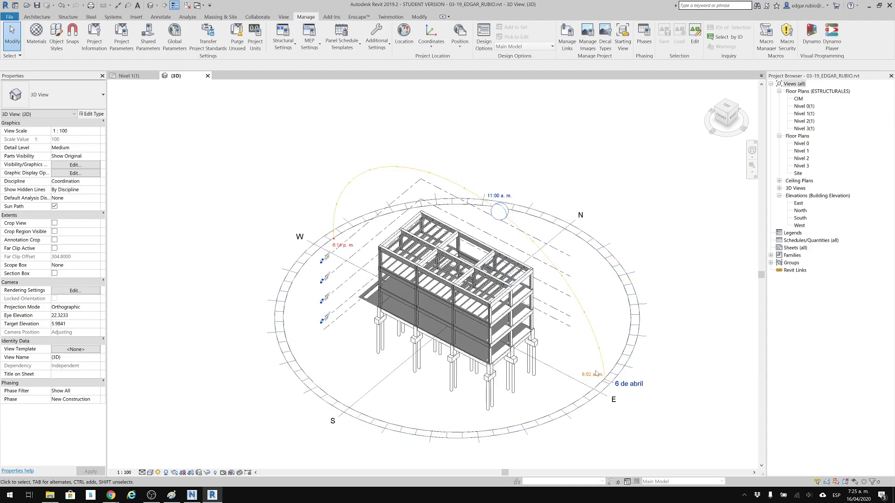
Set the sun path's date to today's date, 16/04/2020, and the sun's time to 8:45 a.m.
{"action": "left_click", "coordinate": [639, 385]}
{"action": "left_click", "coordinate": [644, 386]}
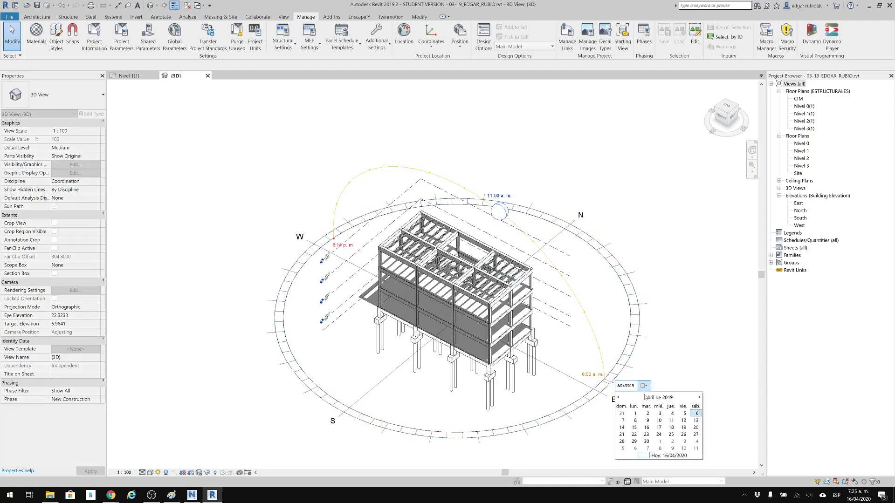
{"action": "left_click", "coordinate": [669, 456]}
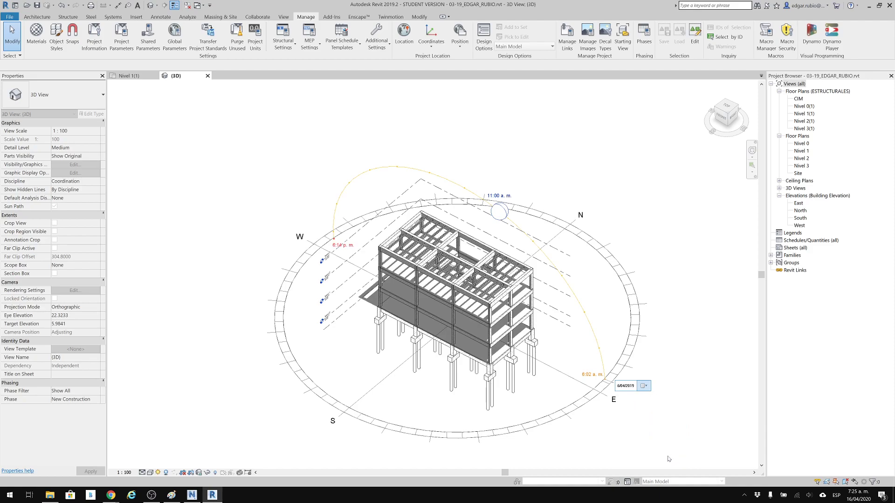
{"action": "left_click", "coordinate": [559, 179]}
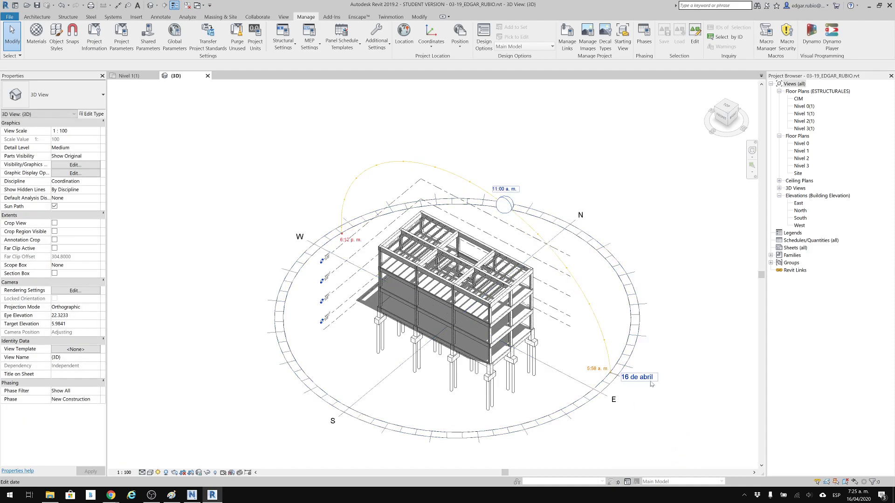
{"action": "left_click", "coordinate": [507, 191]}
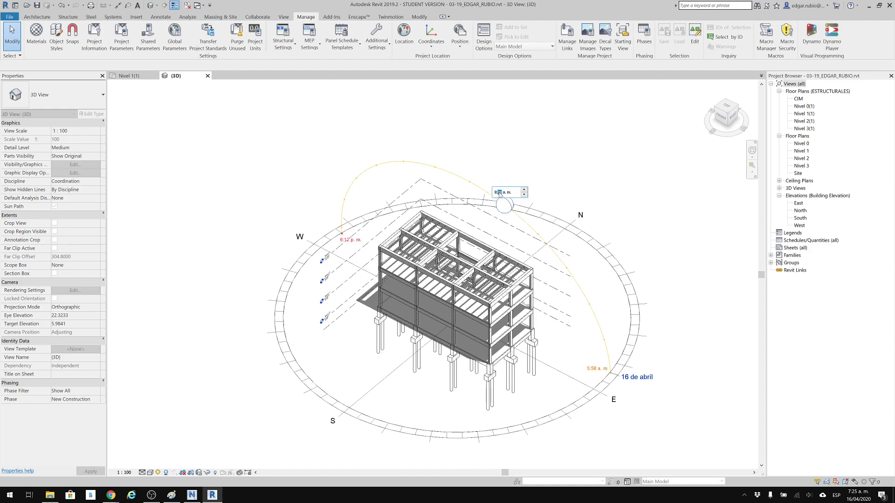
{"action": "key", "text": "Return"}
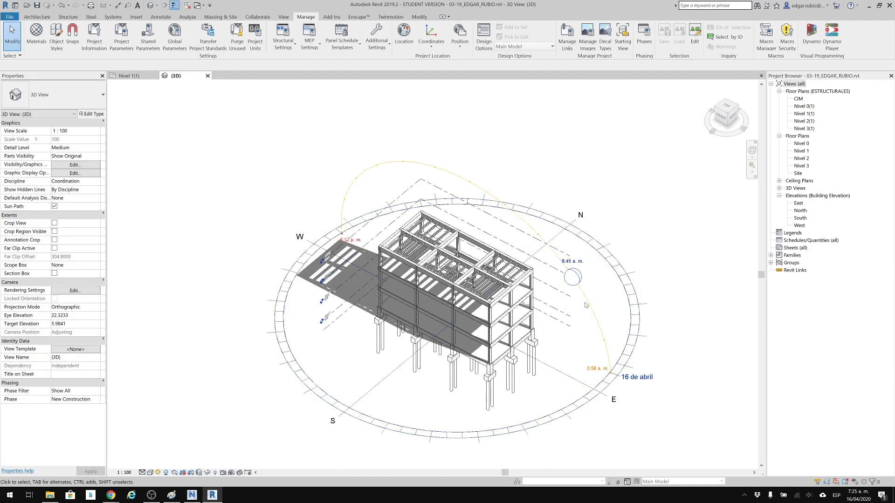
Open the sun settings and compare the options of the Single Day and Multi-Day solar studies.
{"action": "middle_click_drag", "start_coordinate": [651, 295], "coordinate": [433, 261], "text": "shift"}
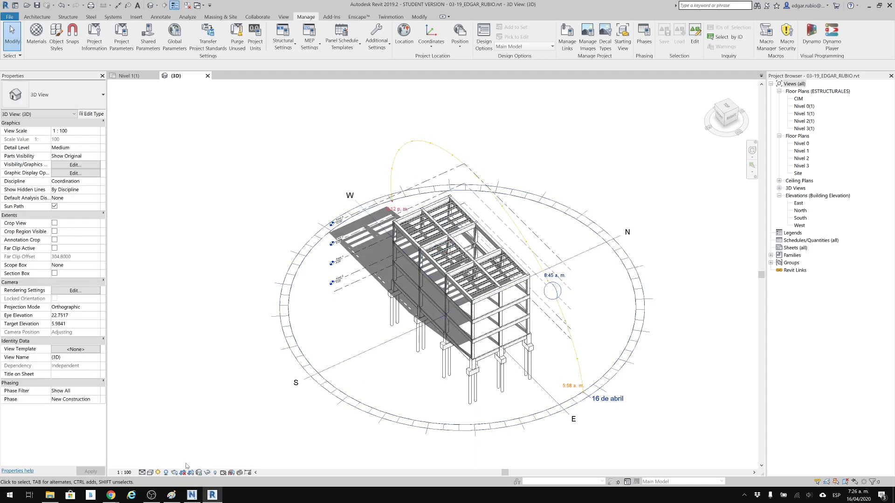
{"action": "left_click", "coordinate": [157, 472]}
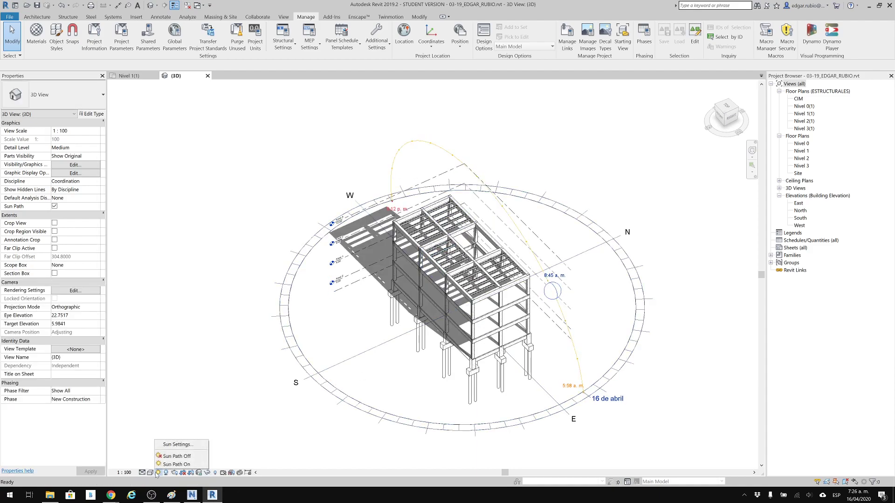
{"action": "left_click", "coordinate": [180, 445]}
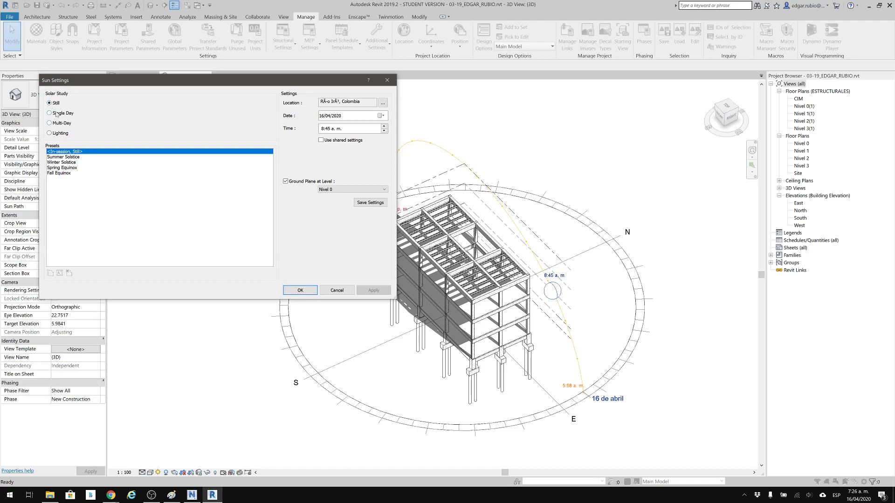
{"action": "left_click", "coordinate": [50, 113]}
{"action": "left_click", "coordinate": [58, 124]}
{"action": "left_click", "coordinate": [56, 113]}
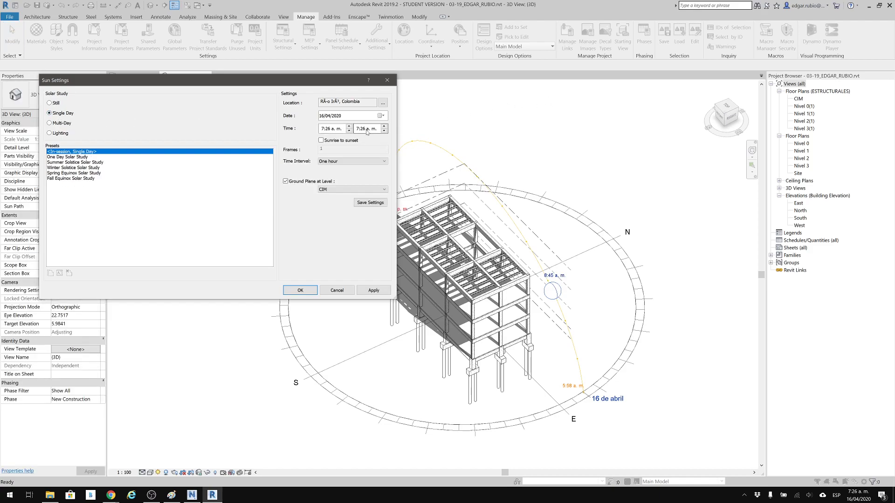
{"action": "left_click", "coordinate": [51, 123]}
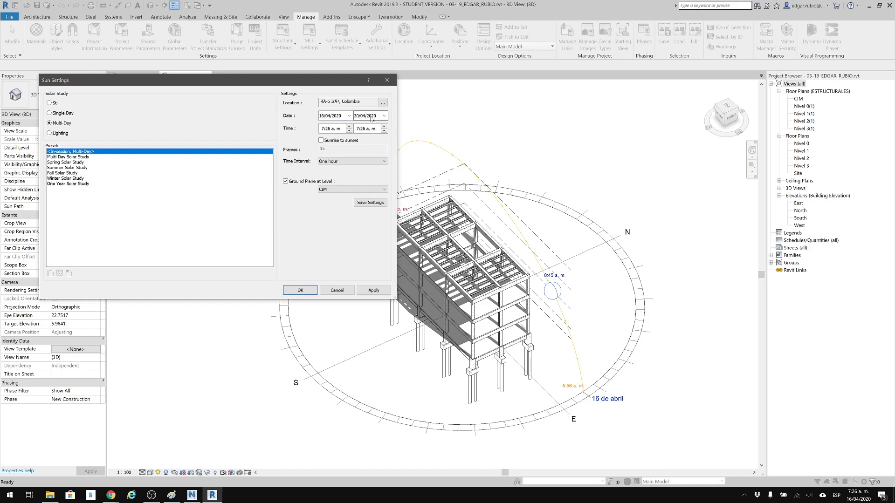
Apply a Single Day solar study running from sunrise to sunset with a 15-minute time interval.
{"action": "left_click", "coordinate": [62, 113]}
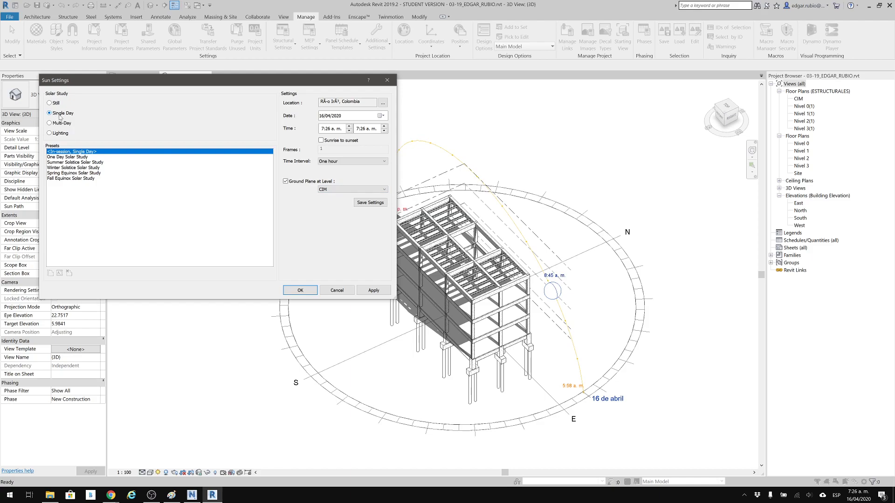
{"action": "left_click", "coordinate": [321, 140]}
{"action": "left_click", "coordinate": [329, 162]}
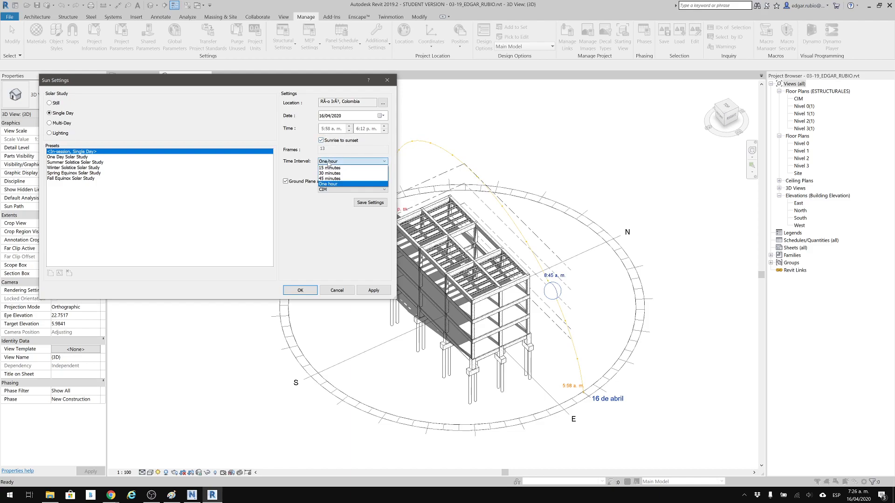
{"action": "left_click", "coordinate": [329, 171]}
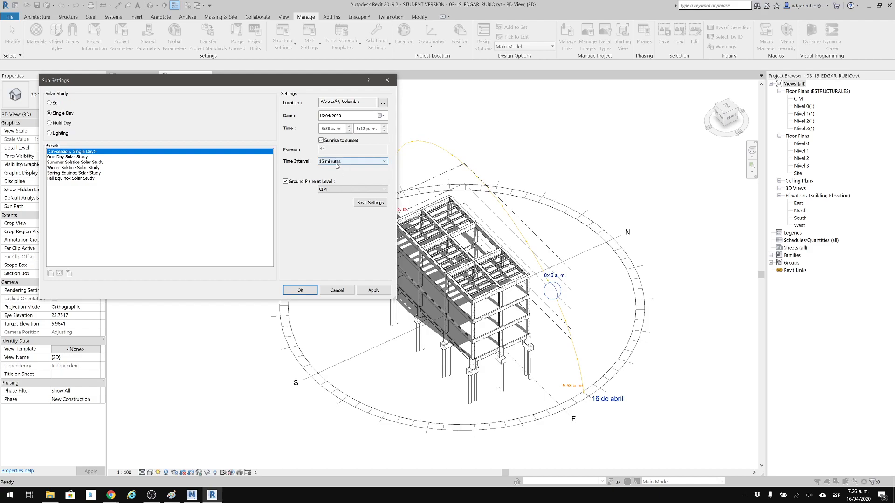
{"action": "left_click", "coordinate": [303, 291]}
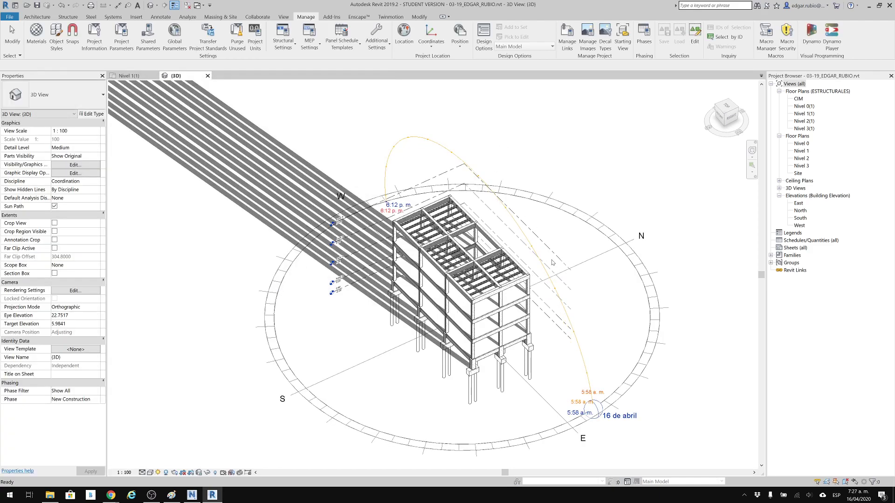
Examine the single-day sun path and its interval marks around the building up close and as a whole.
{"action": "scroll", "coordinate": [545, 254], "scroll_direction": "up", "scroll_amount": 5}
{"action": "middle_click_drag", "start_coordinate": [513, 223], "coordinate": [507, 227]}
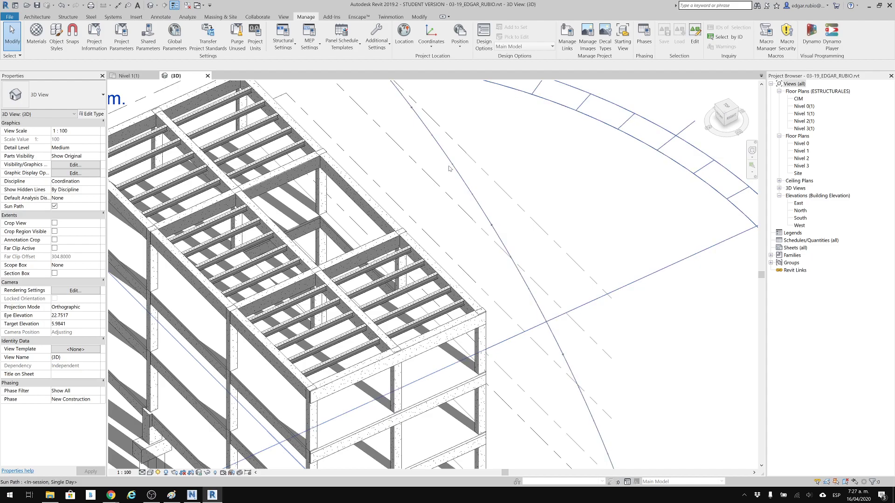
{"action": "scroll", "coordinate": [455, 174], "scroll_direction": "down", "scroll_amount": 2}
{"action": "middle_click_drag", "start_coordinate": [527, 247], "coordinate": [467, 124]}
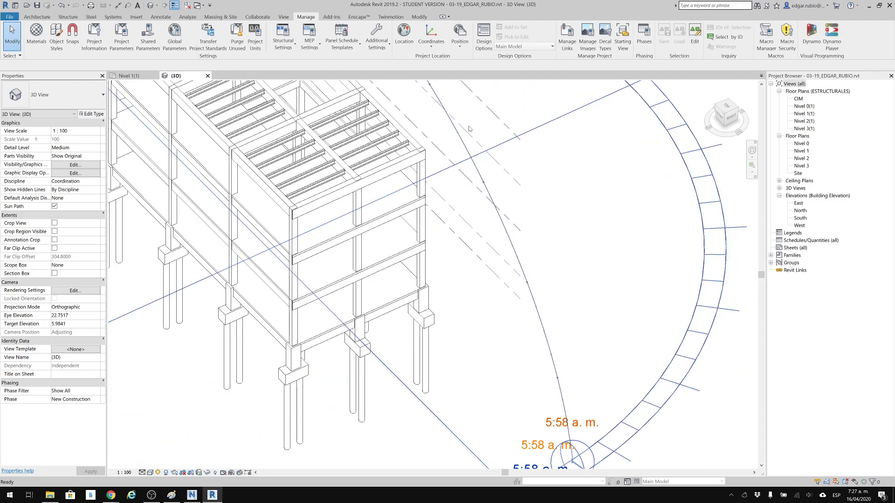
{"action": "scroll", "coordinate": [467, 126], "scroll_direction": "down", "scroll_amount": 2}
{"action": "middle_click_drag", "start_coordinate": [533, 322], "coordinate": [553, 358]}
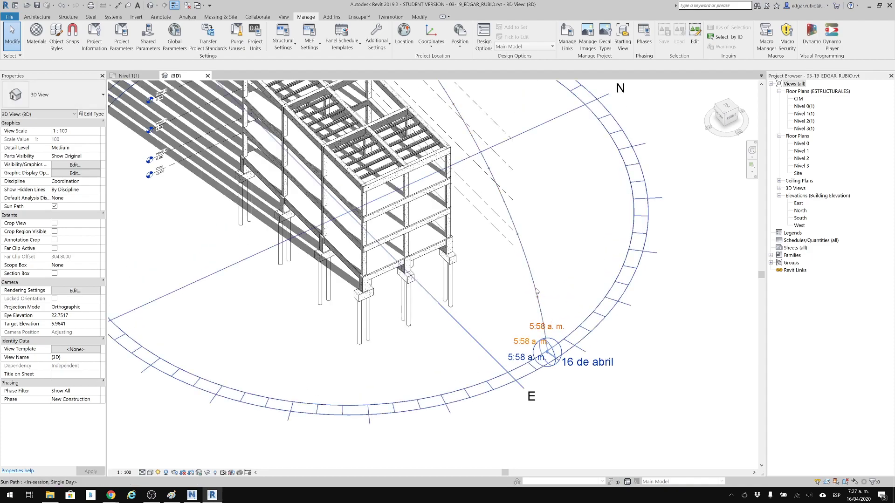
{"action": "middle_click_drag", "start_coordinate": [502, 198], "coordinate": [516, 244]}
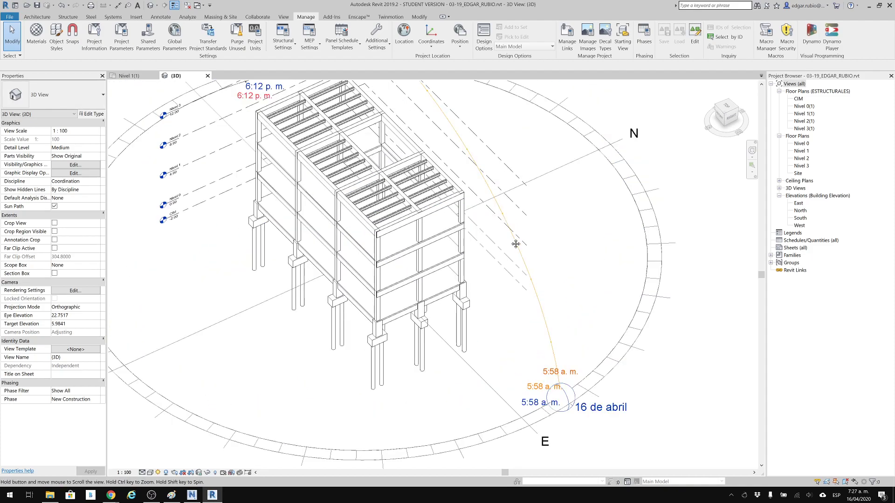
{"action": "scroll", "coordinate": [517, 246], "scroll_direction": "up", "scroll_amount": 5}
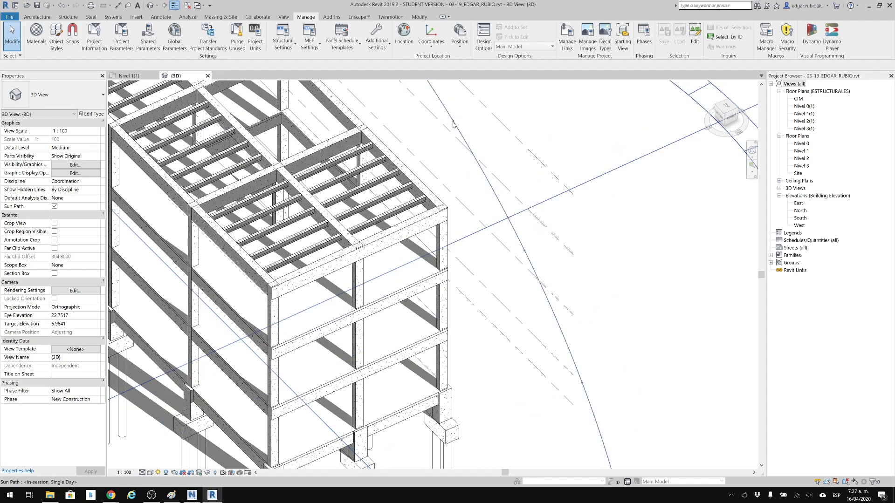
{"action": "scroll", "coordinate": [453, 124], "scroll_direction": "down", "scroll_amount": 4}
{"action": "middle_click_drag", "start_coordinate": [516, 206], "coordinate": [530, 318]}
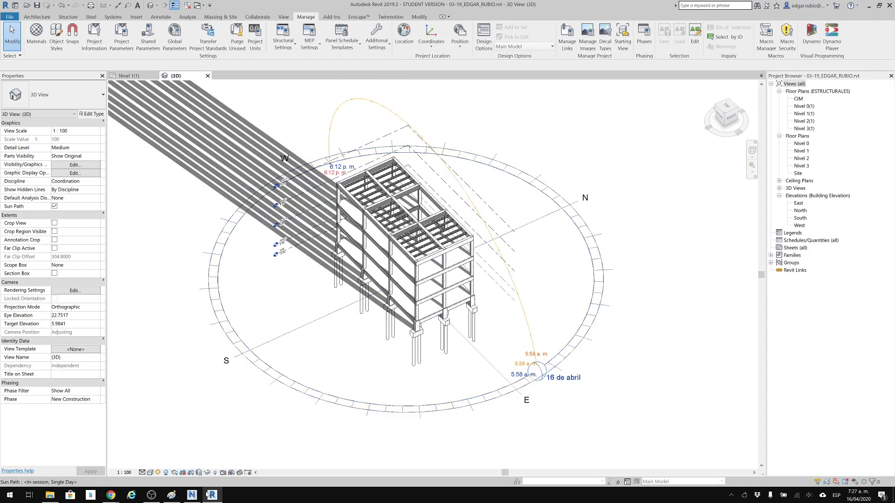
Preview the single-day solar study in the 3D view and play its animation.
{"action": "left_click", "coordinate": [158, 473]}
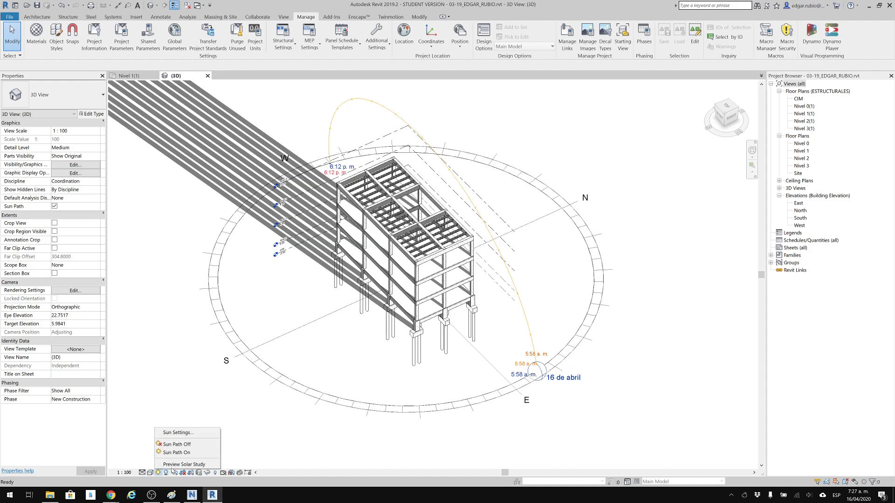
{"action": "left_click", "coordinate": [177, 465]}
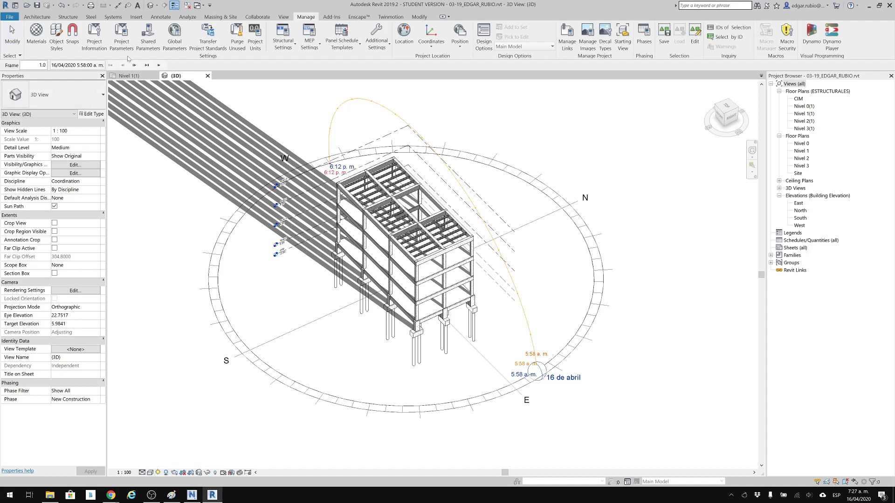
{"action": "left_click", "coordinate": [159, 65]}
{"action": "left_click", "coordinate": [158, 472]}
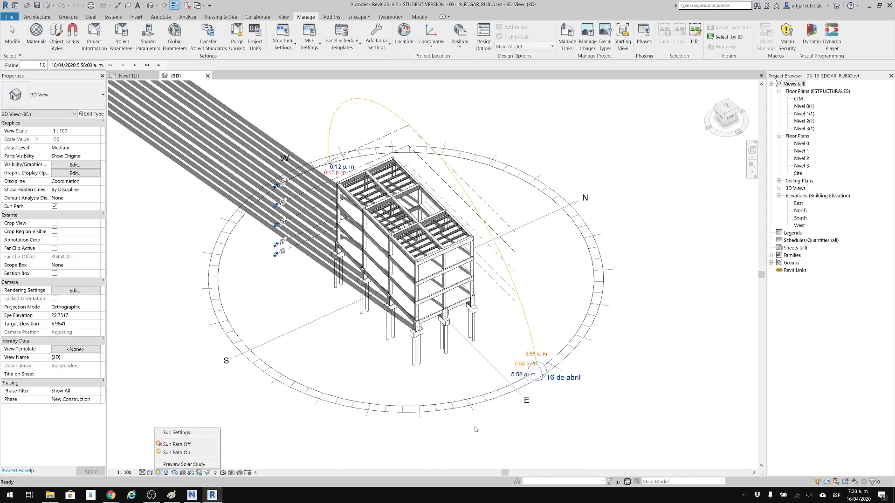
View the 3D model from above, then open the Site floor plan and turn on its sun path.
{"action": "middle_click_drag", "start_coordinate": [344, 446], "coordinate": [643, 481], "text": "shift"}
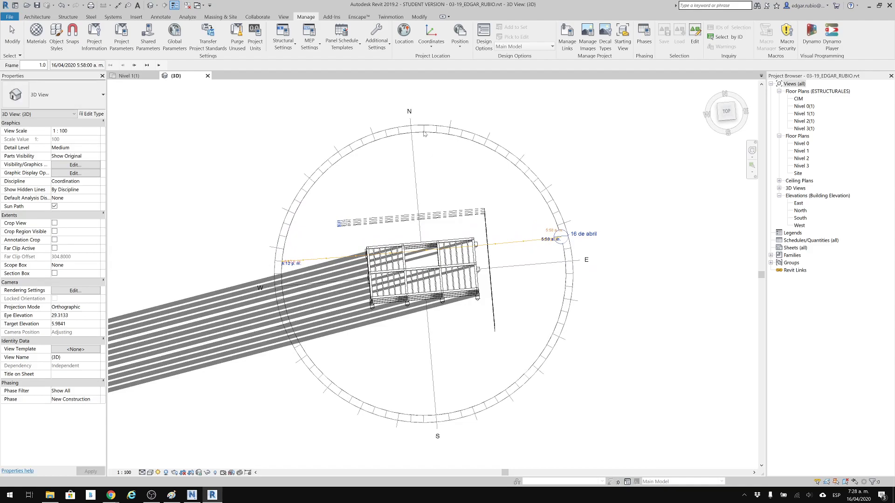
{"action": "middle_click_drag", "start_coordinate": [430, 139], "coordinate": [428, 155]}
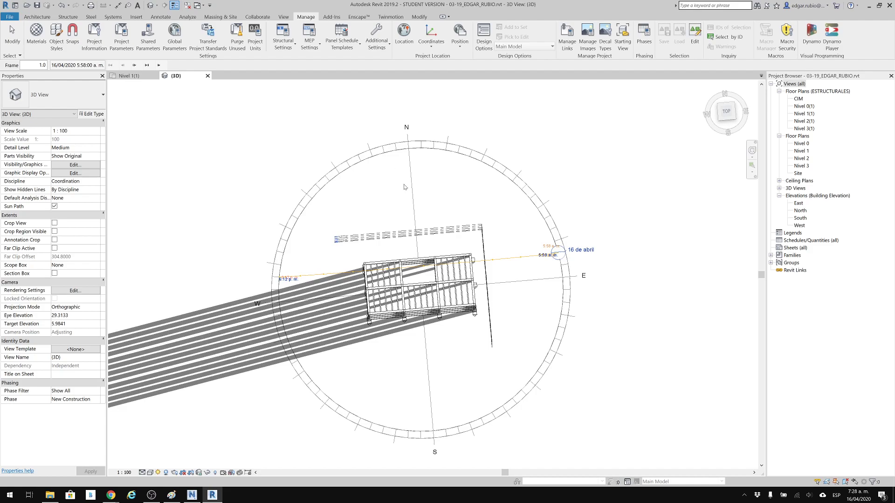
{"action": "middle_click_drag", "start_coordinate": [404, 187], "coordinate": [405, 180]}
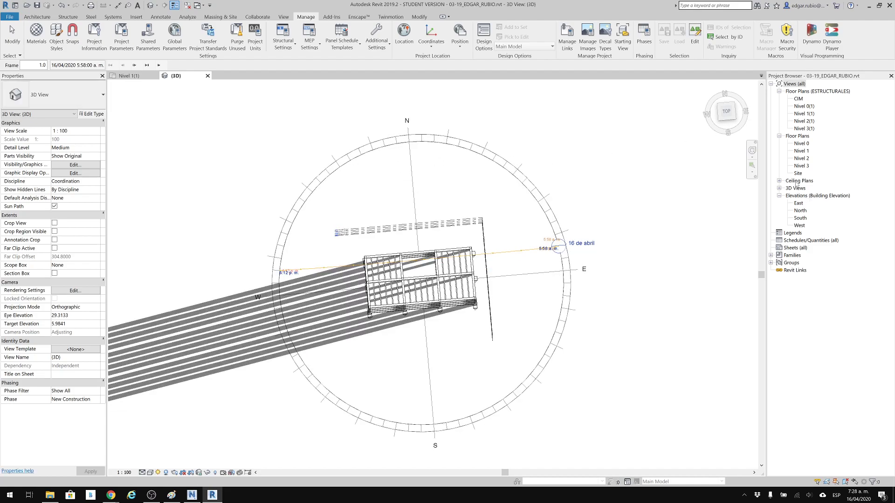
{"action": "double_click", "coordinate": [798, 174]}
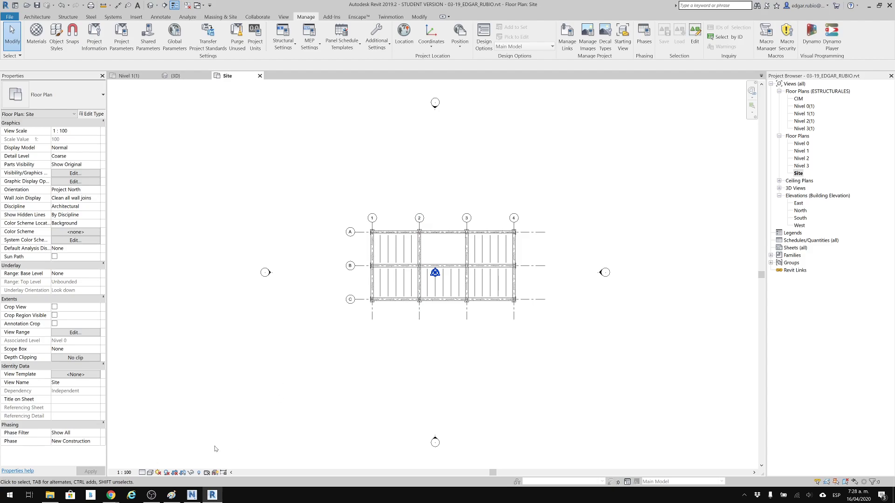
{"action": "left_click", "coordinate": [159, 473]}
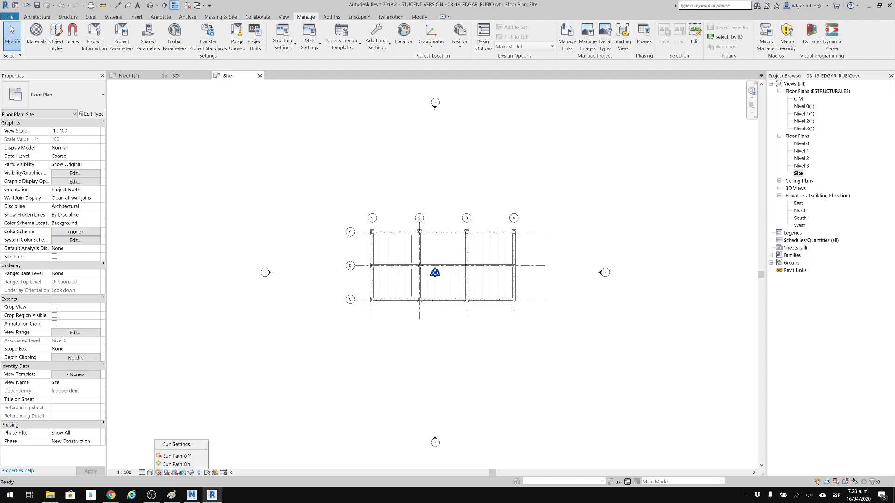
{"action": "left_click", "coordinate": [176, 465]}
{"action": "left_click", "coordinate": [358, 226]}
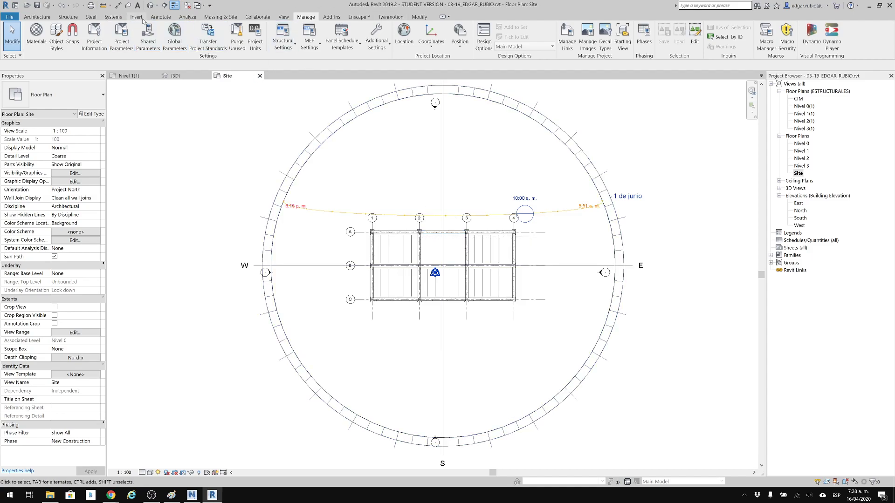
Sketch a slanted north arrow in thin detail lines northeast of the sun path, tilted about 34° from vertical.
{"action": "left_click", "coordinate": [160, 17]}
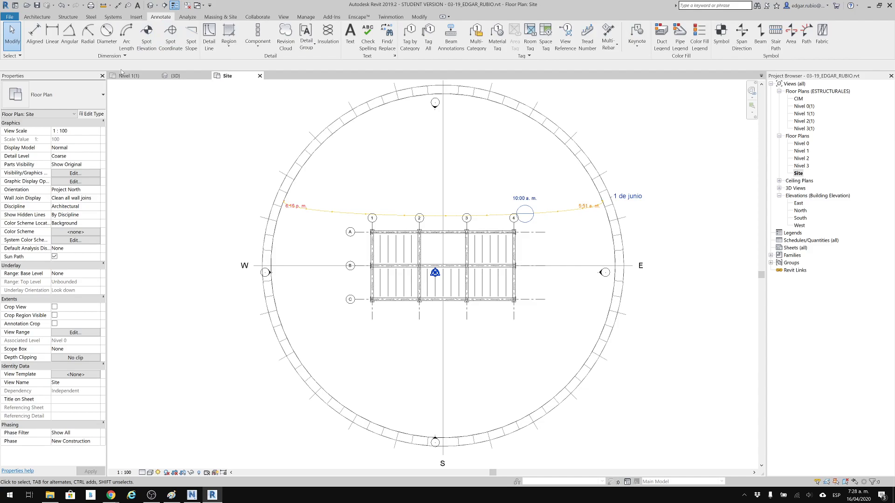
{"action": "left_click", "coordinate": [210, 31]}
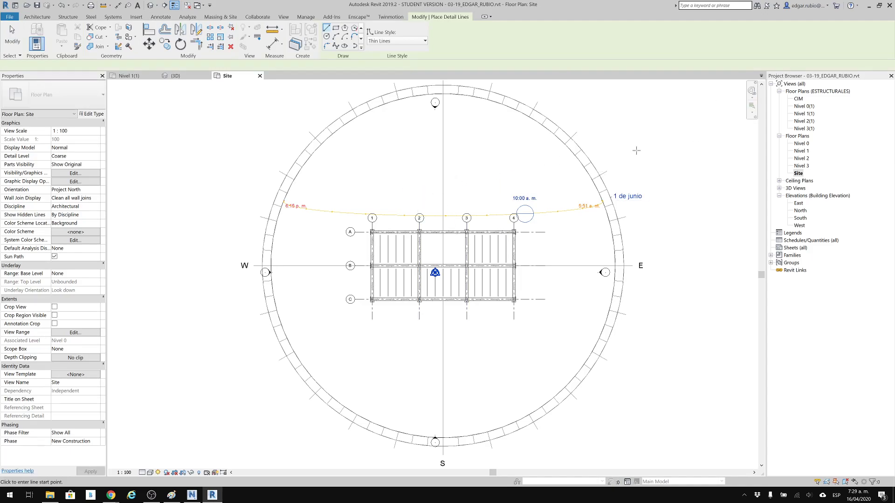
{"action": "middle_click_drag", "start_coordinate": [636, 148], "coordinate": [624, 230]}
{"action": "left_click", "coordinate": [668, 141]}
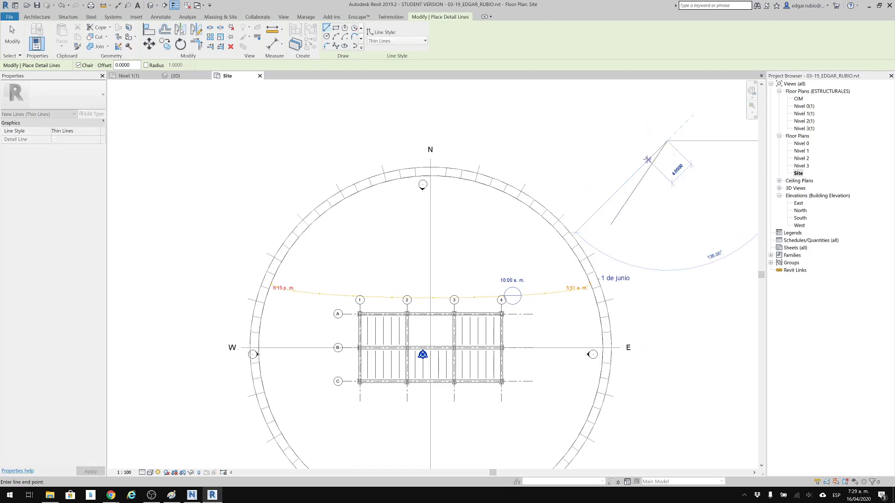
{"action": "left_click", "coordinate": [658, 165]}
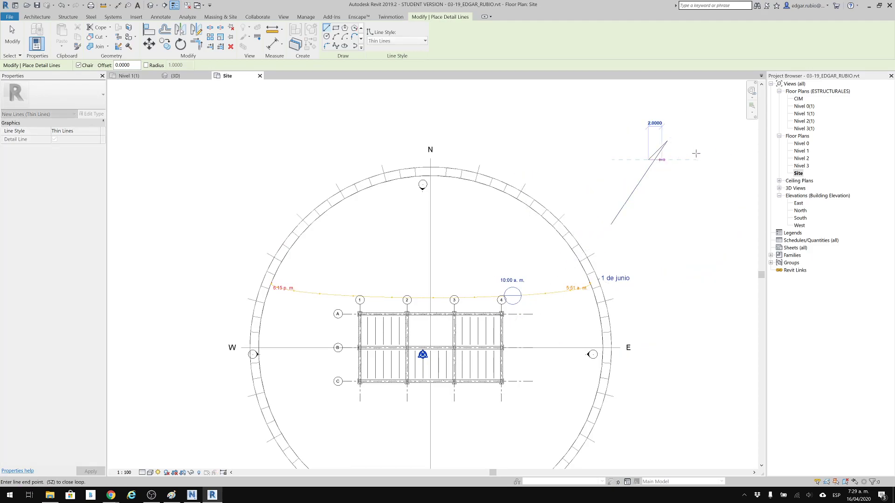
{"action": "key", "text": "Escape"}
{"action": "key", "text": "Escape"}
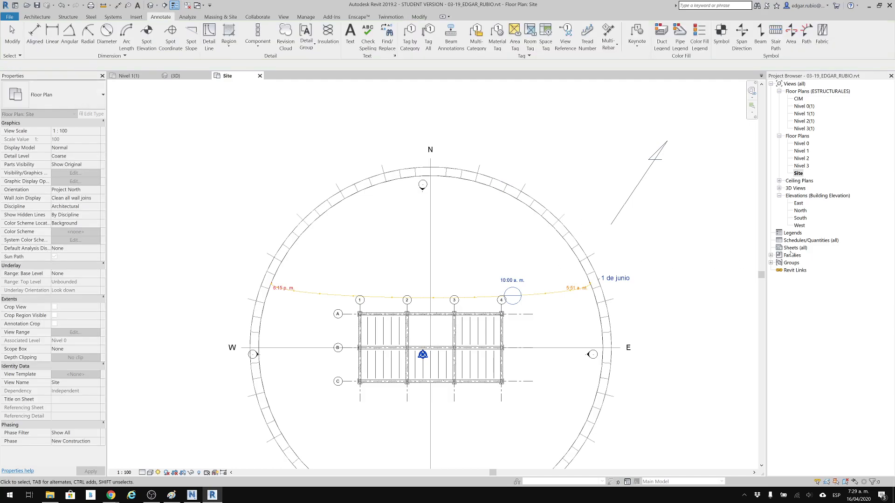
Try to rotate true north in the Site plan while the view is oriented to Project North.
{"action": "middle_click_drag", "start_coordinate": [526, 210], "coordinate": [512, 208]}
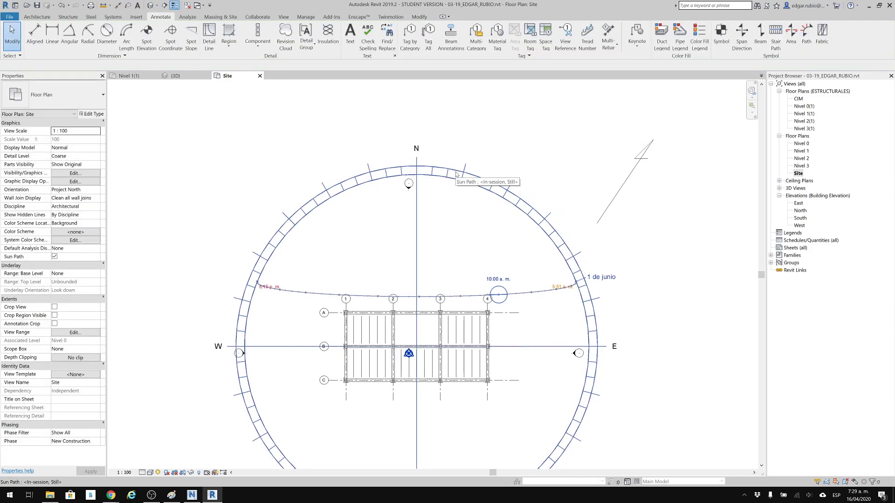
{"action": "left_click", "coordinate": [310, 18]}
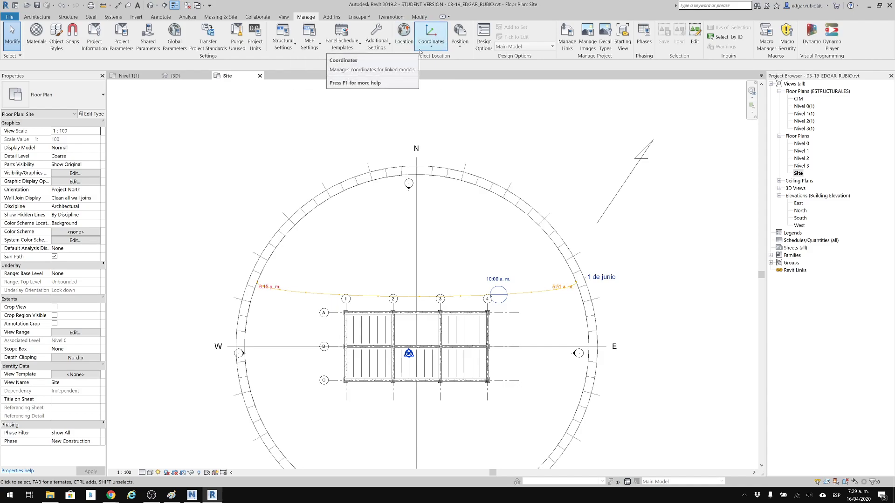
{"action": "left_click", "coordinate": [459, 46]}
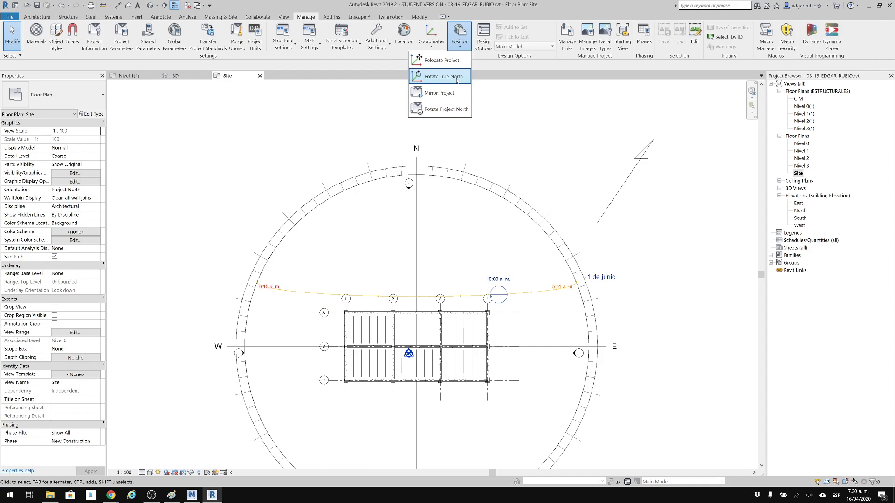
{"action": "left_click", "coordinate": [458, 80]}
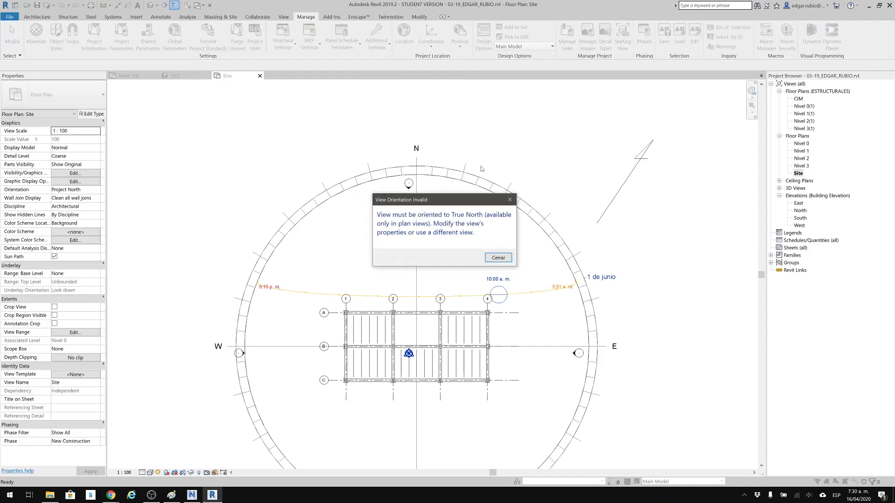
{"action": "left_click_drag", "start_coordinate": [431, 205], "coordinate": [556, 157]}
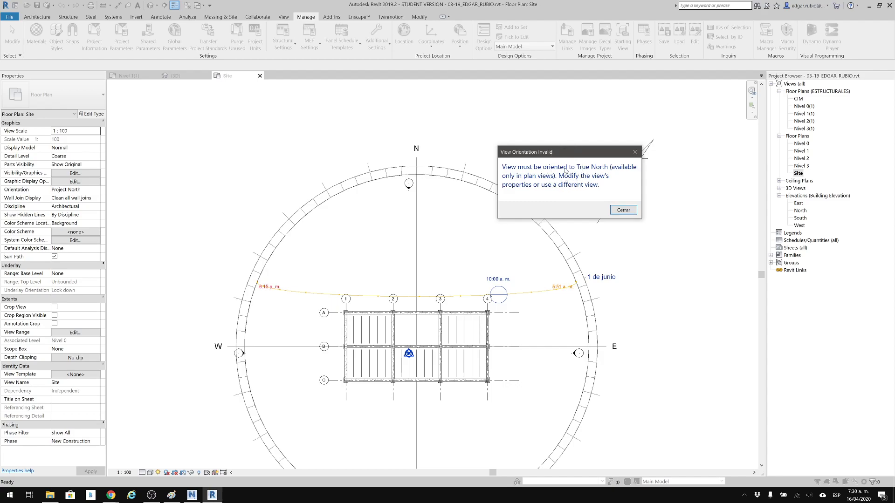
{"action": "left_click", "coordinate": [623, 210]}
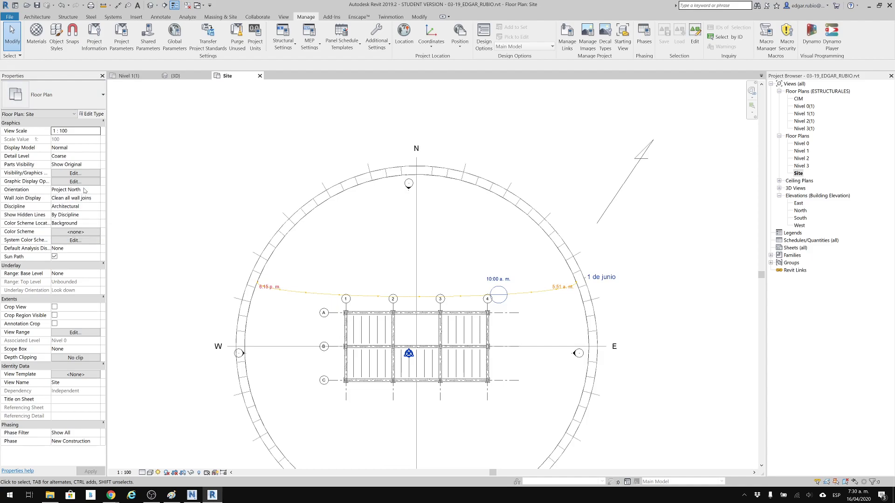
Set the Site plan's orientation to True North.
{"action": "left_click", "coordinate": [98, 190]}
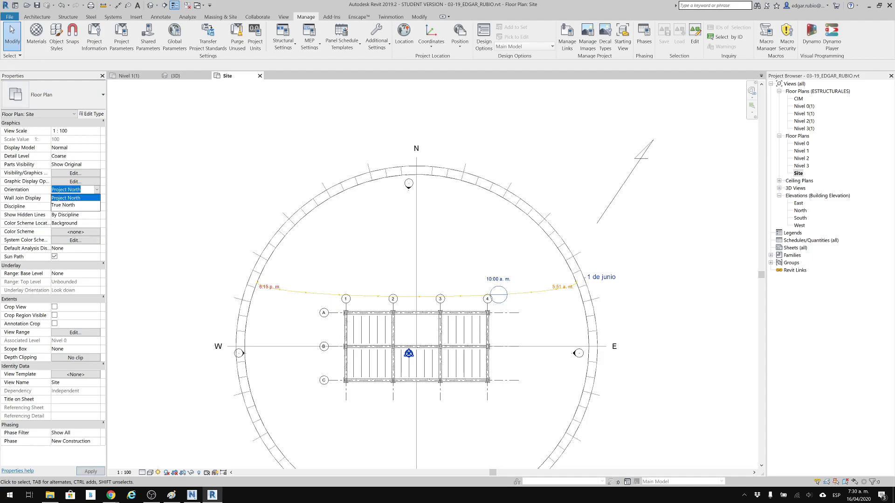
{"action": "left_click", "coordinate": [77, 206]}
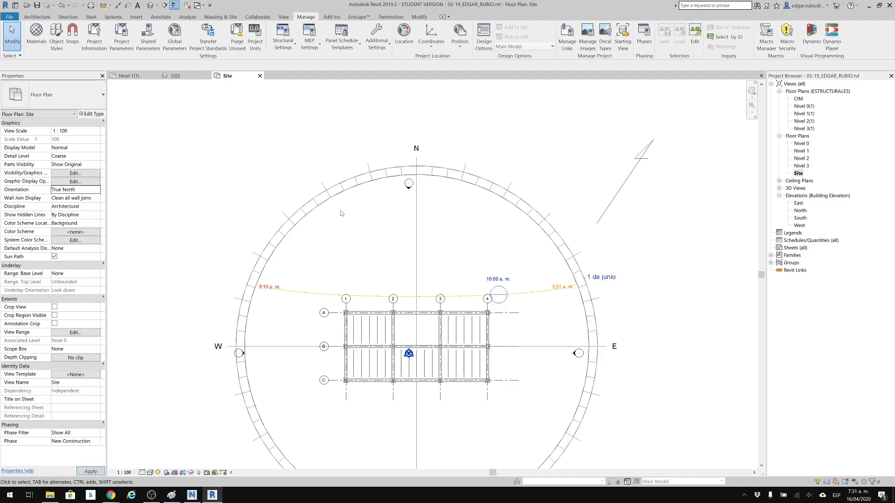
{"action": "middle_click_drag", "start_coordinate": [390, 270], "coordinate": [388, 261]}
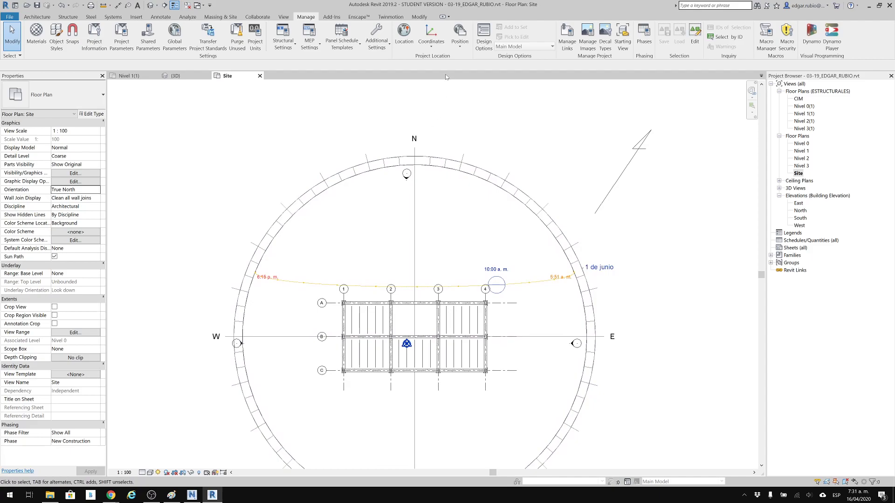
Start Rotate True North and place the center of rotation at the lower end of the sketched north arrow.
{"action": "left_click", "coordinate": [454, 47]}
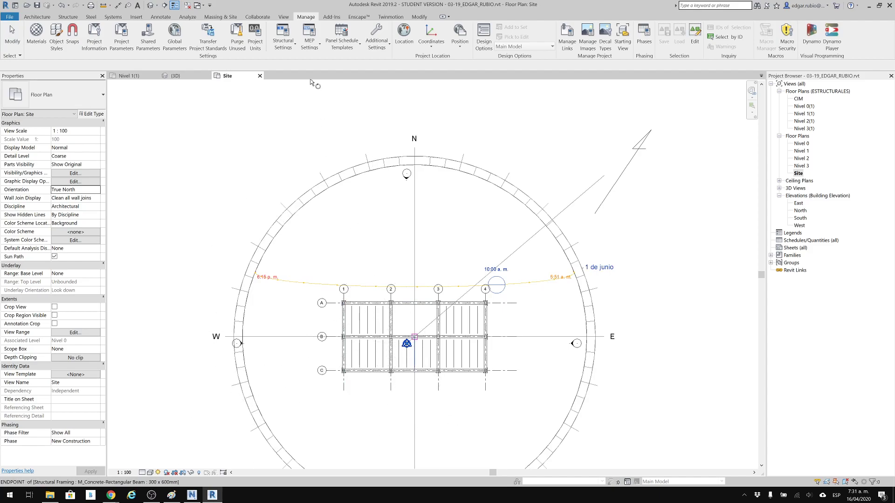
{"action": "left_click", "coordinate": [408, 345]}
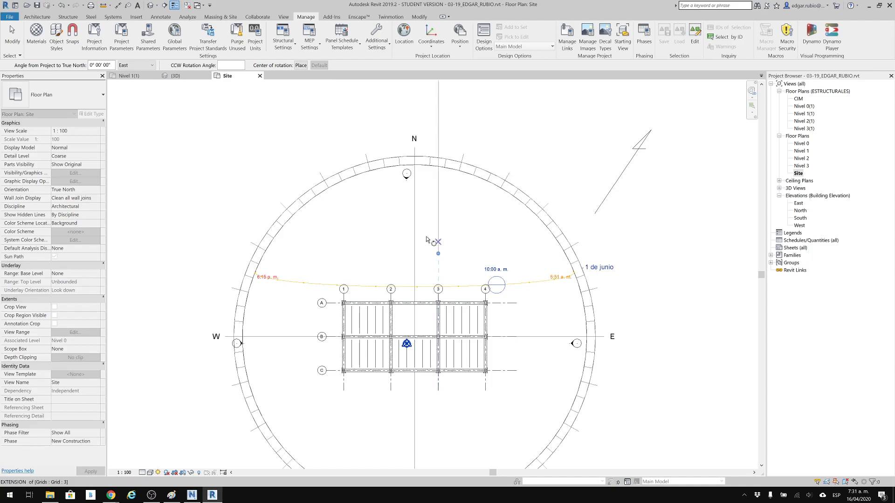
{"action": "left_click", "coordinate": [438, 253]}
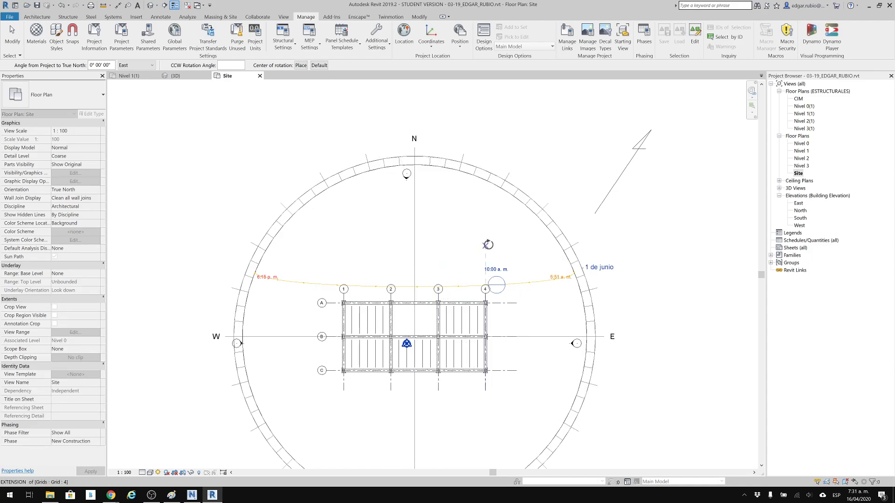
{"action": "left_click", "coordinate": [487, 245]}
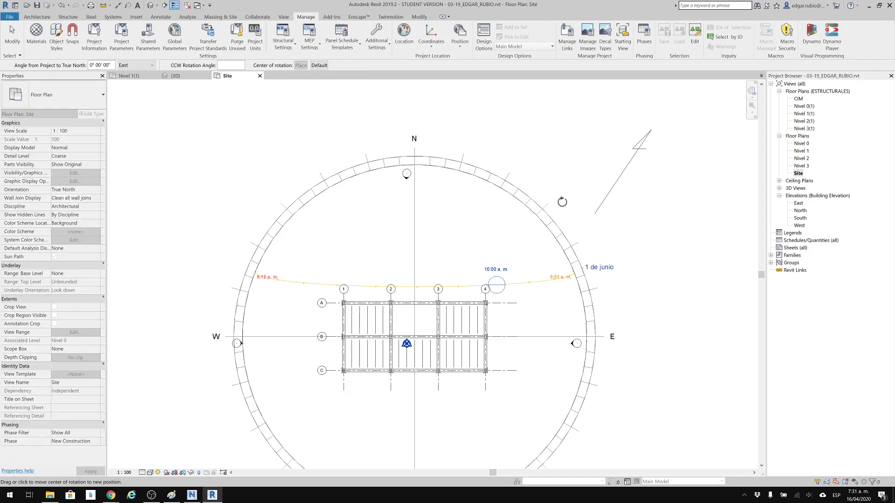
{"action": "left_click", "coordinate": [595, 213]}
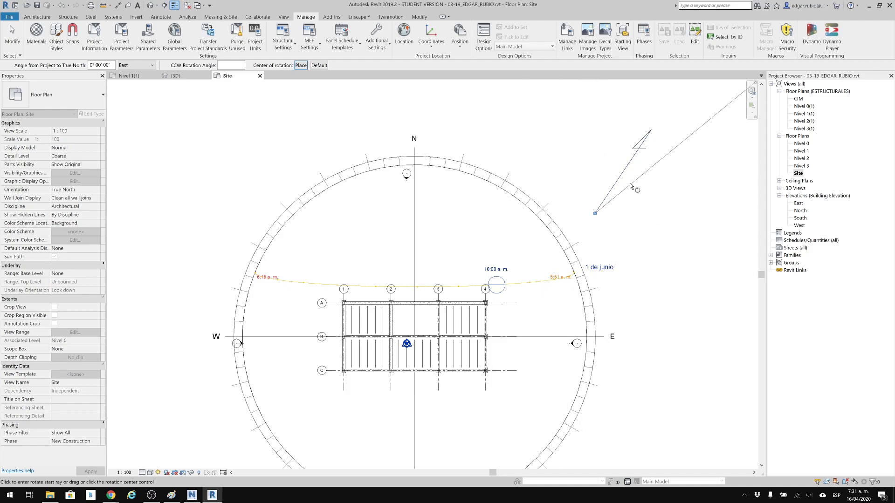
Rotate true north by 34°, from the sketched arrow's direction to vertical, so that the arrow points straight up.
{"action": "left_click", "coordinate": [627, 167]}
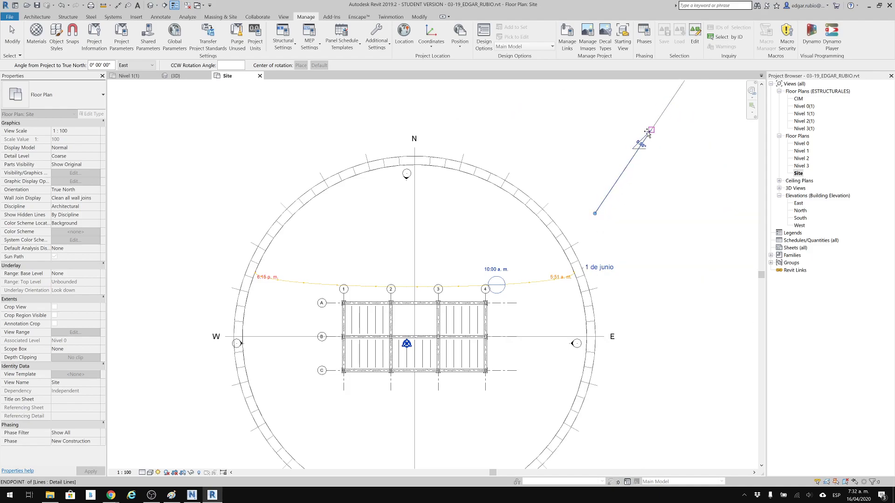
{"action": "left_click", "coordinate": [647, 147]}
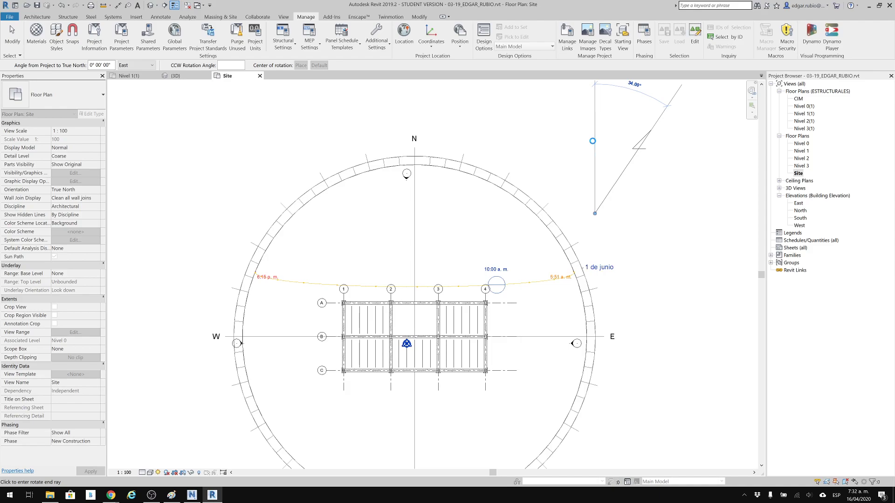
{"action": "left_click", "coordinate": [670, 106]}
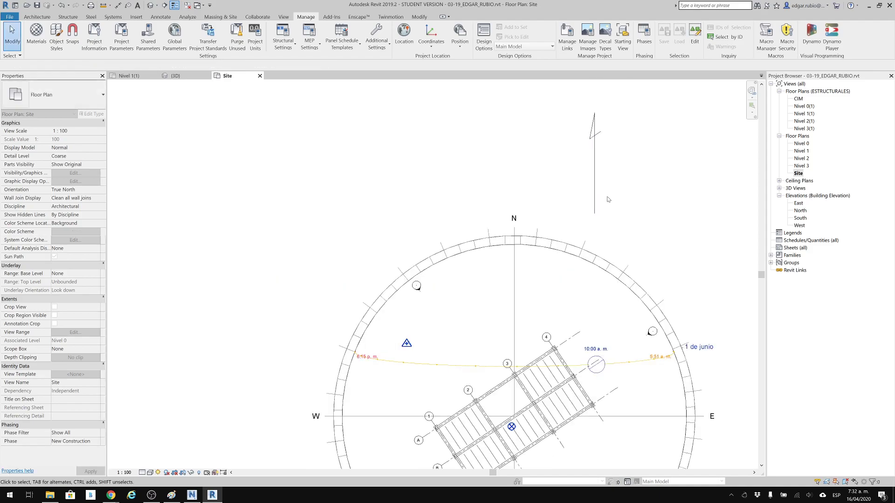
{"action": "middle_click_drag", "start_coordinate": [586, 184], "coordinate": [572, 94]}
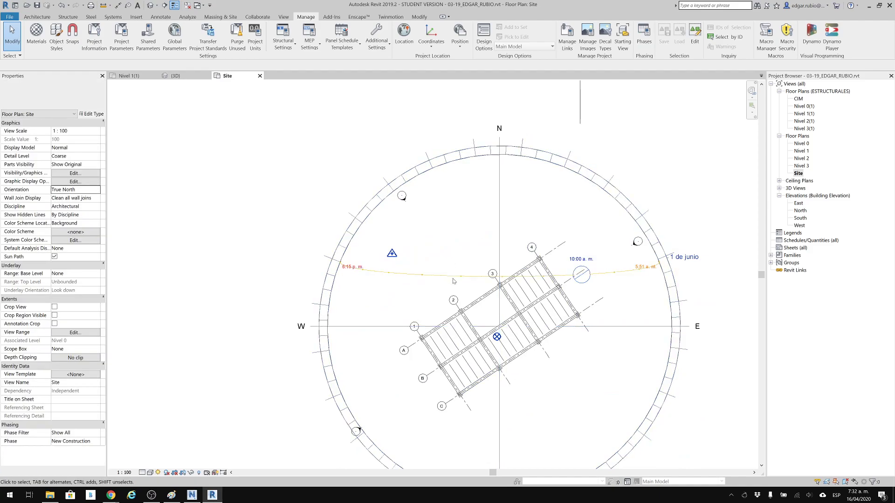
Open the Nivel 0 and structural Nivel 1(1) plans to compare their orientation with the Site plan.
{"action": "double_click", "coordinate": [803, 144]}
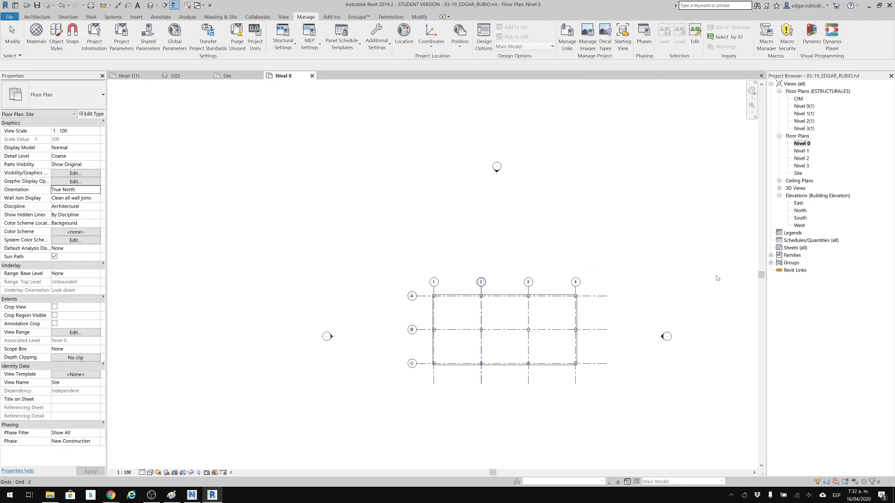
{"action": "left_click", "coordinate": [806, 152]}
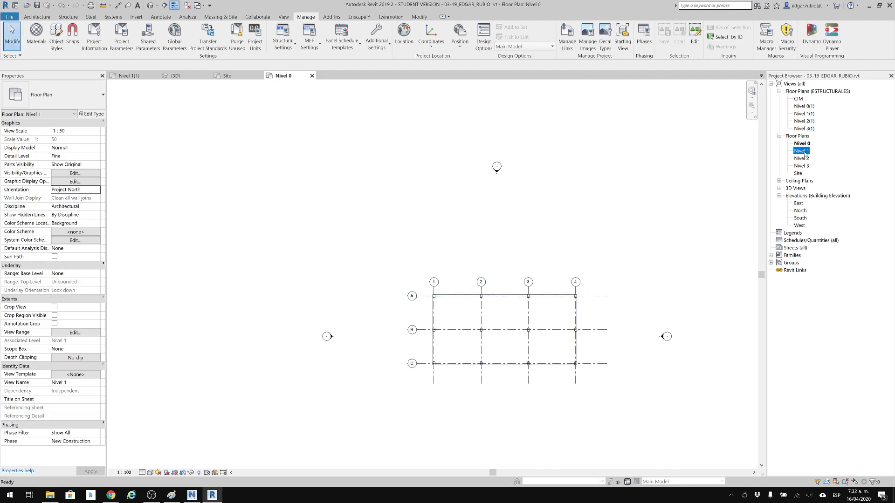
{"action": "left_click", "coordinate": [807, 115]}
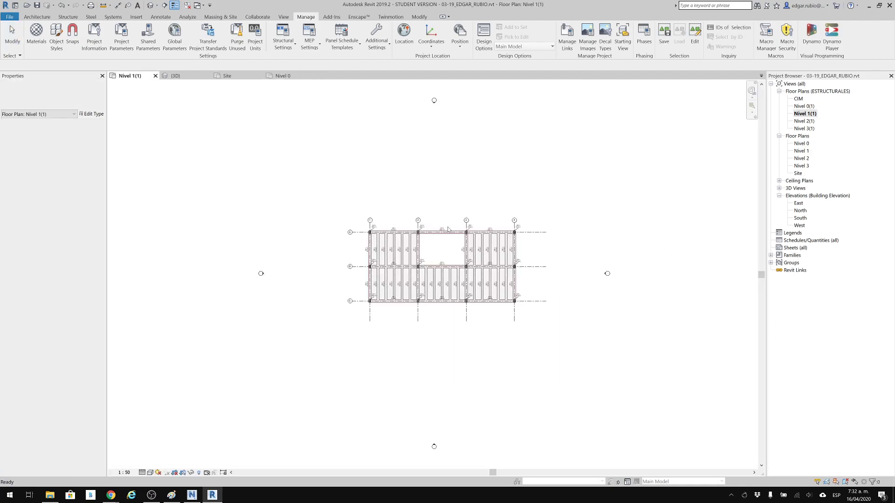
Compare the building's orientation between the Site plan and the structural Nivel 1(1) plan, ending in Site.
{"action": "double_click", "coordinate": [799, 174]}
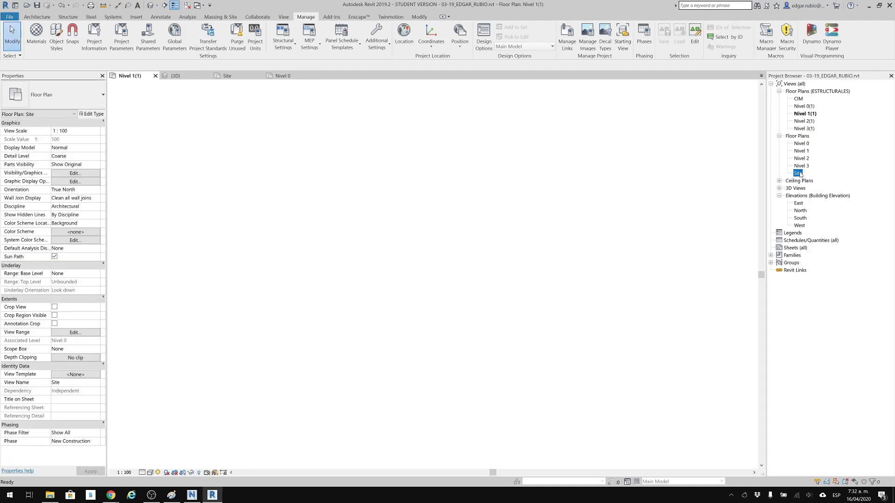
{"action": "left_click", "coordinate": [460, 43]}
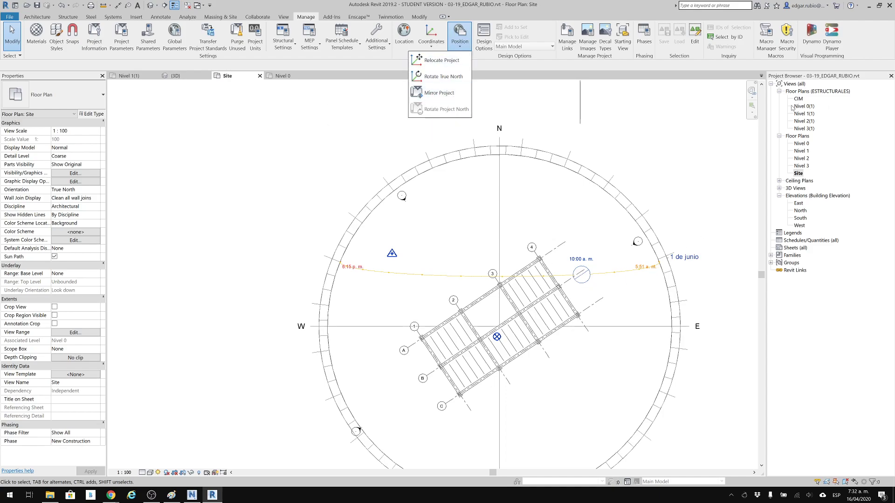
{"action": "double_click", "coordinate": [806, 114]}
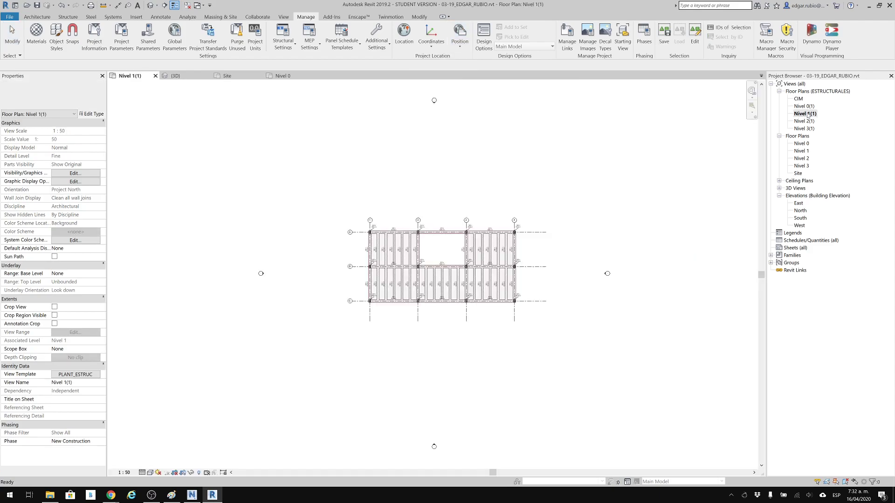
{"action": "double_click", "coordinate": [796, 174]}
{"action": "scroll", "coordinate": [537, 239], "scroll_direction": "down", "scroll_amount": 1}
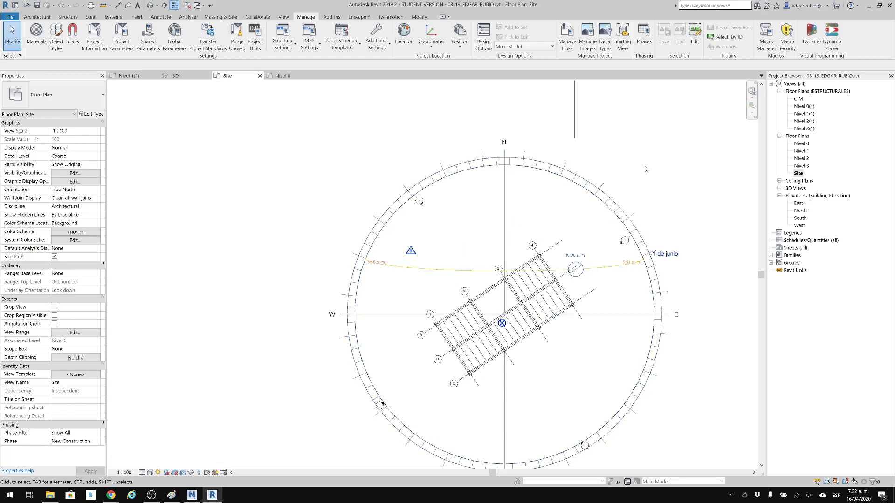
Preview the solar study animation in the 3D view from a raised front angle, and return to the Nivel 0 plan.
{"action": "left_click", "coordinate": [173, 76]}
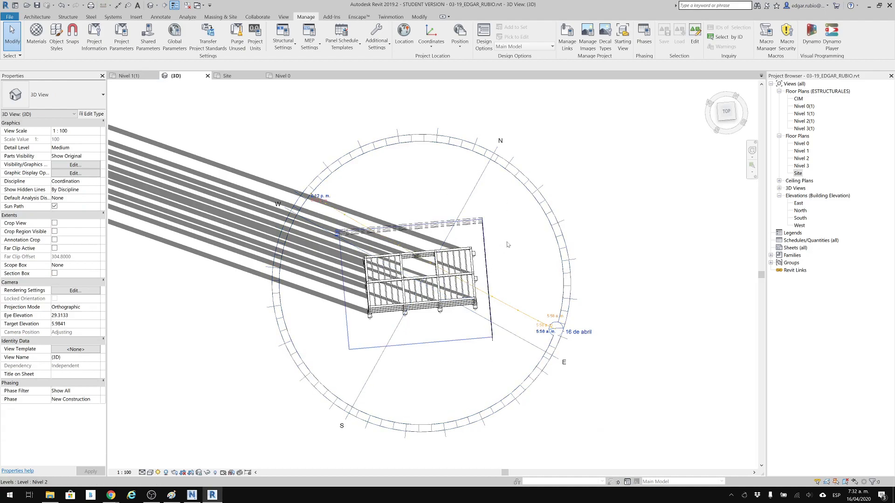
{"action": "scroll", "coordinate": [493, 312], "scroll_direction": "down", "scroll_amount": 1}
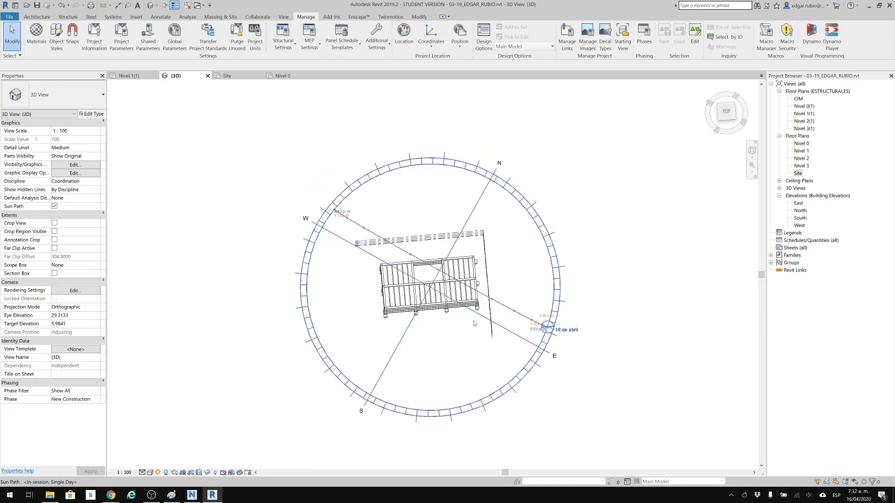
{"action": "middle_click_drag", "start_coordinate": [466, 366], "coordinate": [473, 206], "text": "shift"}
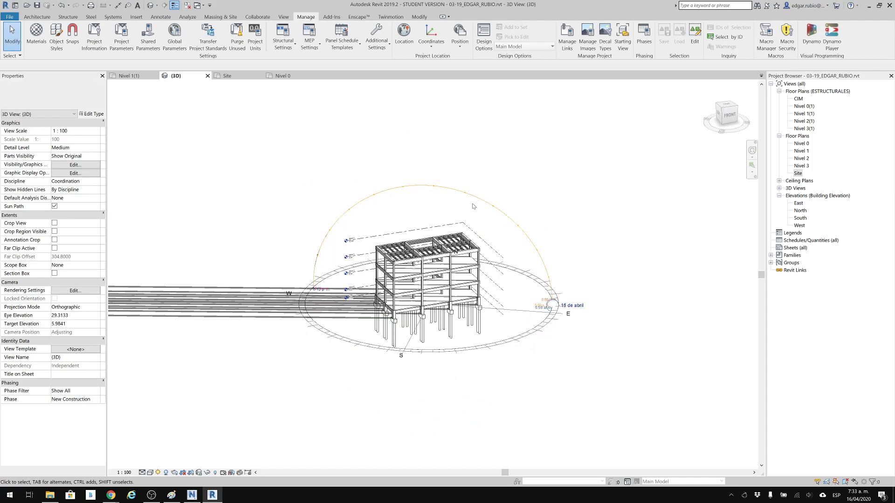
{"action": "left_click", "coordinate": [158, 473]}
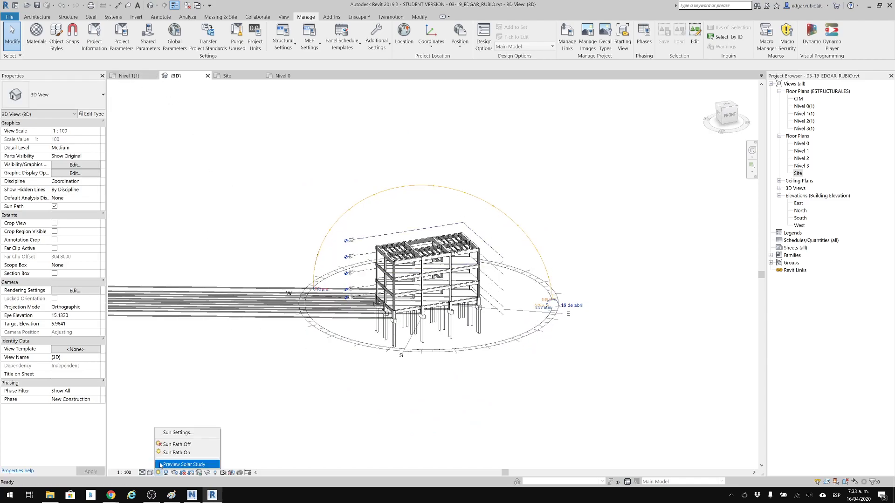
{"action": "left_click", "coordinate": [161, 465]}
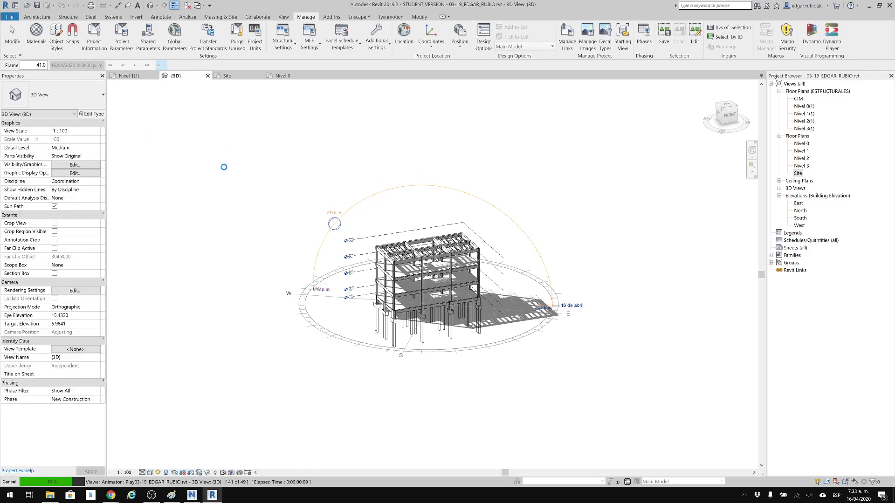
{"action": "left_click", "coordinate": [293, 78]}
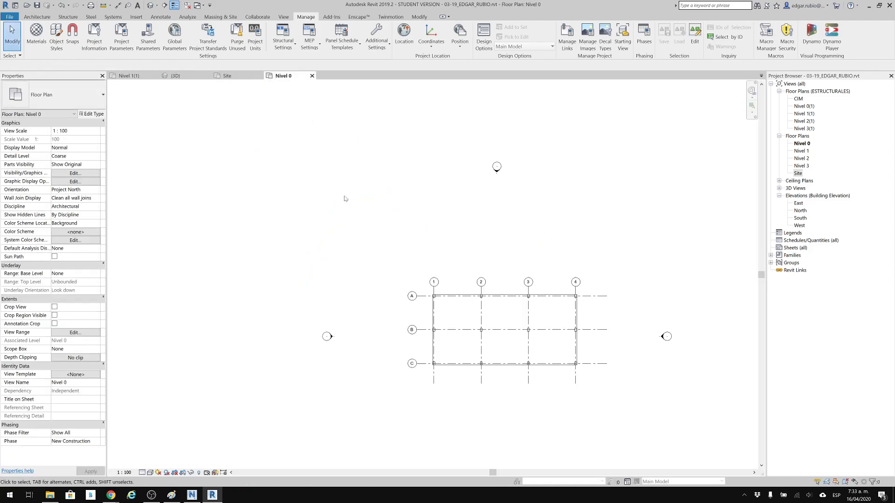
Switch the Site plan's orientation to Project North and back to True North, and compare it with the structural Nivel 1(1) plan.
{"action": "left_click", "coordinate": [239, 76]}
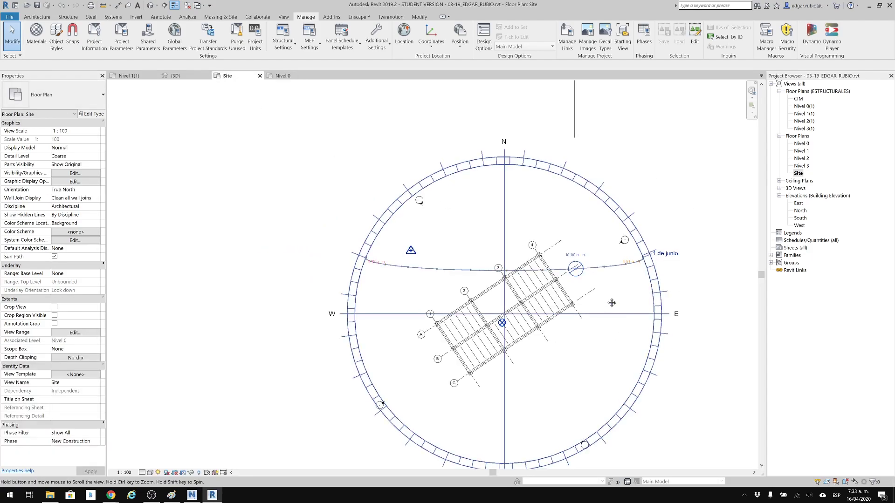
{"action": "middle_click_drag", "start_coordinate": [587, 309], "coordinate": [559, 259]}
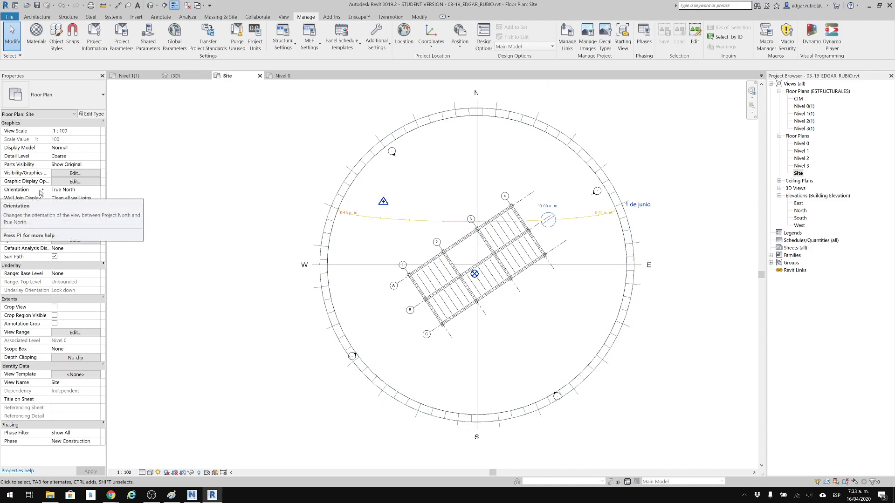
{"action": "left_click", "coordinate": [70, 193]}
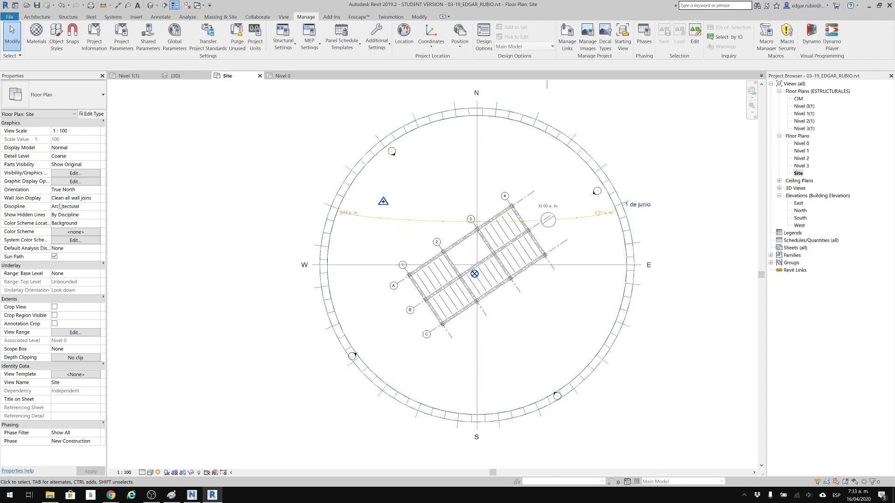
{"action": "left_click", "coordinate": [99, 191]}
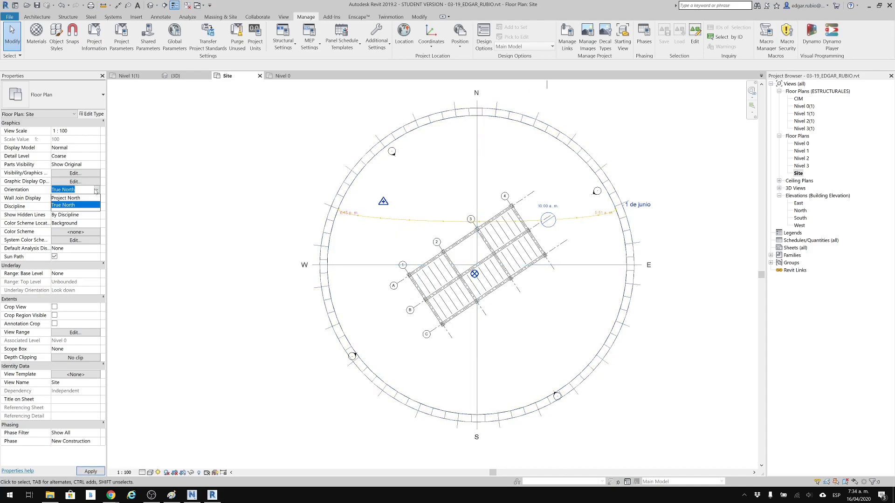
{"action": "left_click", "coordinate": [69, 198]}
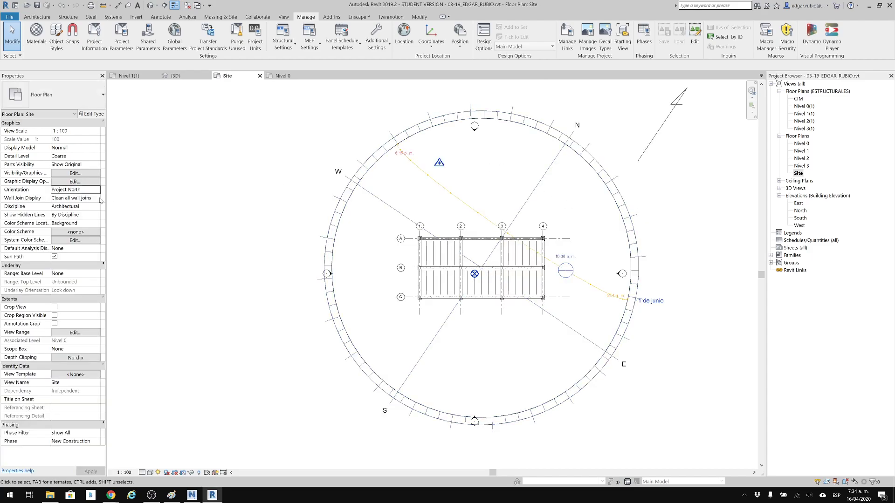
{"action": "left_click", "coordinate": [97, 191]}
{"action": "left_click", "coordinate": [80, 205]}
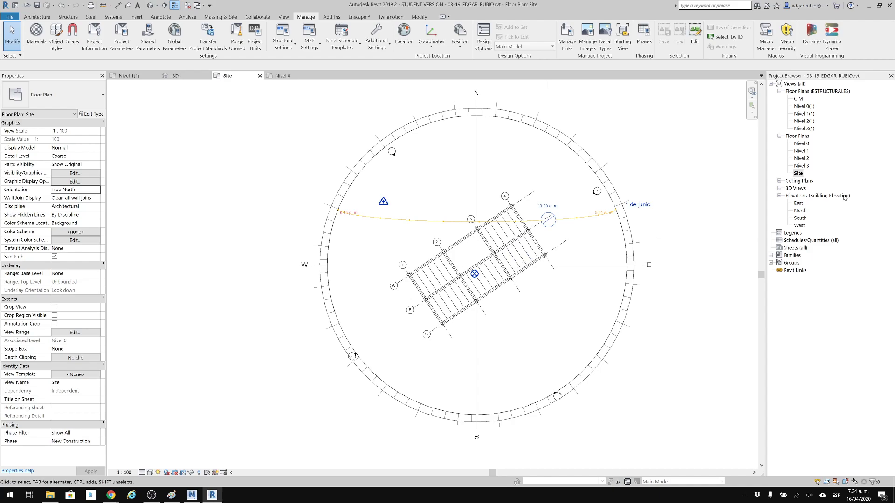
{"action": "double_click", "coordinate": [813, 114]}
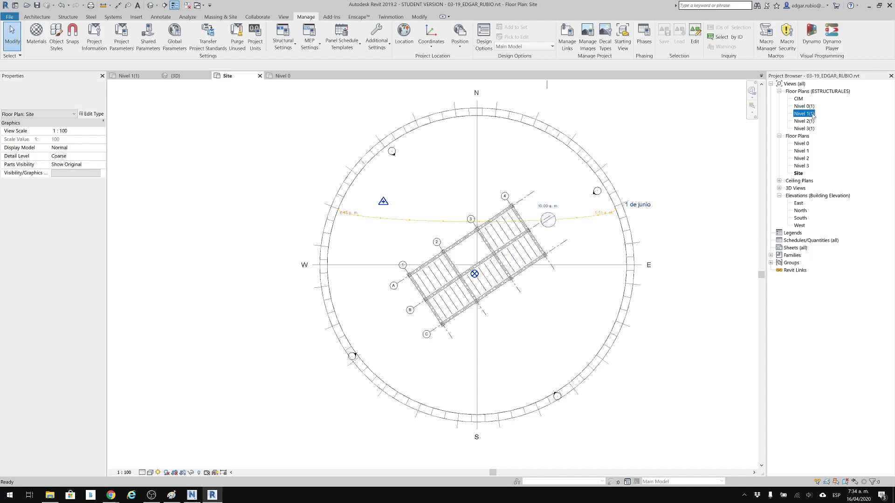
{"action": "left_click", "coordinate": [231, 76]}
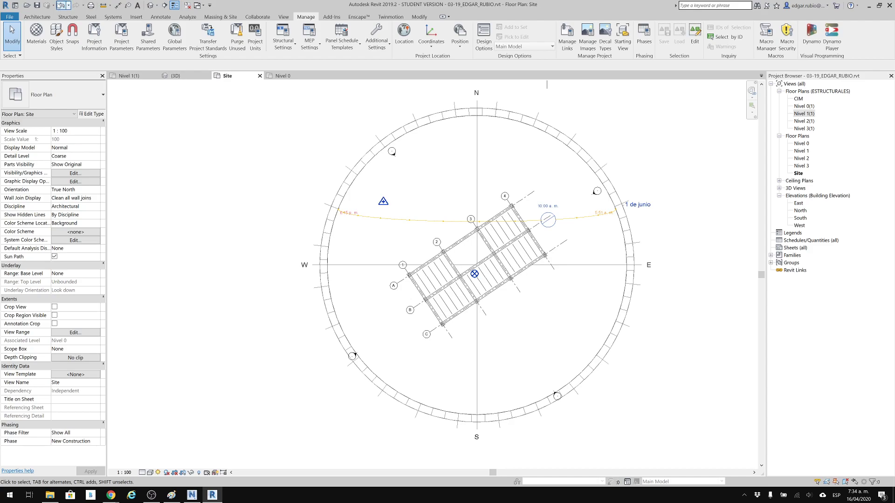
Undo the commands back through the rotation of the project's shared coordinates in the Site plan.
{"action": "left_click", "coordinate": [69, 6]}
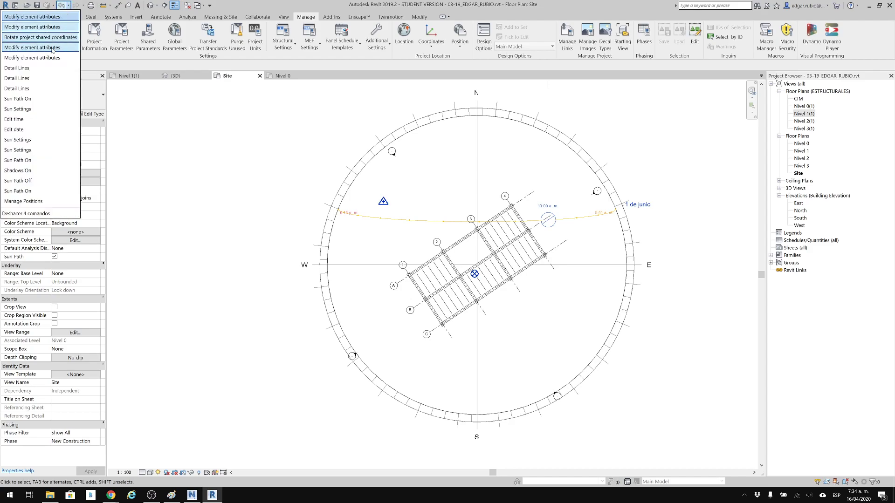
{"action": "left_click", "coordinate": [53, 40]}
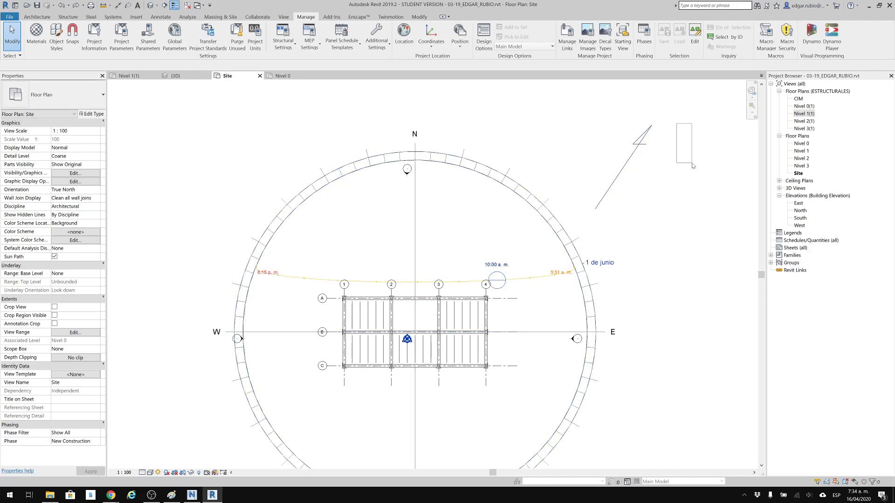
{"action": "middle_click_drag", "start_coordinate": [496, 180], "coordinate": [516, 137]}
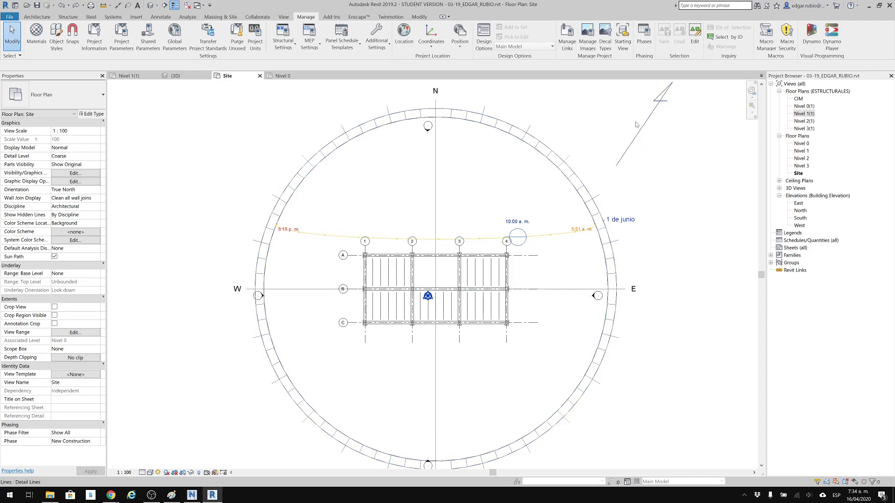
{"action": "middle_click_drag", "start_coordinate": [638, 139], "coordinate": [642, 152]}
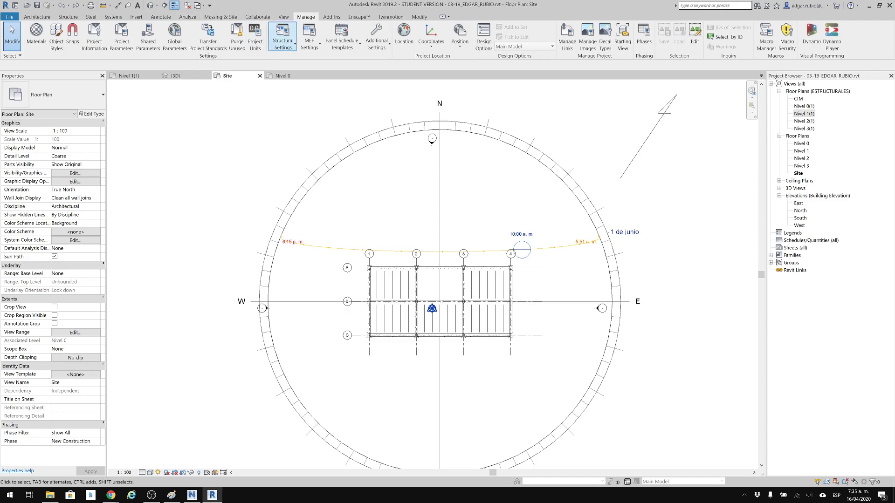
Place a spot coordinate with a leader on the outer column corner at grids A and 1 in the Site plan.
{"action": "left_click", "coordinate": [166, 17]}
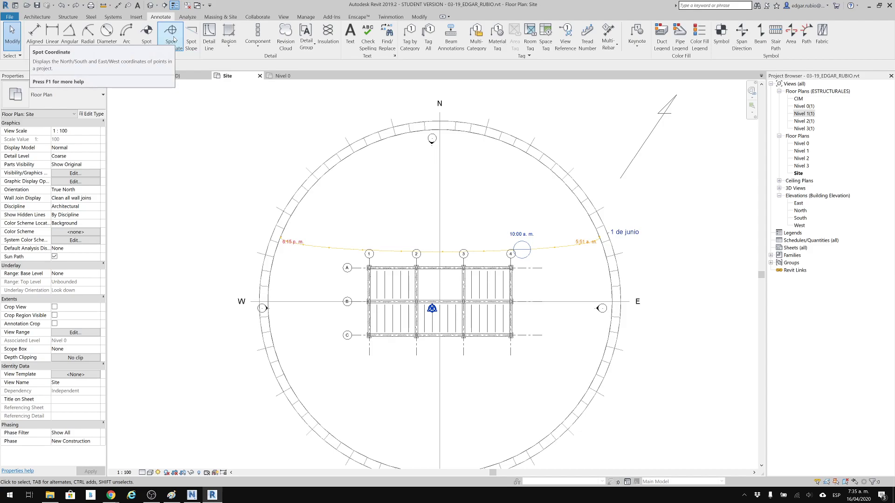
{"action": "left_click", "coordinate": [170, 33]}
{"action": "scroll", "coordinate": [386, 269], "scroll_direction": "up", "scroll_amount": 3}
{"action": "scroll", "coordinate": [360, 268], "scroll_direction": "up", "scroll_amount": 4}
{"action": "left_click", "coordinate": [306, 241]}
{"action": "left_click", "coordinate": [264, 240]}
Add a second spot coordinate with a leader at the outer column corner where grids C and 1 meet.
{"action": "scroll", "coordinate": [467, 238], "scroll_direction": "down", "scroll_amount": 1}
{"action": "middle_click_drag", "start_coordinate": [429, 239], "coordinate": [421, 174]}
{"action": "scroll", "coordinate": [421, 175], "scroll_direction": "down", "scroll_amount": 2}
{"action": "middle_click_drag", "start_coordinate": [430, 298], "coordinate": [439, 253]}
{"action": "scroll", "coordinate": [400, 346], "scroll_direction": "up", "scroll_amount": 5}
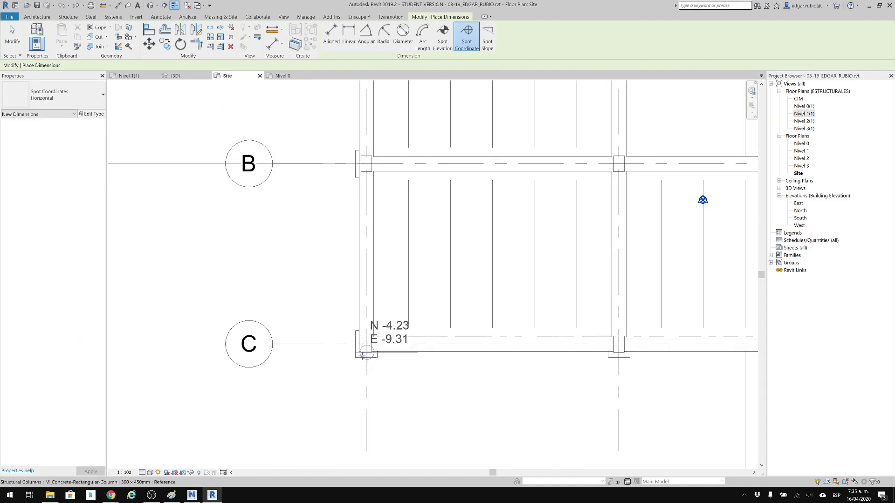
{"action": "left_click", "coordinate": [359, 353]}
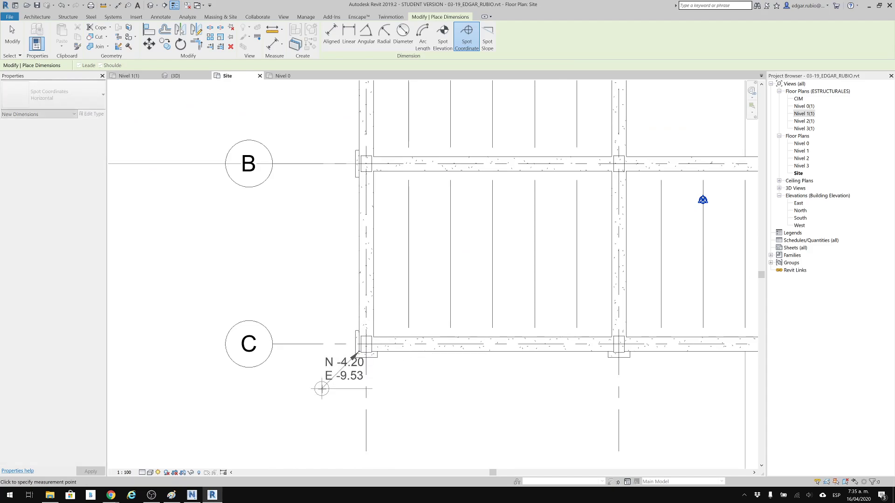
{"action": "left_click", "coordinate": [295, 417]}
{"action": "left_click", "coordinate": [175, 417]}
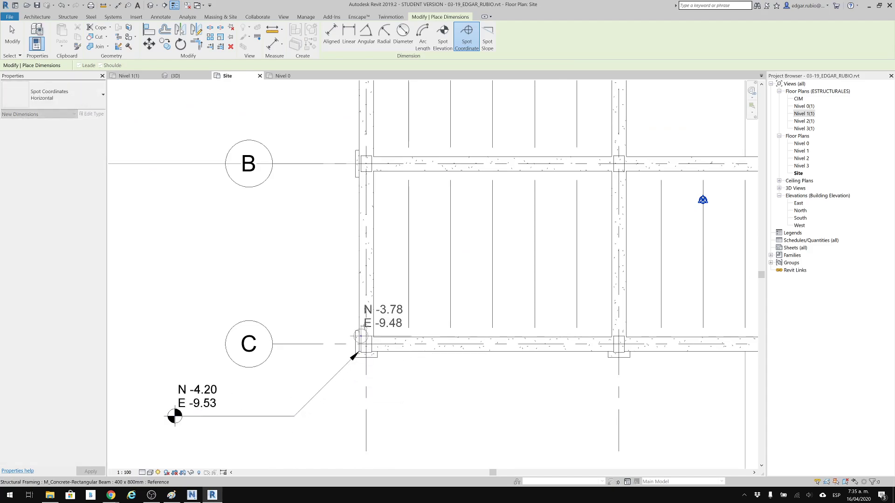
{"action": "scroll", "coordinate": [453, 284], "scroll_direction": "down", "scroll_amount": 3}
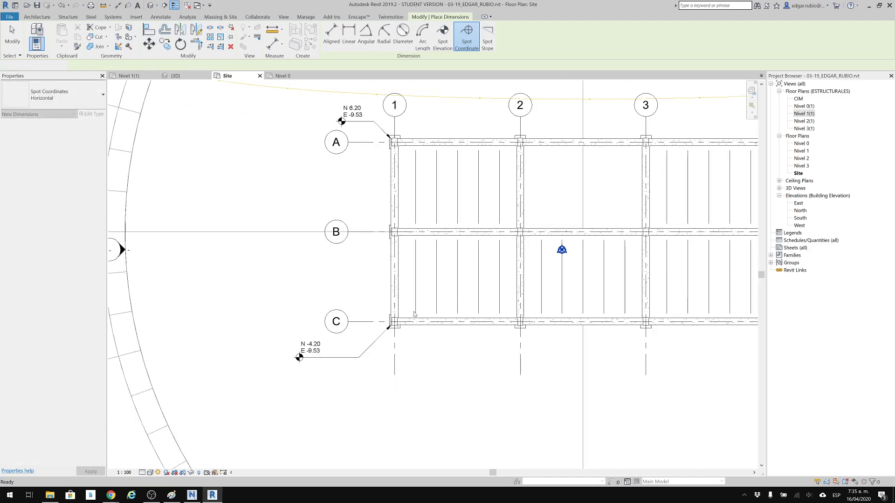
{"action": "key", "text": "Escape"}
{"action": "key", "text": "Escape"}
Review the two spot coordinates along grid 1 in relation to the project base point.
{"action": "middle_click_drag", "start_coordinate": [375, 237], "coordinate": [324, 279]}
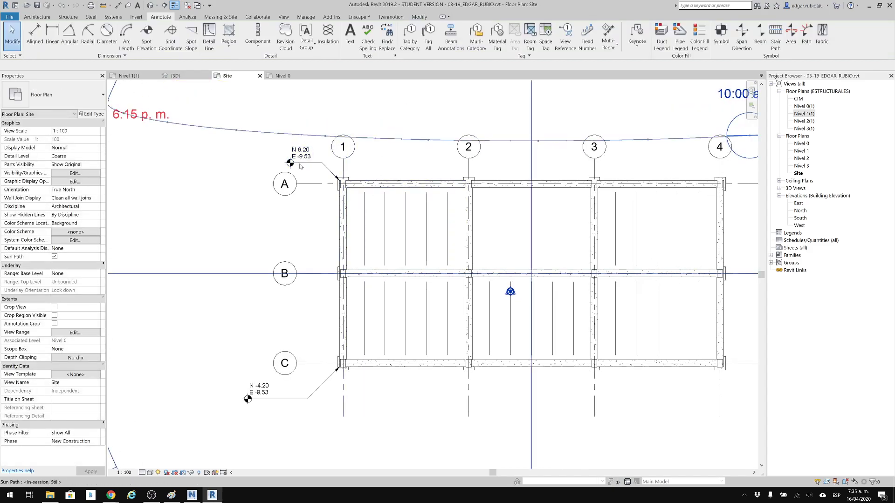
{"action": "middle_click_drag", "start_coordinate": [453, 215], "coordinate": [440, 218]}
{"action": "scroll", "coordinate": [440, 218], "scroll_direction": "down", "scroll_amount": 3}
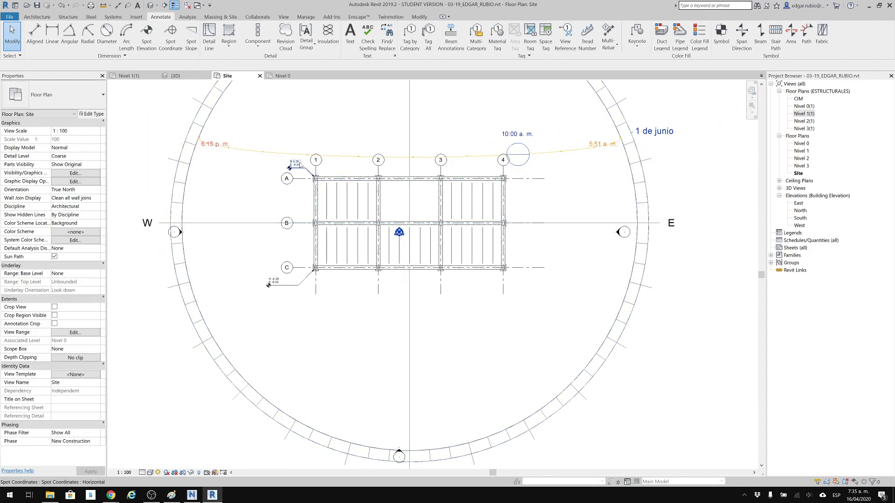
{"action": "scroll", "coordinate": [298, 161], "scroll_direction": "up", "scroll_amount": 3}
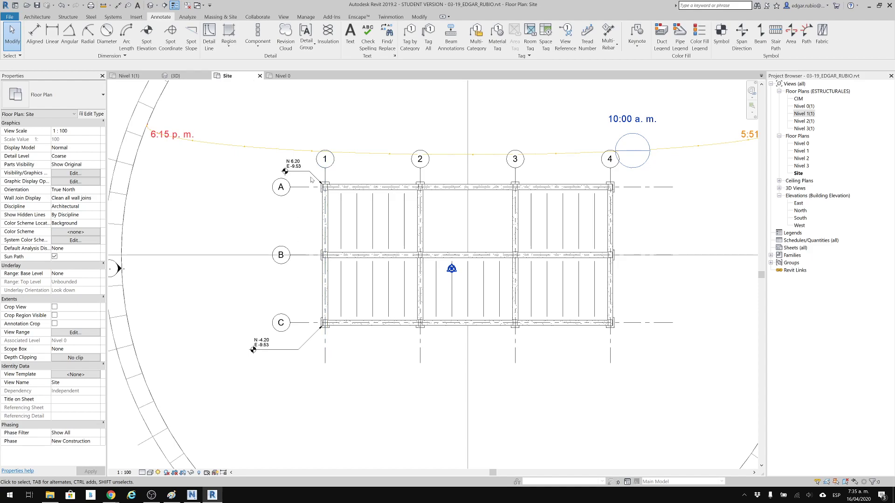
{"action": "scroll", "coordinate": [275, 196], "scroll_direction": "down", "scroll_amount": 2}
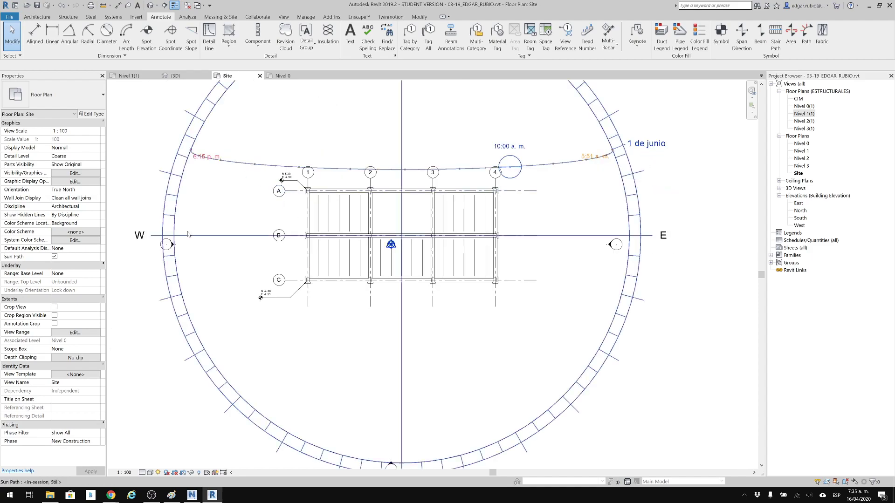
Launch AutoCAD 2019 from the Windows search.
{"action": "left_click", "coordinate": [10, 495]}
{"action": "type", "text": "aut"}
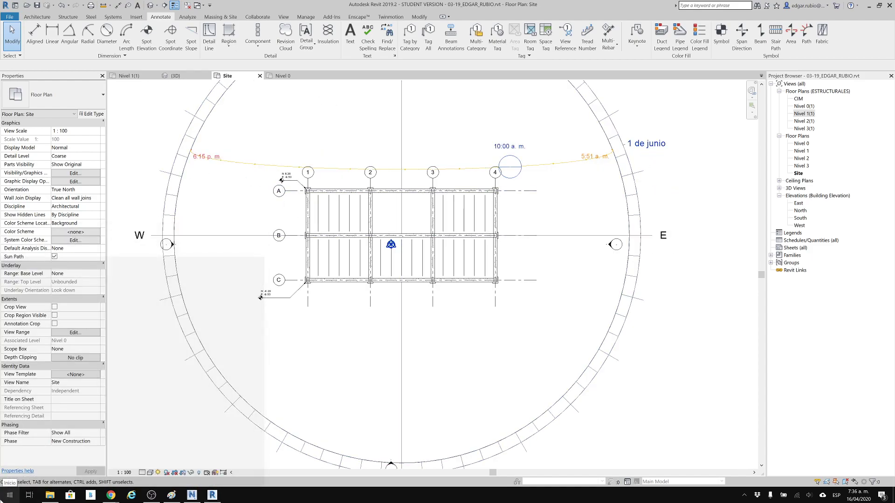
{"action": "key", "text": "Return"}
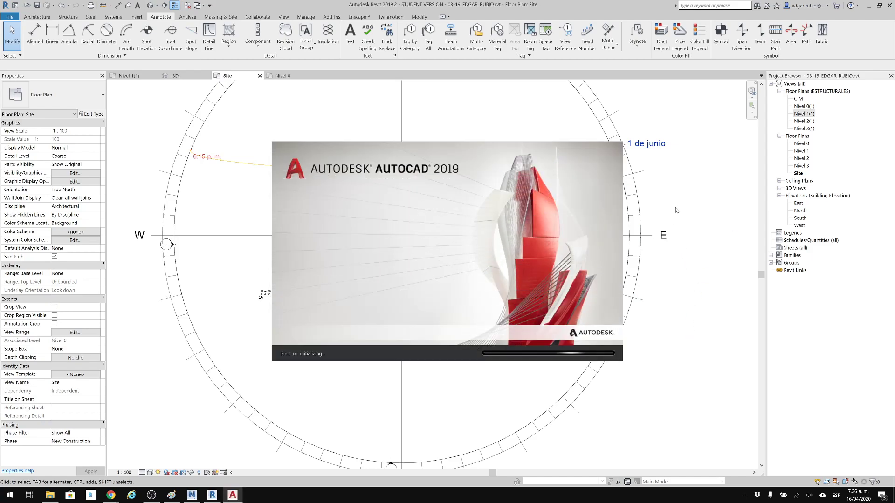
Switch to Chrome, search Google for "rio iro" in a new tab and open the Río Iró Wikipedia article.
{"action": "middle_click_drag", "start_coordinate": [376, 206], "coordinate": [378, 229]}
{"action": "scroll", "coordinate": [227, 228], "scroll_direction": "down", "scroll_amount": 1}
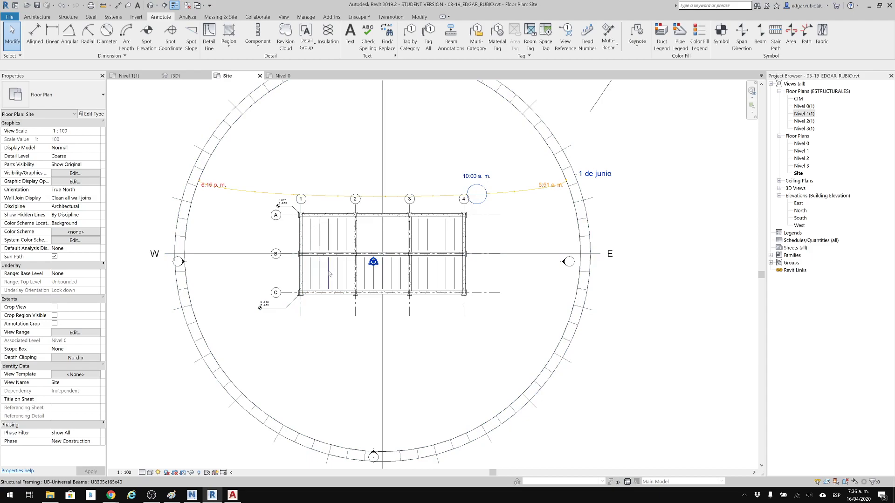
{"action": "mouse_move", "coordinate": [117, 498]}
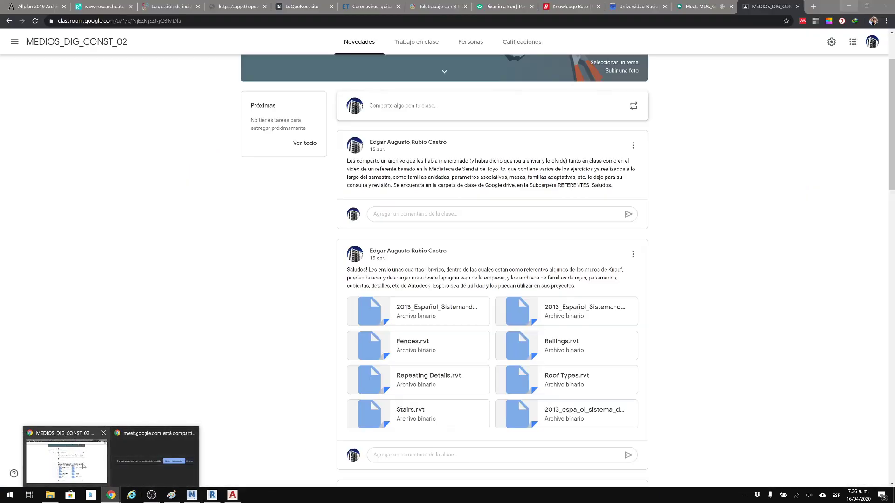
{"action": "left_click", "coordinate": [83, 466]}
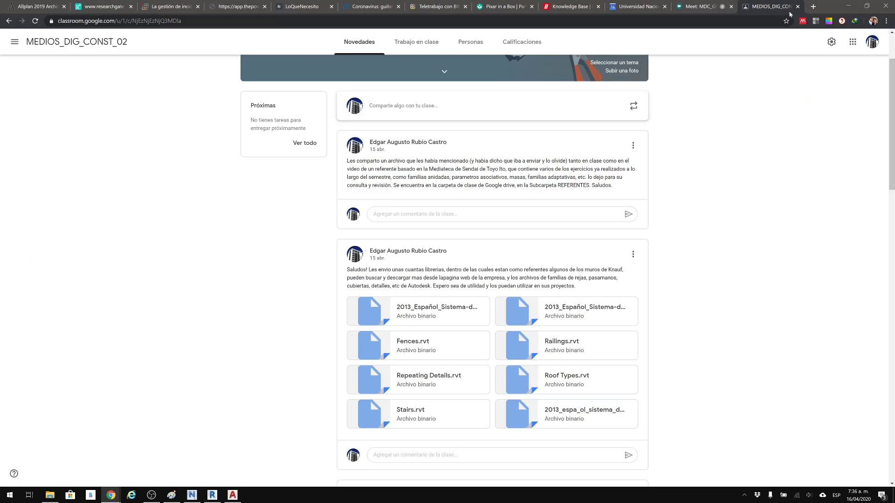
{"action": "left_click", "coordinate": [816, 7]}
{"action": "type", "text": "rio"}
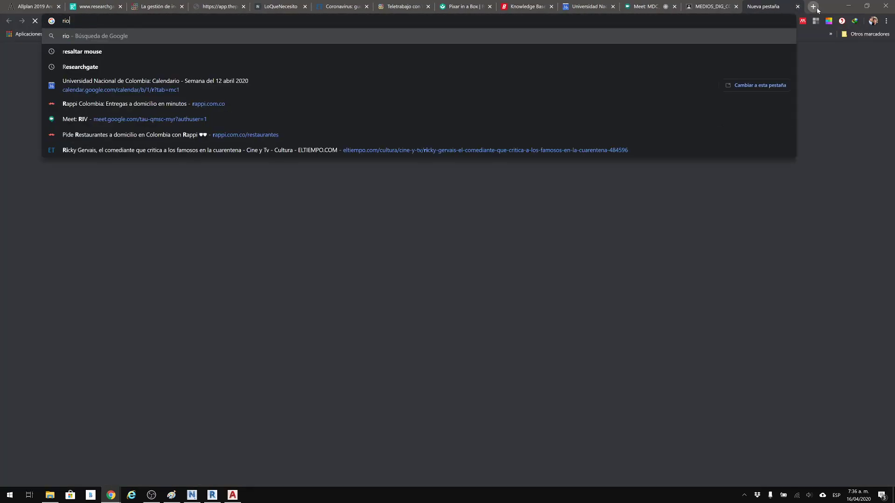
{"action": "type", "text": " iro"}
{"action": "key", "text": "Return"}
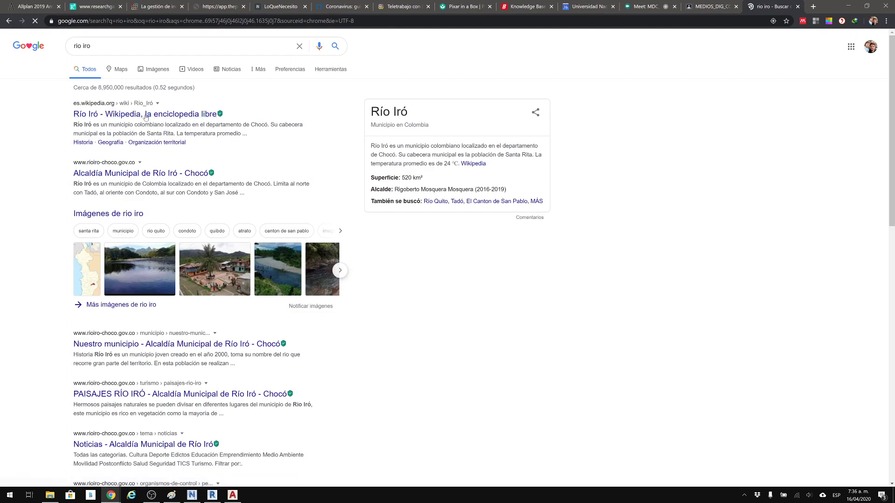
{"action": "left_click", "coordinate": [149, 114]}
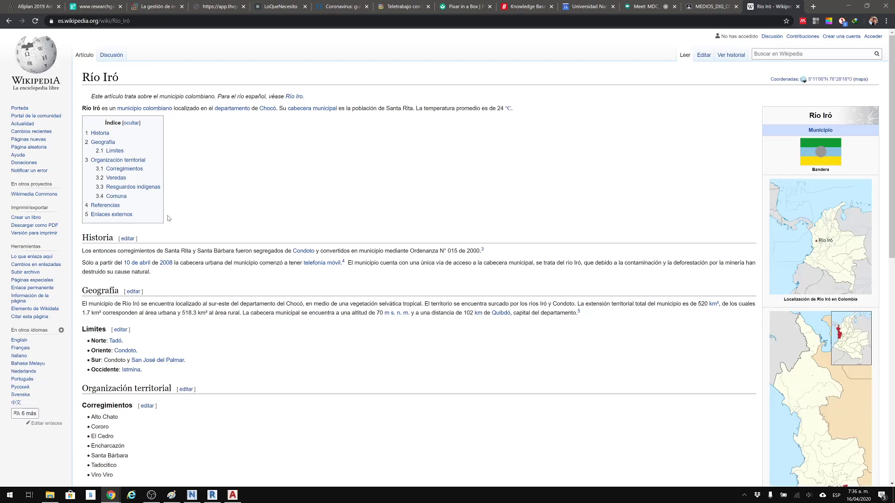
Examine the Río Iró article for its geographic coordinates and display the municipality's location map.
{"action": "scroll", "coordinate": [169, 221], "scroll_direction": "down", "scroll_amount": 1}
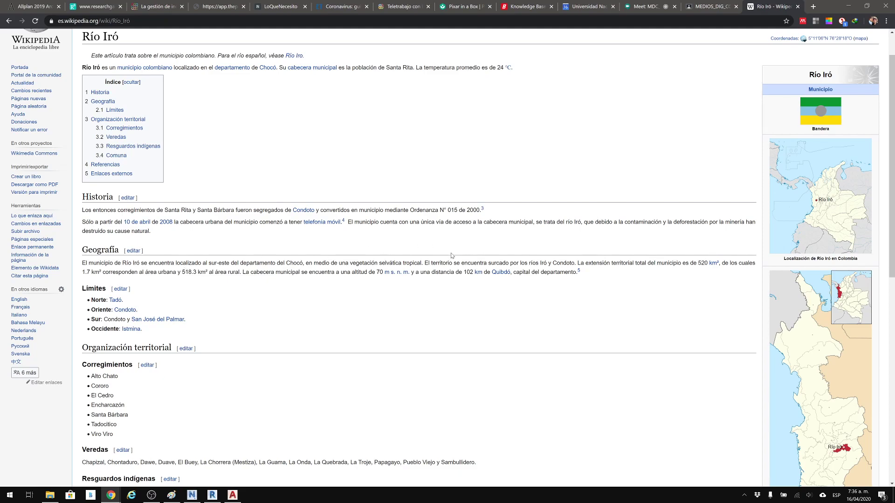
{"action": "scroll", "coordinate": [451, 255], "scroll_direction": "down", "scroll_amount": 3}
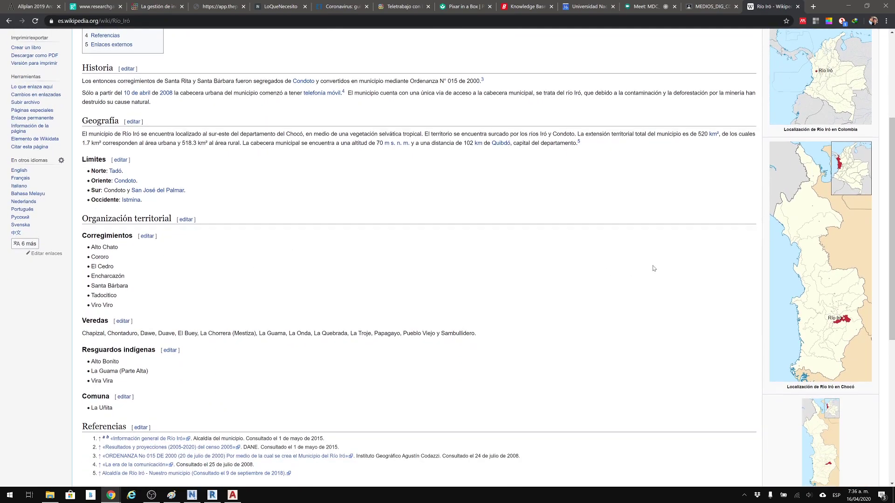
{"action": "scroll", "coordinate": [654, 268], "scroll_direction": "down", "scroll_amount": 5}
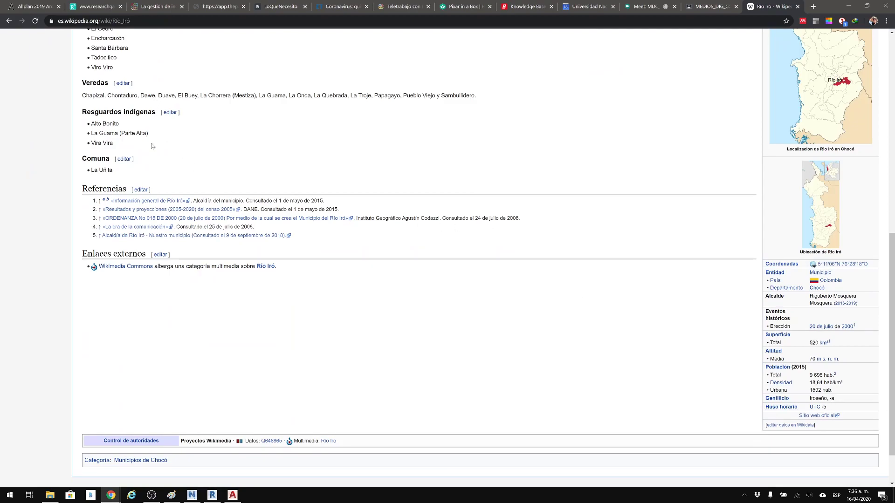
{"action": "scroll", "coordinate": [150, 142], "scroll_direction": "up", "scroll_amount": 7}
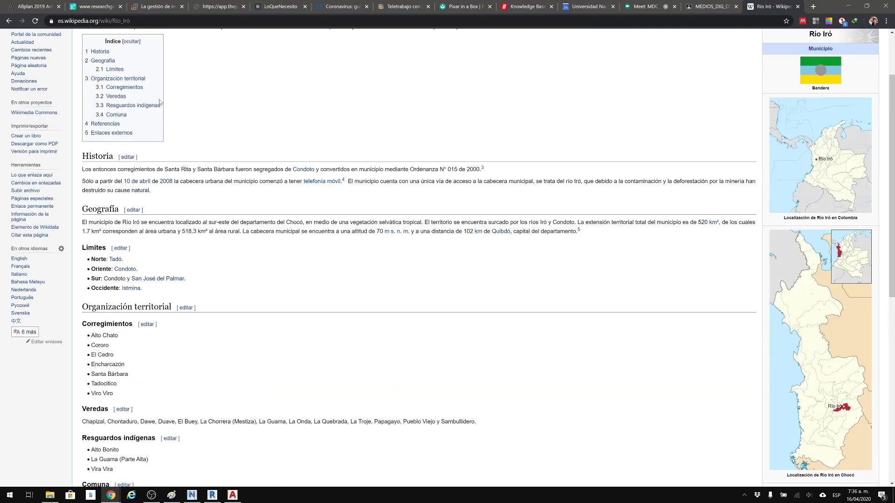
{"action": "scroll", "coordinate": [146, 97], "scroll_direction": "up", "scroll_amount": 2}
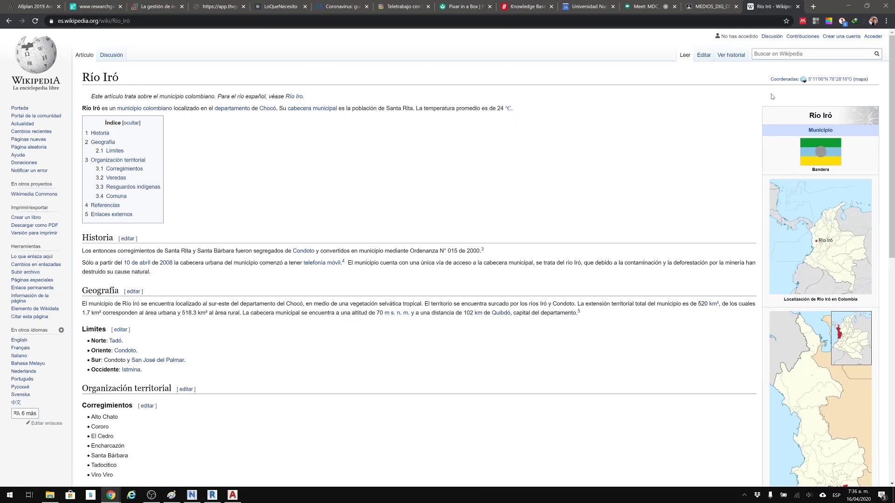
{"action": "left_click_drag", "start_coordinate": [768, 81], "coordinate": [858, 79]}
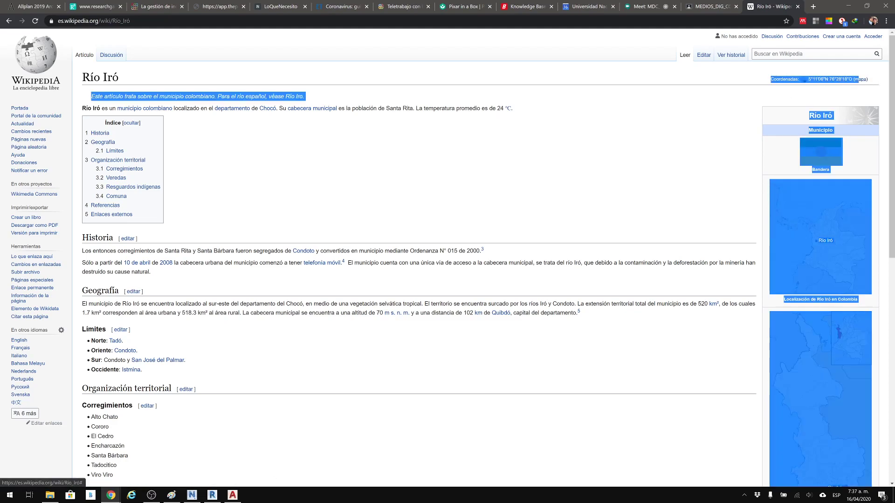
{"action": "left_click", "coordinate": [793, 96]}
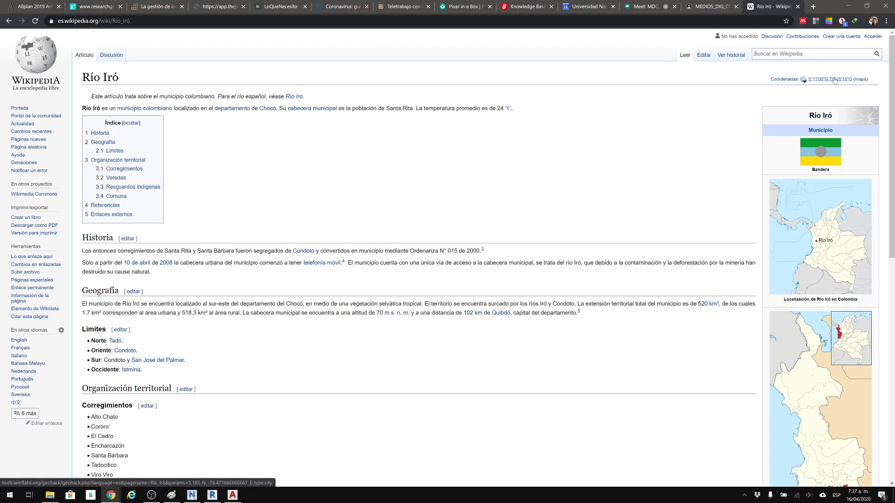
{"action": "left_click", "coordinate": [860, 79]}
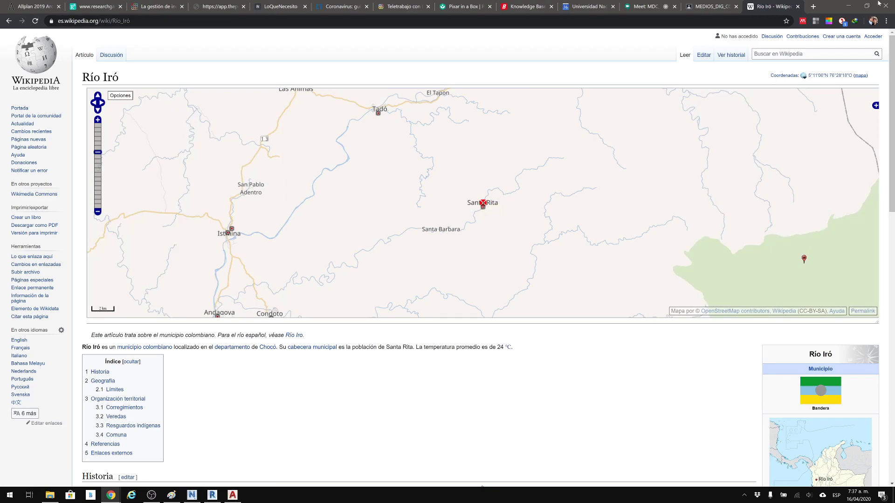
Leave the browser, check whether AutoCAD has finished loading, and launch Google Earth Pro from the Windows search.
{"action": "left_click", "coordinate": [840, 8]}
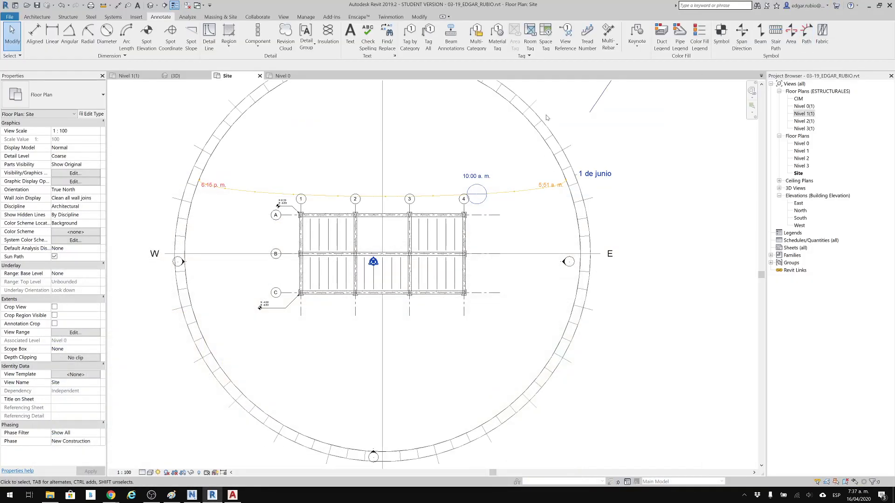
{"action": "left_click", "coordinate": [234, 497]}
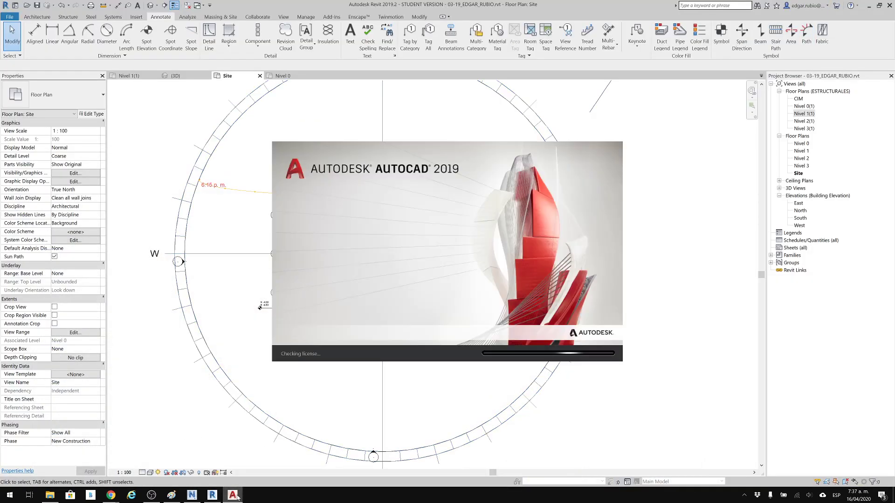
{"action": "left_click", "coordinate": [145, 439]}
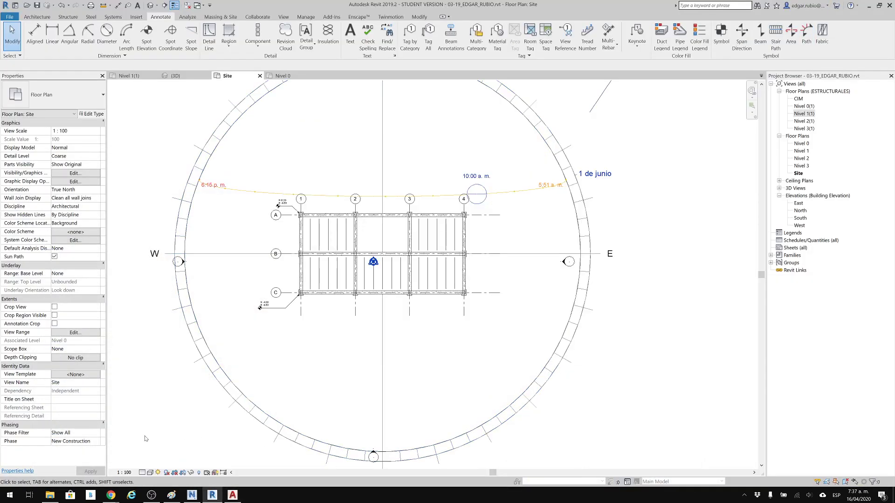
{"action": "left_click", "coordinate": [1, 489]}
{"action": "type", "text": "eart"}
{"action": "key", "text": "Return"}
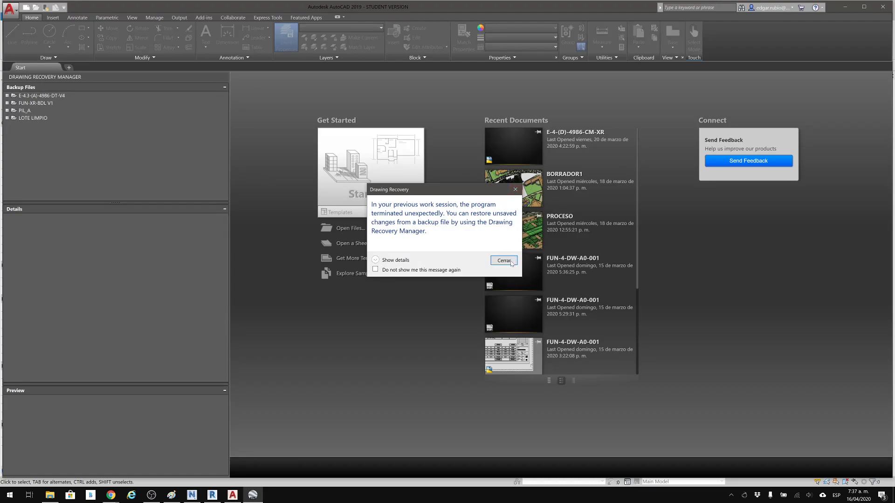
Dismiss AutoCAD's drawing recovery message and open LOTE LIMPIO.dwg from the ALVERNIA folder inside Dropbox's COLISEO folder.
{"action": "left_click", "coordinate": [516, 191]}
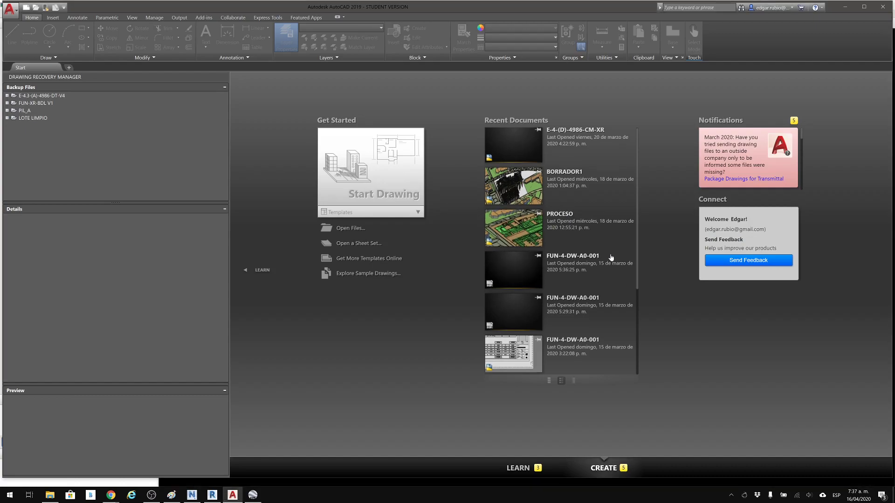
{"action": "scroll", "coordinate": [611, 258], "scroll_direction": "down", "scroll_amount": 3}
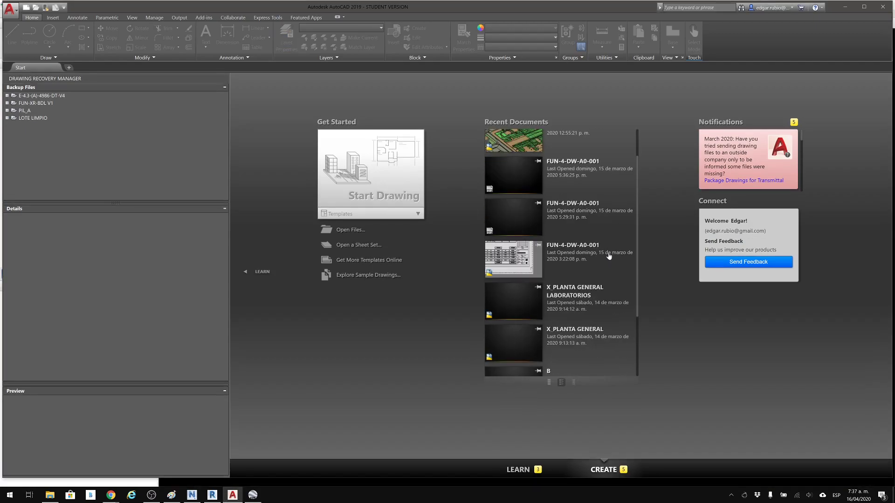
{"action": "scroll", "coordinate": [600, 195], "scroll_direction": "up", "scroll_amount": 3}
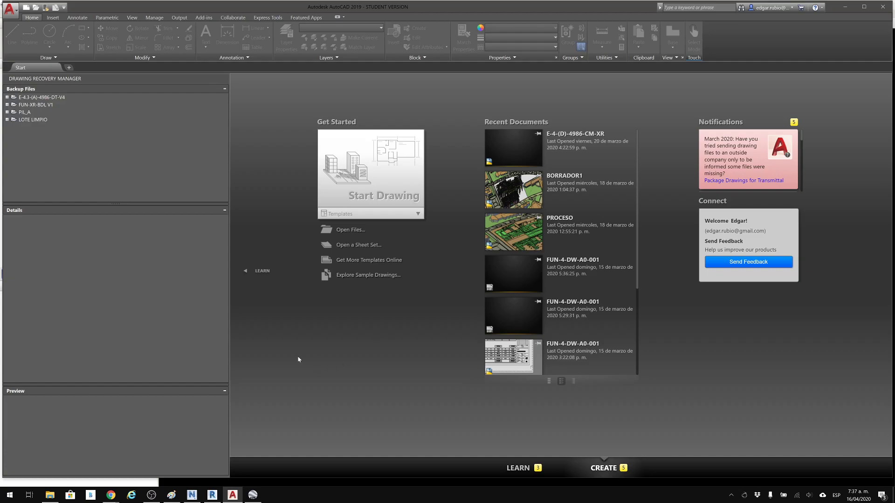
{"action": "left_click", "coordinate": [51, 496]}
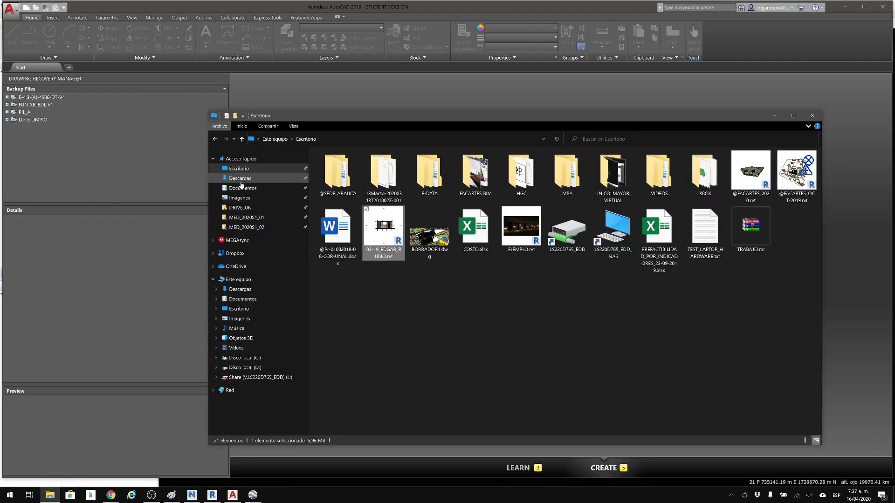
{"action": "left_click", "coordinate": [242, 258]}
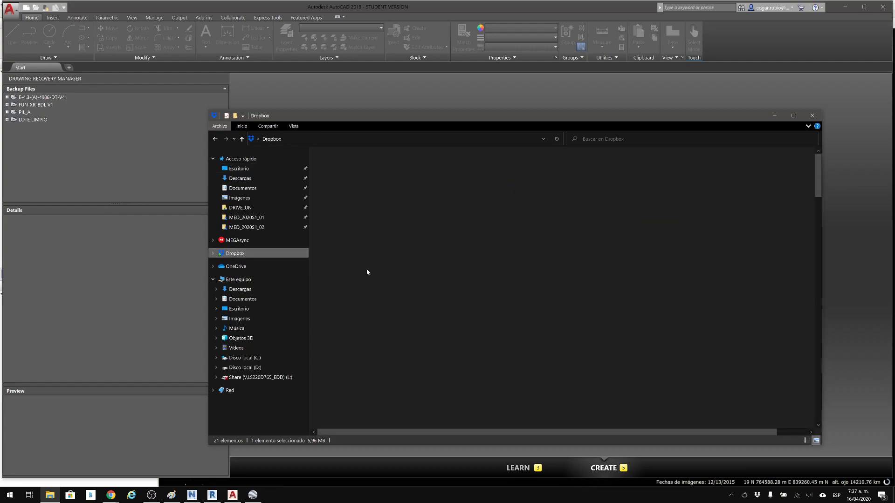
{"action": "scroll", "coordinate": [527, 317], "scroll_direction": "down", "scroll_amount": 6}
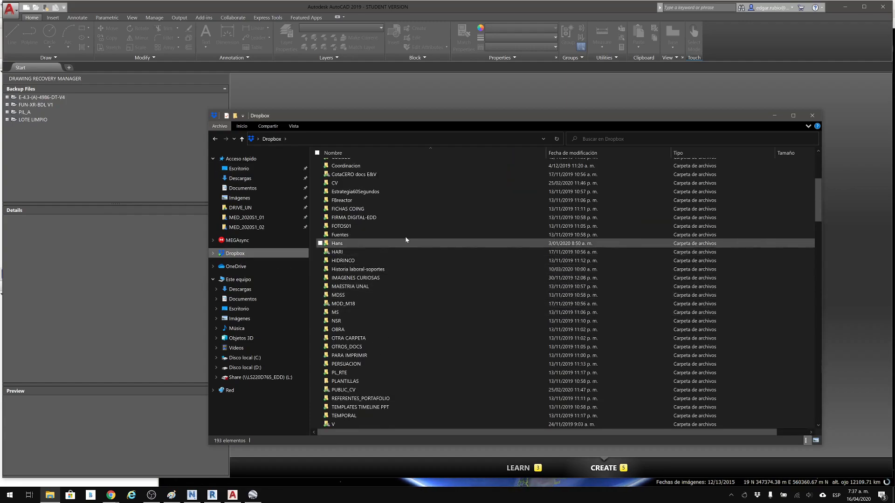
{"action": "scroll", "coordinate": [378, 197], "scroll_direction": "up", "scroll_amount": 1}
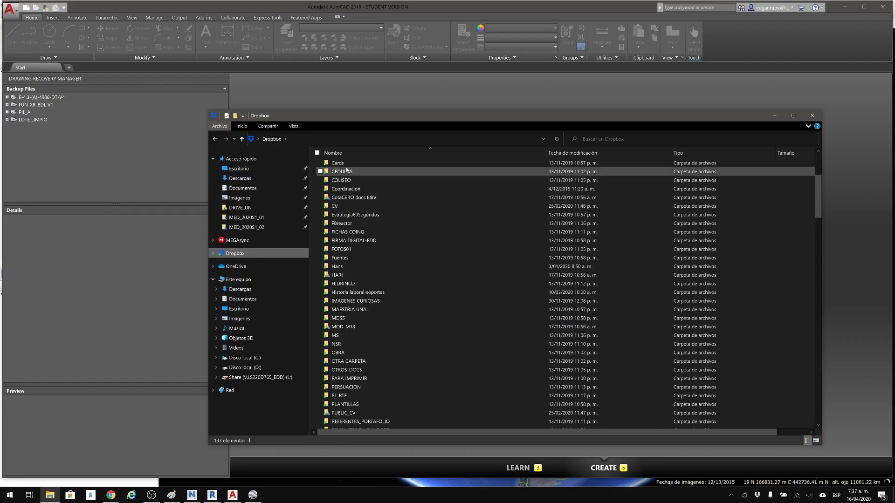
{"action": "left_click", "coordinate": [368, 180]}
{"action": "key", "text": "Return"}
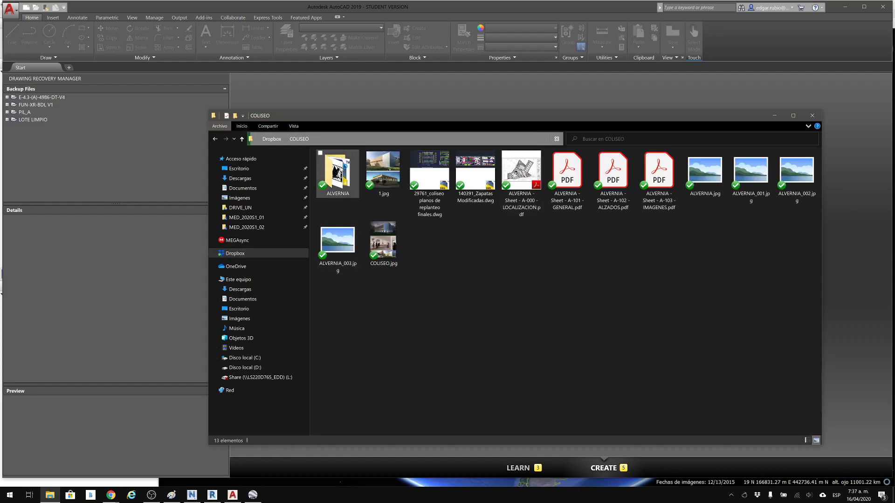
{"action": "double_click", "coordinate": [341, 176]}
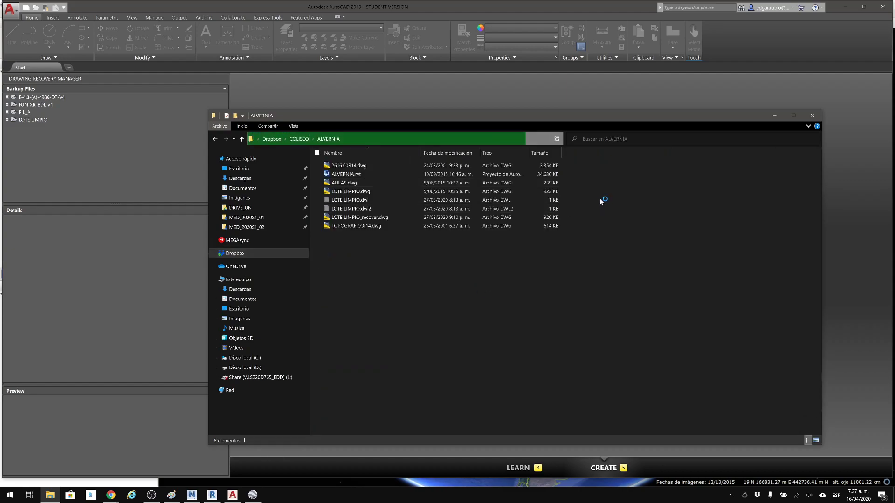
{"action": "double_click", "coordinate": [391, 192]}
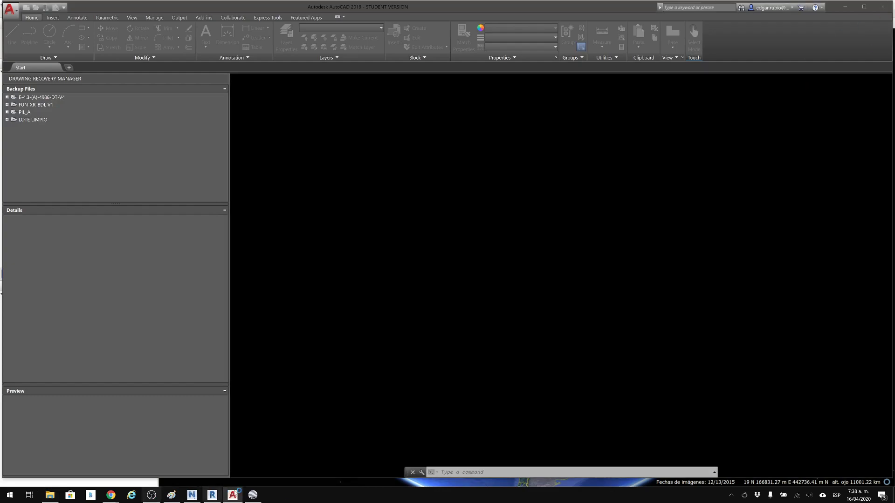
Switch to Google Earth Pro and close its startup tips.
{"action": "left_click", "coordinate": [255, 497]}
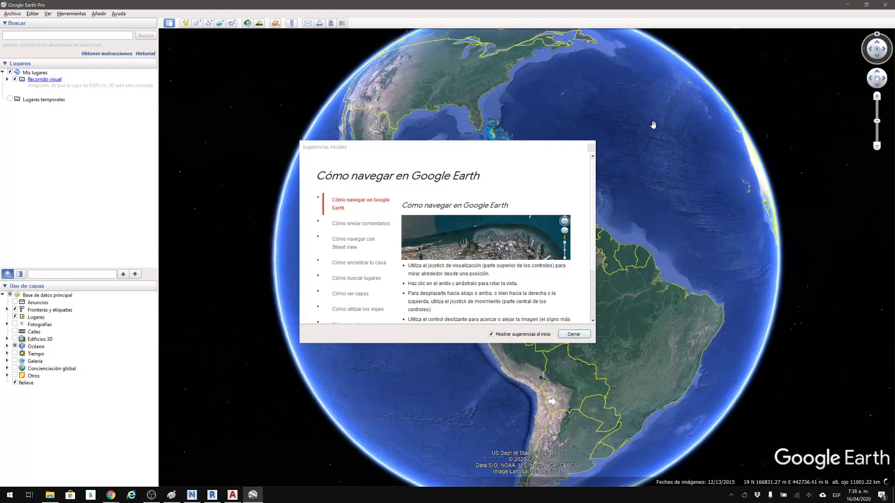
{"action": "left_click", "coordinate": [591, 148]}
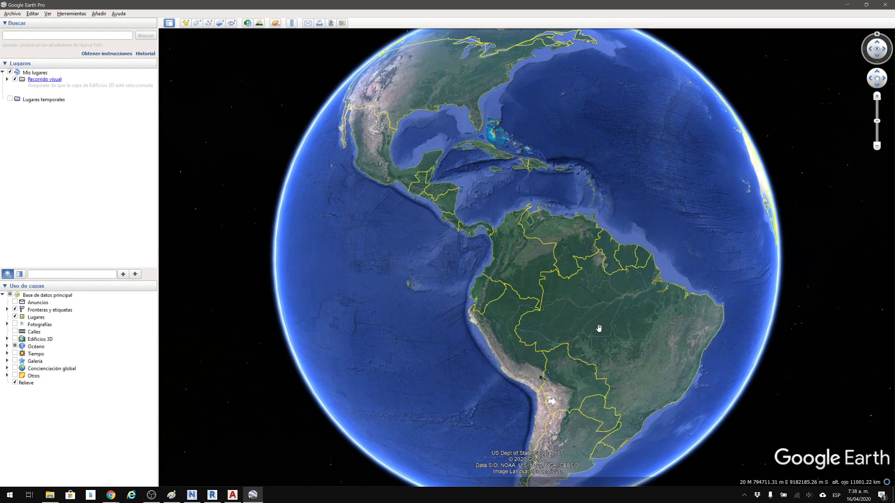
{"action": "key", "text": "alt+Tab"}
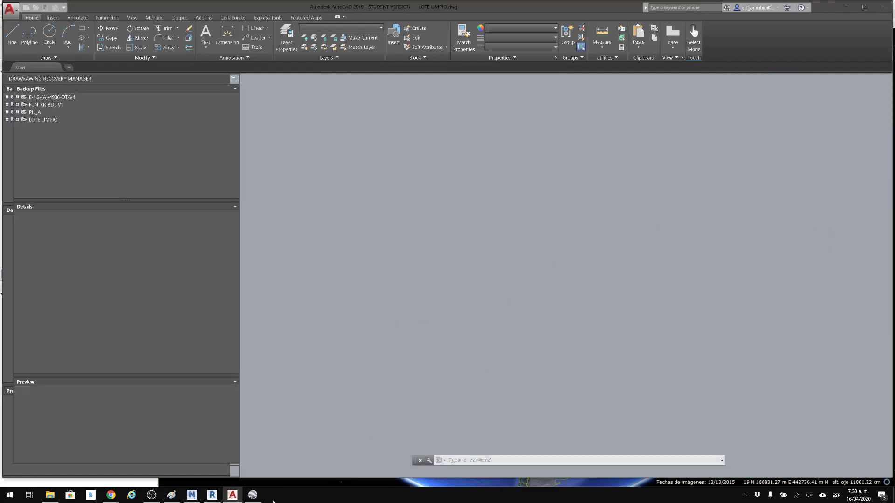
{"action": "left_click", "coordinate": [252, 495]}
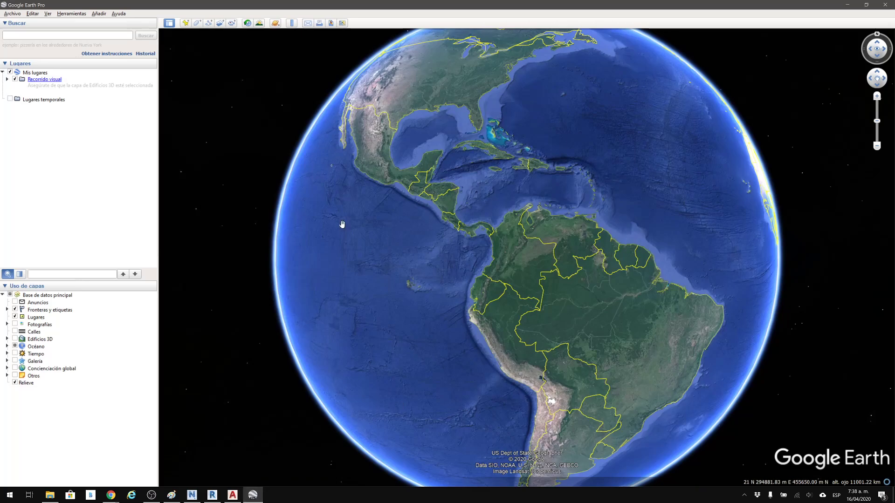
Search Google Earth for "rio iro" and inspect the river area around the found location.
{"action": "left_click", "coordinate": [65, 35]}
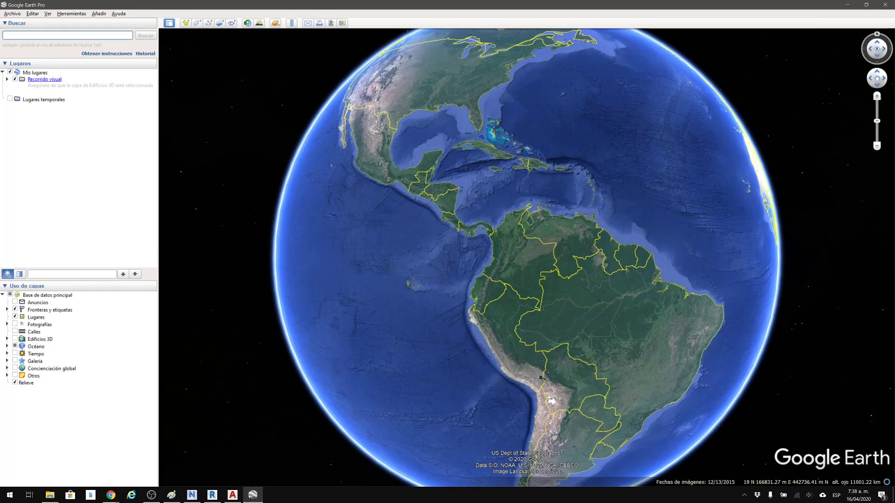
{"action": "type", "text": "rio iro"}
{"action": "key", "text": "Return"}
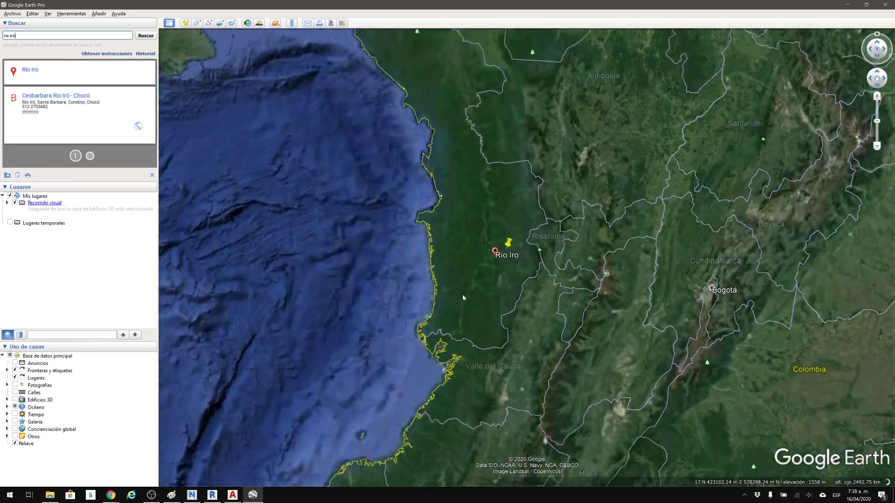
{"action": "scroll", "coordinate": [503, 283], "scroll_direction": "up", "scroll_amount": 5}
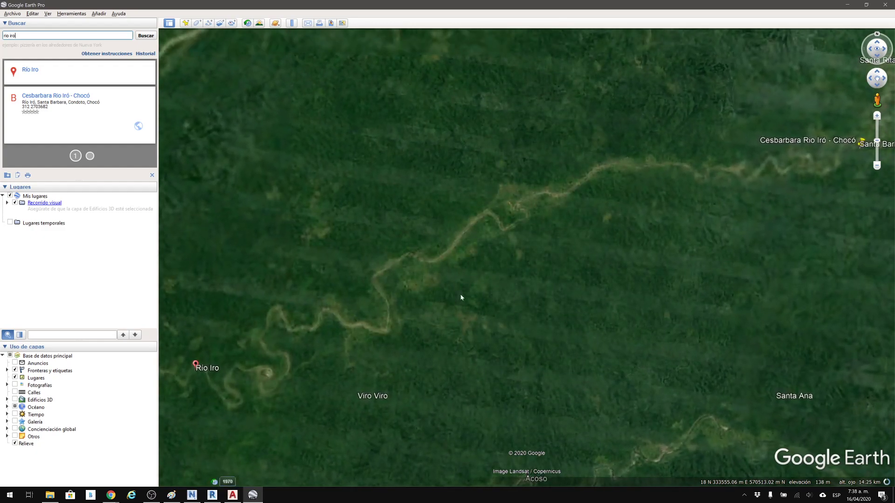
Zoom in on the Río Iro placemark and check in the Google Earth options that positions display in Universal Transversal de Mercator.
{"action": "left_click_drag", "start_coordinate": [495, 239], "coordinate": [617, 209]}
{"action": "scroll", "coordinate": [557, 289], "scroll_direction": "up", "scroll_amount": 3}
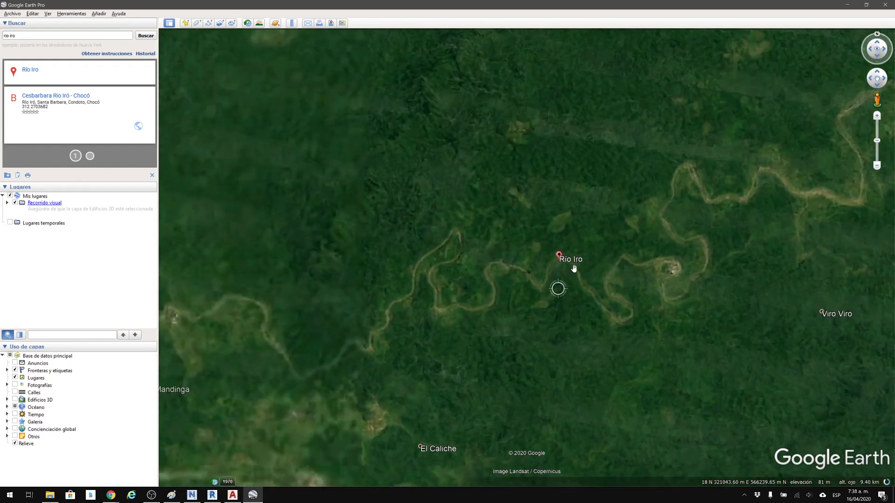
{"action": "scroll", "coordinate": [557, 224], "scroll_direction": "up", "scroll_amount": 2}
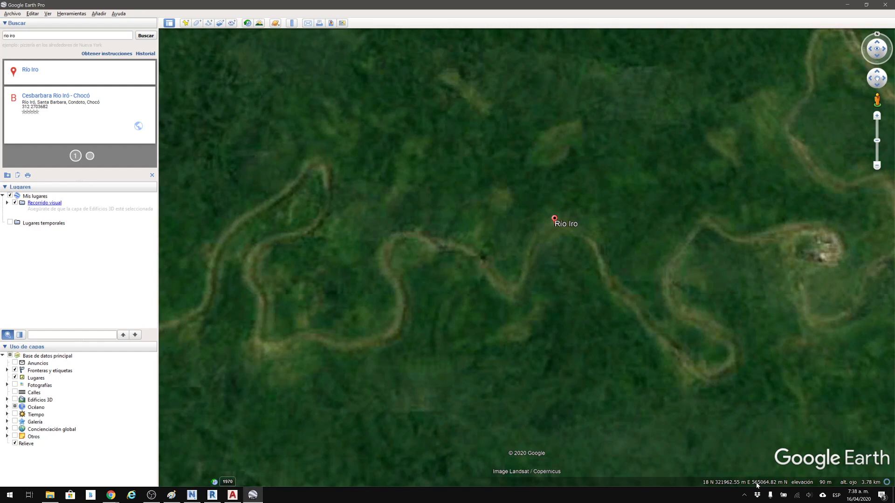
{"action": "left_click", "coordinate": [79, 14]}
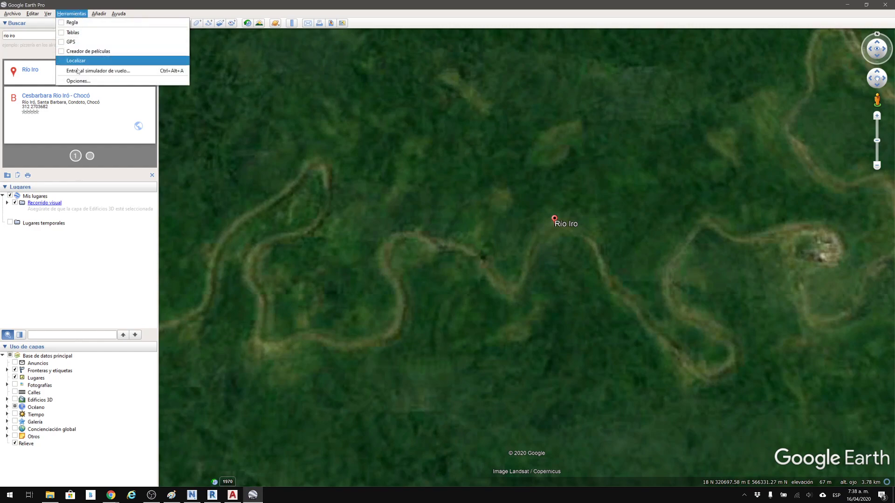
{"action": "left_click", "coordinate": [79, 82]}
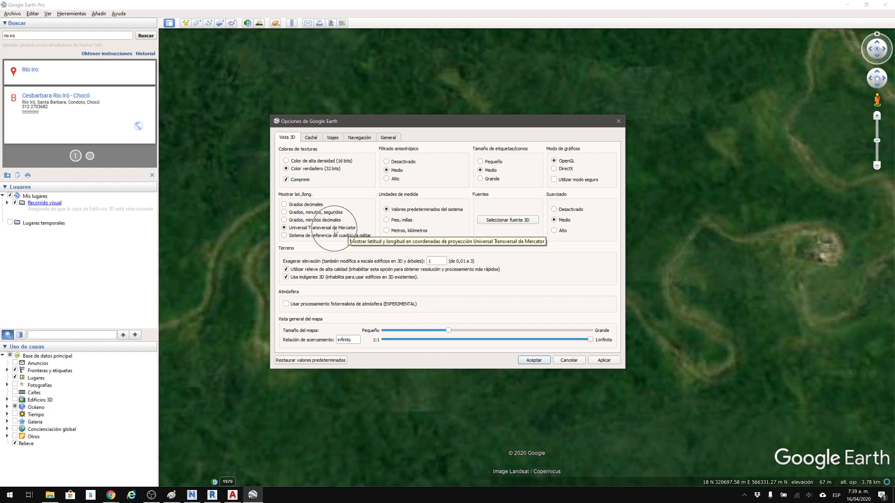
{"action": "left_click", "coordinate": [534, 361]}
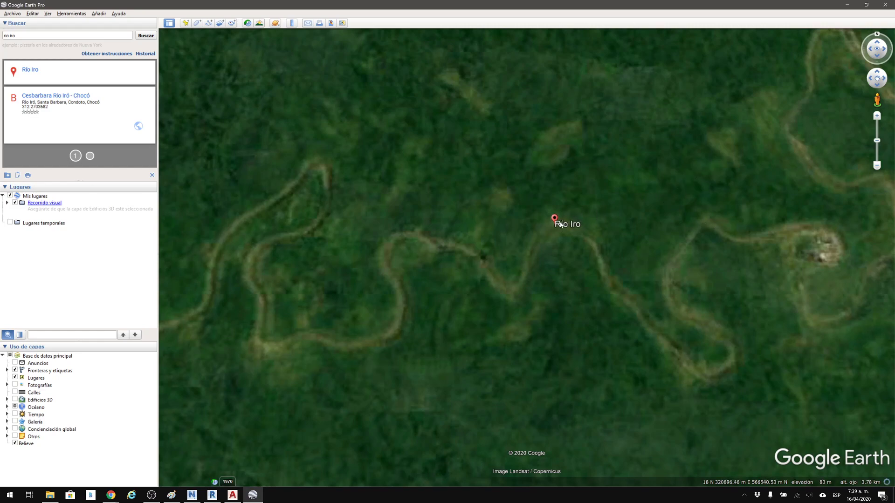
Examine the river around the Río Iro placemark and browse its historical satellite imagery from 1969 to the most recent date.
{"action": "left_click_drag", "start_coordinate": [562, 182], "coordinate": [541, 206]}
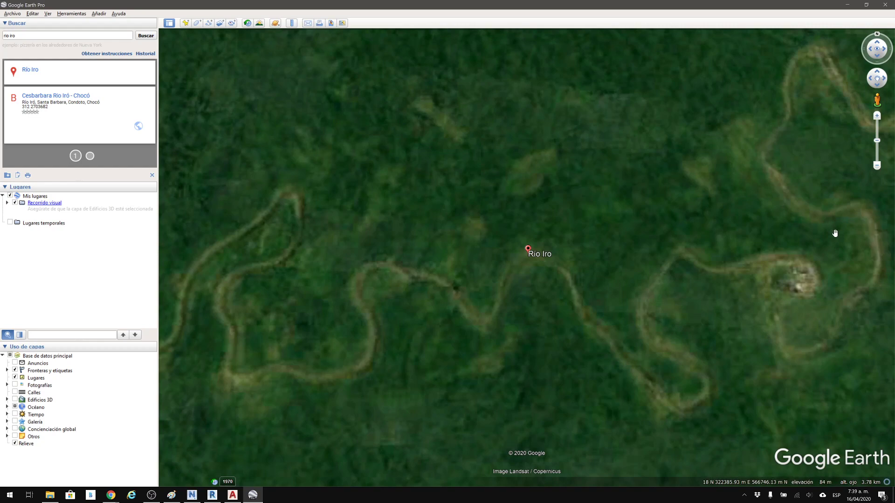
{"action": "left_click_drag", "start_coordinate": [594, 217], "coordinate": [510, 229]}
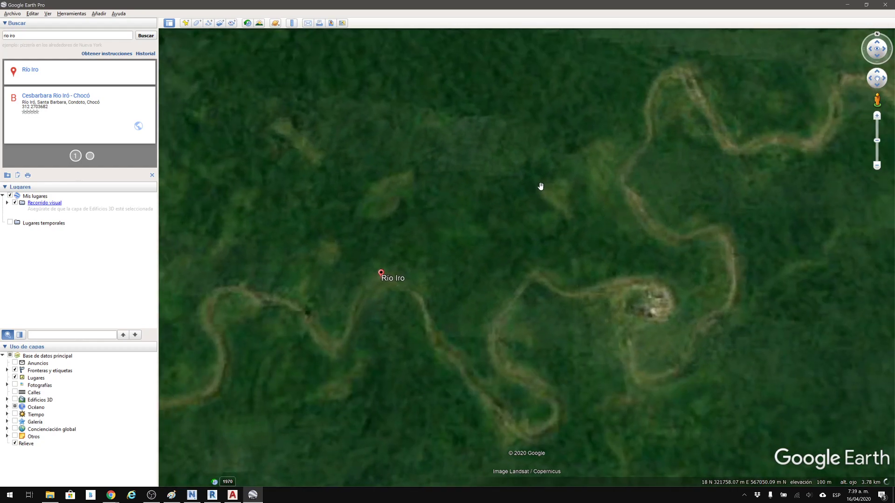
{"action": "left_click_drag", "start_coordinate": [495, 231], "coordinate": [617, 216]}
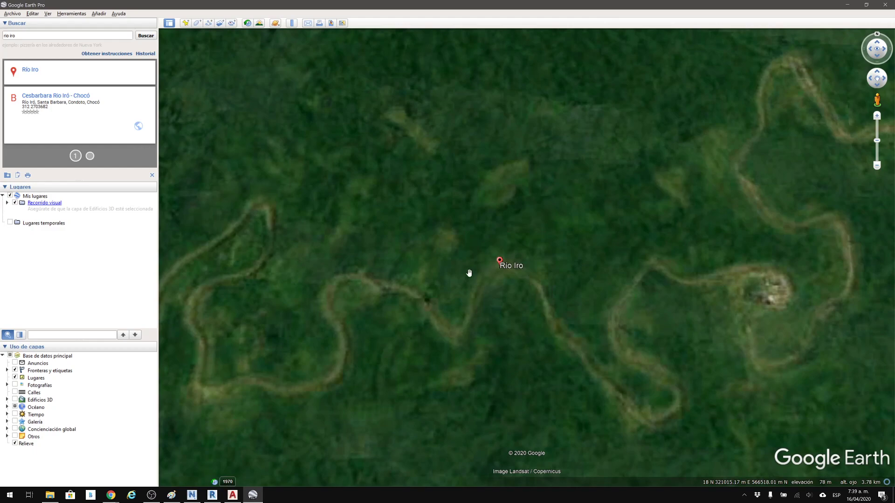
{"action": "left_click", "coordinate": [227, 483]}
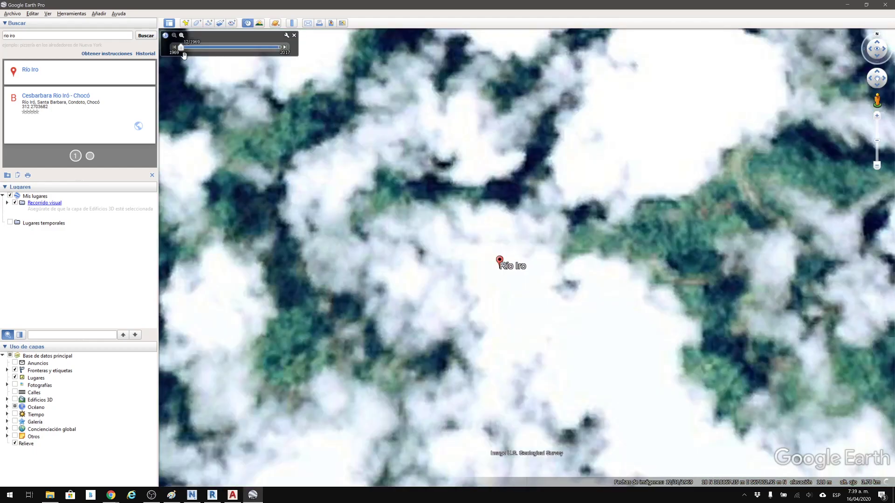
{"action": "left_click_drag", "start_coordinate": [181, 47], "coordinate": [306, 52]}
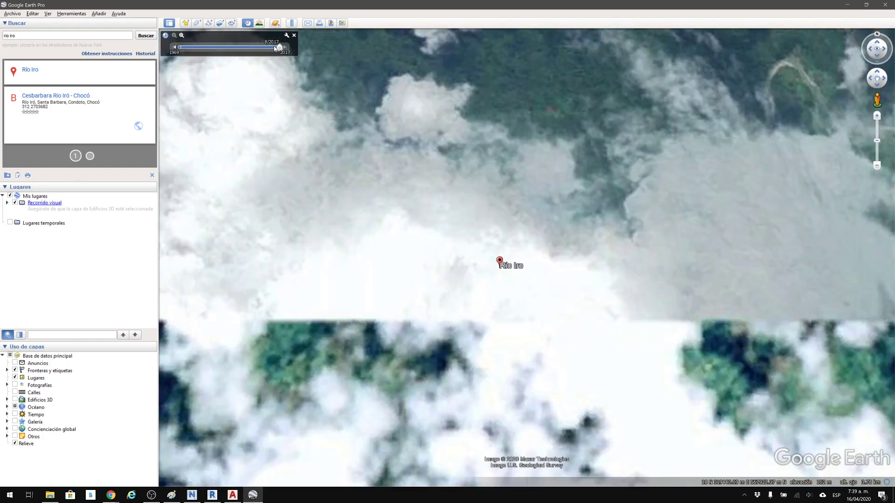
Switch to AutoCAD and examine the LOTE LIMPIO site plan, its boundary, buildings and surrounding coordinate grid.
{"action": "left_click", "coordinate": [841, 5]}
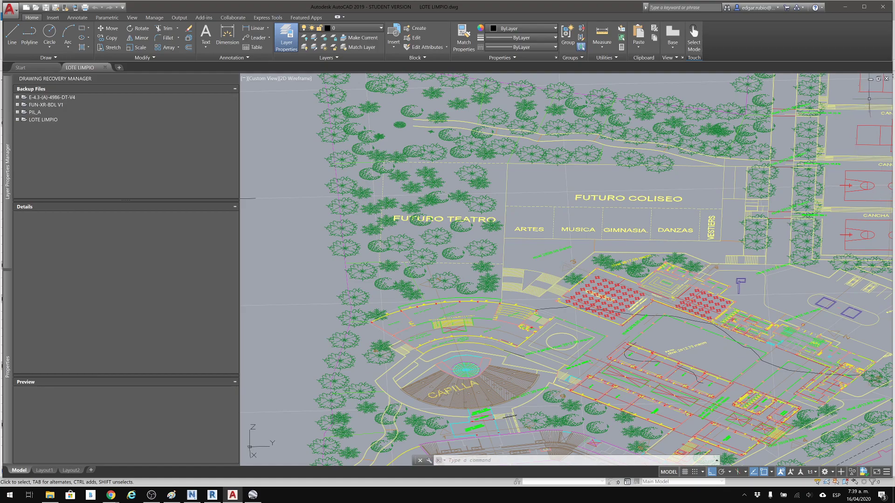
{"action": "middle_click_drag", "start_coordinate": [474, 192], "coordinate": [550, 228]}
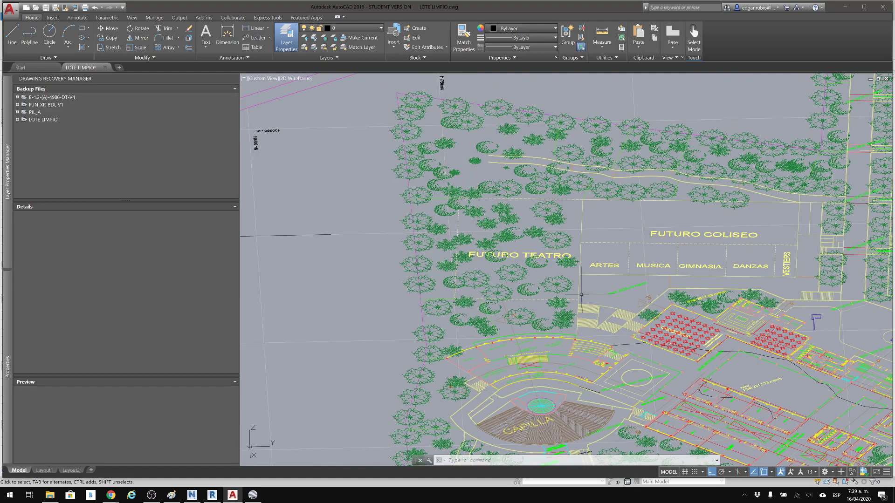
{"action": "middle_click_drag", "start_coordinate": [530, 193], "coordinate": [590, 256]}
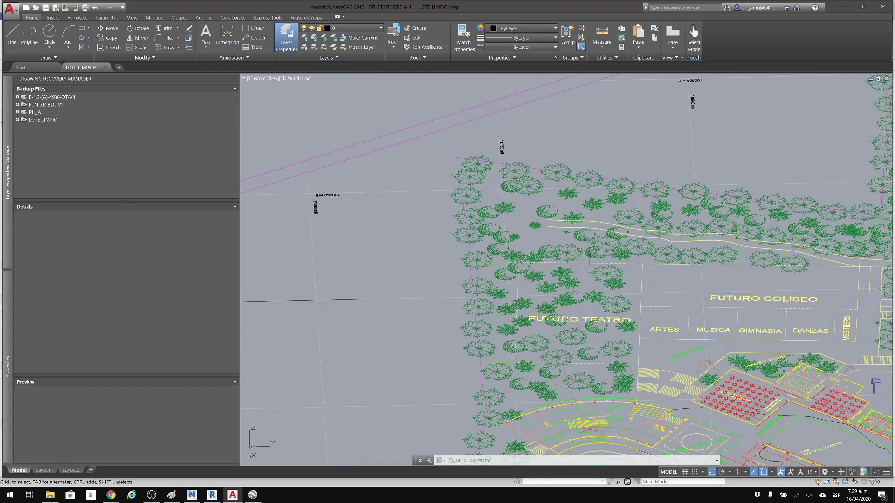
{"action": "scroll", "coordinate": [589, 240], "scroll_direction": "down", "scroll_amount": 2}
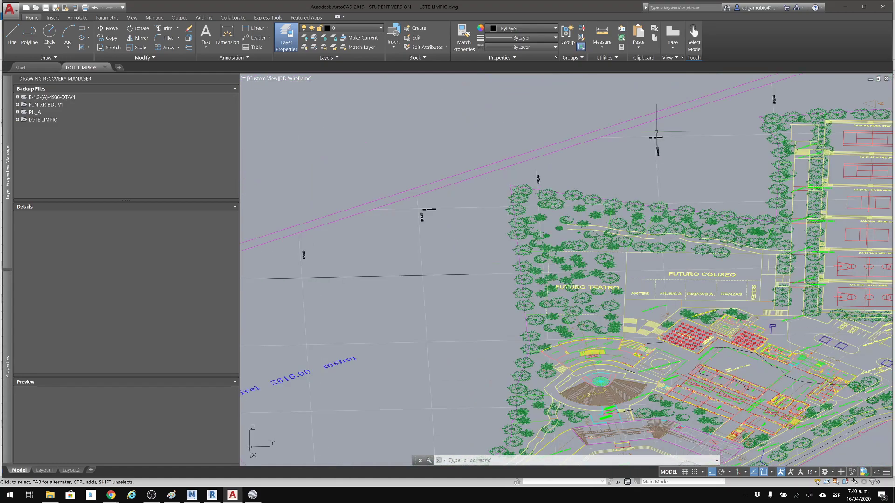
{"action": "scroll", "coordinate": [656, 132], "scroll_direction": "down", "scroll_amount": 3}
{"action": "scroll", "coordinate": [461, 284], "scroll_direction": "up", "scroll_amount": 1}
{"action": "scroll", "coordinate": [460, 283], "scroll_direction": "up", "scroll_amount": 3}
{"action": "middle_click_drag", "start_coordinate": [485, 230], "coordinate": [505, 134]}
{"action": "scroll", "coordinate": [488, 82], "scroll_direction": "up", "scroll_amount": 3}
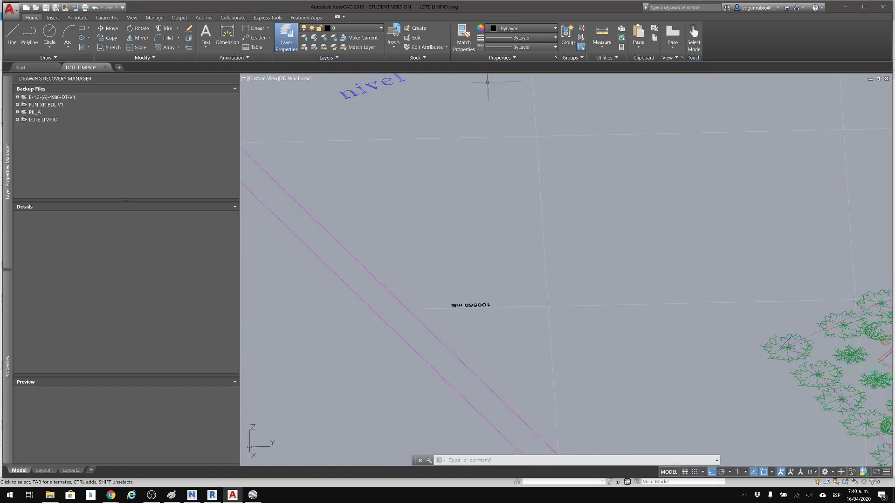
{"action": "scroll", "coordinate": [488, 82], "scroll_direction": "down", "scroll_amount": 3}
{"action": "middle_click_drag", "start_coordinate": [731, 275], "coordinate": [583, 274]}
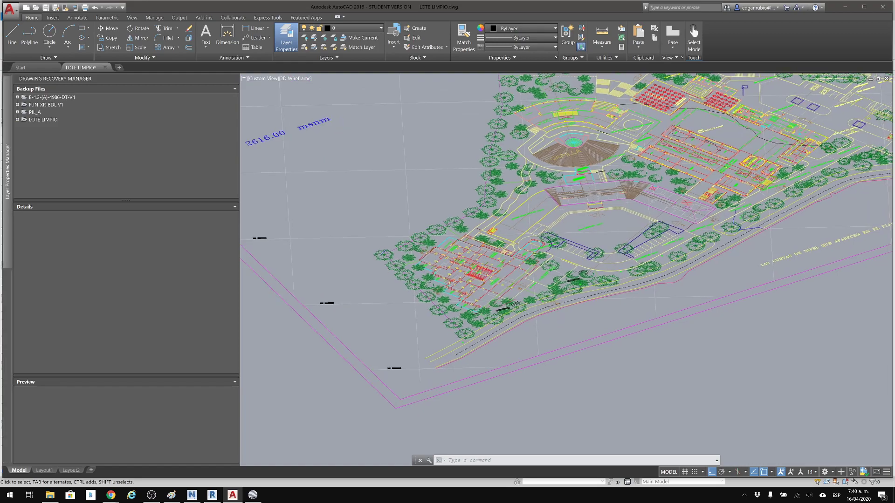
{"action": "middle_click_drag", "start_coordinate": [755, 280], "coordinate": [616, 273]}
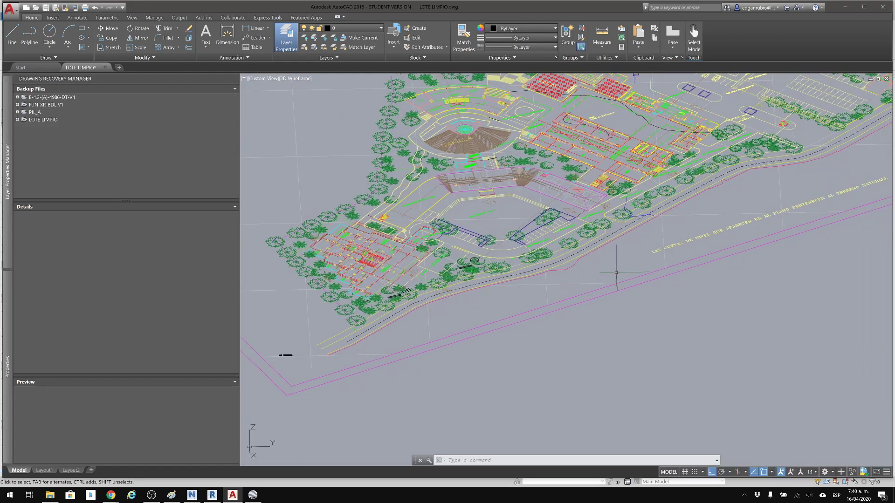
{"action": "middle_click_drag", "start_coordinate": [844, 193], "coordinate": [727, 240]}
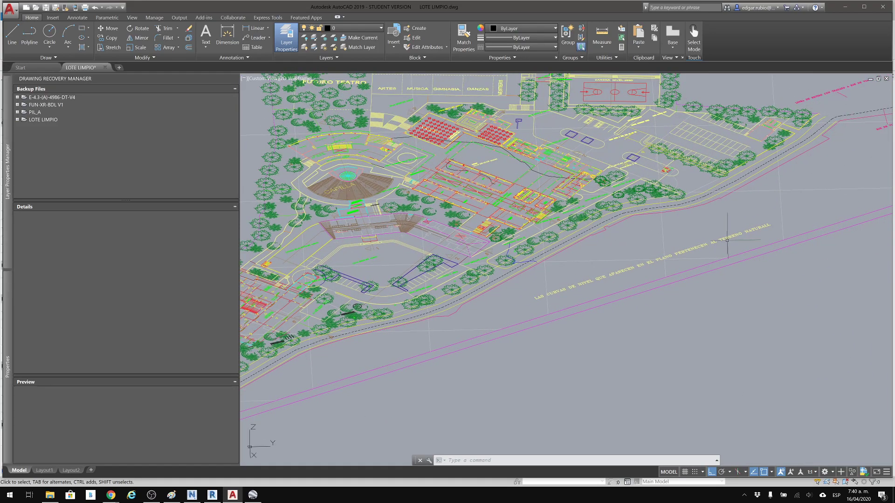
Examine the "nivel 2616.00 msnm" note and the east and north grid labels near the site boundary's corner.
{"action": "middle_click_drag", "start_coordinate": [587, 224], "coordinate": [882, 328]}
{"action": "scroll", "coordinate": [363, 280], "scroll_direction": "up", "scroll_amount": 2}
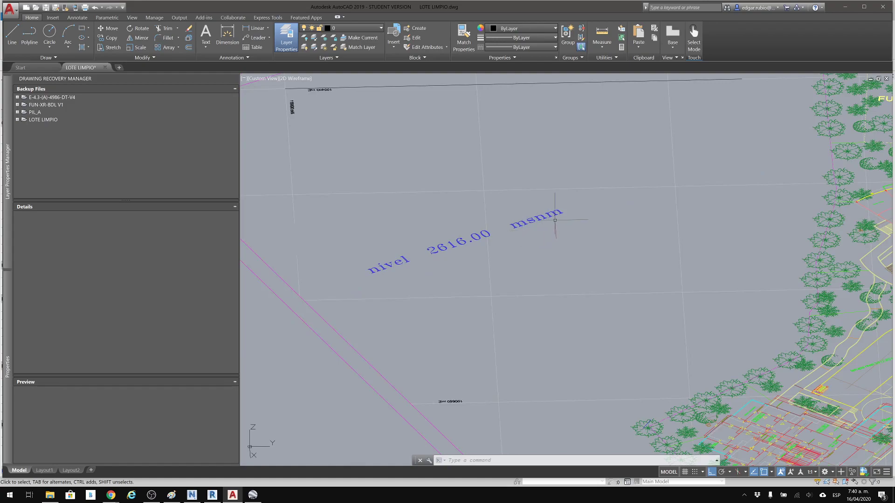
{"action": "middle_click_drag", "start_coordinate": [476, 183], "coordinate": [635, 260]}
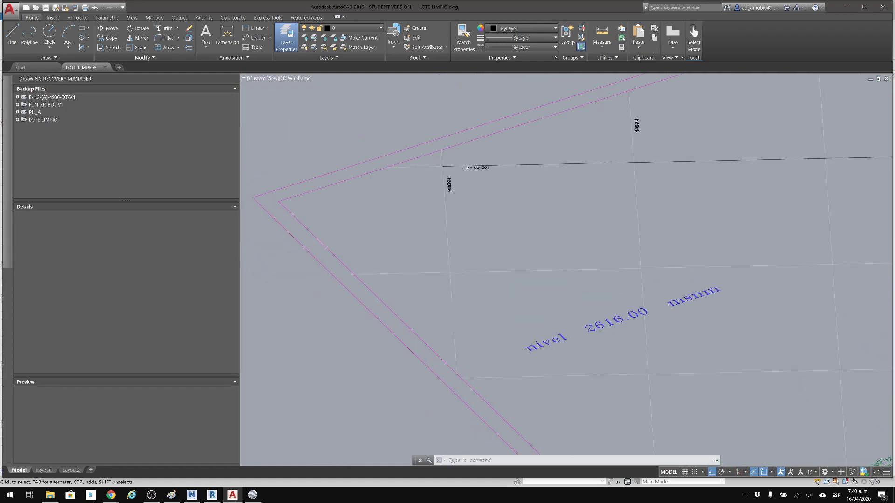
{"action": "scroll", "coordinate": [460, 171], "scroll_direction": "up", "scroll_amount": 2}
{"action": "scroll", "coordinate": [459, 170], "scroll_direction": "up", "scroll_amount": 5}
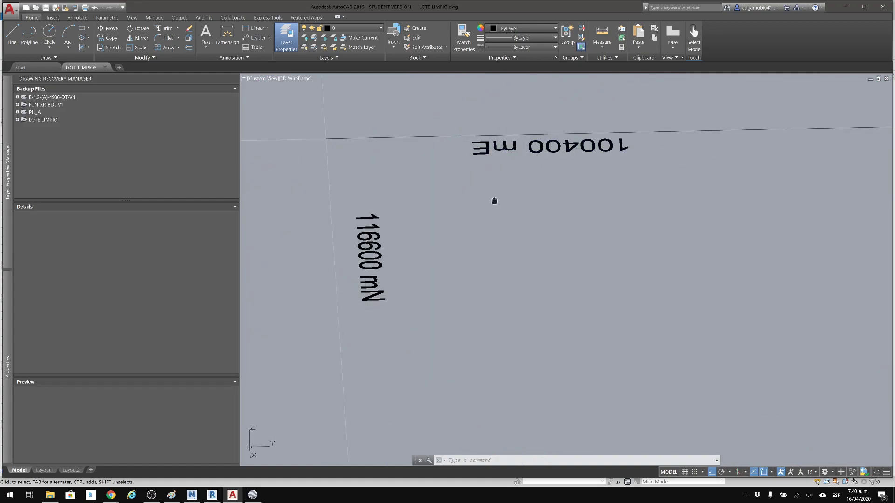
{"action": "middle_click_drag", "start_coordinate": [491, 199], "coordinate": [493, 227]}
{"action": "scroll", "coordinate": [494, 227], "scroll_direction": "down", "scroll_amount": 10}
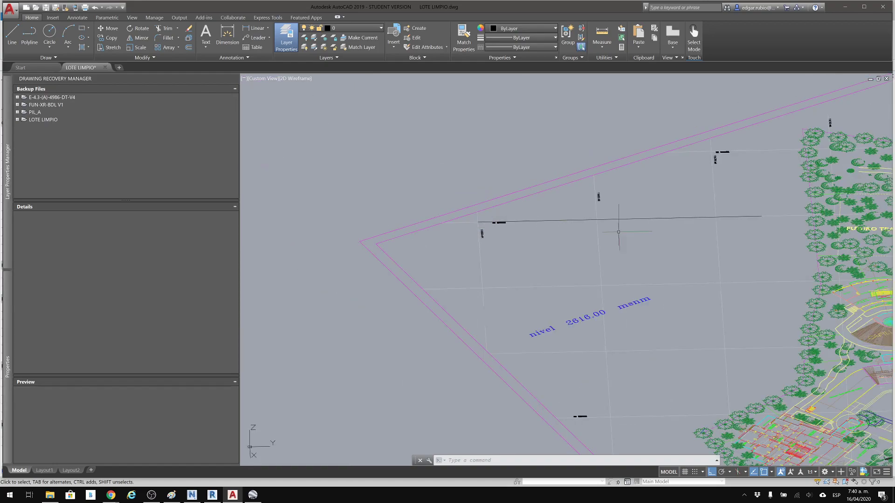
{"action": "scroll", "coordinate": [600, 229], "scroll_direction": "up", "scroll_amount": 6}
{"action": "middle_click_drag", "start_coordinate": [659, 216], "coordinate": [623, 199]}
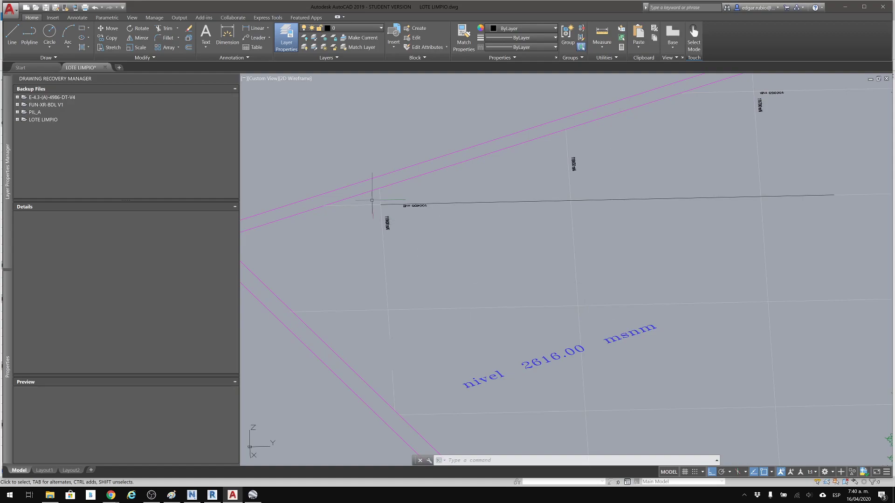
{"action": "scroll", "coordinate": [386, 213], "scroll_direction": "up", "scroll_amount": 2}
{"action": "scroll", "coordinate": [396, 200], "scroll_direction": "down", "scroll_amount": 1}
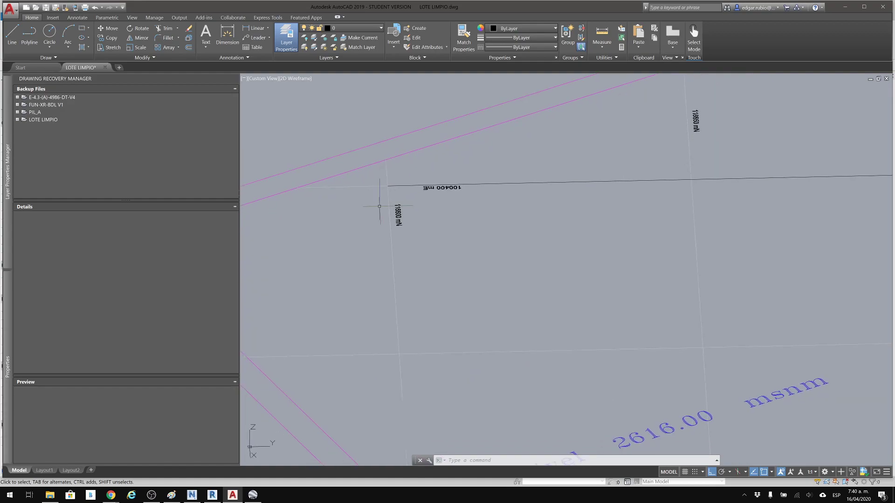
{"action": "scroll", "coordinate": [407, 193], "scroll_direction": "down", "scroll_amount": 4}
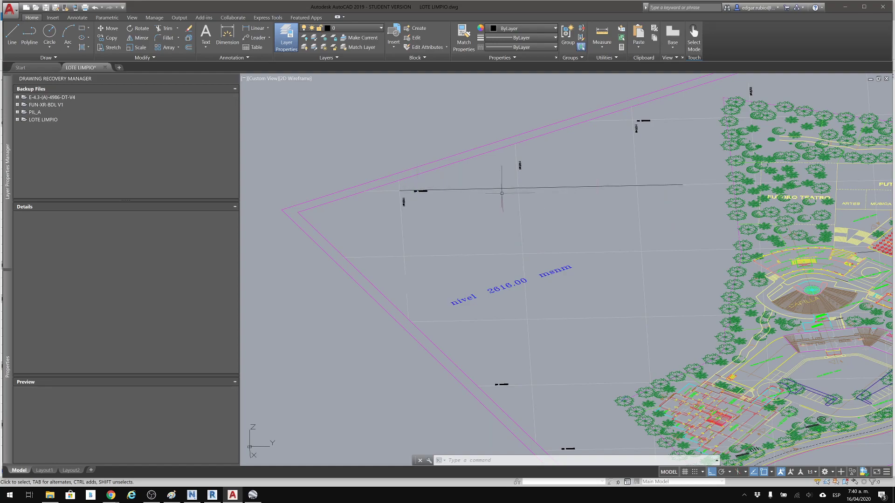
Measure the distance between the first two north grid lines along the 100400 mE line.
{"action": "scroll", "coordinate": [501, 192], "scroll_direction": "up", "scroll_amount": 5}
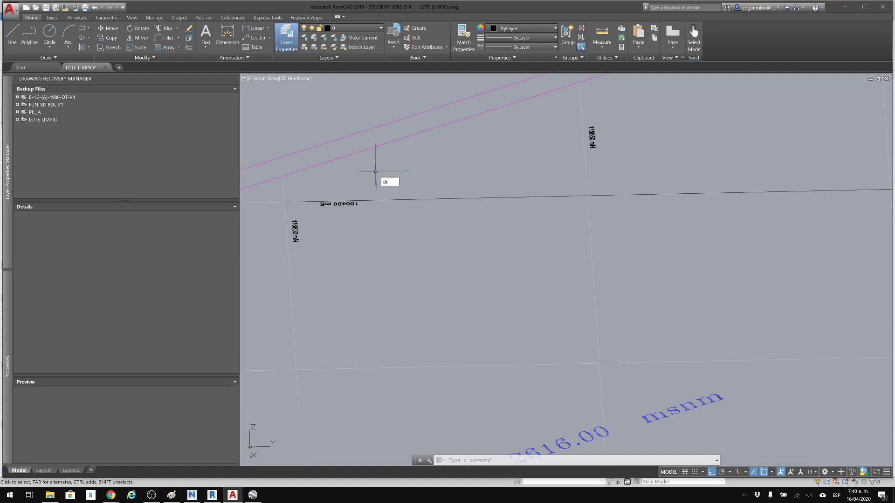
{"action": "key", "text": "Return"}
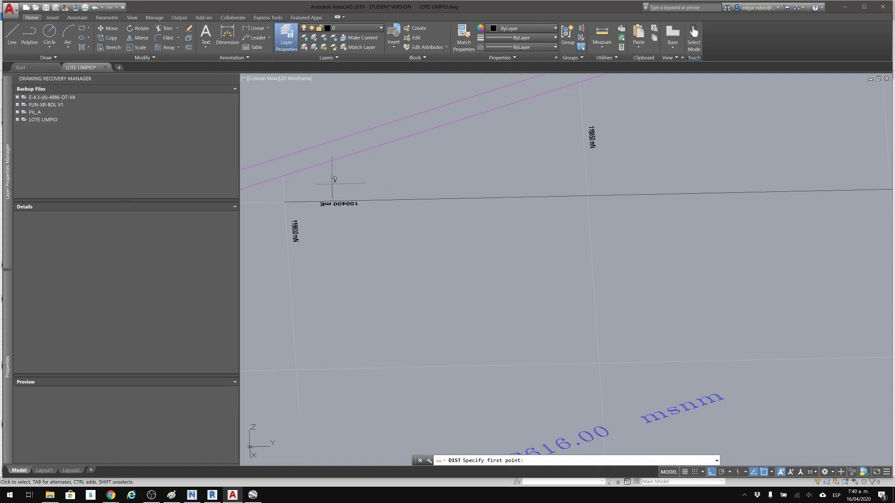
{"action": "left_click", "coordinate": [284, 190]}
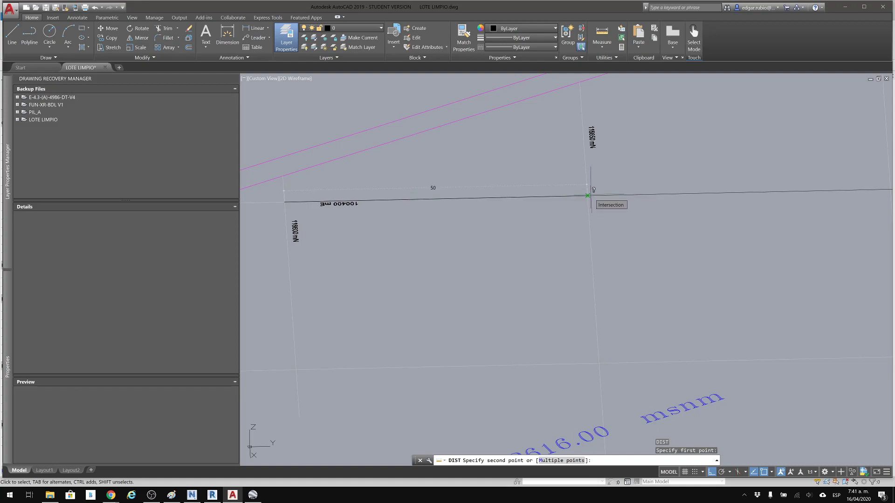
{"action": "left_click", "coordinate": [587, 196]}
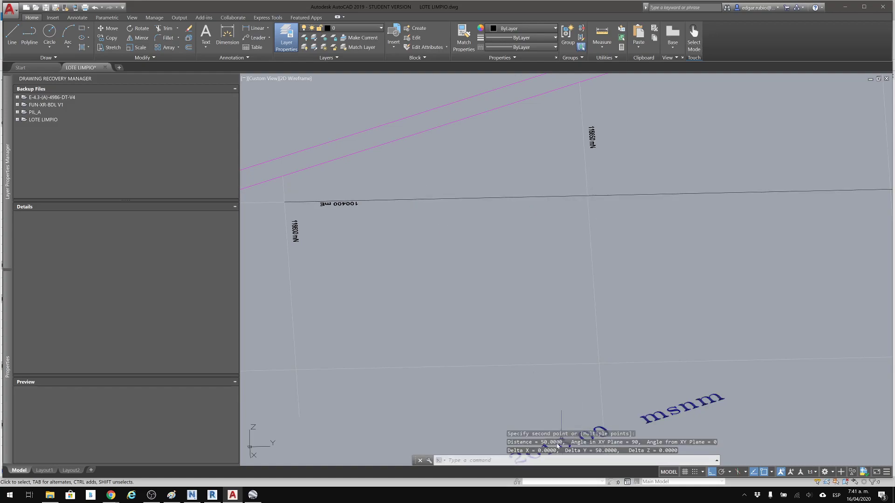
{"action": "scroll", "coordinate": [525, 244], "scroll_direction": "down", "scroll_amount": 3}
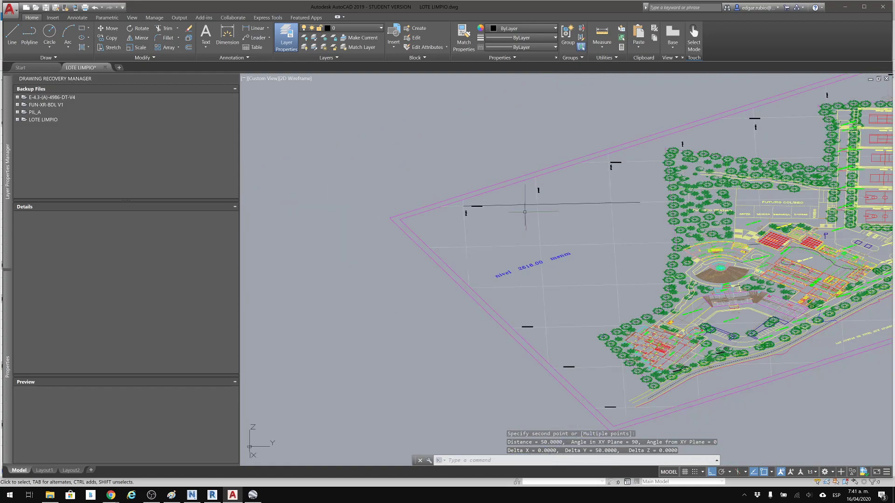
{"action": "key", "text": "Escape"}
{"action": "key", "text": "Escape"}
{"action": "scroll", "coordinate": [499, 230], "scroll_direction": "down", "scroll_amount": 2}
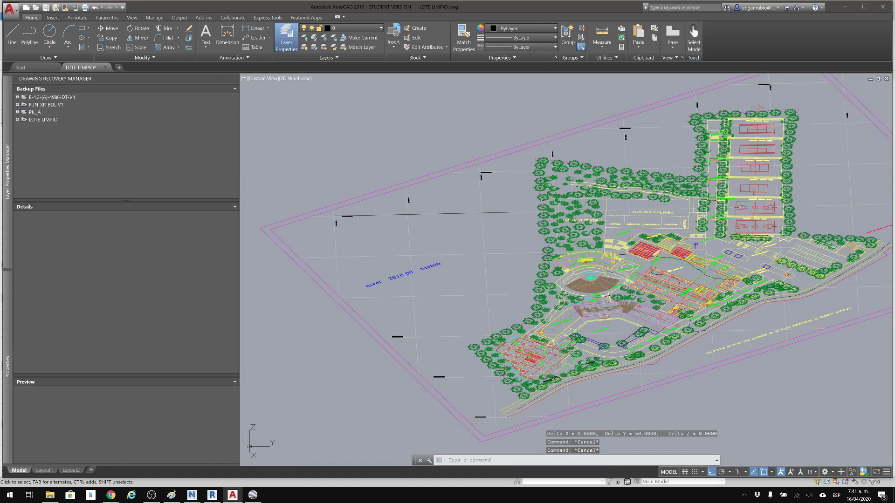
{"action": "middle_click_drag", "start_coordinate": [679, 261], "coordinate": [614, 284]}
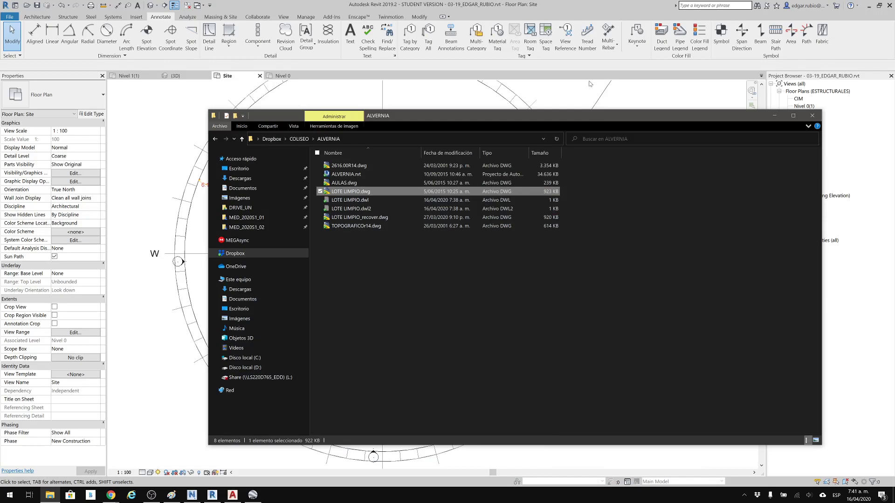
Switch to Revit to examine the structure in the Site floor plan, and return to the AutoCAD drawing.
{"action": "left_click", "coordinate": [591, 70]}
{"action": "middle_click_drag", "start_coordinate": [461, 281], "coordinate": [531, 306]}
{"action": "scroll", "coordinate": [520, 300], "scroll_direction": "down", "scroll_amount": 1}
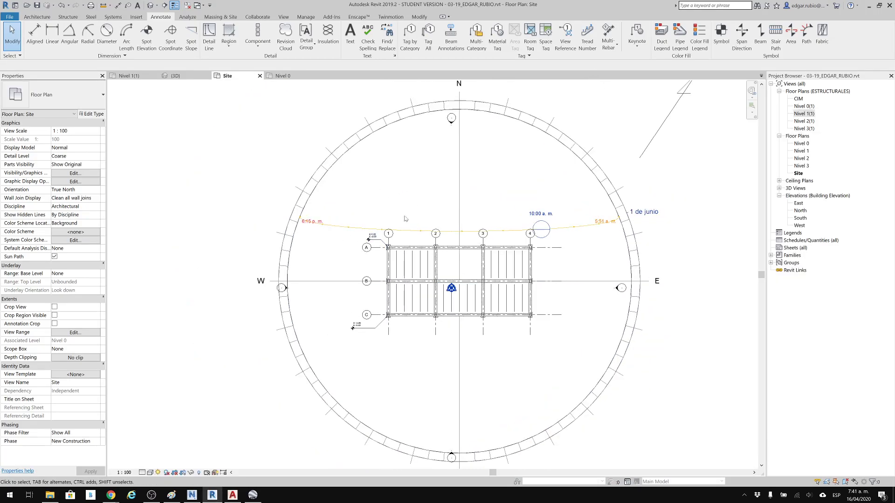
{"action": "middle_click_drag", "start_coordinate": [264, 208], "coordinate": [338, 192]}
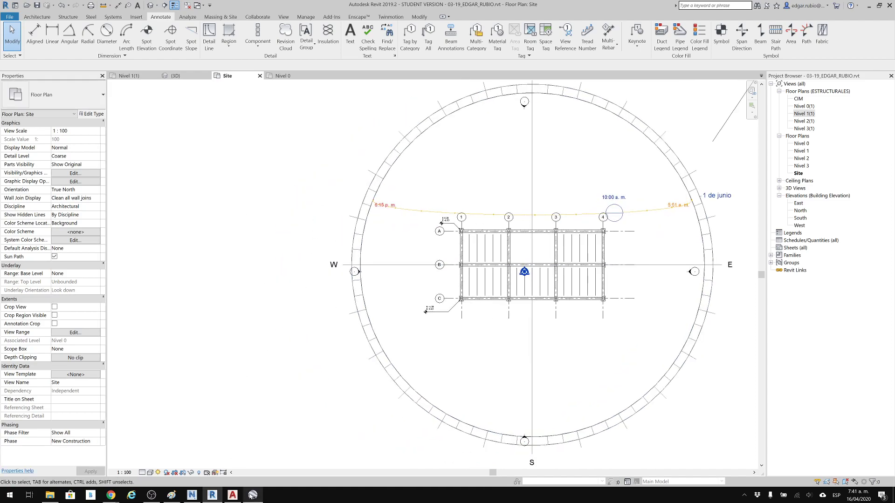
{"action": "left_click", "coordinate": [233, 495]}
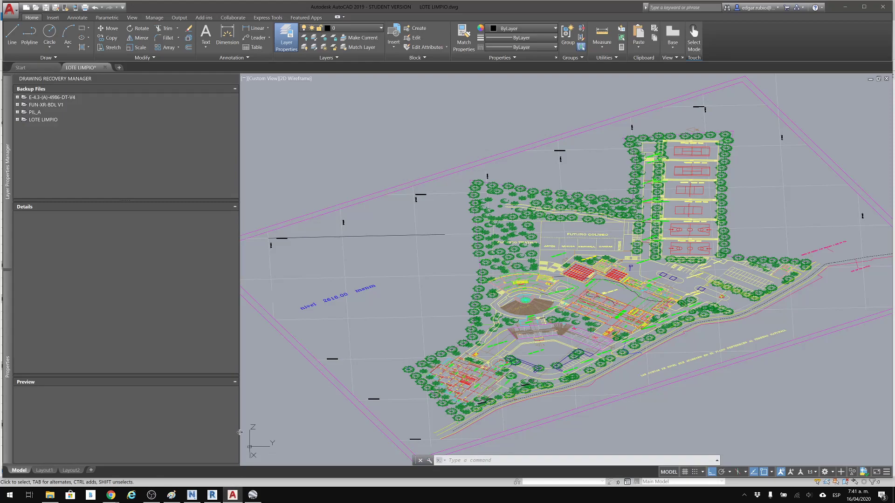
Switch to Revit and delete the stray line northeast of the sun path in the Site floor plan.
{"action": "scroll", "coordinate": [429, 199], "scroll_direction": "up", "scroll_amount": 3}
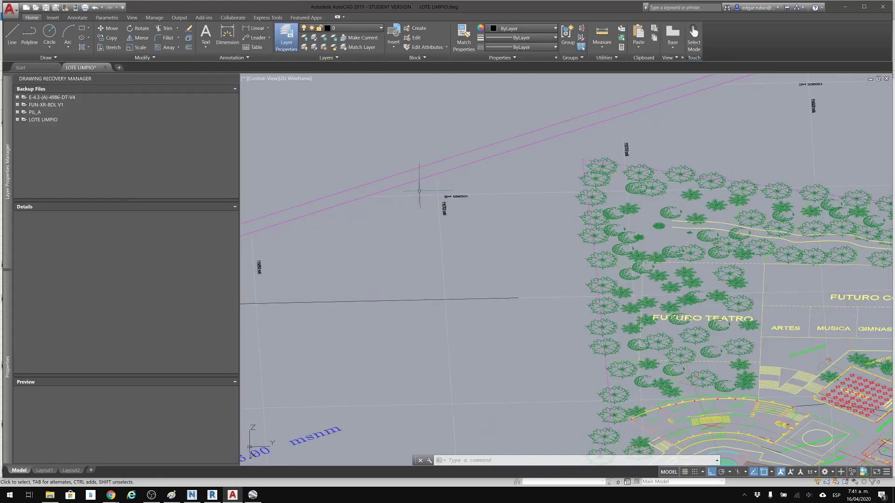
{"action": "left_click", "coordinate": [845, 7]}
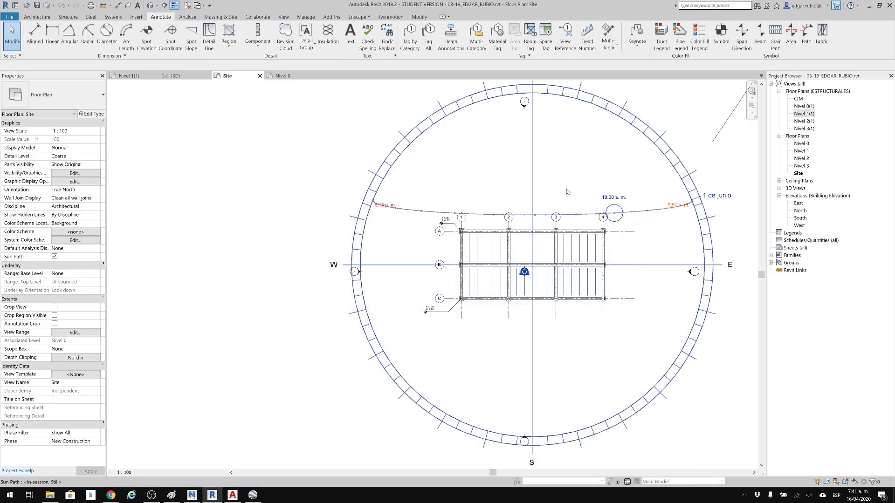
{"action": "middle_click_drag", "start_coordinate": [597, 228], "coordinate": [582, 243]}
{"action": "left_click_drag", "start_coordinate": [629, 108], "coordinate": [710, 198]}
{"action": "left_click_drag", "start_coordinate": [706, 117], "coordinate": [646, 186]}
{"action": "key", "text": "Delete"}
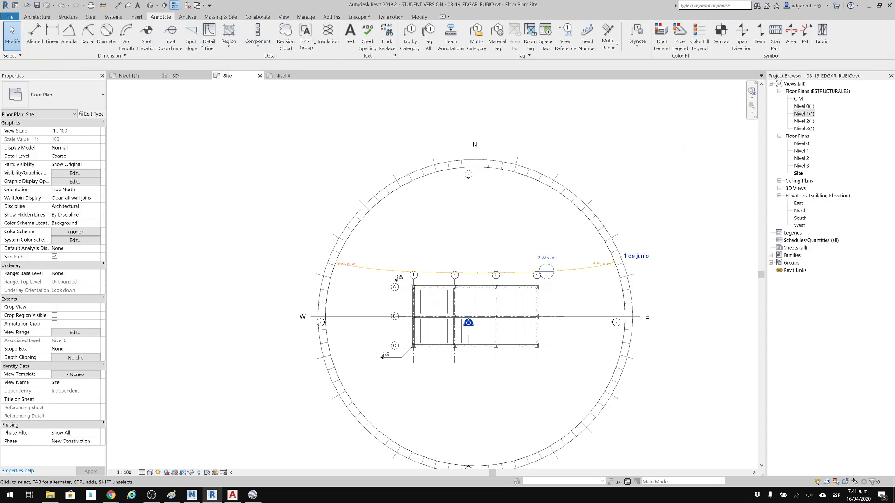
Draw a diagonal detail line about 76 m long at 45°, descending from west of the structure to south of the sun path.
{"action": "left_click", "coordinate": [209, 45]}
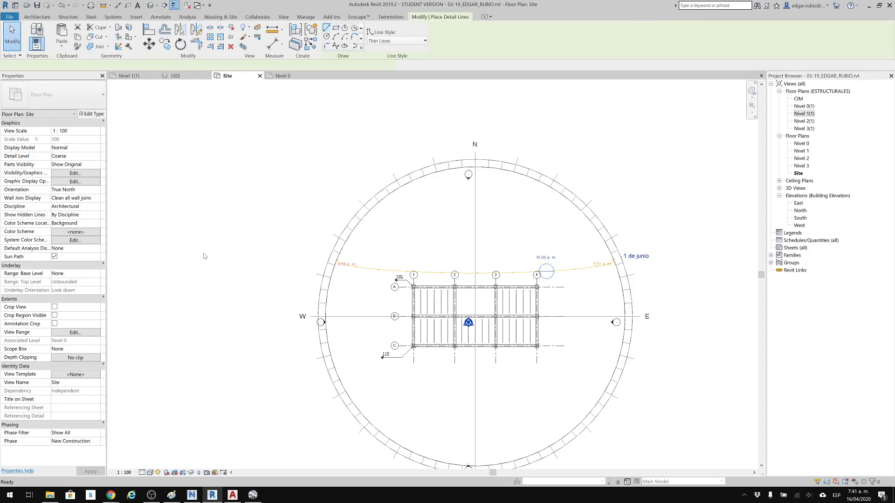
{"action": "scroll", "coordinate": [205, 255], "scroll_direction": "down", "scroll_amount": 1}
{"action": "left_click", "coordinate": [202, 254]}
{"action": "middle_click_drag", "start_coordinate": [405, 412], "coordinate": [384, 296]}
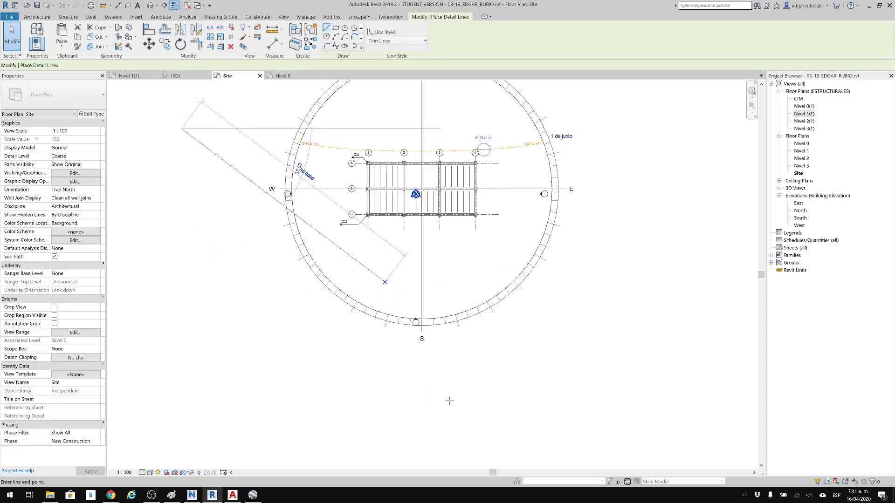
{"action": "left_click", "coordinate": [459, 405]}
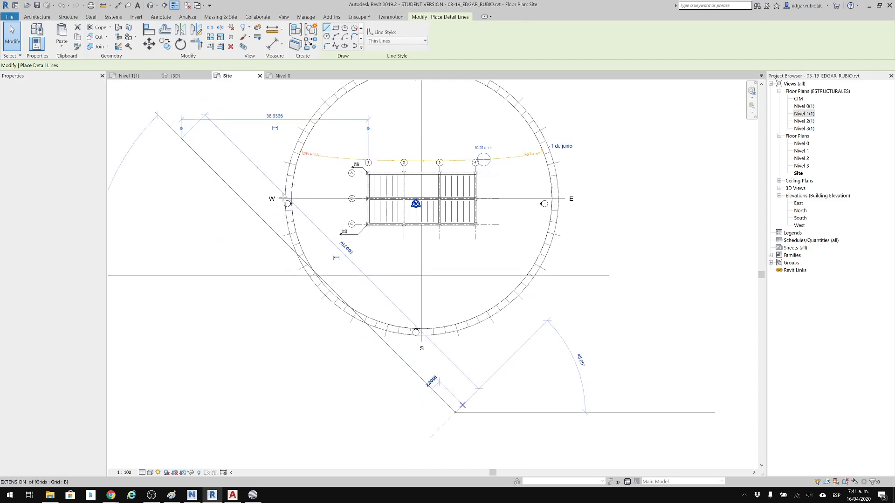
{"action": "key", "text": "Escape"}
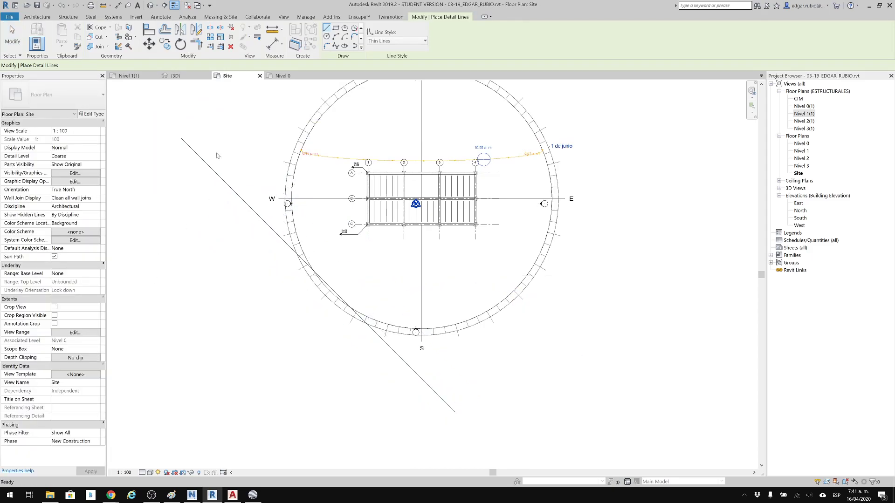
Draw a perpendicular detail line about 16 m long up to the diagonal line, and extend its end so the two lines cross.
{"action": "left_click", "coordinate": [168, 241]}
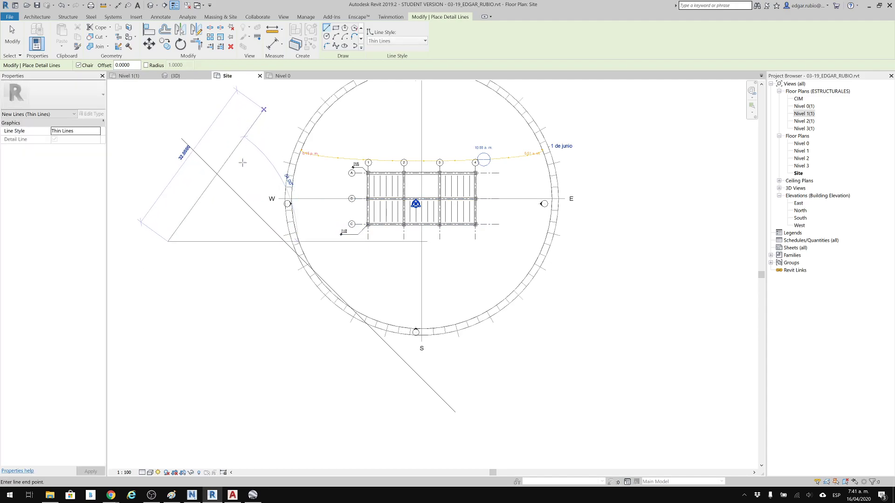
{"action": "left_click", "coordinate": [224, 185]}
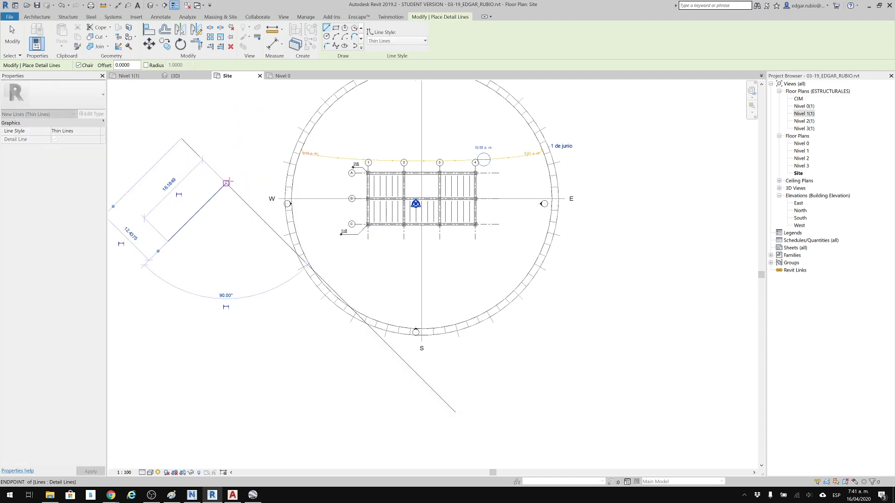
{"action": "key", "text": "Escape"}
{"action": "key", "text": "Escape"}
{"action": "left_click", "coordinate": [222, 187]}
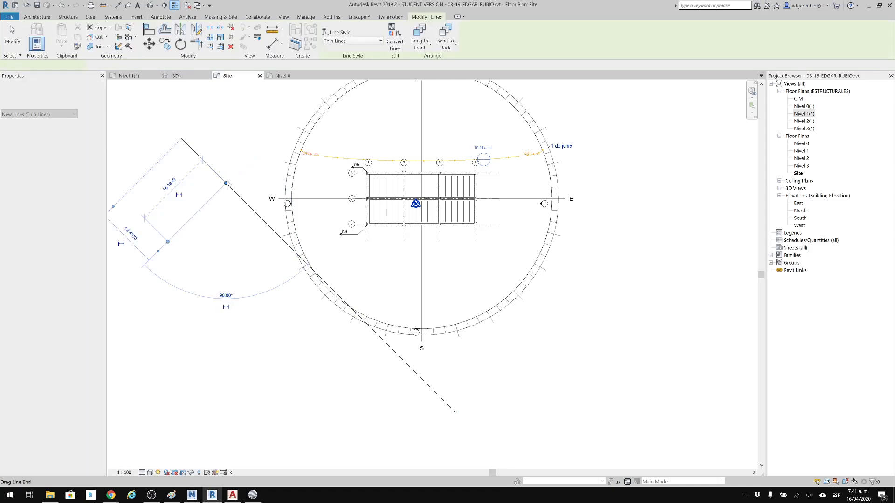
{"action": "left_click_drag", "start_coordinate": [265, 145], "coordinate": [297, 112]}
{"action": "left_click", "coordinate": [210, 384]}
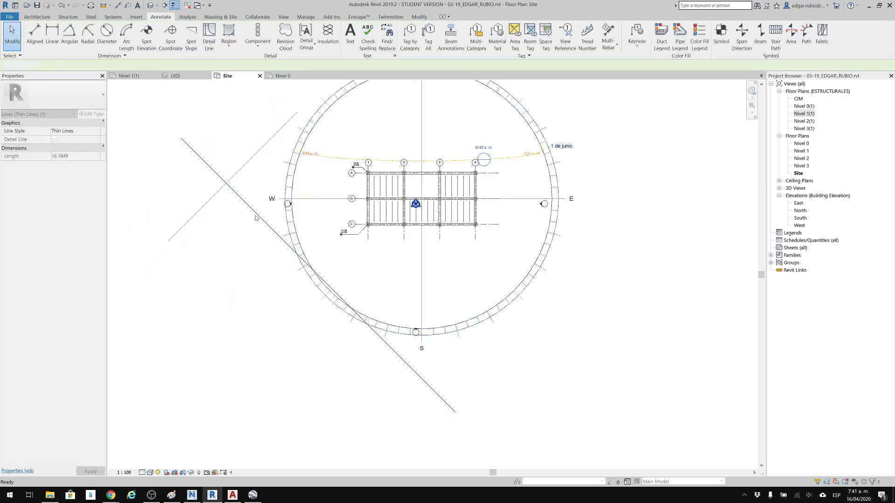
Examine the crossing of the 100350 mE and 116700 mN grid lines in AutoCAD, and return to the structure in Revit's Site plan.
{"action": "left_click", "coordinate": [233, 495]}
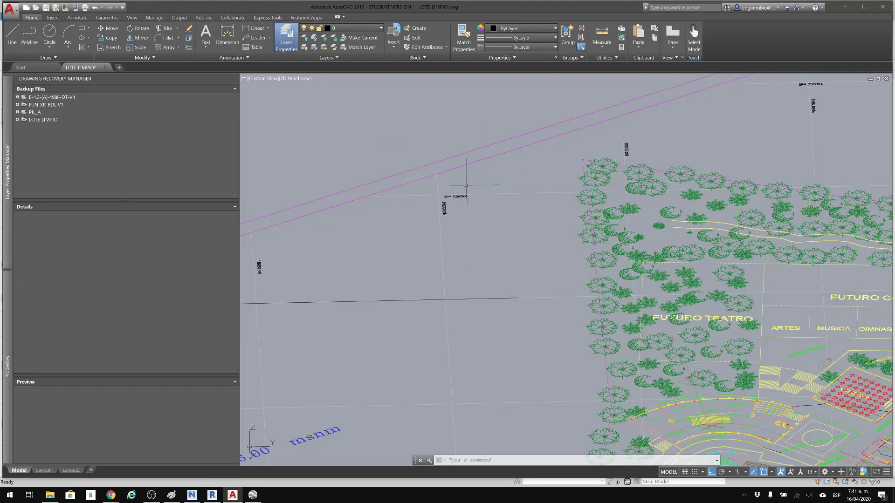
{"action": "scroll", "coordinate": [455, 195], "scroll_direction": "up", "scroll_amount": 4}
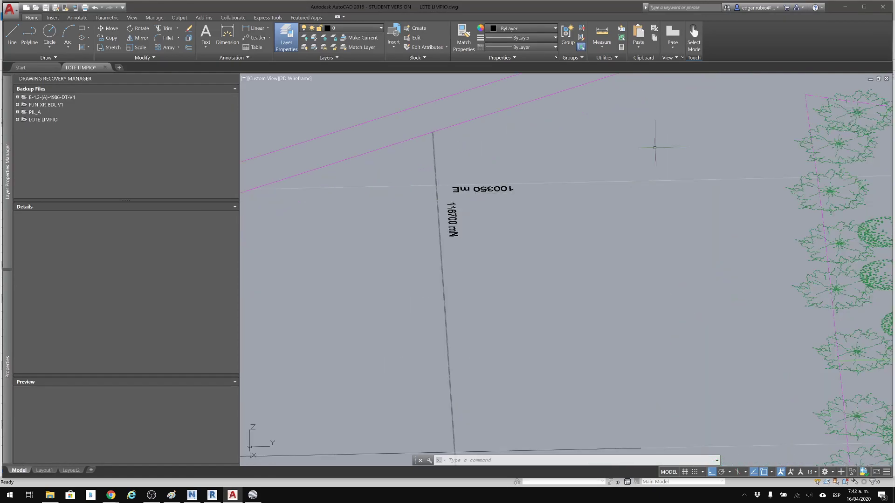
{"action": "left_click", "coordinate": [844, 7]}
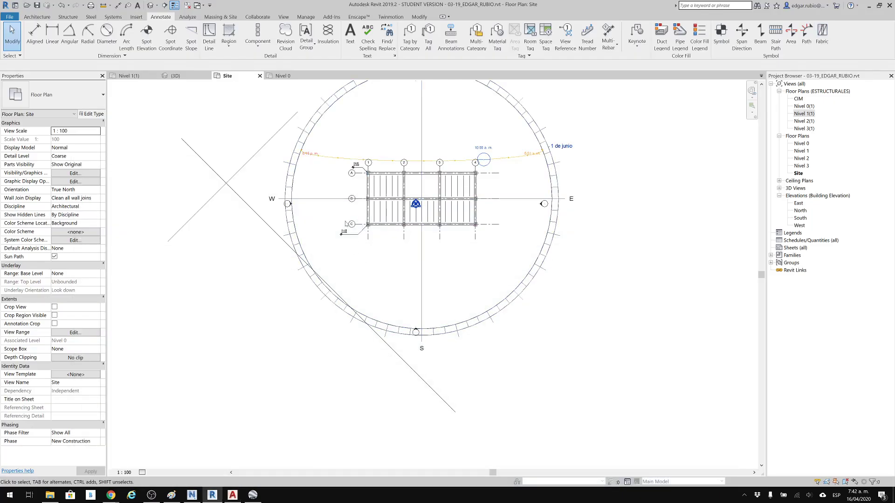
{"action": "middle_click_drag", "start_coordinate": [268, 200], "coordinate": [281, 244]}
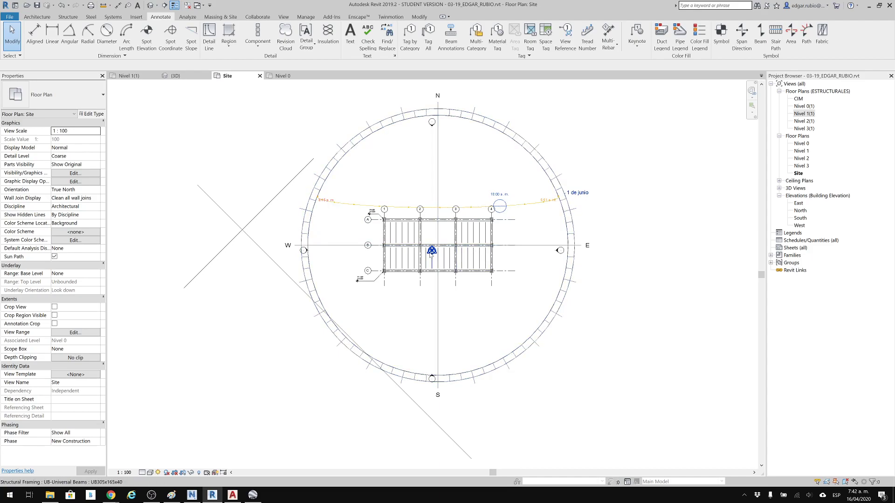
{"action": "scroll", "coordinate": [430, 256], "scroll_direction": "up", "scroll_amount": 2}
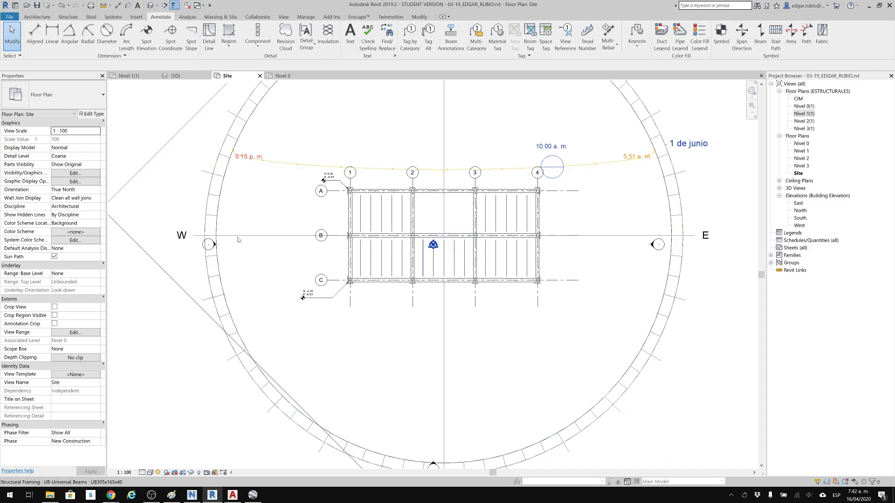
Select both coordinate points at the structure's centre and filter the selection to keep only the survey point.
{"action": "scroll", "coordinate": [196, 209], "scroll_direction": "down", "scroll_amount": 1}
{"action": "middle_click_drag", "start_coordinate": [207, 220], "coordinate": [329, 258]}
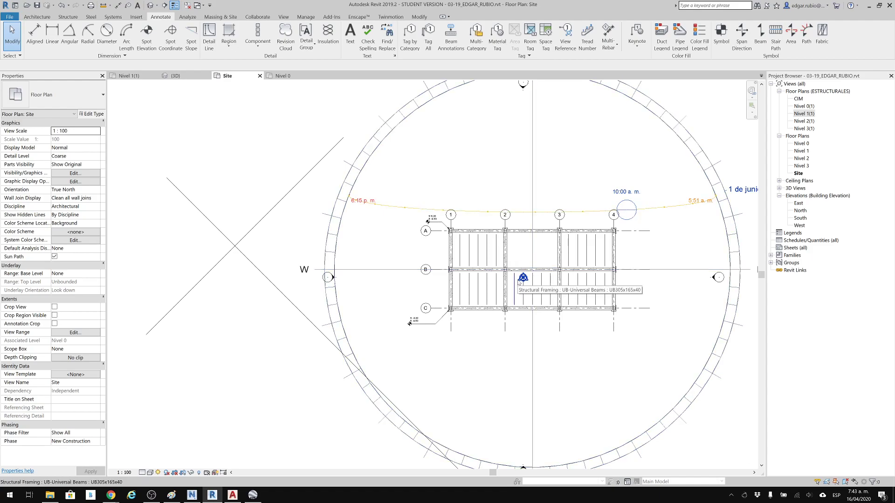
{"action": "scroll", "coordinate": [523, 281], "scroll_direction": "up", "scroll_amount": 2}
{"action": "scroll", "coordinate": [523, 286], "scroll_direction": "up", "scroll_amount": 2}
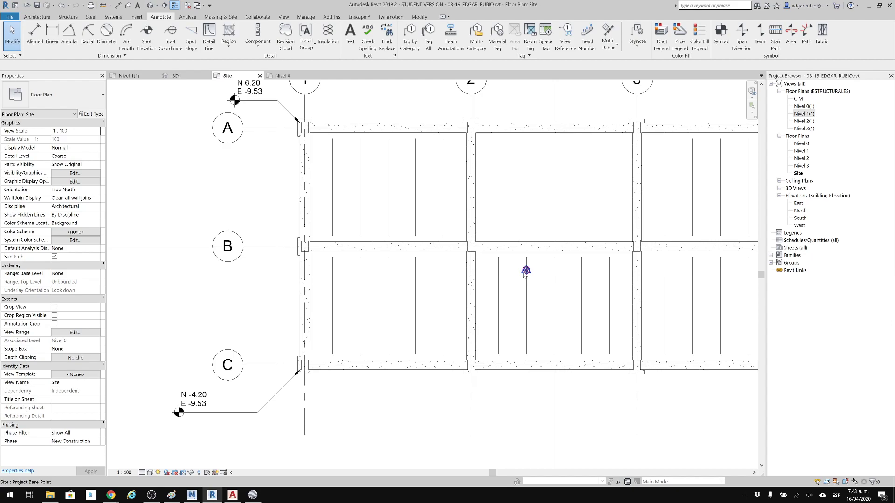
{"action": "key", "text": "Tab"}
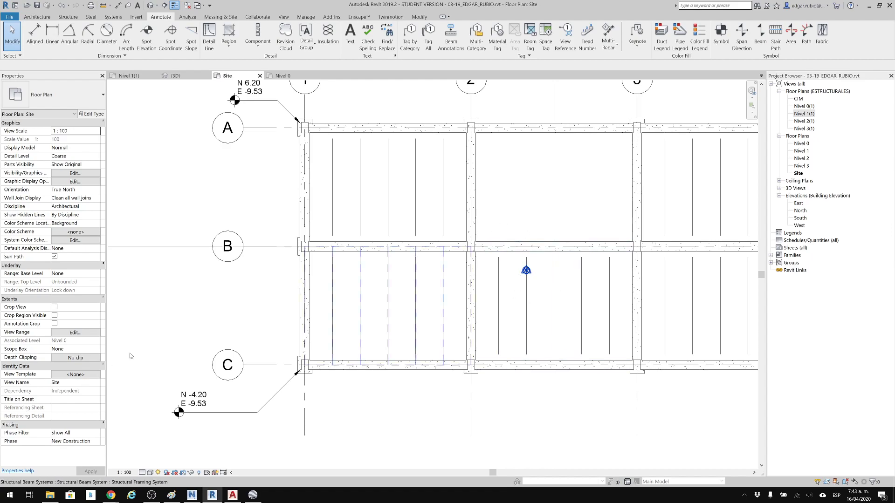
{"action": "left_click_drag", "start_coordinate": [501, 220], "coordinate": [554, 304]}
{"action": "left_click", "coordinate": [332, 32]}
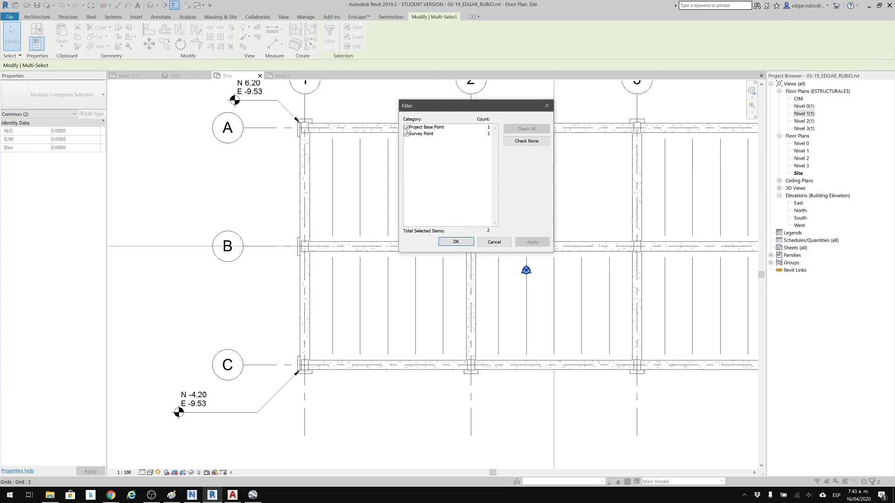
{"action": "left_click", "coordinate": [406, 128]}
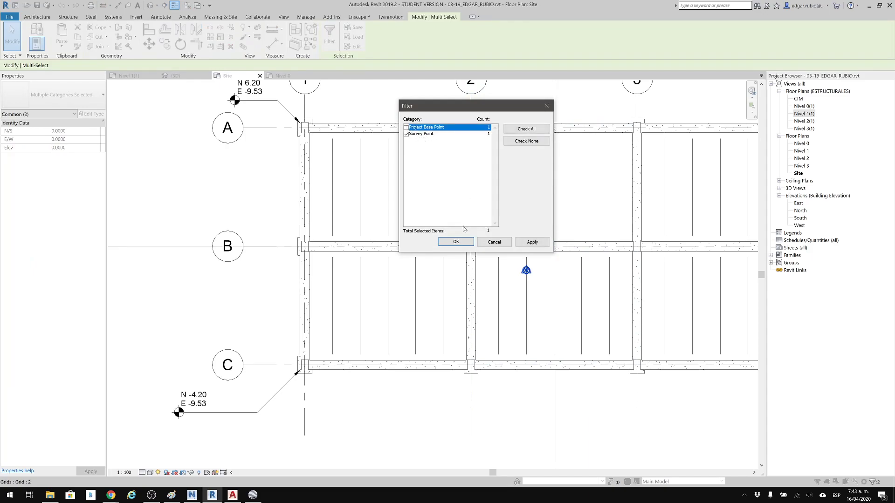
{"action": "left_click", "coordinate": [461, 242]}
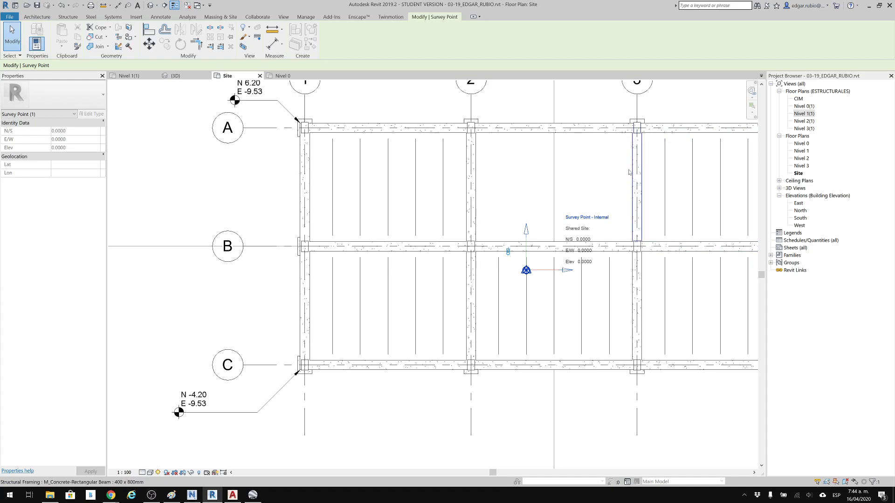
Open the Nivel 0 floor plan, and try to unhide the project base point and survey point categories using Reveal Hidden Elements.
{"action": "scroll", "coordinate": [628, 172], "scroll_direction": "down", "scroll_amount": 2}
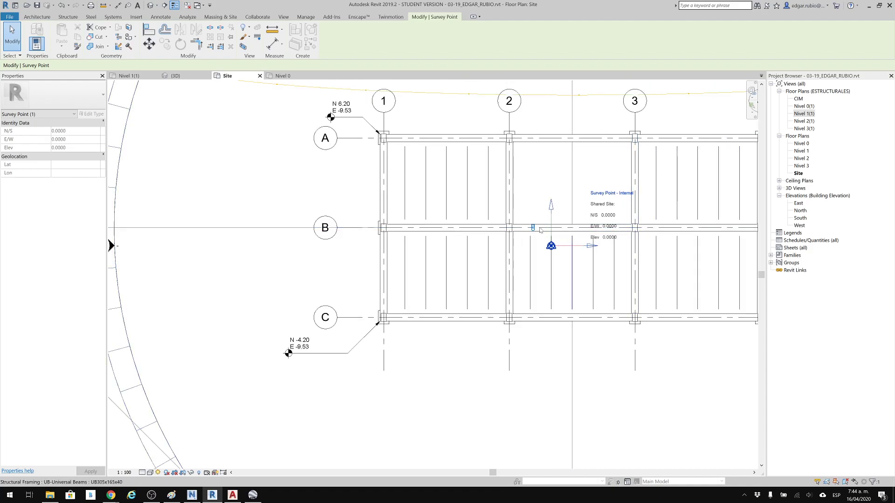
{"action": "scroll", "coordinate": [572, 245], "scroll_direction": "down", "scroll_amount": 1}
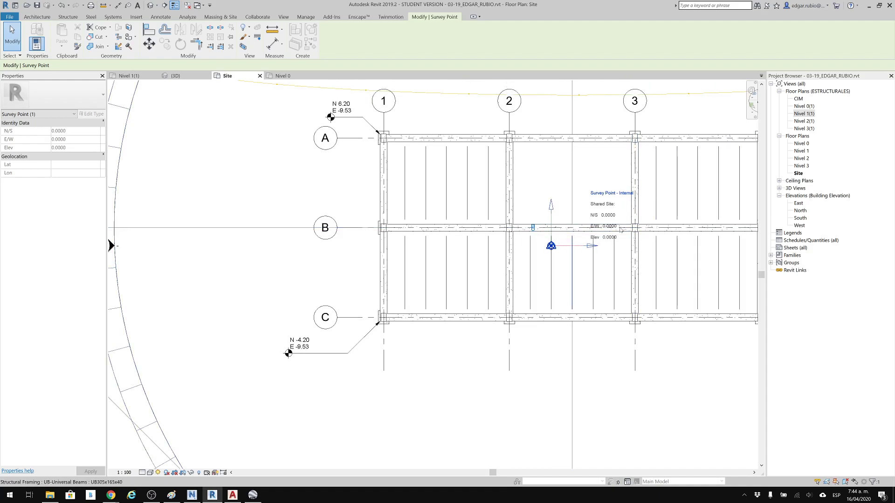
{"action": "double_click", "coordinate": [799, 144]}
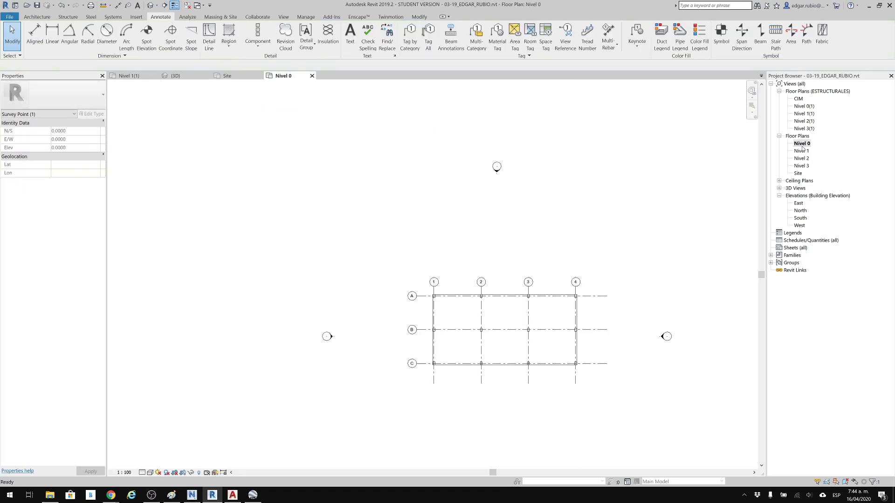
{"action": "middle_click_drag", "start_coordinate": [378, 237], "coordinate": [378, 224]}
{"action": "middle_click_drag", "start_coordinate": [444, 155], "coordinate": [445, 226]}
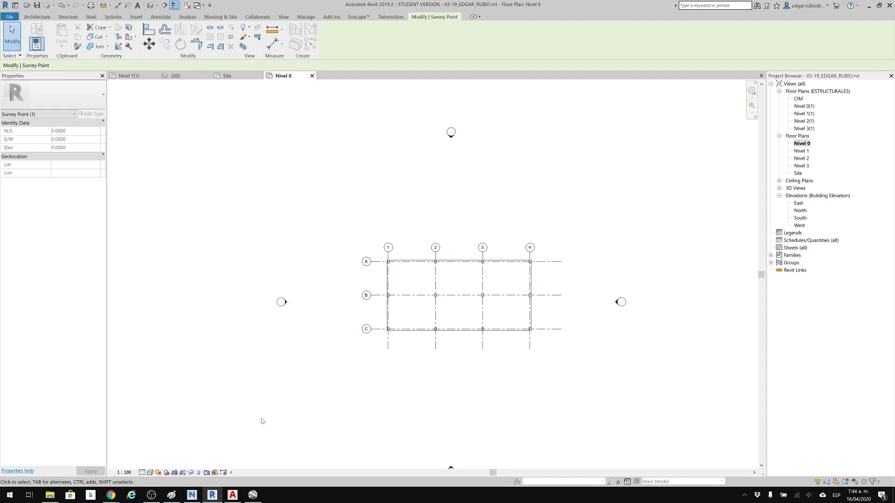
{"action": "left_click", "coordinate": [199, 473]}
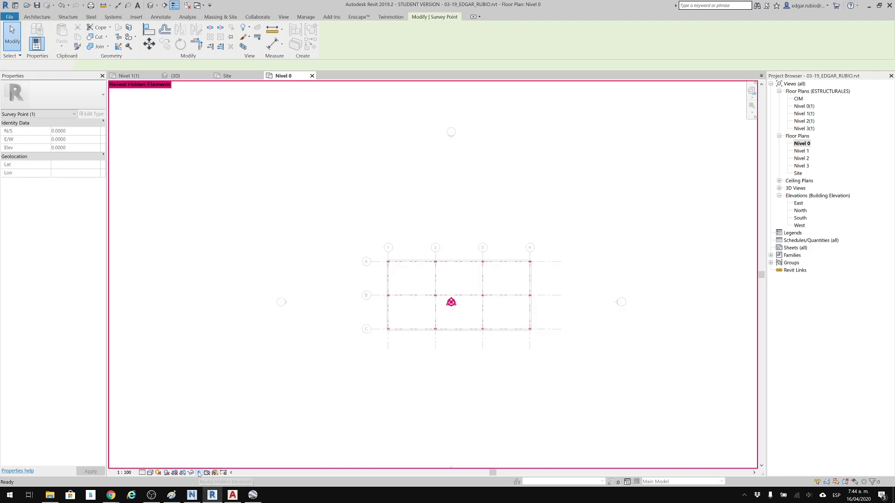
{"action": "left_click", "coordinate": [377, 306]}
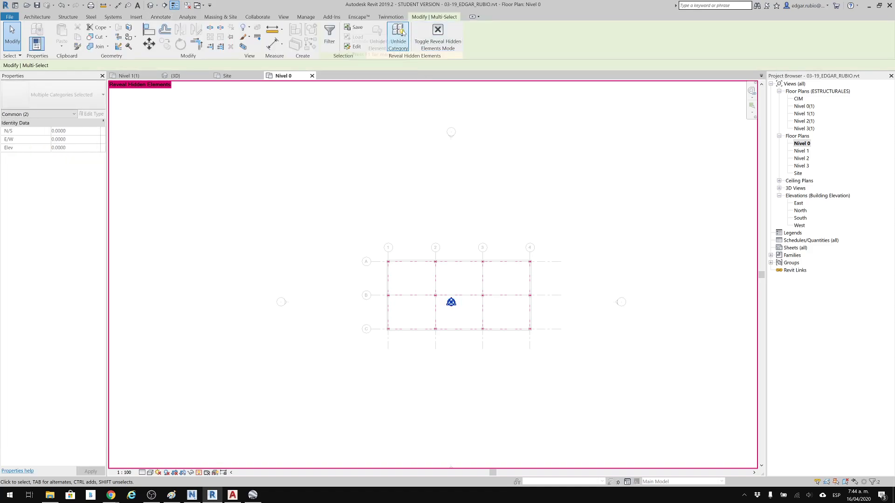
{"action": "left_click", "coordinate": [406, 35]}
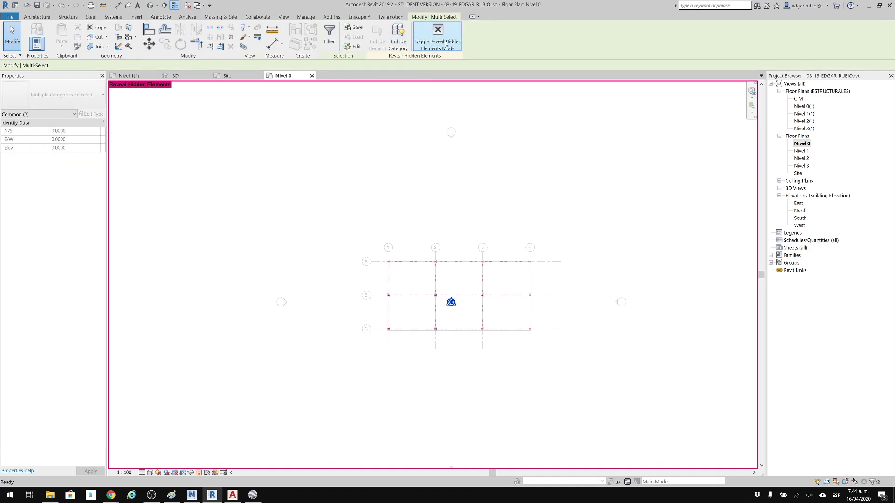
{"action": "left_click", "coordinate": [376, 385]}
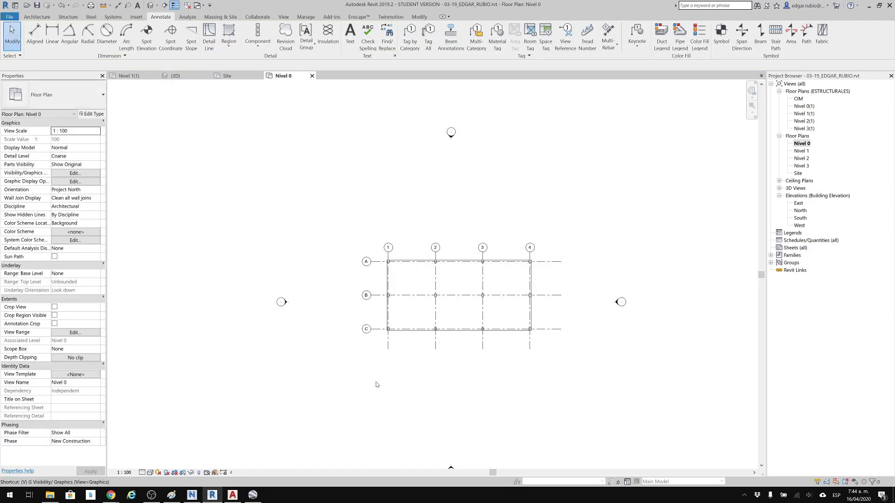
Turn on Project Base Point and Survey Point visibility under the Site category in Nivel 0's Visibility/Graphic Overrides.
{"action": "key", "text": "v"}
{"action": "key", "text": "g"}
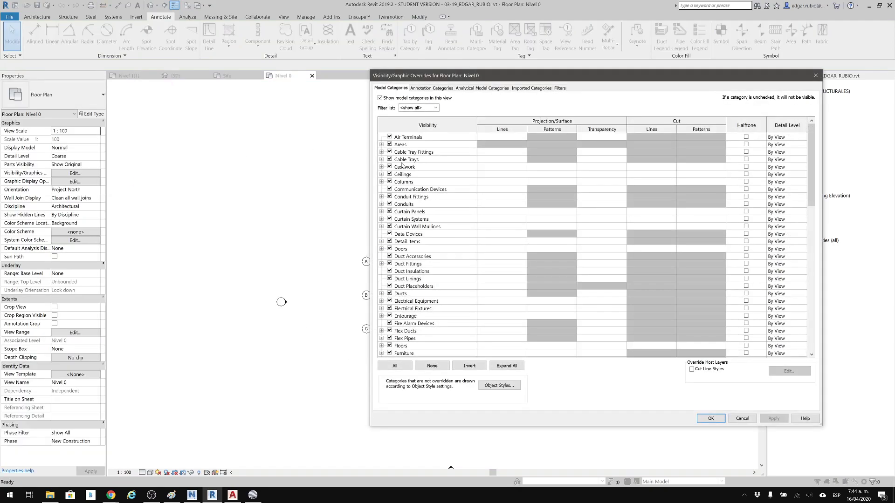
{"action": "scroll", "coordinate": [463, 310], "scroll_direction": "down", "scroll_amount": 12}
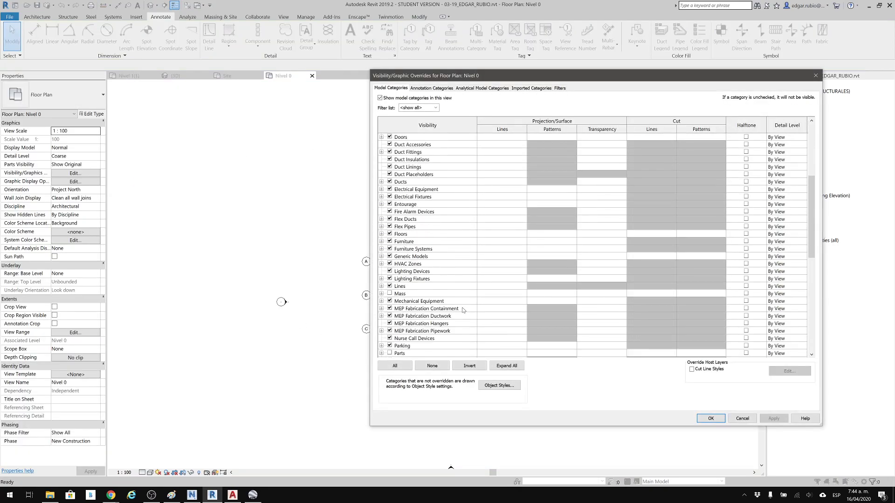
{"action": "scroll", "coordinate": [463, 310], "scroll_direction": "down", "scroll_amount": 4}
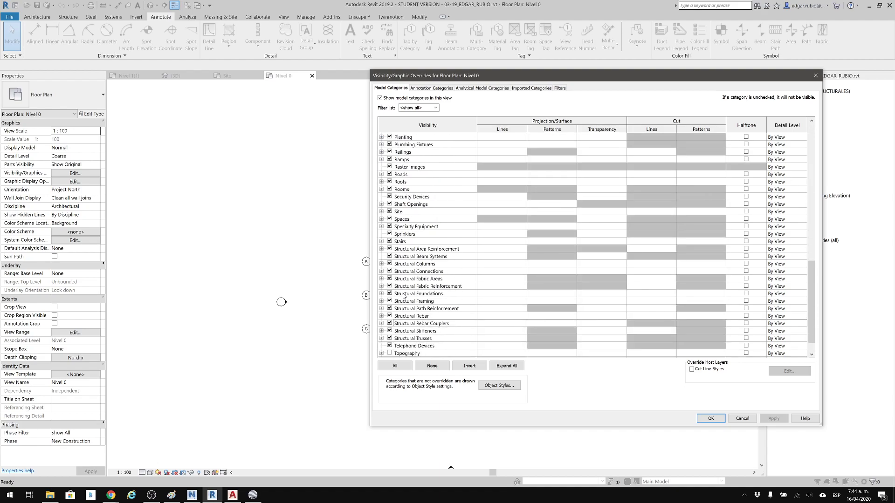
{"action": "scroll", "coordinate": [400, 282], "scroll_direction": "down", "scroll_amount": 2}
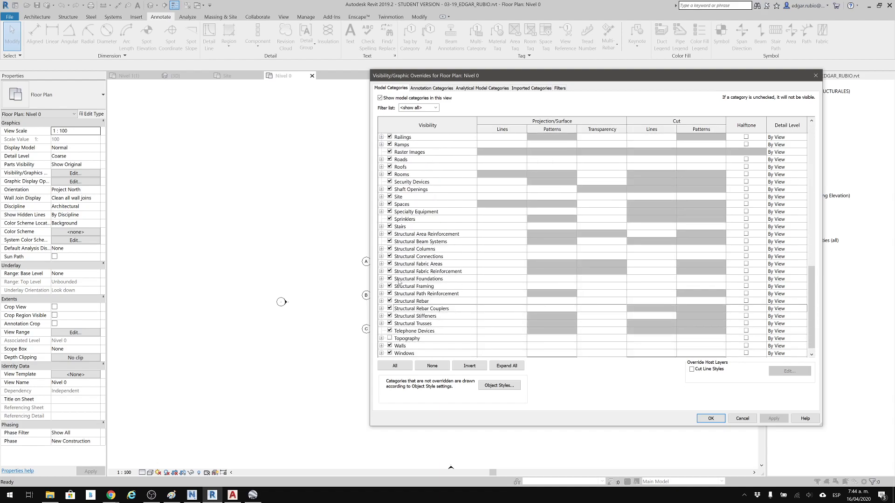
{"action": "left_click", "coordinate": [401, 197]}
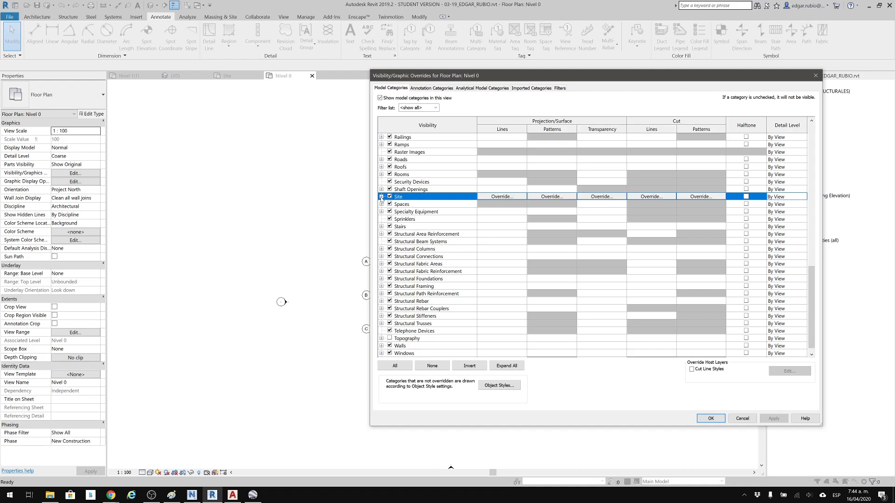
{"action": "left_click", "coordinate": [381, 196]}
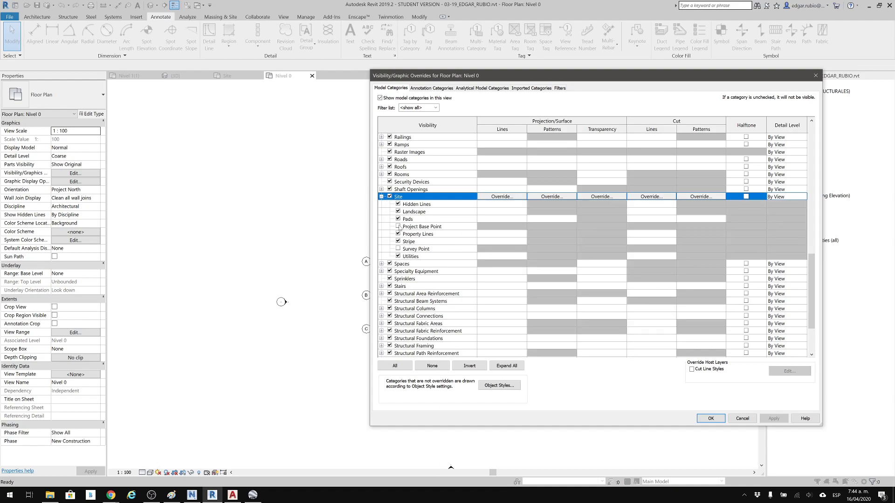
{"action": "left_click", "coordinate": [398, 227]}
{"action": "left_click", "coordinate": [398, 249]}
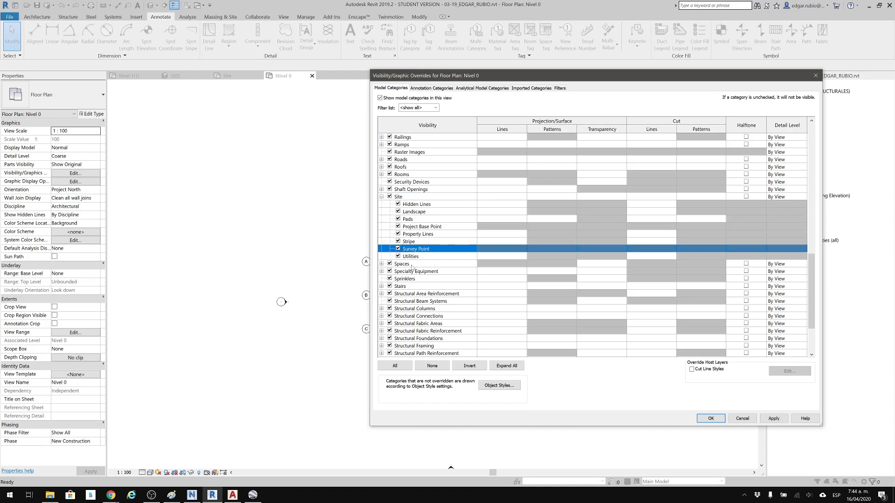
{"action": "left_click", "coordinate": [713, 418]}
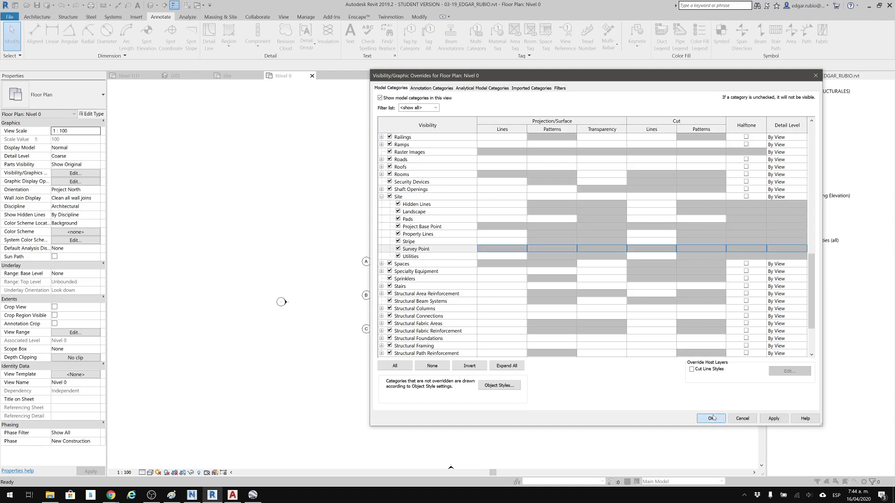
Undo the visibility change and close the Nivel 0 plan to return to the Site plan.
{"action": "key", "text": "ctrl+z"}
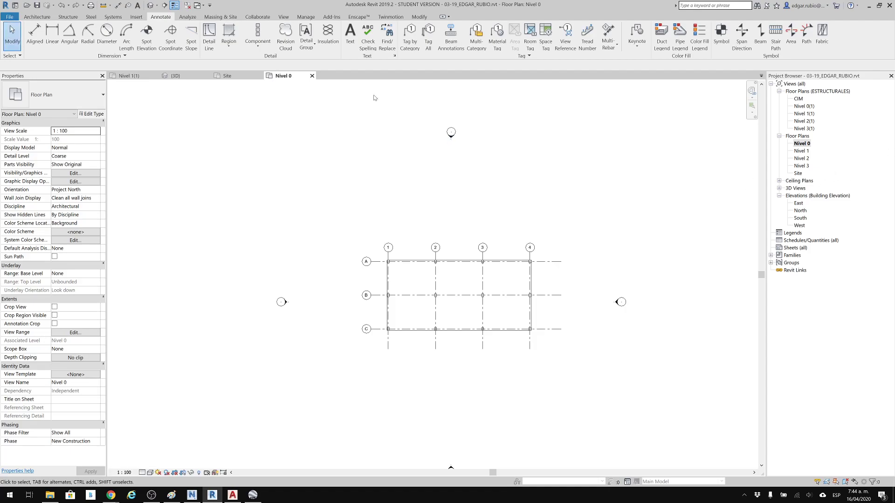
{"action": "left_click", "coordinate": [311, 76]}
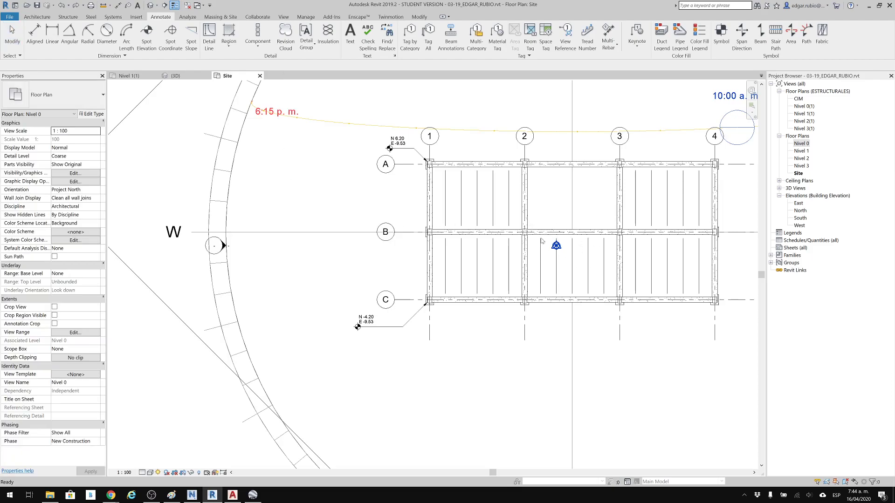
Move the clipped survey point from the structure's centre to the intersection of the two diagonal detail lines.
{"action": "scroll", "coordinate": [540, 259], "scroll_direction": "down", "scroll_amount": 1}
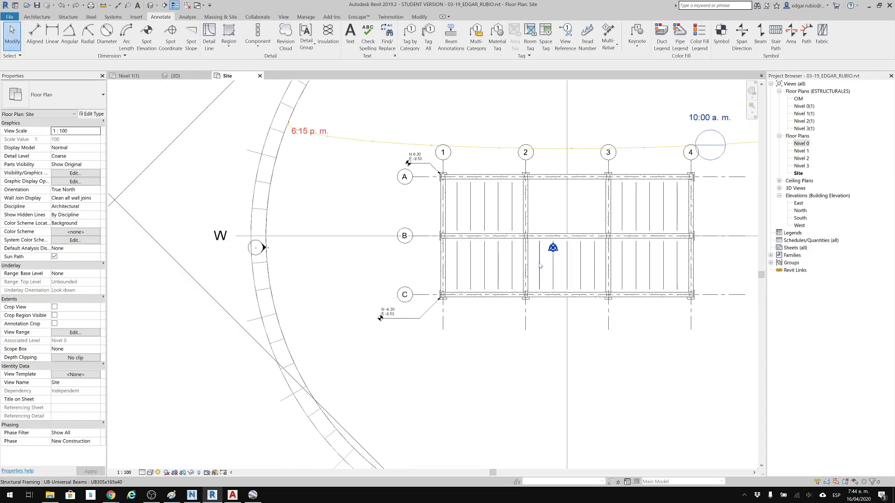
{"action": "middle_click_drag", "start_coordinate": [546, 277], "coordinate": [553, 296]}
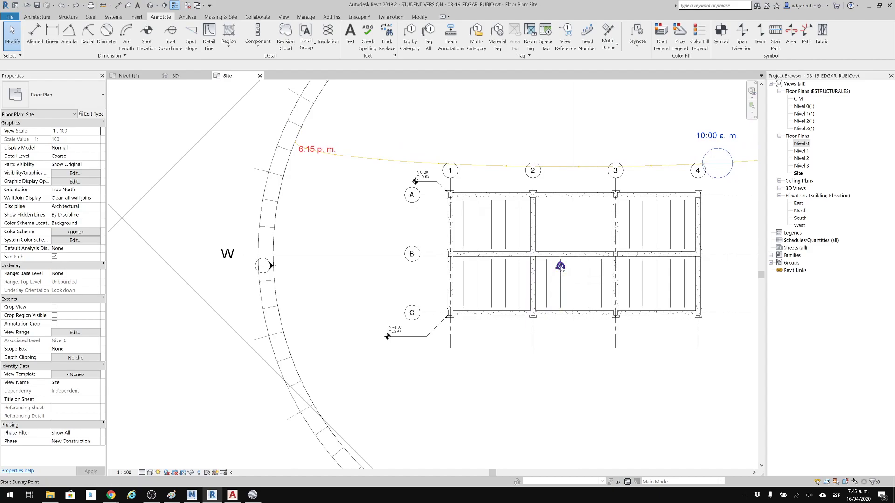
{"action": "left_click", "coordinate": [560, 266]}
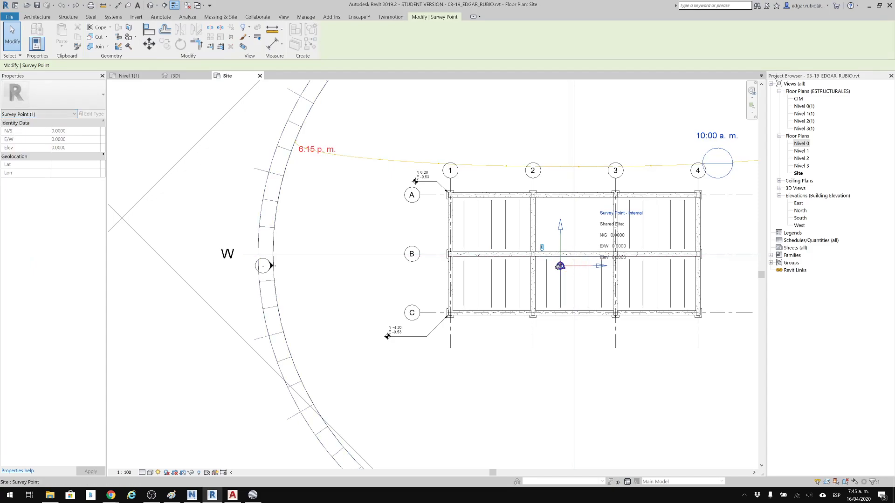
{"action": "left_click", "coordinate": [149, 45]}
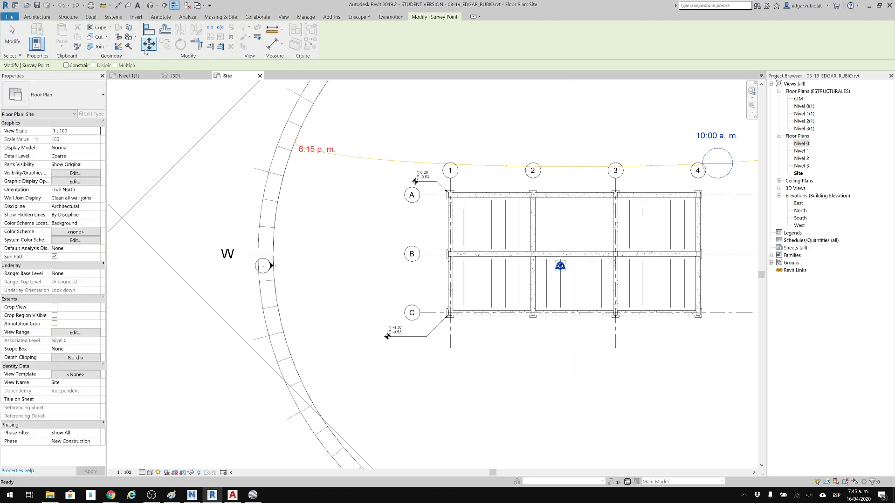
{"action": "middle_click_drag", "start_coordinate": [377, 263], "coordinate": [500, 326]}
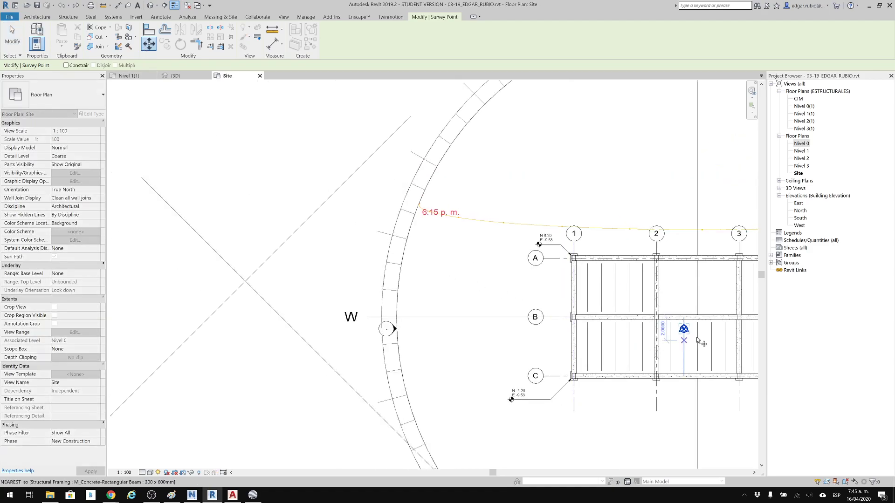
{"action": "left_click", "coordinate": [684, 329]}
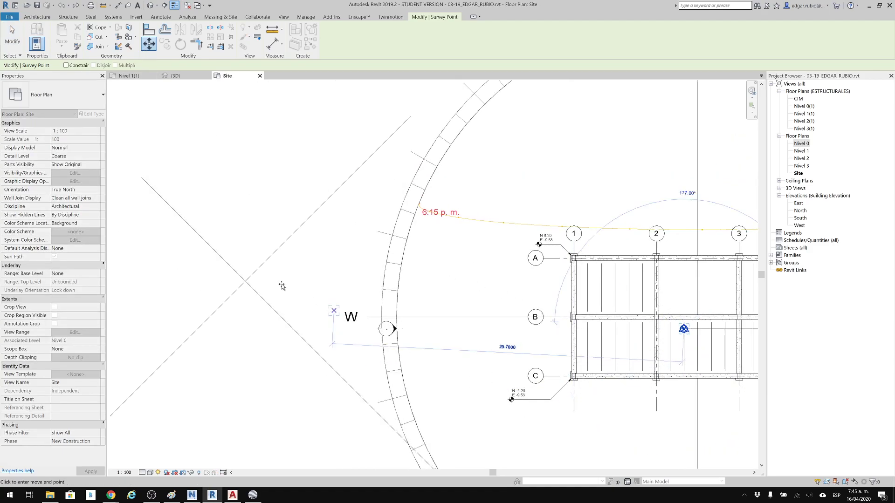
{"action": "left_click", "coordinate": [247, 282]}
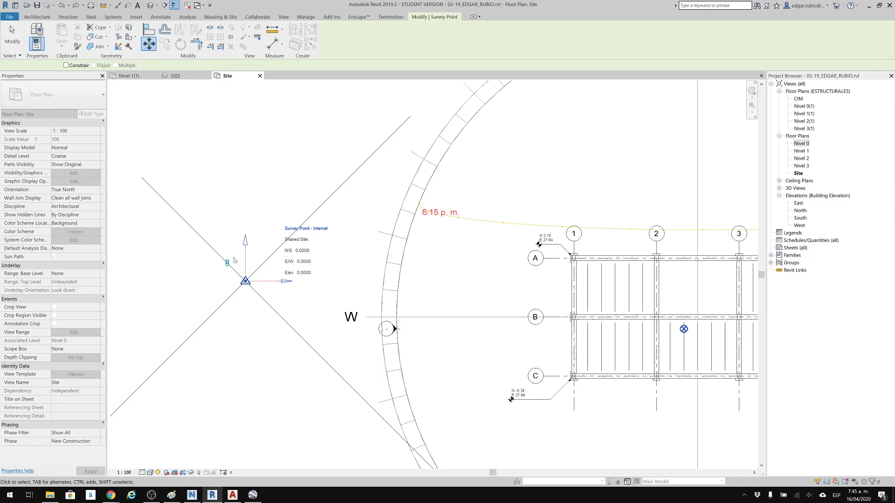
Check the labels of the 100350 mE and 116700 mN grid crossing in AutoCAD, and return to Revit.
{"action": "left_click", "coordinate": [232, 496]}
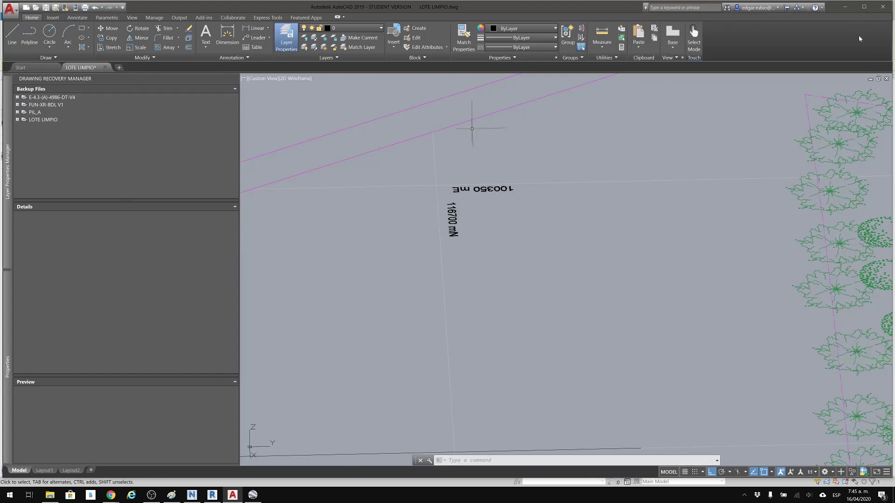
{"action": "left_click", "coordinate": [844, 6]}
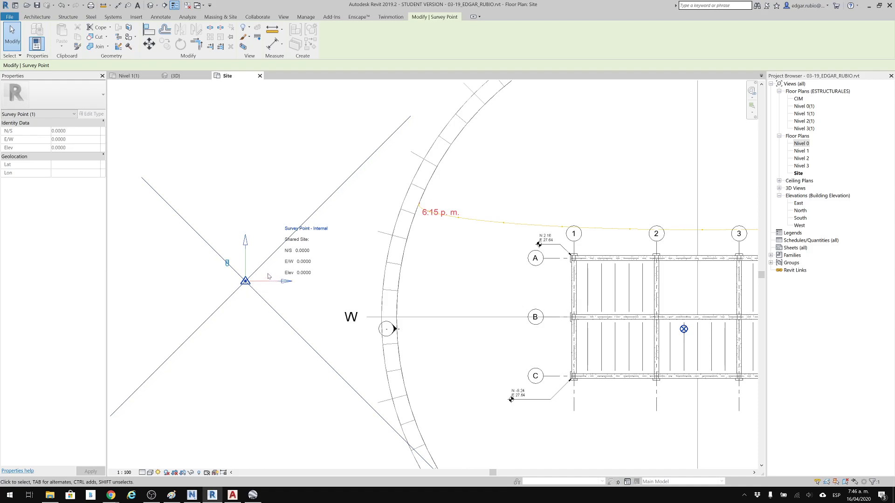
Unclip the survey point and set its N/S and E/W coordinates to 1.
{"action": "left_click", "coordinate": [227, 264]}
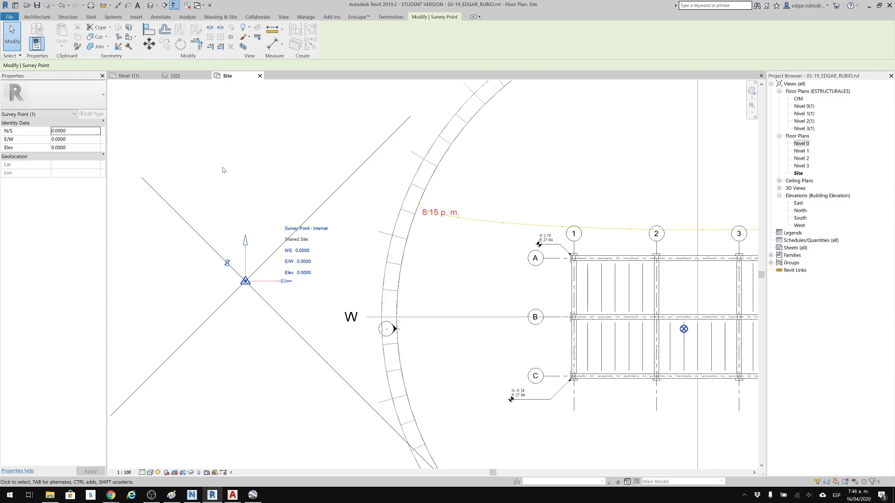
{"action": "left_click", "coordinate": [303, 252]}
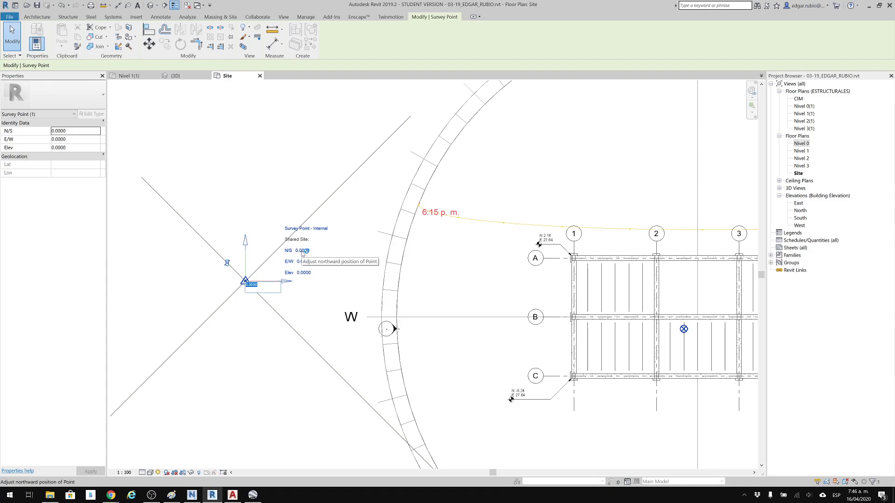
{"action": "key", "text": "BackSpace"}
{"action": "type", "text": "1"}
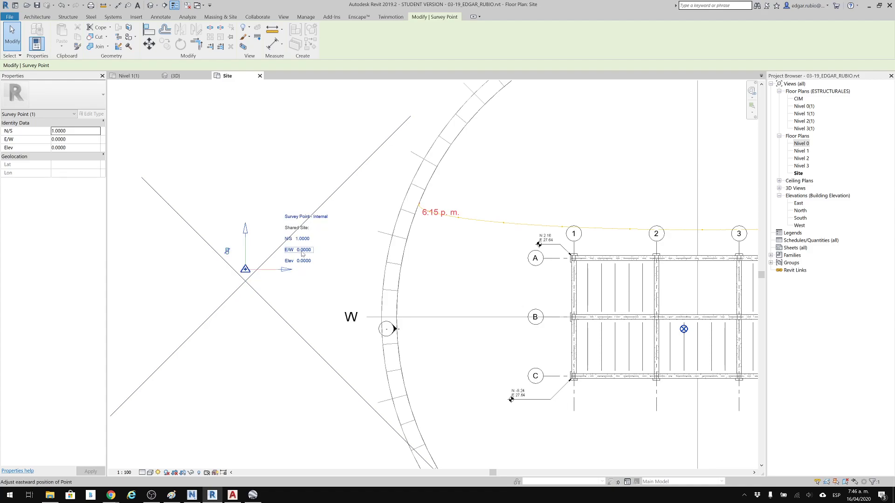
{"action": "key", "text": "Return"}
{"action": "left_click", "coordinate": [87, 140]}
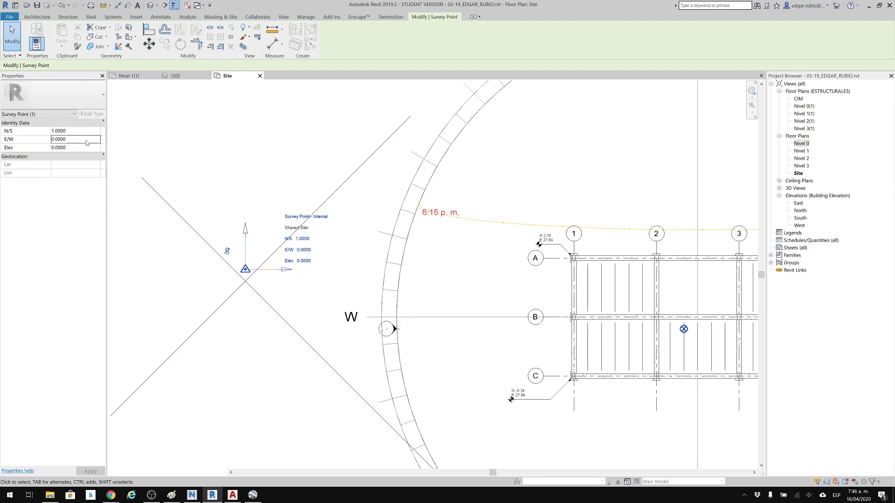
{"action": "type", "text": "1"}
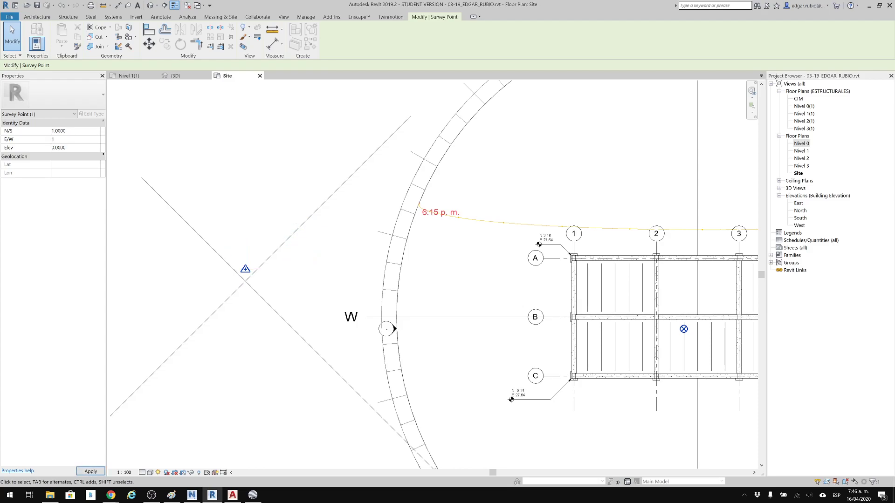
{"action": "key", "text": "Return"}
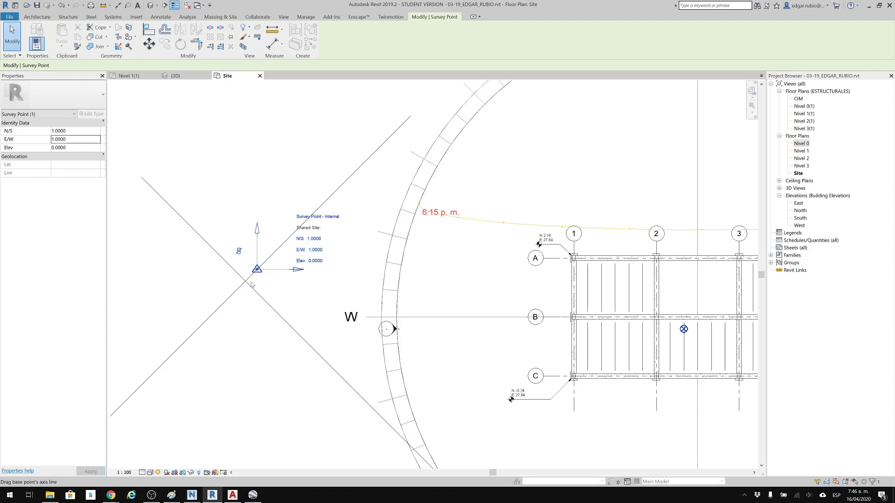
Move the unclipped survey point back onto the intersection of the two diagonal detail lines and deselect it.
{"action": "left_click", "coordinate": [149, 45]}
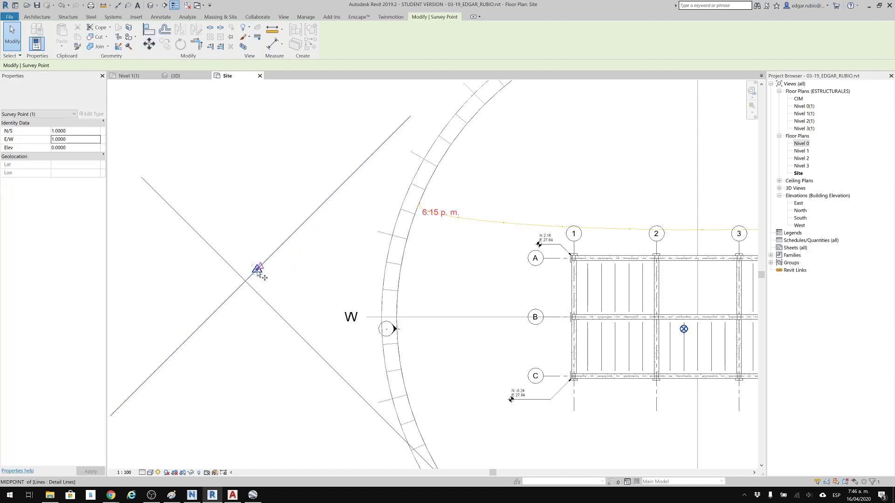
{"action": "left_click", "coordinate": [258, 270]}
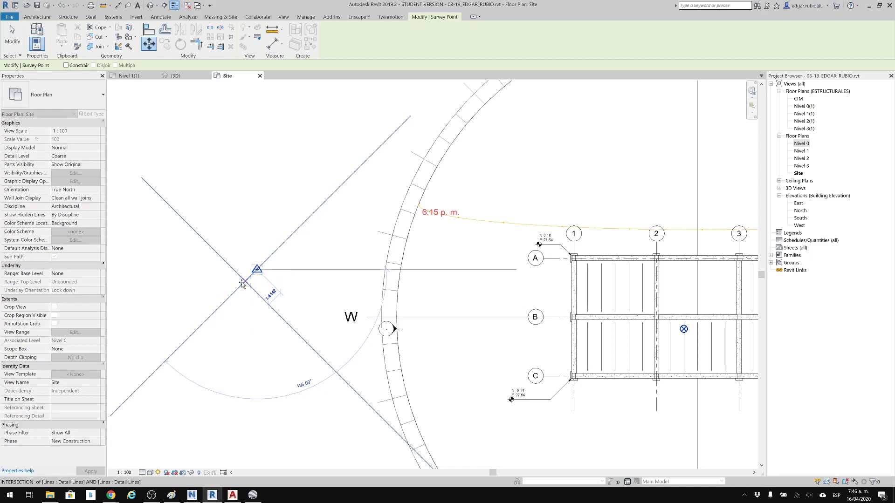
{"action": "left_click", "coordinate": [241, 282]}
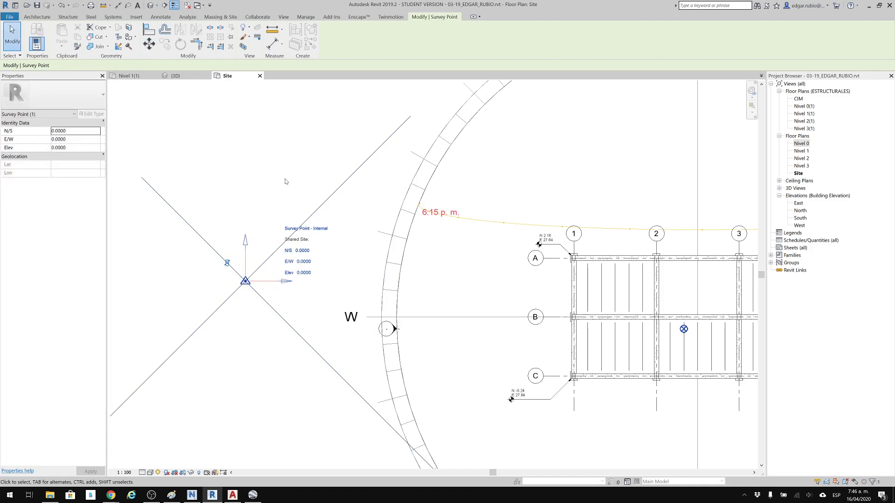
{"action": "left_click", "coordinate": [271, 145]}
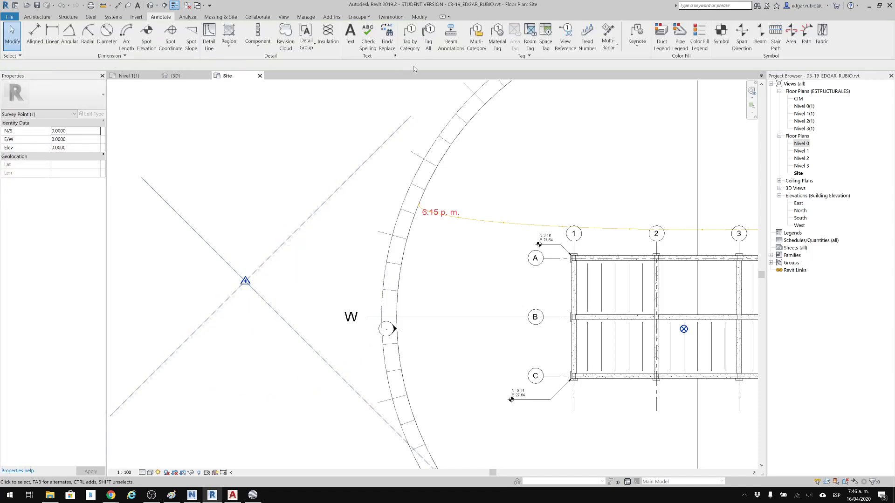
Start Specify Coordinates at Point on the survey point to enter new shared coordinates.
{"action": "left_click", "coordinate": [310, 18]}
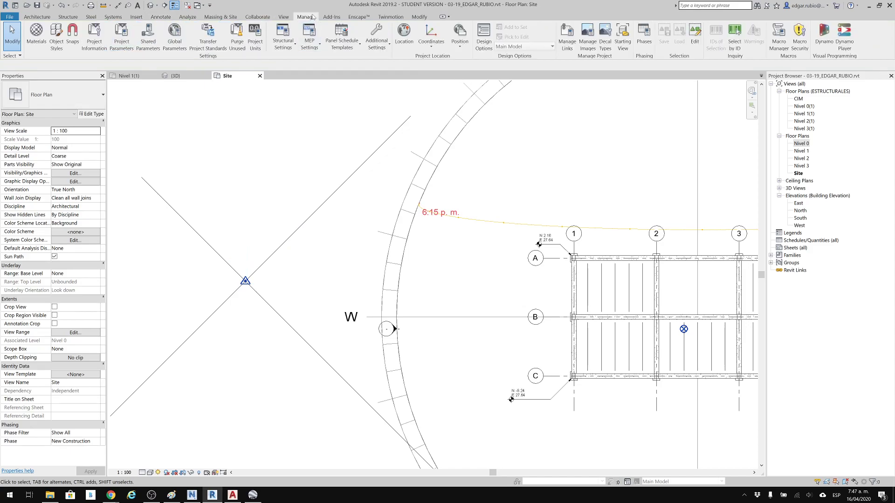
{"action": "left_click", "coordinate": [431, 43]}
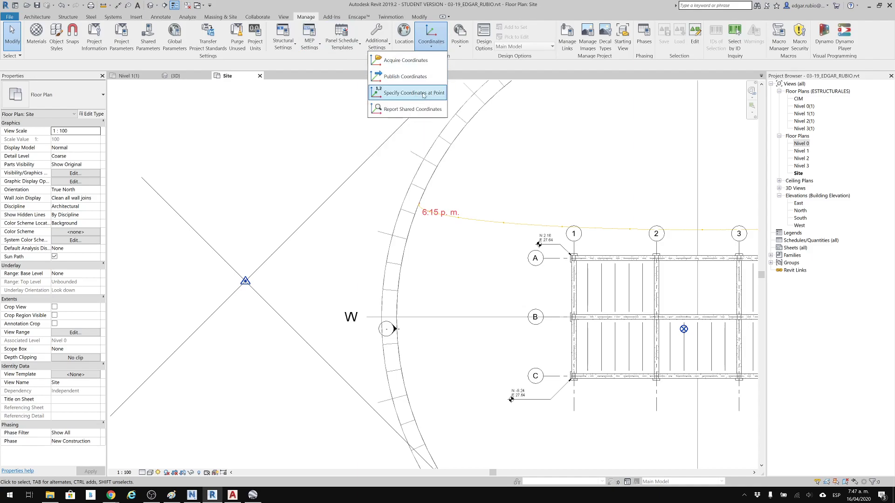
{"action": "left_click", "coordinate": [407, 109]}
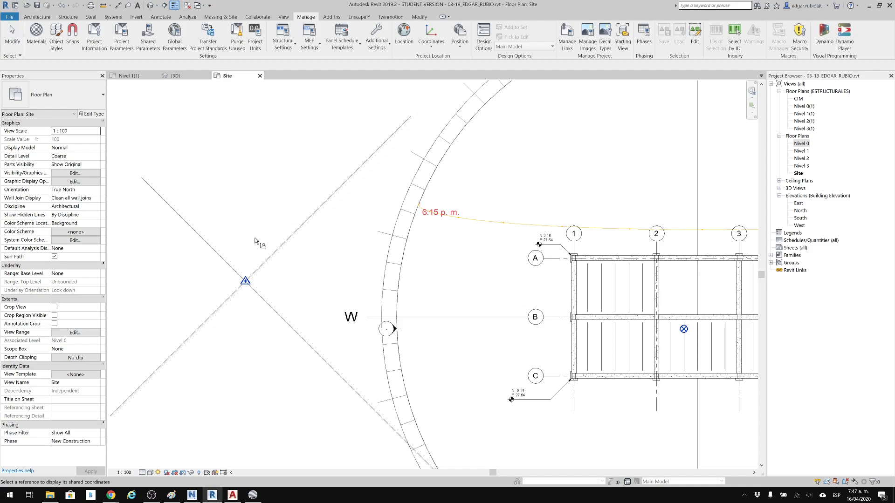
{"action": "left_click", "coordinate": [245, 282]}
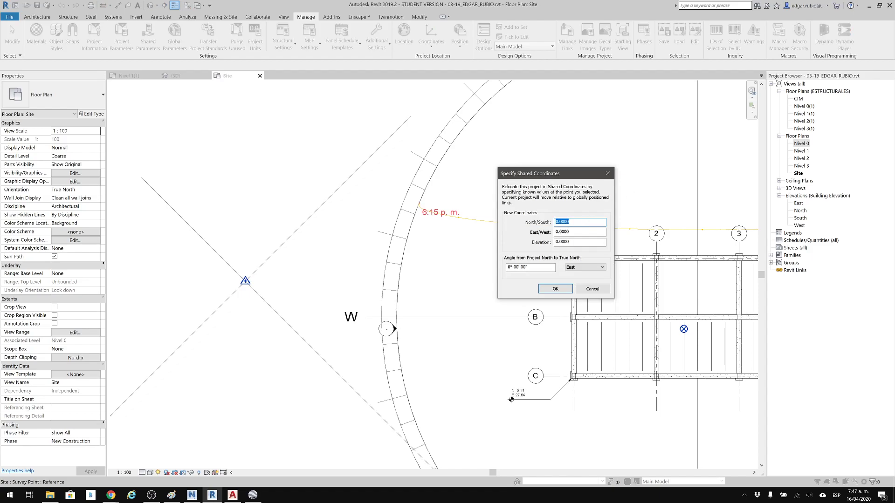
{"action": "left_click", "coordinate": [580, 222]}
Check the grid crossing's coordinate labels in AutoCAD and the Río Iro location in Google Earth Pro, and return to Revit.
{"action": "left_click", "coordinate": [231, 498]}
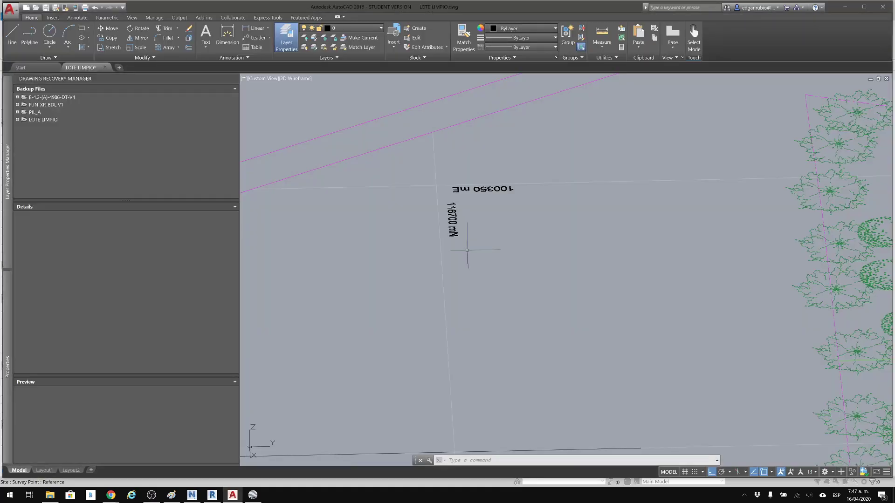
{"action": "left_click", "coordinate": [844, 6]}
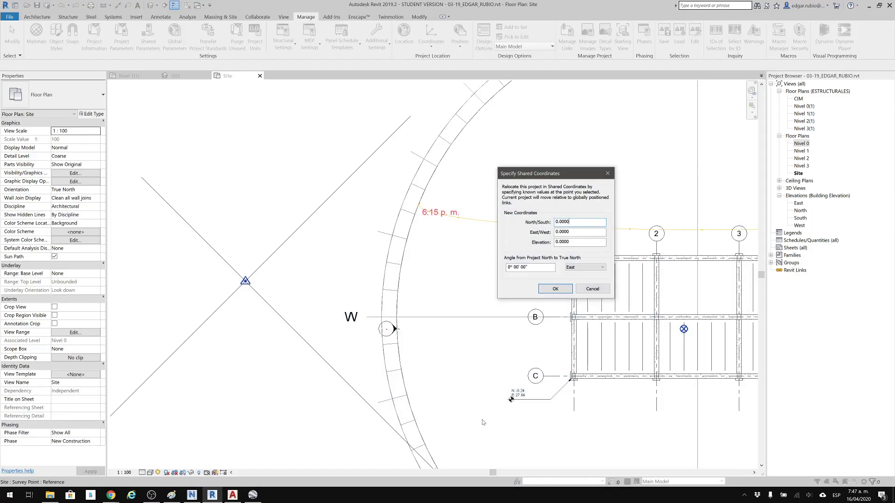
{"action": "left_click", "coordinate": [252, 497]}
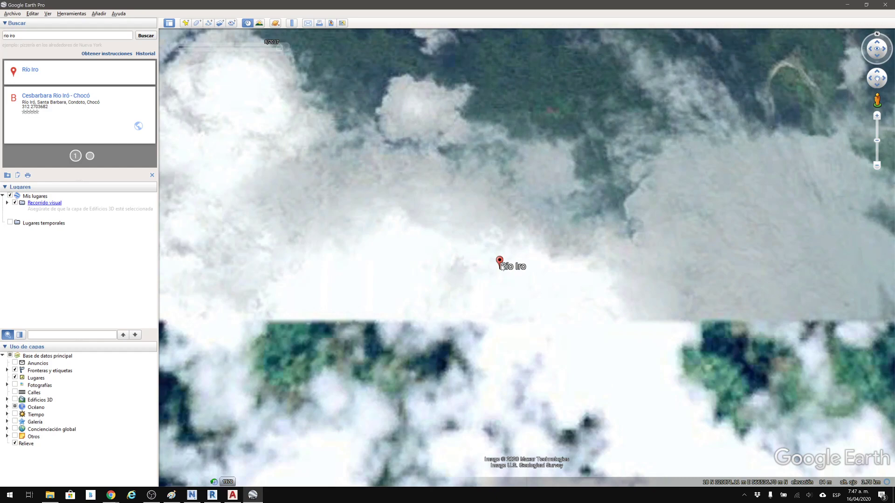
{"action": "left_click", "coordinate": [847, 5]}
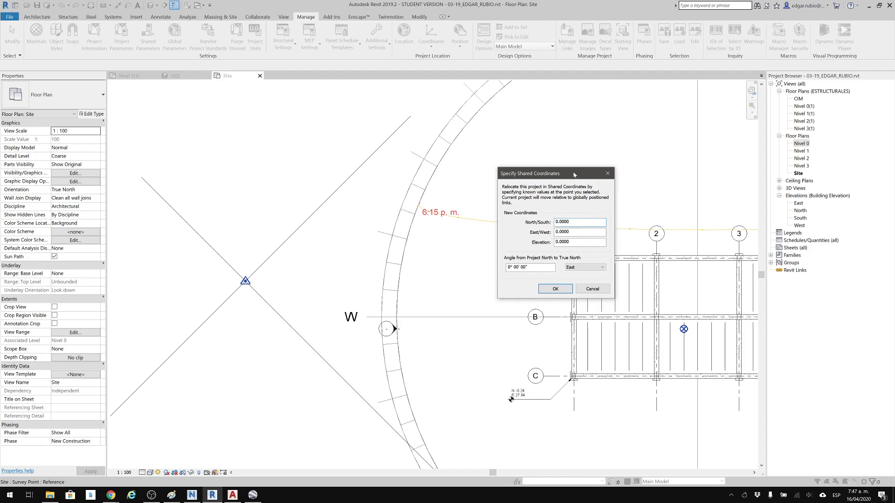
{"action": "left_click", "coordinate": [232, 495]}
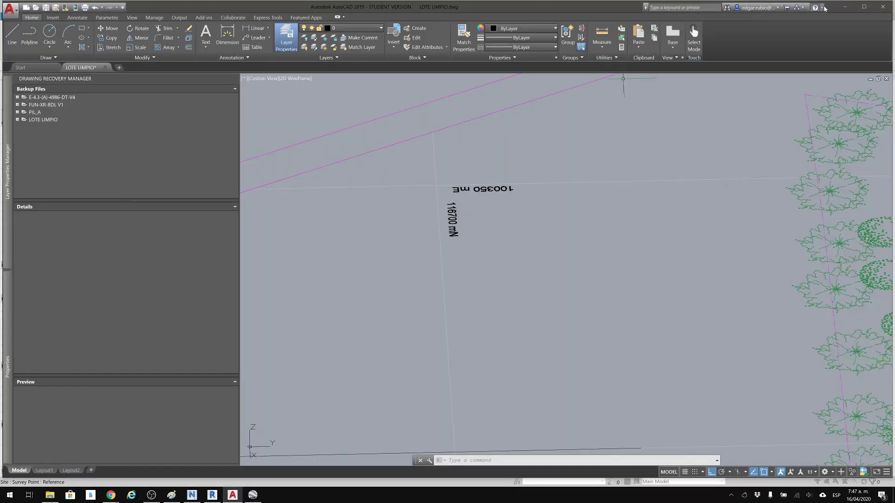
{"action": "left_click", "coordinate": [845, 7]}
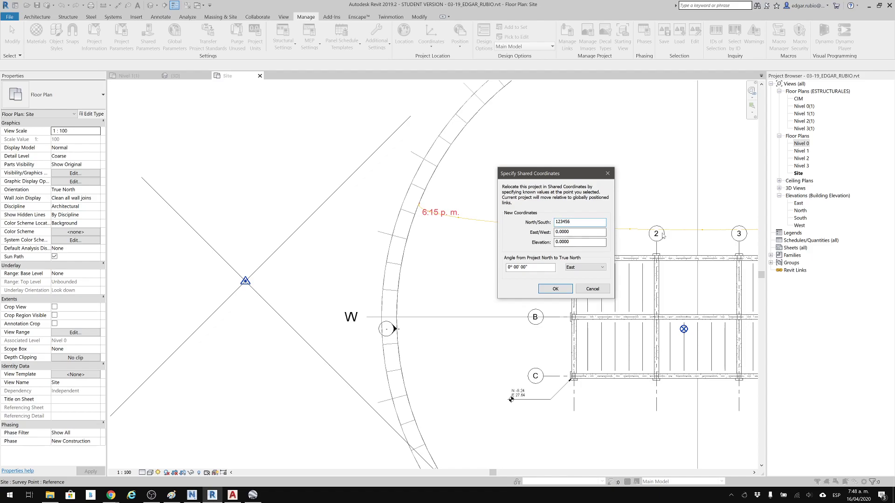
Set the survey point's shared coordinates to North/South 123456, East/West 98765 and Elevation 2616, taking the elevation from the AutoCAD level text.
{"action": "key", "text": "Tab"}
{"action": "left_click", "coordinate": [233, 497]}
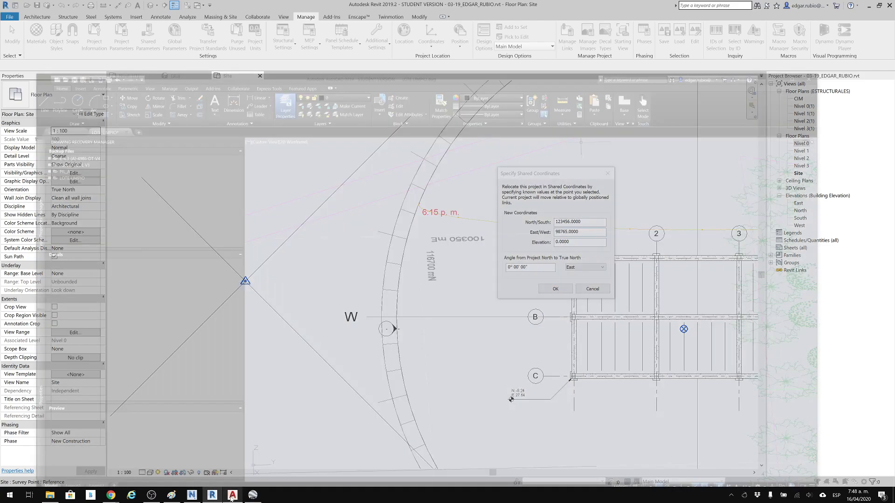
{"action": "scroll", "coordinate": [443, 233], "scroll_direction": "down", "scroll_amount": 6}
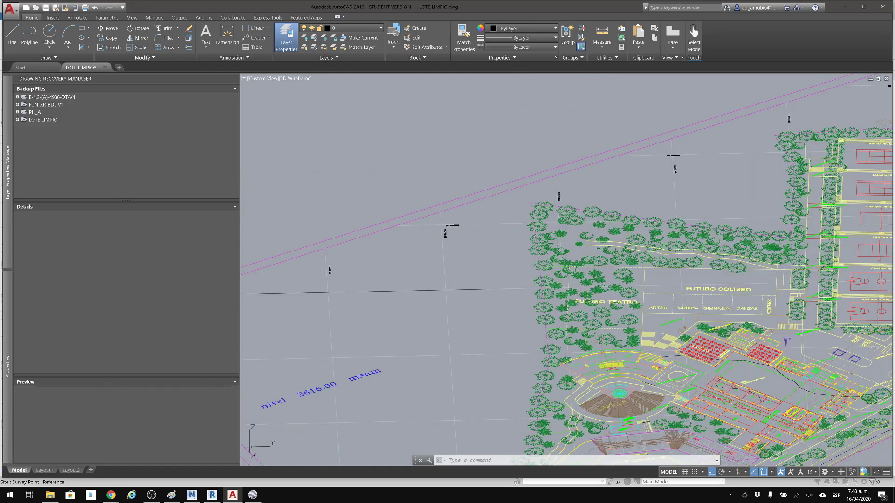
{"action": "middle_click_drag", "start_coordinate": [590, 224], "coordinate": [598, 217]}
{"action": "scroll", "coordinate": [384, 264], "scroll_direction": "up", "scroll_amount": 8}
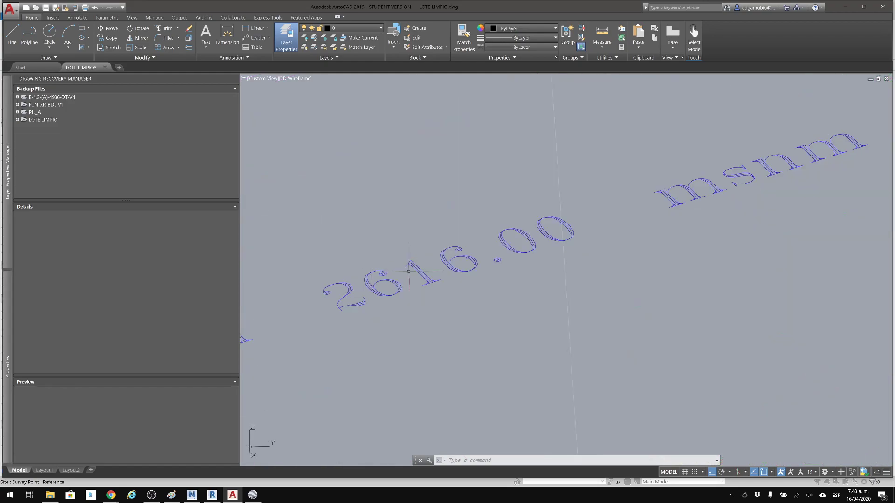
{"action": "left_click", "coordinate": [845, 7]}
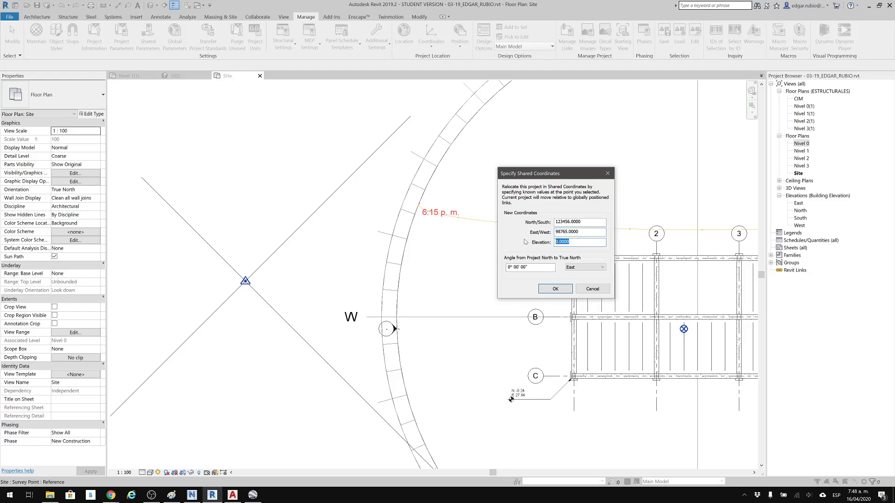
{"action": "type", "text": "2616"}
{"action": "left_click", "coordinate": [556, 287]}
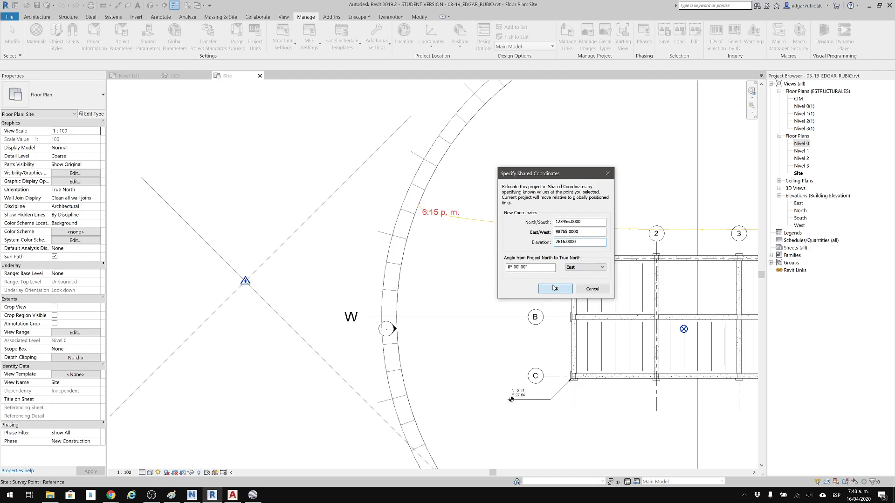
Examine the spot coordinates at grid intersection A-1 and the survey point's position relative to the structure in the Site plan.
{"action": "scroll", "coordinate": [540, 243], "scroll_direction": "up", "scroll_amount": 2}
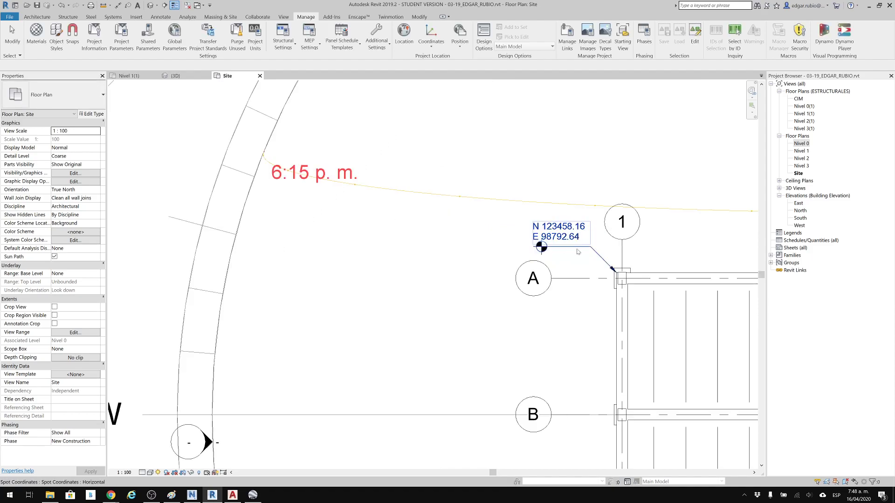
{"action": "scroll", "coordinate": [540, 243], "scroll_direction": "up", "scroll_amount": 1}
{"action": "scroll", "coordinate": [529, 236], "scroll_direction": "up", "scroll_amount": 1}
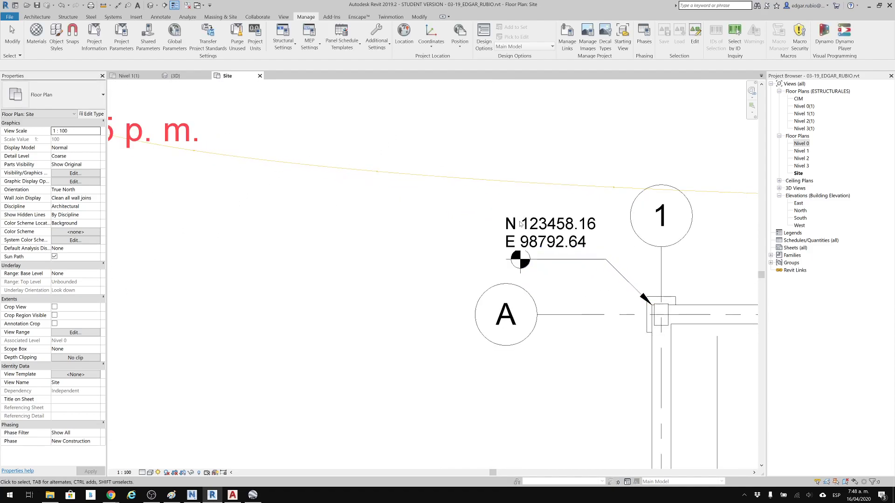
{"action": "middle_click_drag", "start_coordinate": [522, 195], "coordinate": [354, 125]}
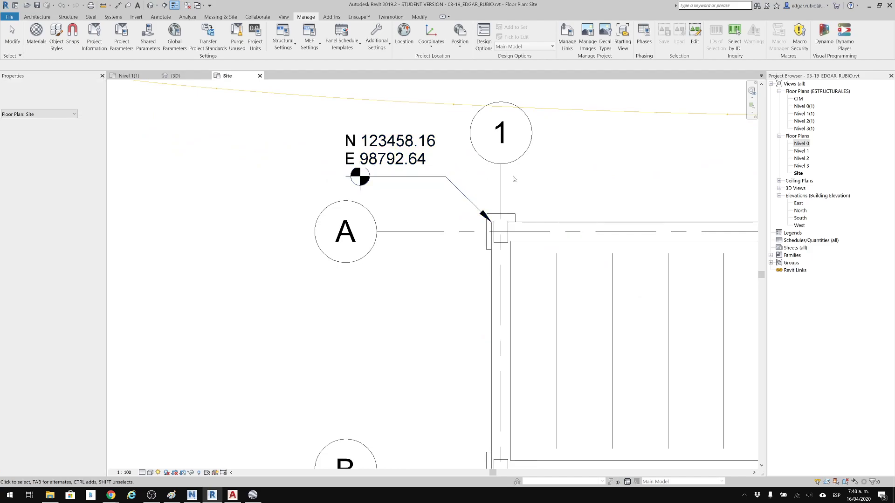
{"action": "scroll", "coordinate": [480, 219], "scroll_direction": "down", "scroll_amount": 1}
{"action": "scroll", "coordinate": [480, 220], "scroll_direction": "down", "scroll_amount": 4}
{"action": "middle_click_drag", "start_coordinate": [458, 212], "coordinate": [504, 339]}
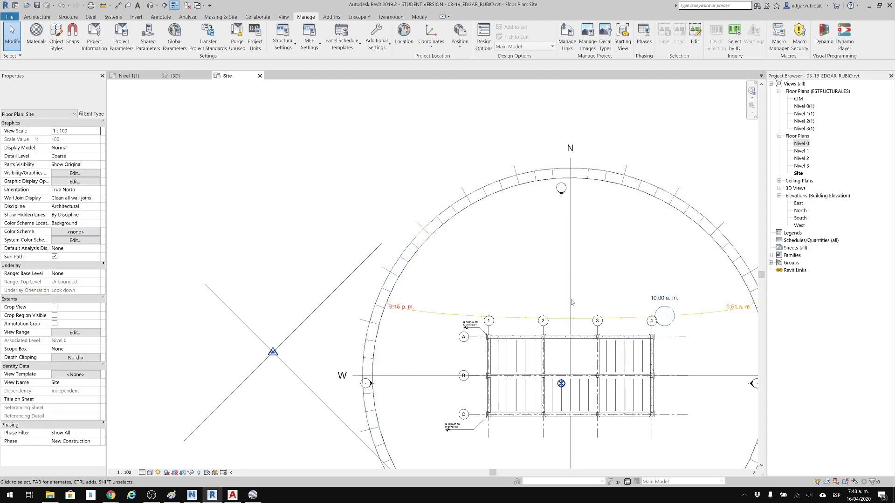
{"action": "scroll", "coordinate": [577, 277], "scroll_direction": "down", "scroll_amount": 1}
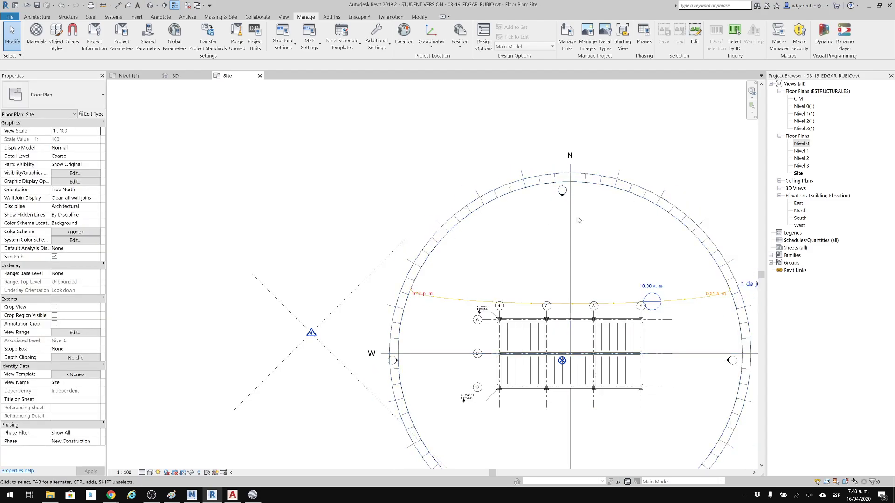
{"action": "middle_click_drag", "start_coordinate": [435, 242], "coordinate": [493, 195]}
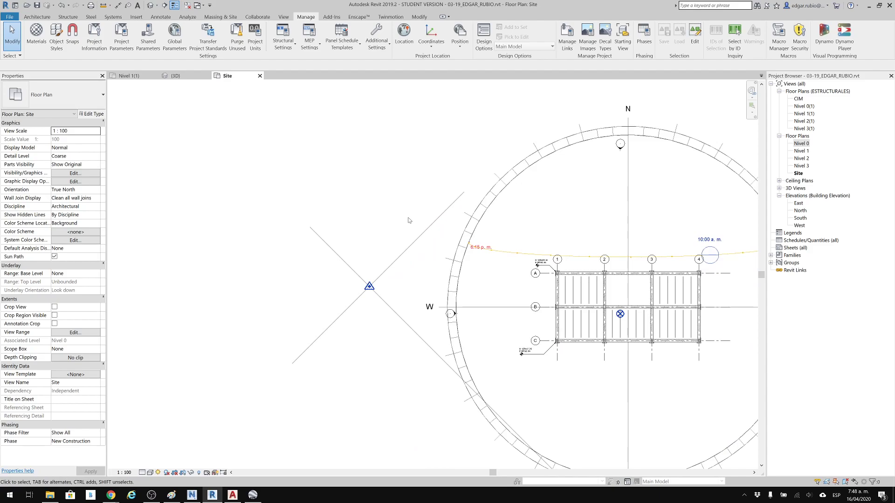
{"action": "scroll", "coordinate": [383, 236], "scroll_direction": "up", "scroll_amount": 1}
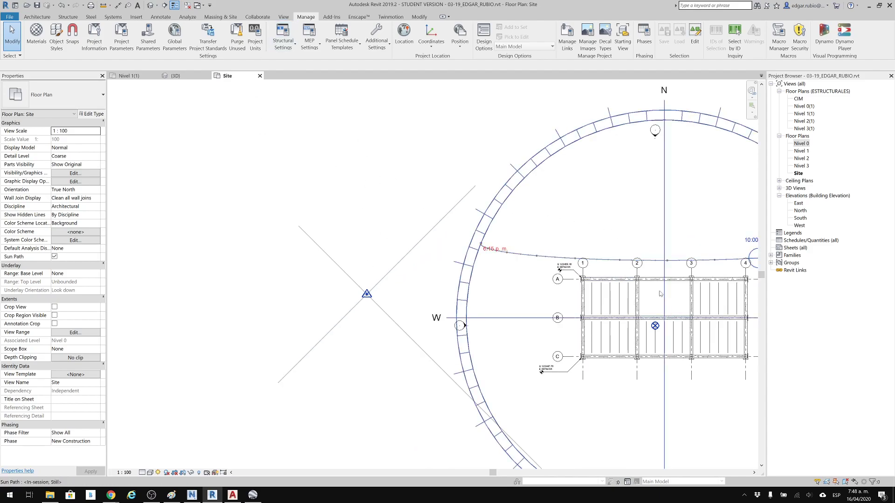
{"action": "left_click", "coordinate": [97, 189]}
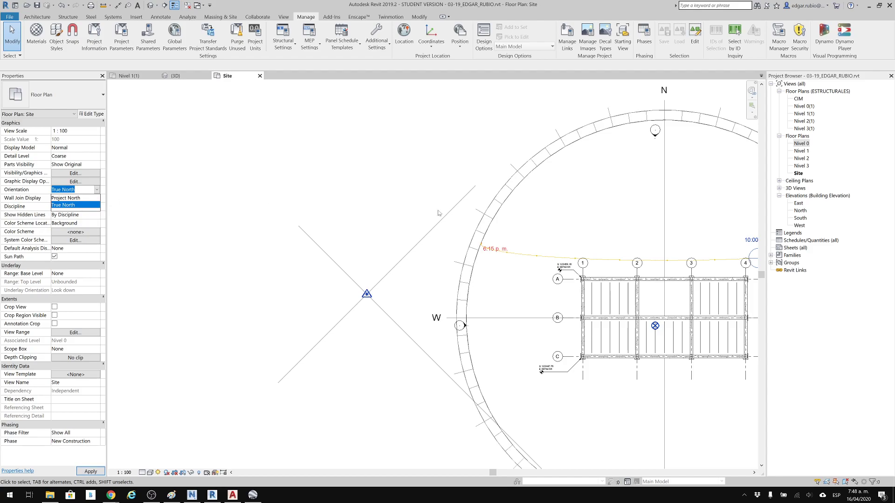
{"action": "left_click", "coordinate": [398, 187]}
{"action": "left_click", "coordinate": [431, 37]}
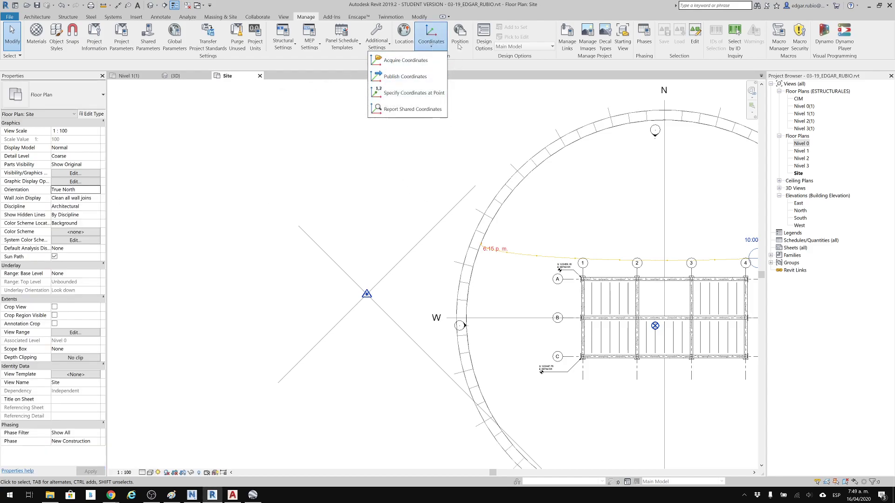
{"action": "left_click", "coordinate": [387, 69]}
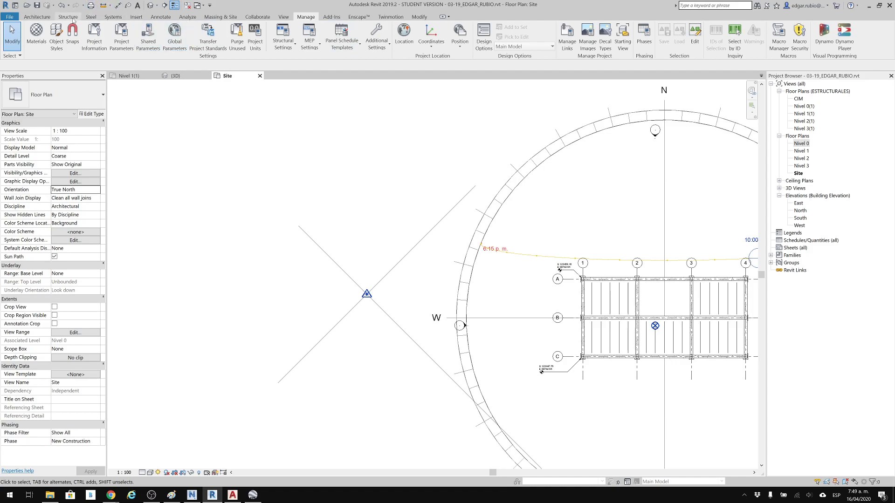
Draw a vertical detail line up from the diagonal line that runs northeast of the survey point in the Site plan.
{"action": "left_click", "coordinate": [155, 19]}
{"action": "left_click", "coordinate": [209, 33]}
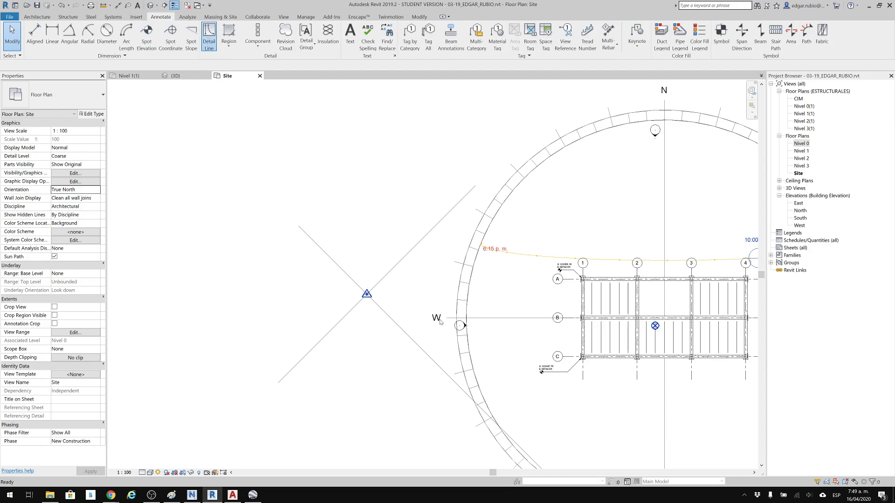
{"action": "left_click", "coordinate": [405, 282]}
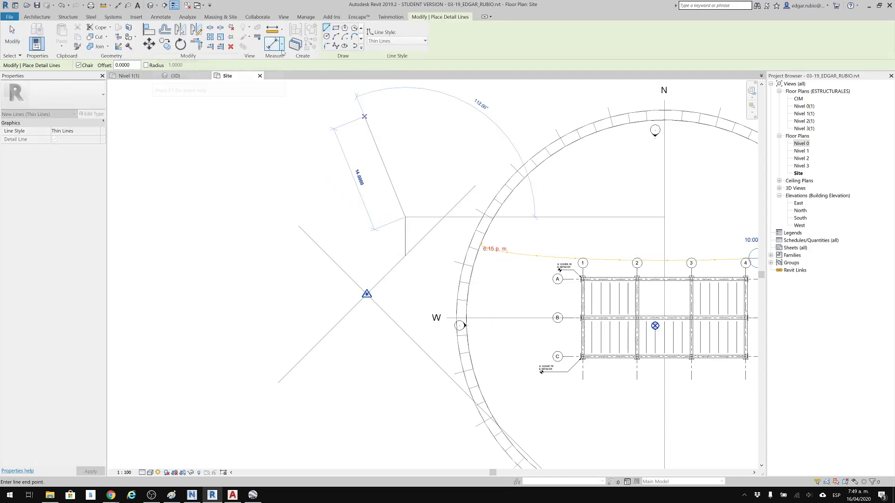
Measure the angle between the vertical detail line and the diagonal line with an angular dimension, and delete the vertical line.
{"action": "left_click", "coordinate": [281, 44]}
{"action": "left_click", "coordinate": [254, 93]}
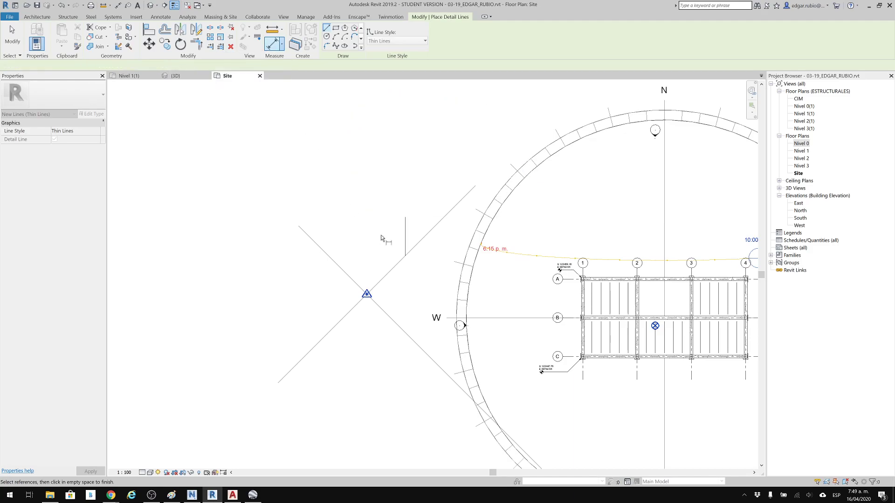
{"action": "left_click", "coordinate": [405, 232]}
{"action": "left_click", "coordinate": [423, 237]}
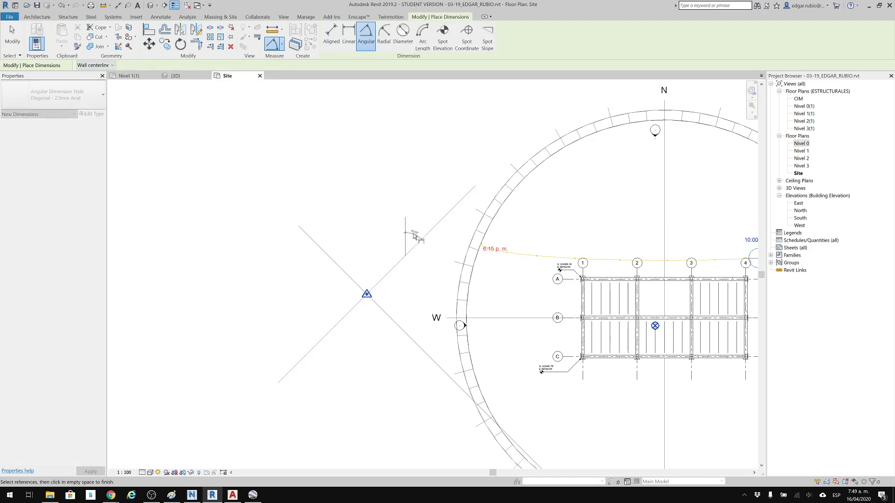
{"action": "scroll", "coordinate": [413, 232], "scroll_direction": "up", "scroll_amount": 1}
{"action": "scroll", "coordinate": [413, 231], "scroll_direction": "up", "scroll_amount": 3}
{"action": "scroll", "coordinate": [410, 219], "scroll_direction": "down", "scroll_amount": 4}
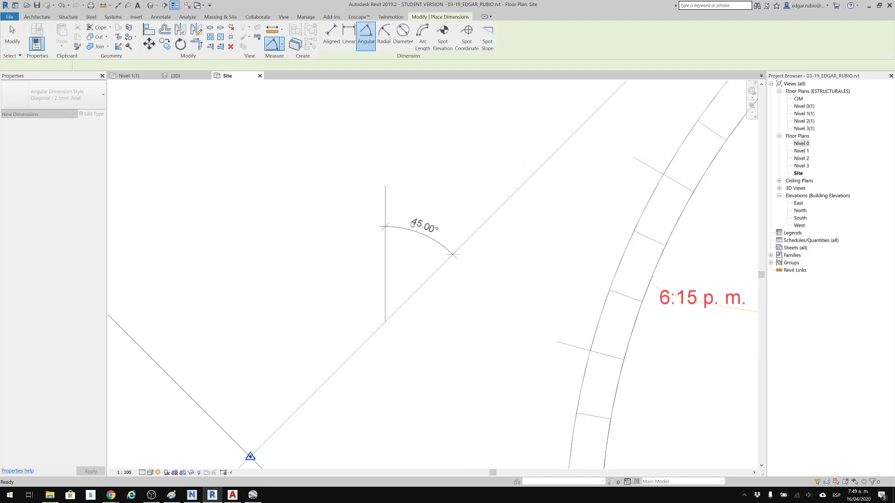
{"action": "key", "text": "Escape"}
{"action": "key", "text": "Escape"}
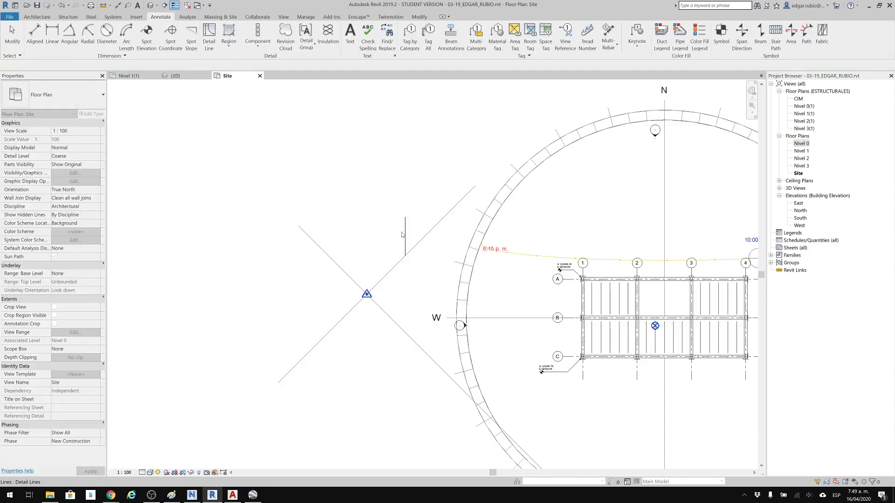
{"action": "left_click", "coordinate": [405, 230]}
{"action": "key", "text": "Delete"}
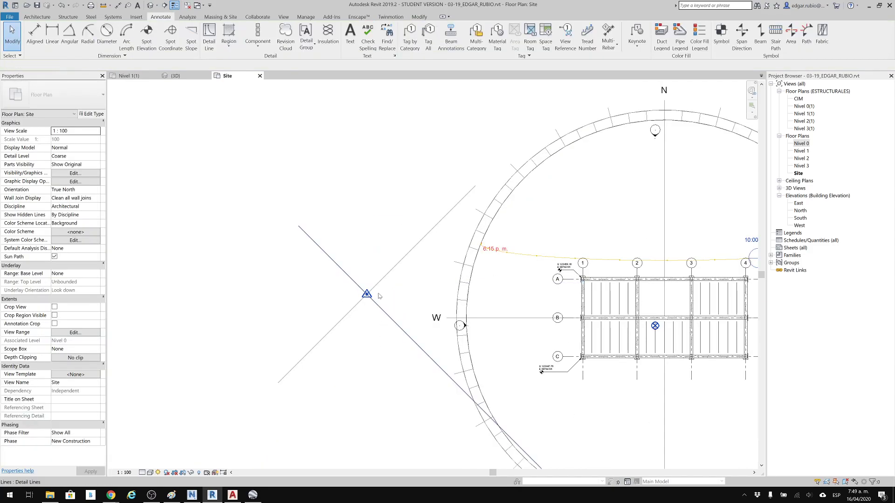
Specify coordinates at the survey point with an angle of 45° East from Project North to True North.
{"action": "scroll", "coordinate": [375, 295], "scroll_direction": "up", "scroll_amount": 3}
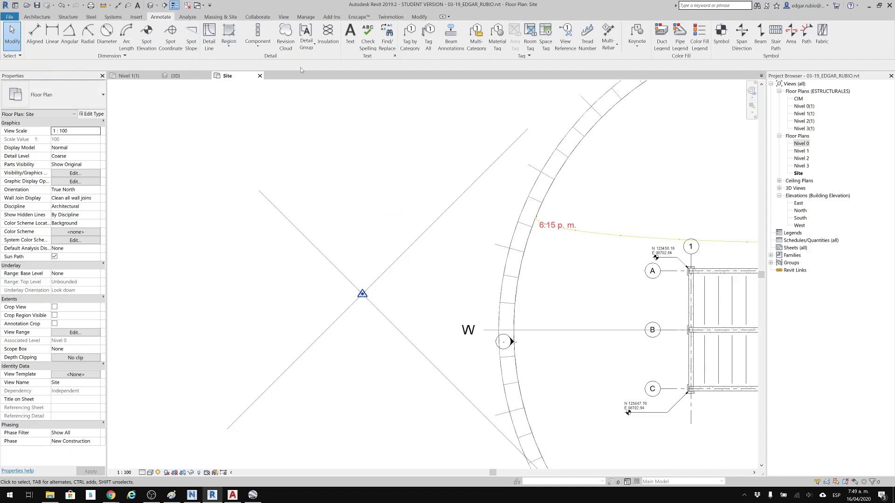
{"action": "left_click", "coordinate": [306, 17]}
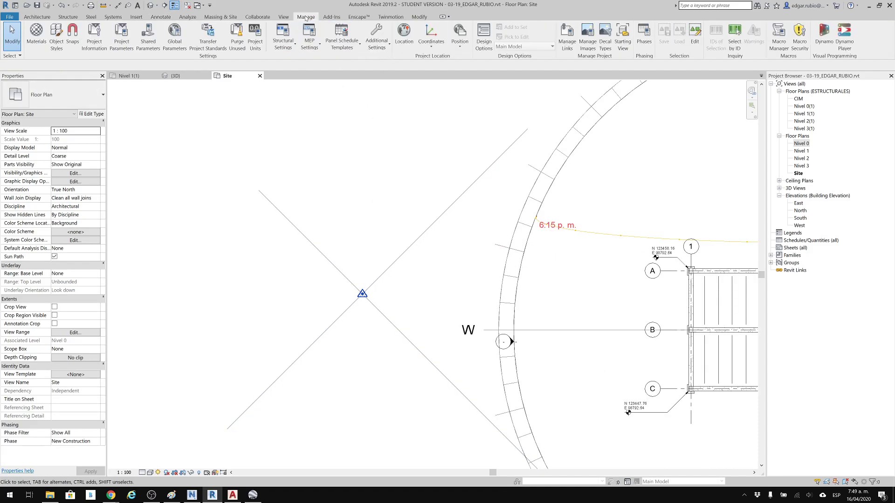
{"action": "left_click", "coordinate": [426, 46]}
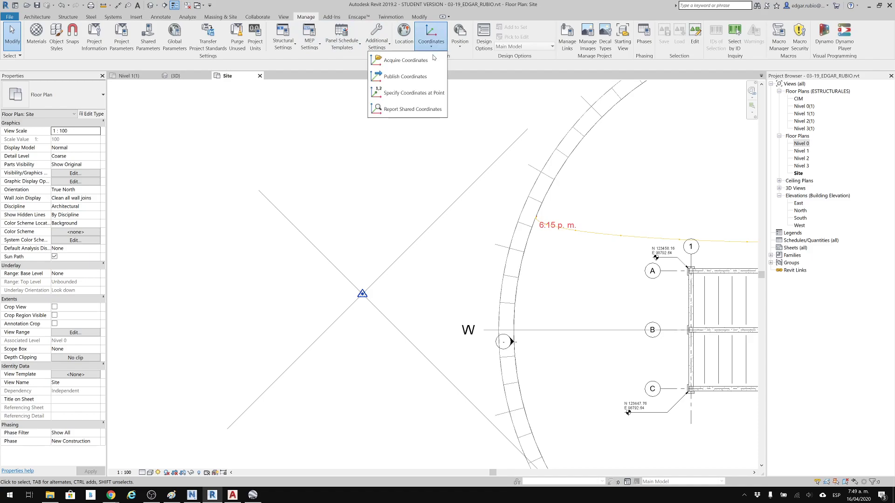
{"action": "left_click", "coordinate": [403, 94]}
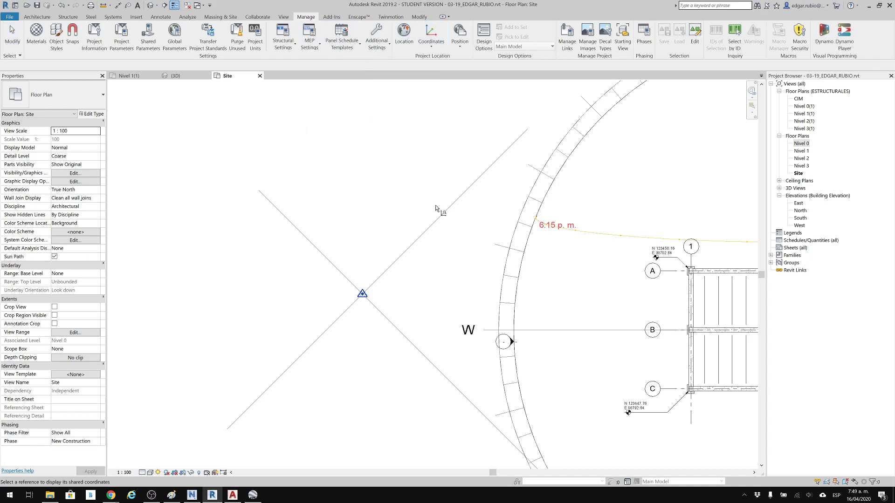
{"action": "left_click", "coordinate": [362, 295]}
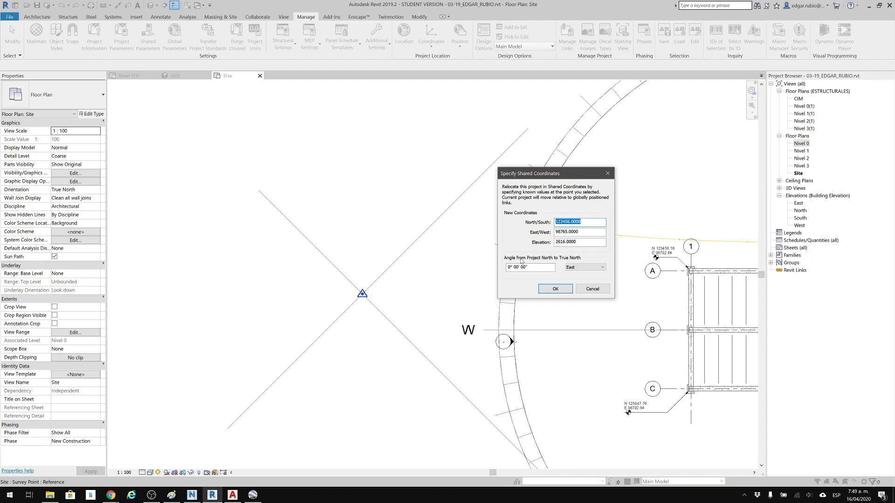
{"action": "left_click", "coordinate": [578, 268]}
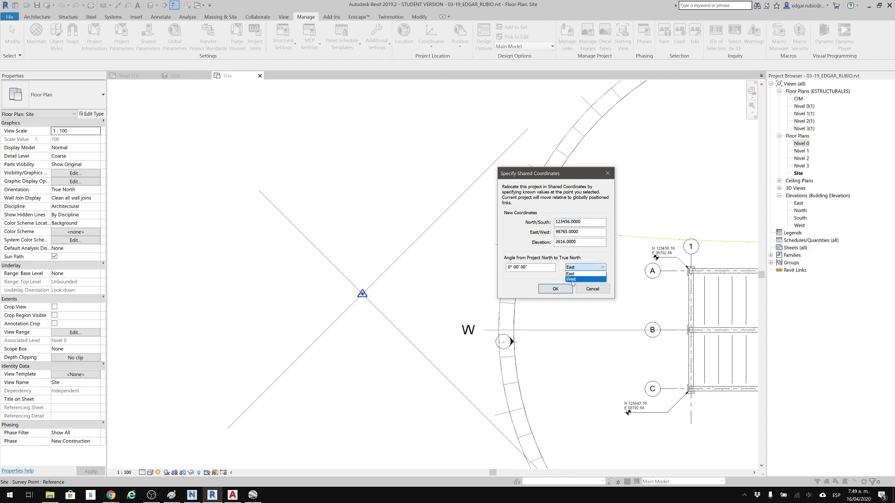
{"action": "left_click", "coordinate": [541, 265]}
{"action": "left_click", "coordinate": [541, 267]}
{"action": "left_click_drag", "start_coordinate": [542, 267], "coordinate": [501, 267]}
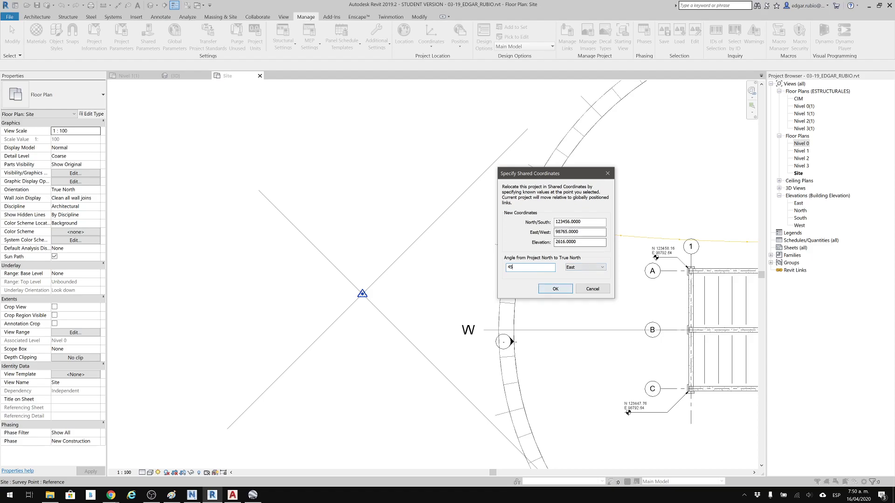
{"action": "left_click", "coordinate": [561, 292]}
Check the rotated structure in the Site plan and the survey point's shared coordinates.
{"action": "scroll", "coordinate": [541, 237], "scroll_direction": "down", "scroll_amount": 5}
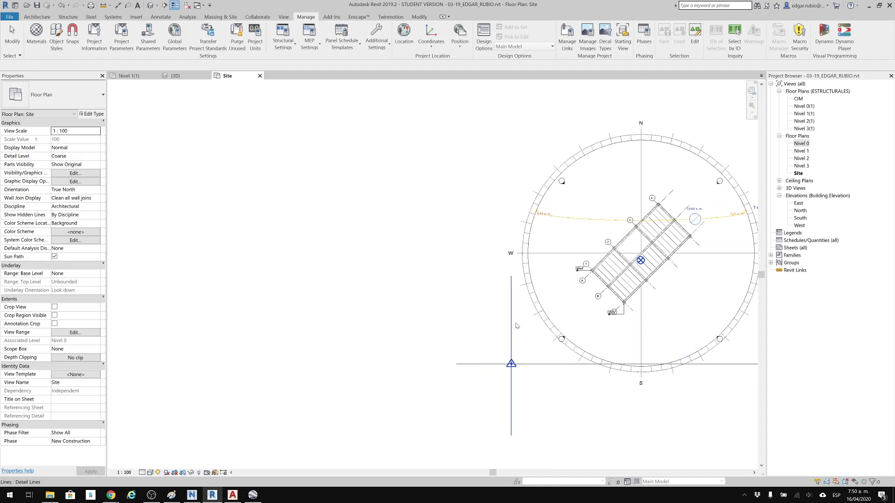
{"action": "scroll", "coordinate": [516, 327], "scroll_direction": "up", "scroll_amount": 3}
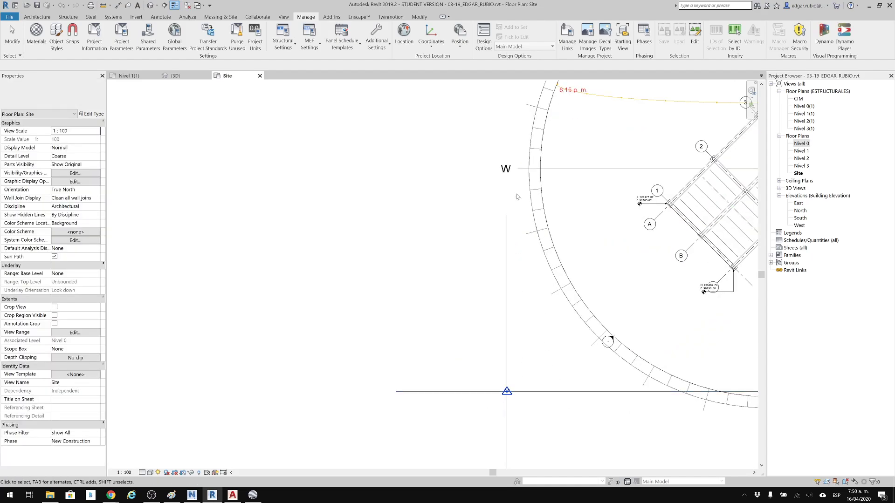
{"action": "middle_click_drag", "start_coordinate": [589, 410], "coordinate": [461, 391]}
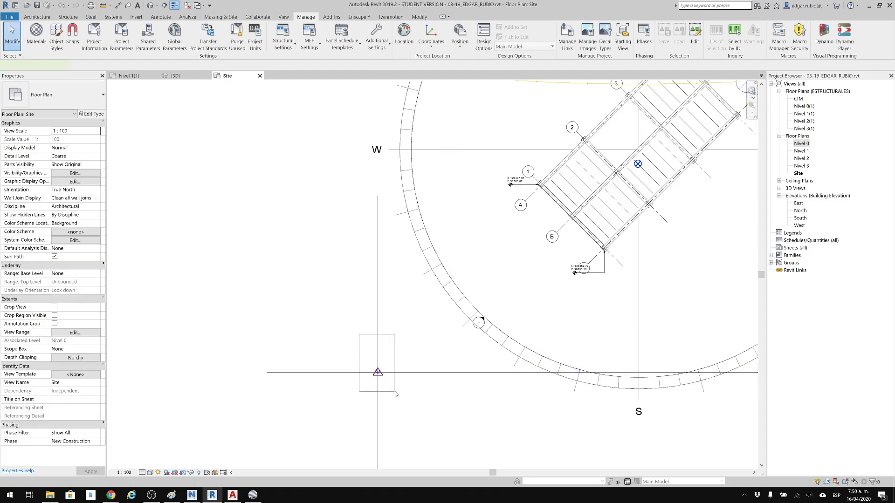
{"action": "left_click", "coordinate": [378, 372]}
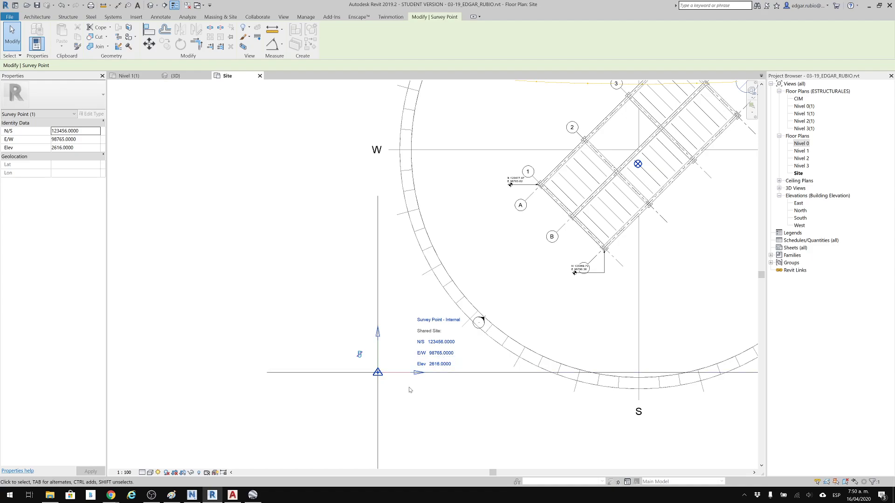
{"action": "left_click", "coordinate": [405, 401]}
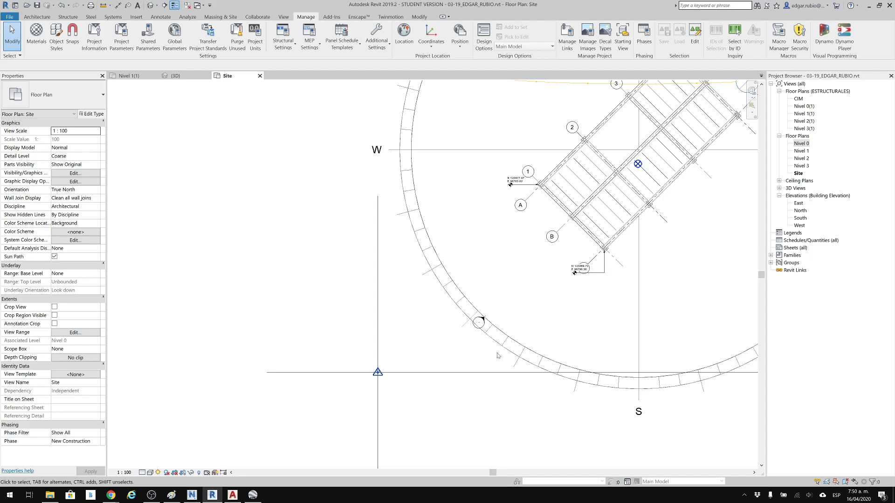
Set the Site view's orientation to Project North.
{"action": "scroll", "coordinate": [462, 269], "scroll_direction": "down", "scroll_amount": 4}
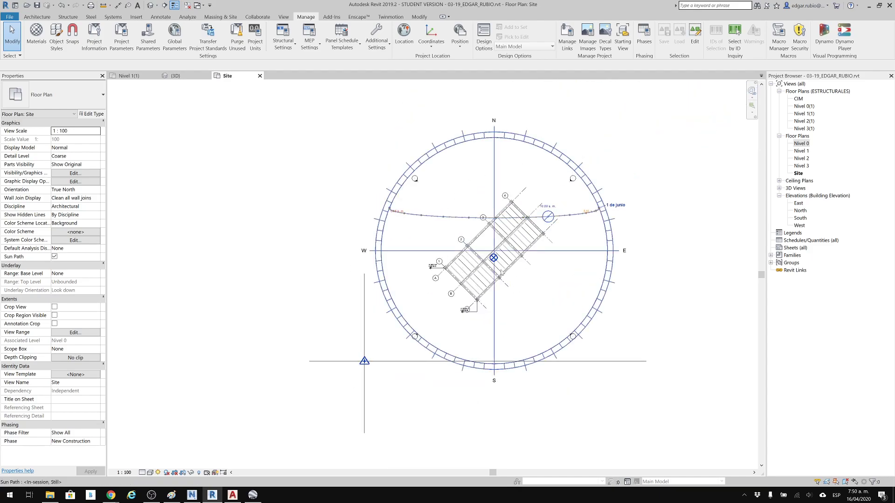
{"action": "left_click", "coordinate": [98, 192]}
{"action": "left_click", "coordinate": [97, 190]}
{"action": "left_click", "coordinate": [87, 197]}
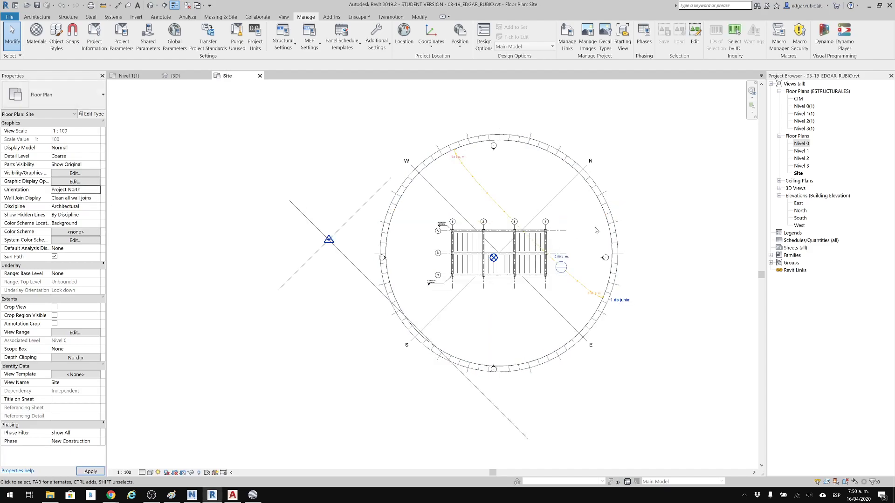
Place a spot coordinate with a leader at the structure's outer corner near grid intersection A-4.
{"action": "scroll", "coordinate": [466, 231], "scroll_direction": "up", "scroll_amount": 4}
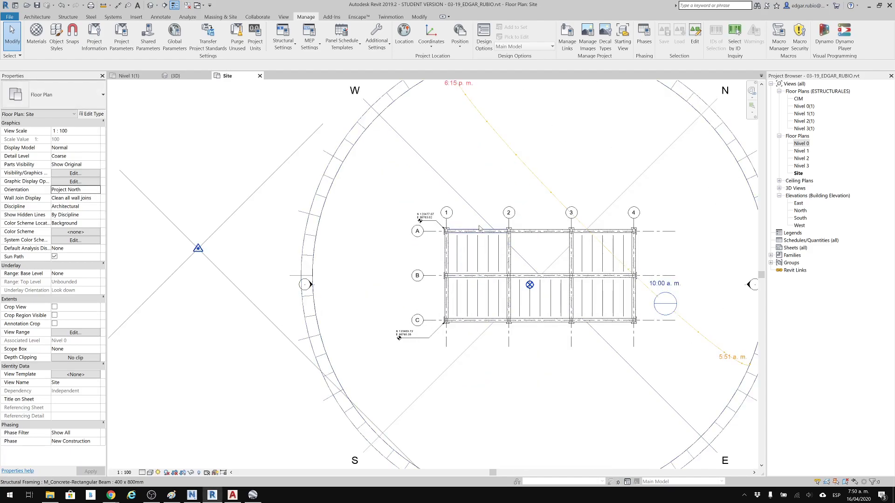
{"action": "scroll", "coordinate": [479, 224], "scroll_direction": "up", "scroll_amount": 3}
{"action": "middle_click_drag", "start_coordinate": [438, 223], "coordinate": [305, 179]}
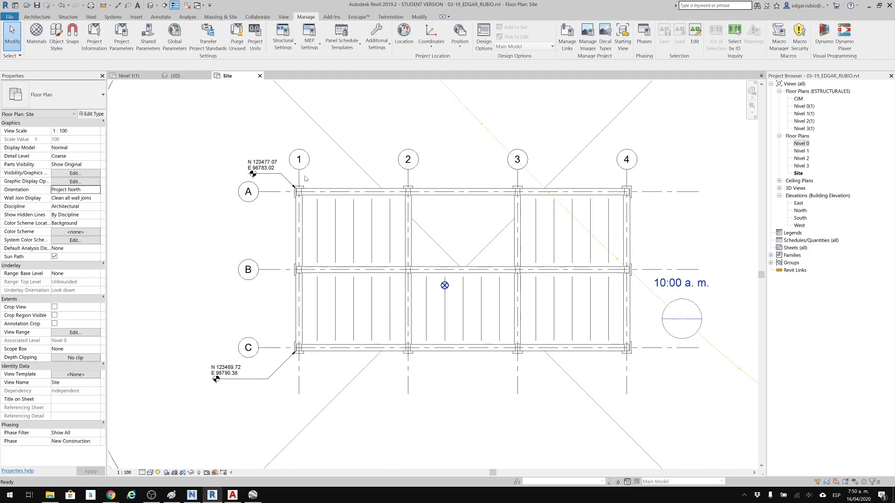
{"action": "left_click", "coordinate": [160, 17]}
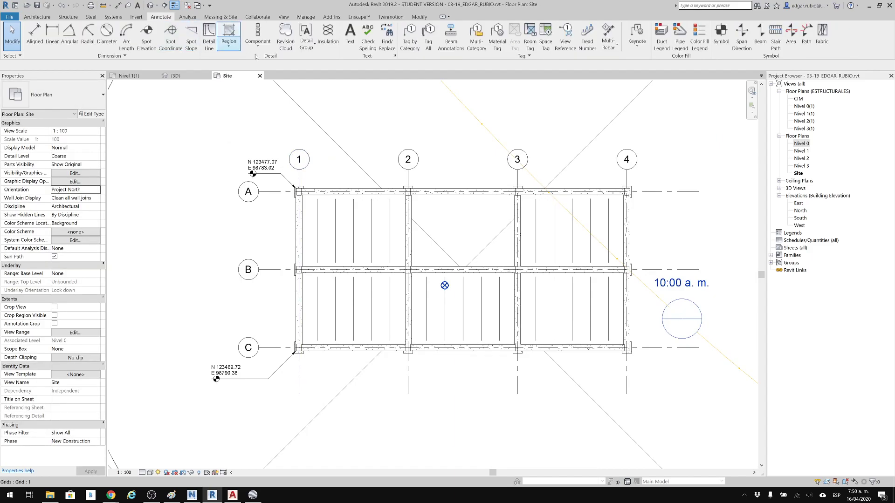
{"action": "left_click", "coordinate": [171, 35]}
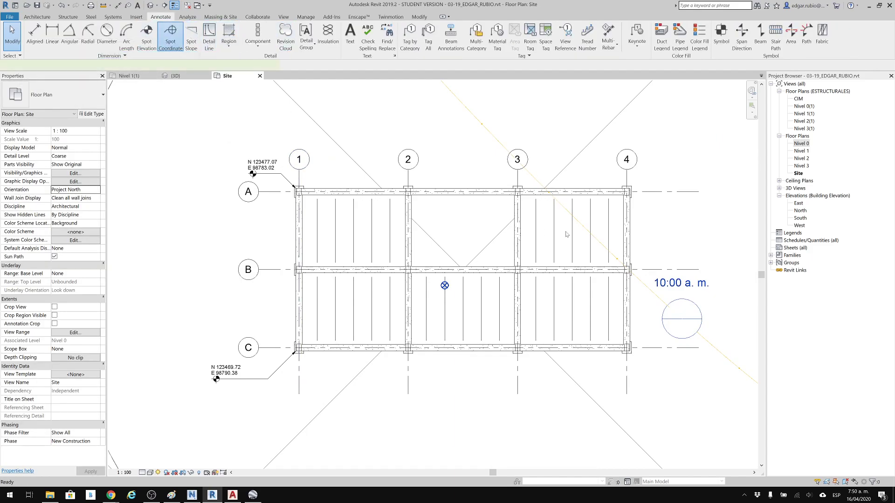
{"action": "left_click", "coordinate": [629, 191]}
{"action": "left_click", "coordinate": [656, 168]}
{"action": "left_click", "coordinate": [694, 169]}
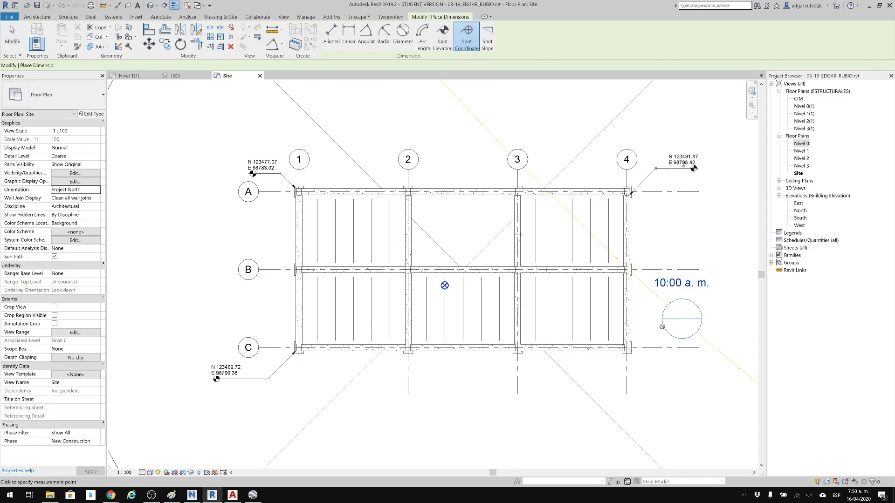
Place a spot coordinate with a leader at the structure's outer corner near grid intersection C-4.
{"action": "left_click", "coordinate": [631, 353]}
{"action": "left_click", "coordinate": [656, 377]}
{"action": "left_click", "coordinate": [703, 377]}
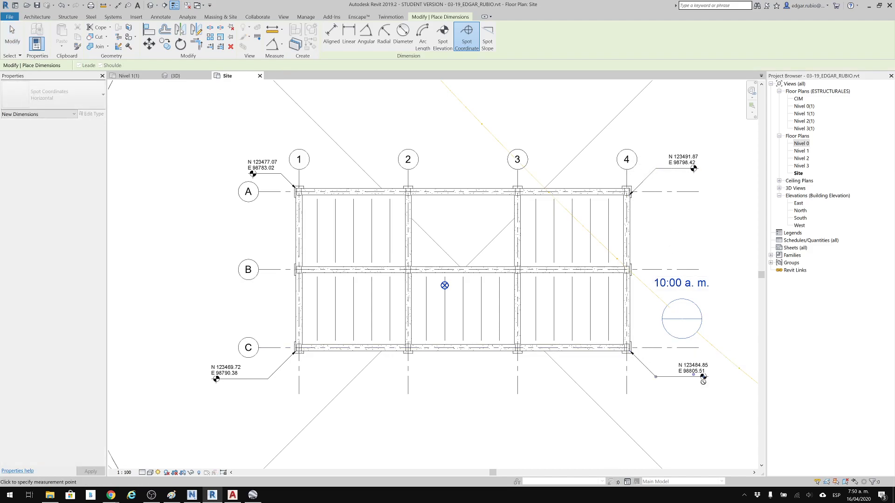
{"action": "key", "text": "Escape"}
{"action": "key", "text": "Escape"}
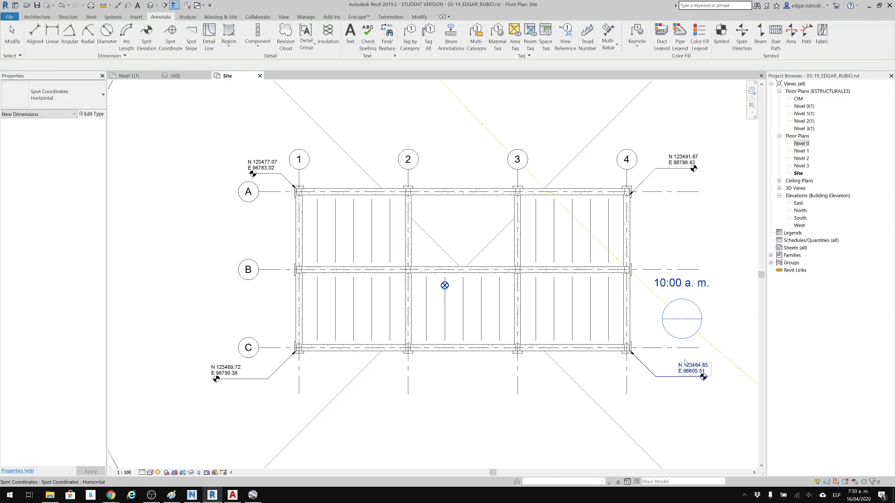
Examine the spot coordinates at the structure's four corners and the survey point's shared coordinates in the Project North view.
{"action": "scroll", "coordinate": [689, 366], "scroll_direction": "up", "scroll_amount": 3}
{"action": "scroll", "coordinate": [672, 258], "scroll_direction": "down", "scroll_amount": 4}
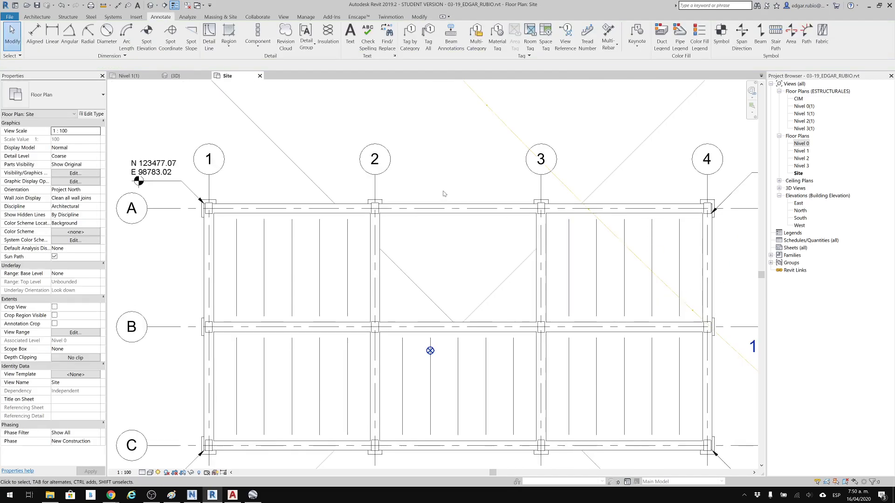
{"action": "scroll", "coordinate": [656, 213], "scroll_direction": "down", "scroll_amount": 1}
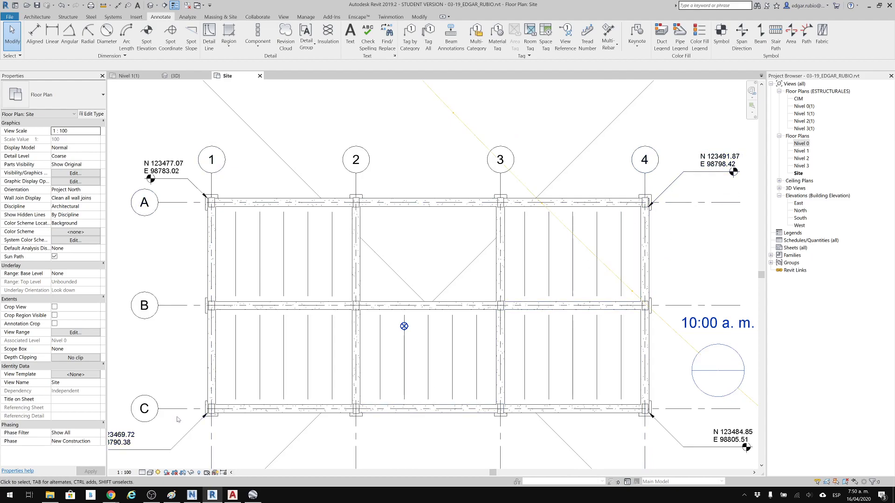
{"action": "scroll", "coordinate": [292, 345], "scroll_direction": "down", "scroll_amount": 2}
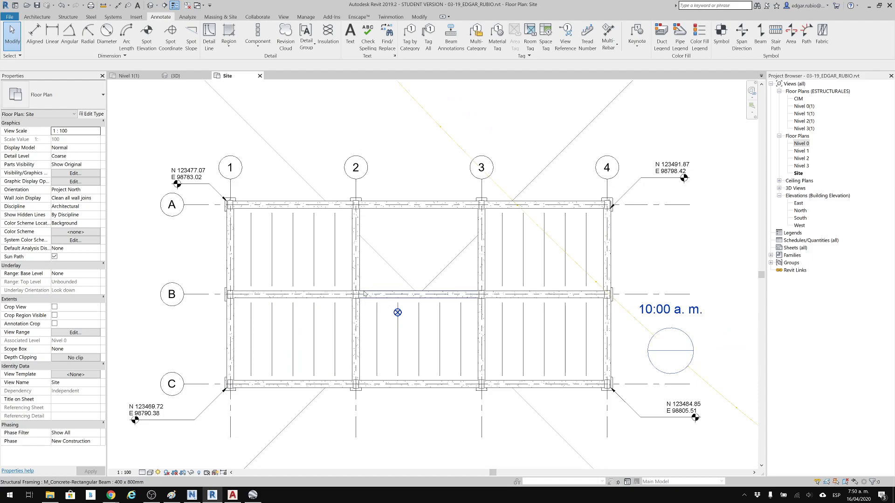
{"action": "scroll", "coordinate": [365, 289], "scroll_direction": "down", "scroll_amount": 3}
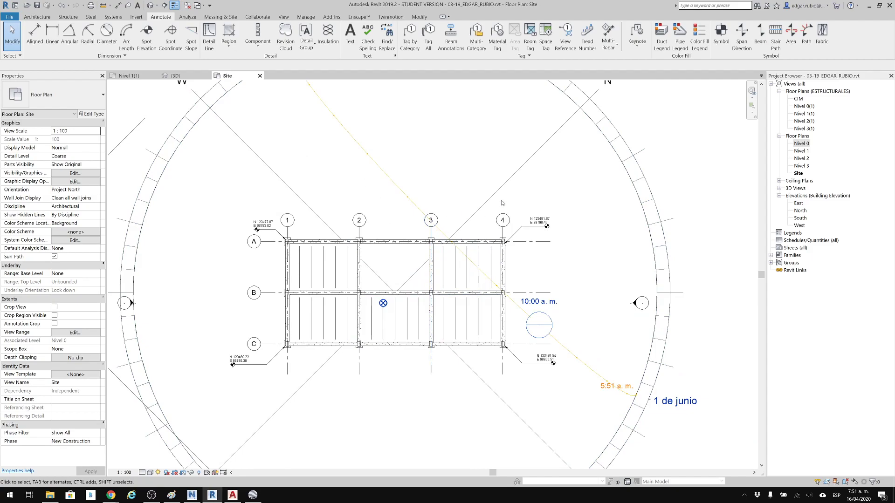
{"action": "scroll", "coordinate": [505, 193], "scroll_direction": "down", "scroll_amount": 2}
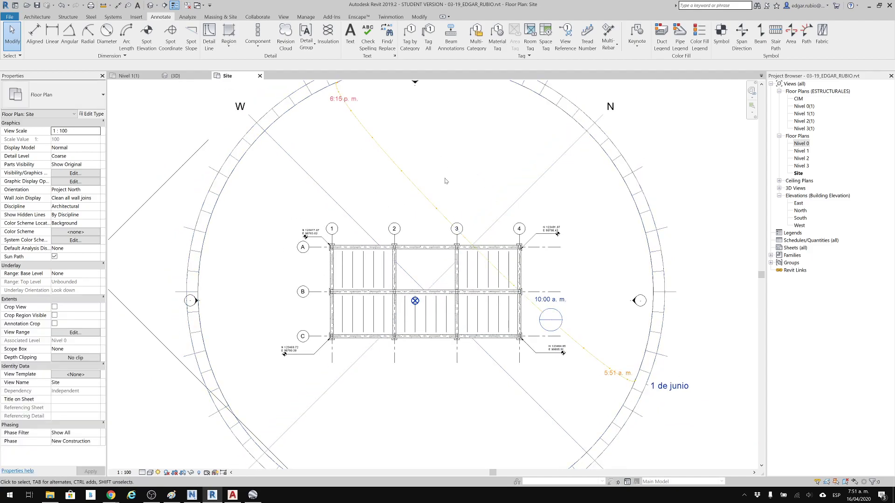
{"action": "middle_click_drag", "start_coordinate": [111, 263], "coordinate": [235, 258]}
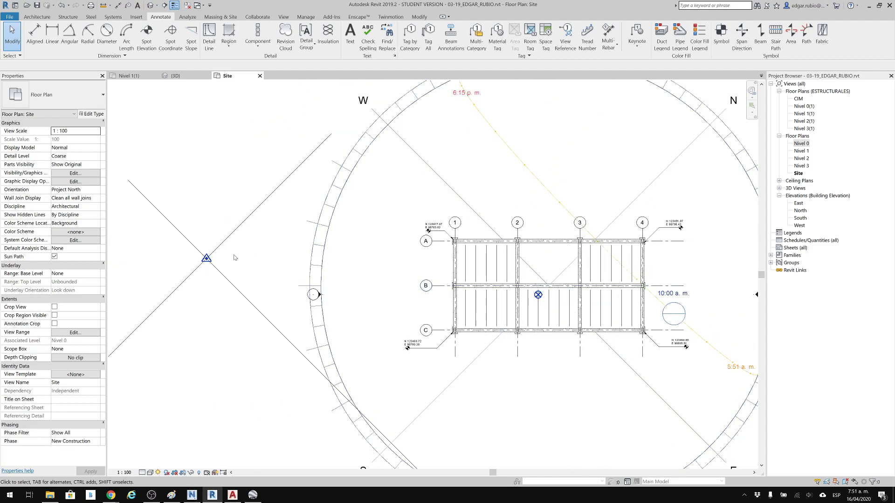
{"action": "left_click", "coordinate": [206, 257]}
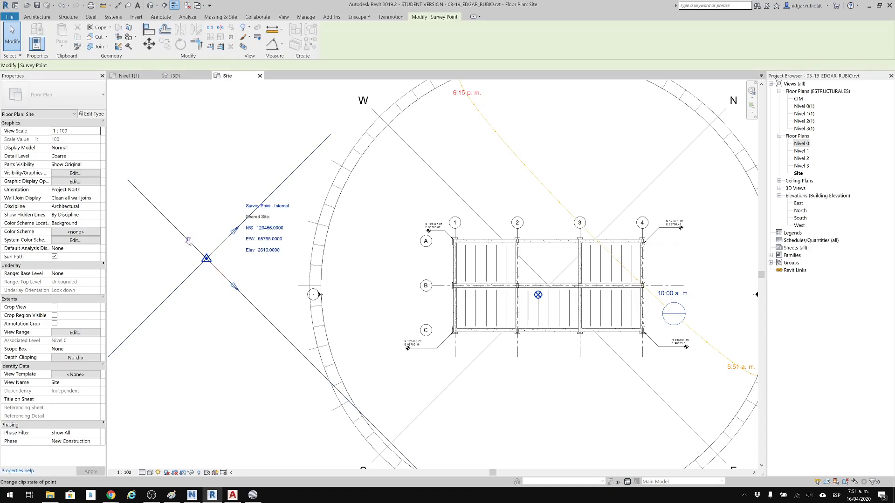
Review the specified shared coordinates and True North angle at the survey point, leaving the values as they are.
{"action": "key", "text": "Escape"}
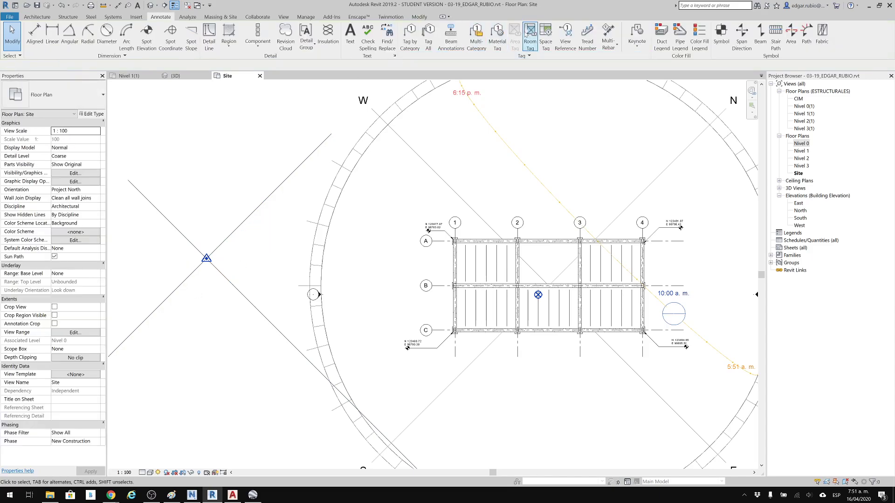
{"action": "left_click", "coordinate": [222, 17]}
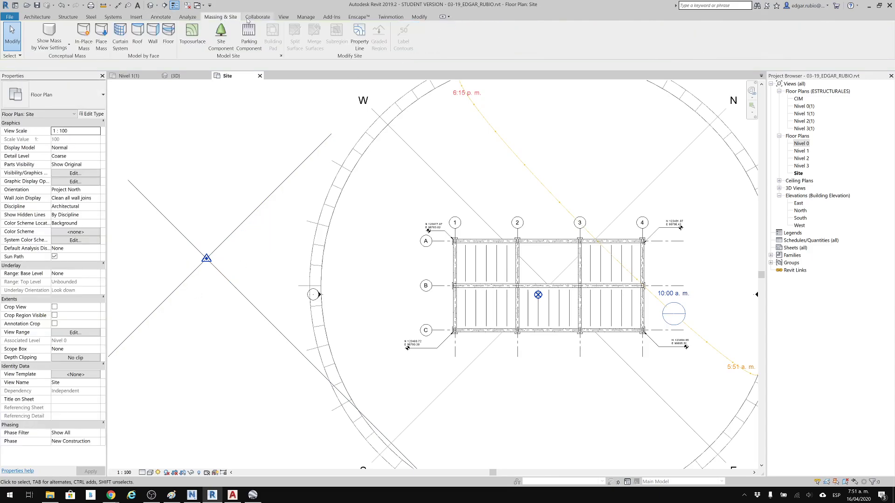
{"action": "left_click", "coordinate": [306, 16]}
{"action": "left_click", "coordinate": [434, 49]}
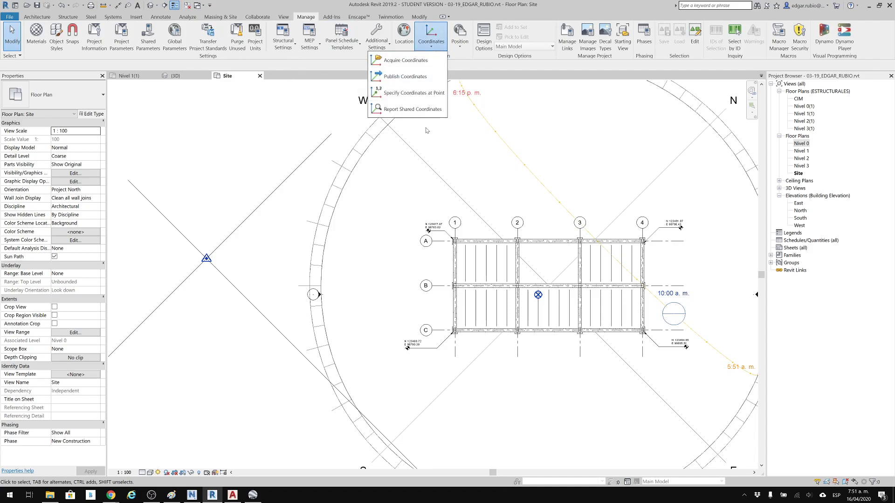
{"action": "left_click", "coordinate": [415, 93]}
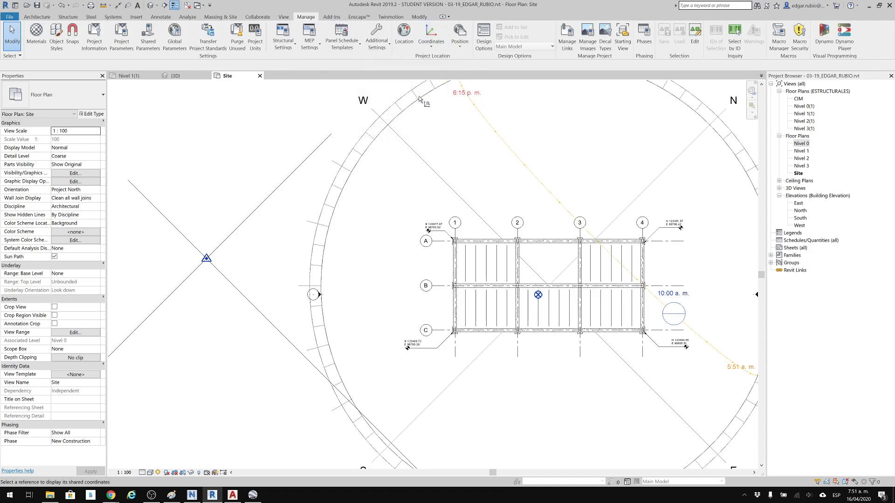
{"action": "left_click", "coordinate": [206, 259]}
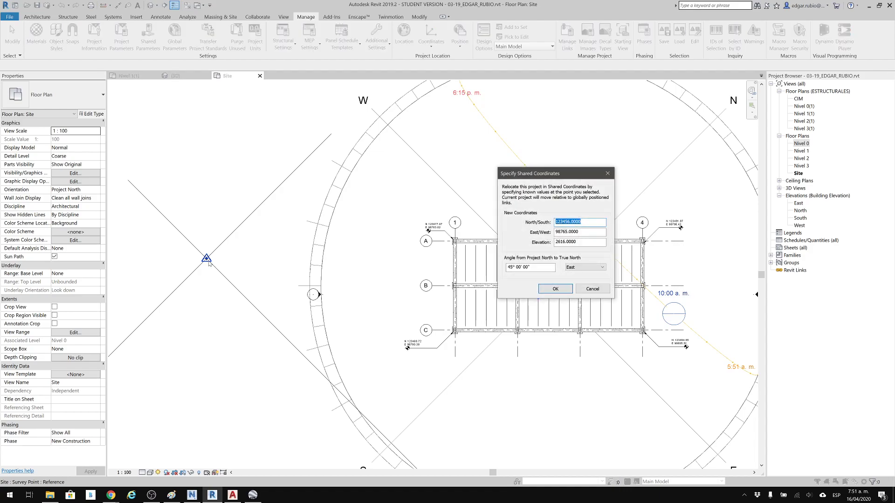
{"action": "left_click", "coordinate": [593, 288]}
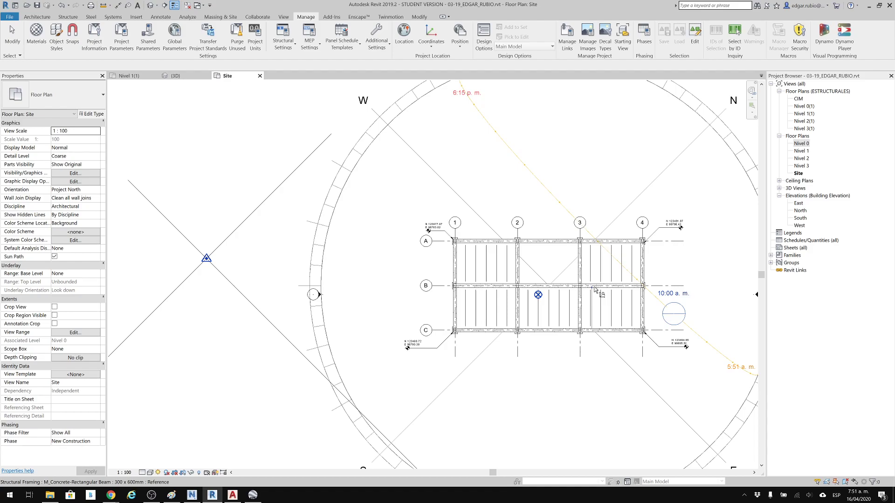
{"action": "key", "text": "Escape"}
{"action": "key", "text": "Escape"}
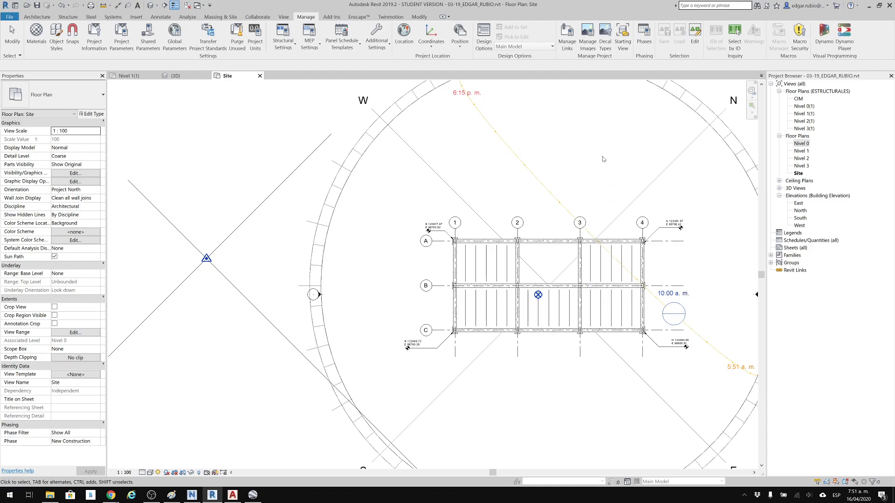
{"action": "scroll", "coordinate": [624, 273], "scroll_direction": "down", "scroll_amount": 1}
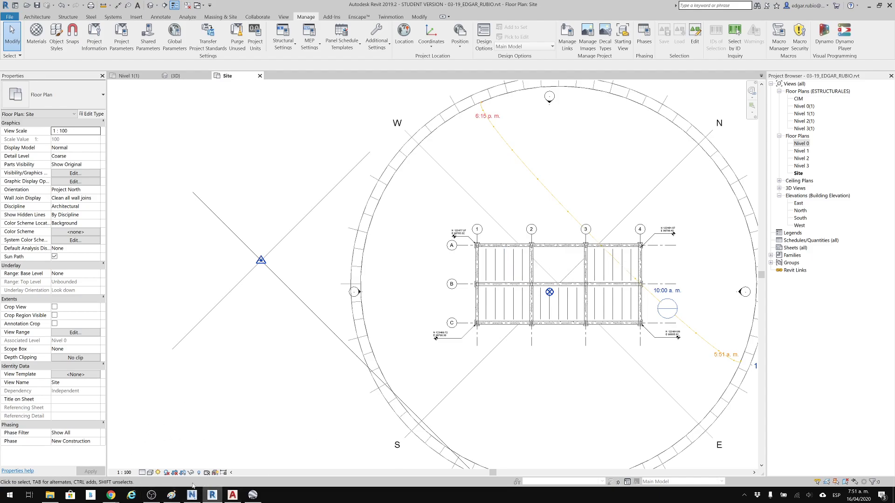
Switch to Paint and delete the old frame sketch to clear the canvas.
{"action": "left_click", "coordinate": [171, 495]}
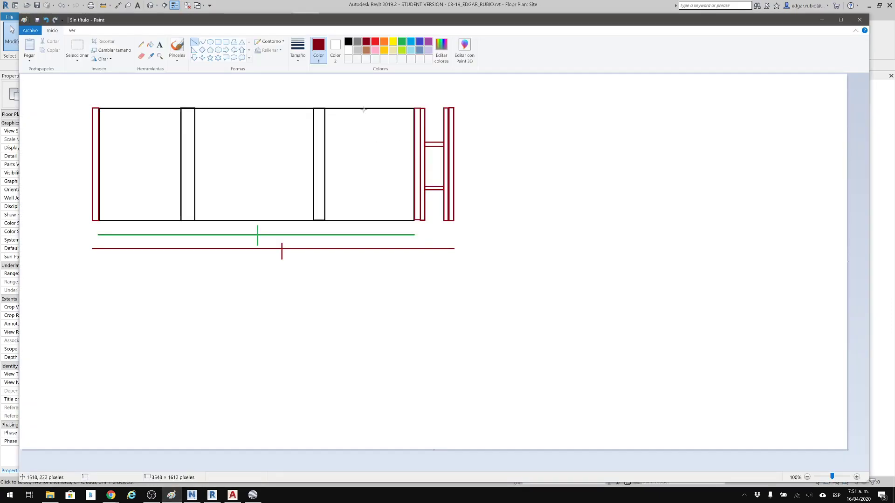
{"action": "left_click", "coordinate": [77, 48]}
{"action": "mouse_move", "coordinate": [58, 79]}
{"action": "left_mouse_down"}
{"action": "mouse_move", "coordinate": [632, 349]}
{"action": "mouse_move", "coordinate": [637, 336]}
{"action": "left_mouse_up"}
{"action": "key", "text": "Delete"}
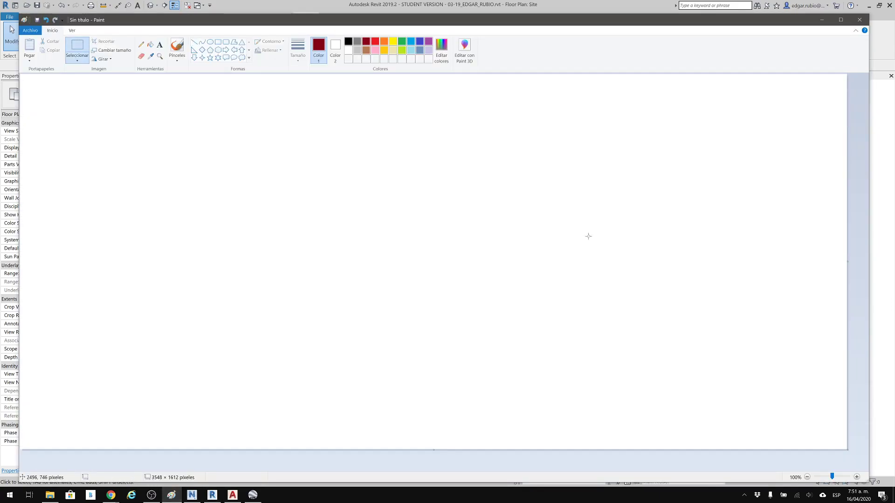
Paint a thick green terrain profile sloping down from the upper left to the lower right of the canvas.
{"action": "left_click", "coordinate": [177, 52]}
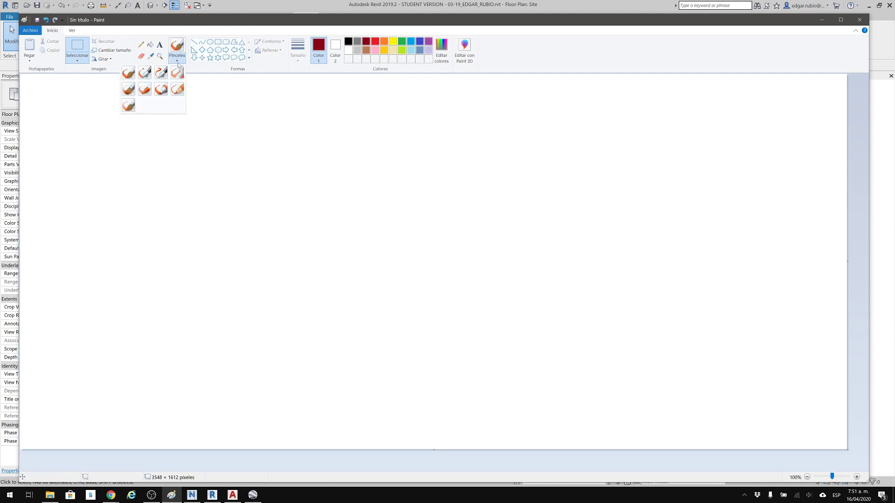
{"action": "left_click", "coordinate": [161, 90]}
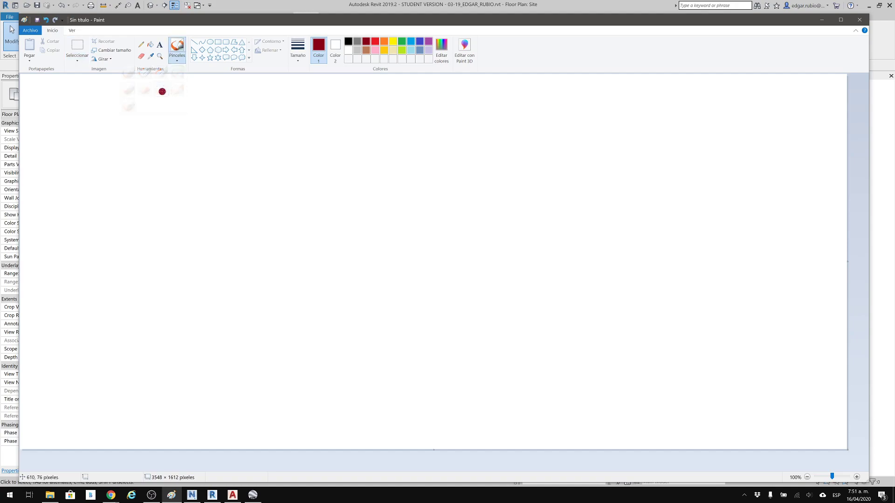
{"action": "left_click", "coordinate": [403, 43]}
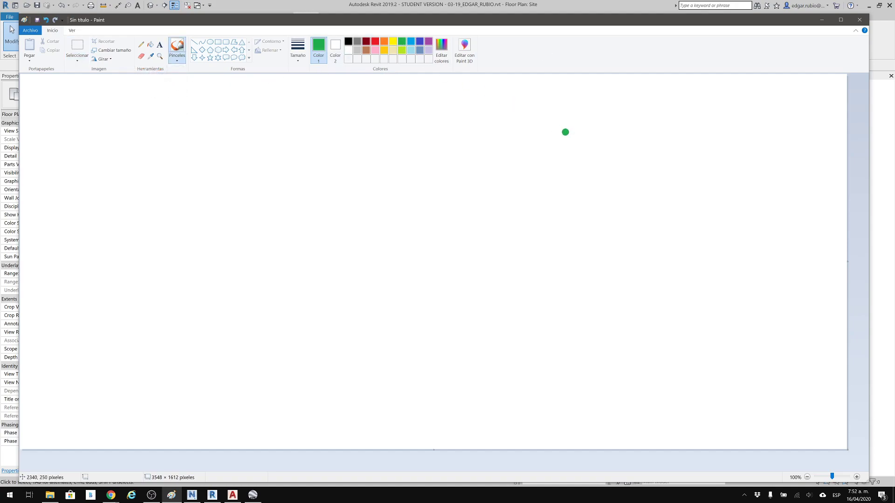
{"action": "mouse_move", "coordinate": [56, 141]}
{"action": "left_mouse_down"}
{"action": "mouse_move", "coordinate": [102, 152]}
{"action": "mouse_move", "coordinate": [275, 278]}
{"action": "mouse_move", "coordinate": [650, 394]}
{"action": "left_mouse_up"}
{"action": "left_click_drag", "start_coordinate": [730, 414], "coordinate": [776, 425]}
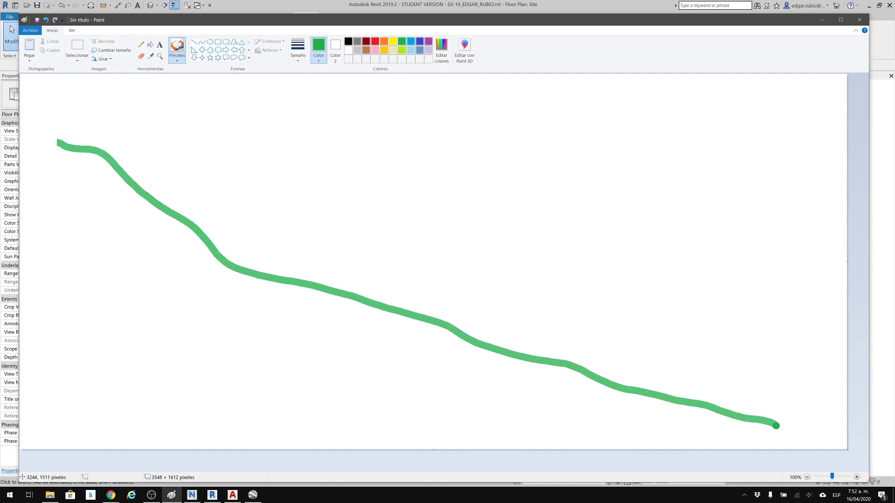
Paint green trees and level ground marks at both ends of the slope, a mark at mid-slope and an M beside the lower tree.
{"action": "mouse_move", "coordinate": [720, 410]}
{"action": "left_mouse_down"}
{"action": "mouse_move", "coordinate": [720, 363]}
{"action": "mouse_move", "coordinate": [682, 347]}
{"action": "mouse_move", "coordinate": [686, 355]}
{"action": "left_mouse_up"}
{"action": "mouse_move", "coordinate": [90, 150]}
{"action": "left_mouse_down"}
{"action": "mouse_move", "coordinate": [83, 107]}
{"action": "mouse_move", "coordinate": [52, 117]}
{"action": "mouse_move", "coordinate": [101, 147]}
{"action": "mouse_move", "coordinate": [56, 148]}
{"action": "left_mouse_up"}
{"action": "left_click_drag", "start_coordinate": [647, 392], "coordinate": [722, 397]}
{"action": "left_click_drag", "start_coordinate": [721, 396], "coordinate": [656, 407]}
{"action": "mouse_move", "coordinate": [332, 296]}
{"action": "left_mouse_down"}
{"action": "mouse_move", "coordinate": [394, 292]}
{"action": "mouse_move", "coordinate": [346, 294]}
{"action": "left_mouse_up"}
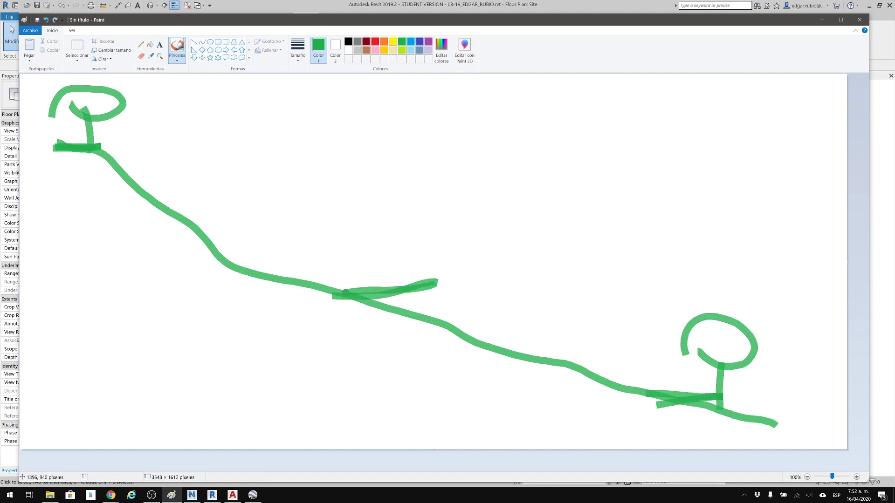
{"action": "mouse_move", "coordinate": [747, 406]}
{"action": "left_mouse_down"}
{"action": "mouse_move", "coordinate": [752, 380]}
{"action": "mouse_move", "coordinate": [795, 409]}
{"action": "left_mouse_up"}
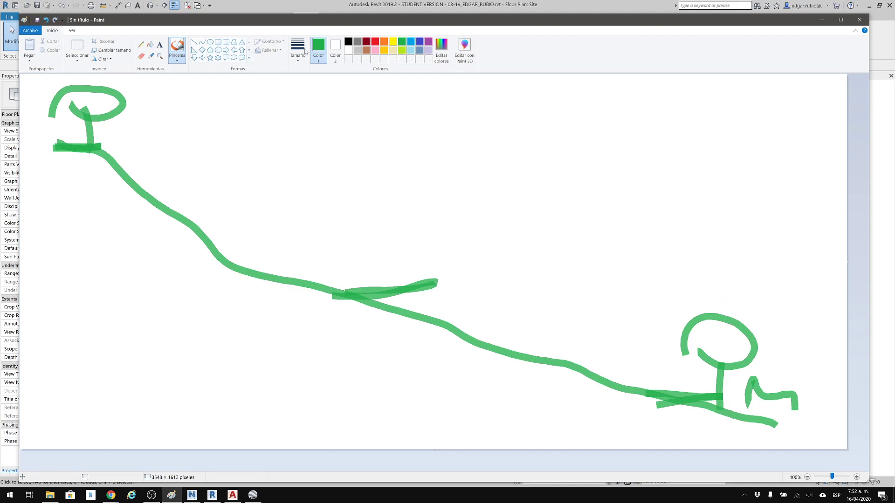
Paint two simple dark red houses with floor lines and gabled roofs, one on the upper slope and one on the lower slope.
{"action": "left_click", "coordinate": [366, 43]}
{"action": "left_click_drag", "start_coordinate": [117, 240], "coordinate": [289, 234]}
{"action": "left_click_drag", "start_coordinate": [485, 370], "coordinate": [648, 361]}
{"action": "left_click_drag", "start_coordinate": [473, 306], "coordinate": [638, 310]}
{"action": "left_click_drag", "start_coordinate": [469, 263], "coordinate": [597, 208]}
{"action": "left_click_drag", "start_coordinate": [565, 210], "coordinate": [708, 330]}
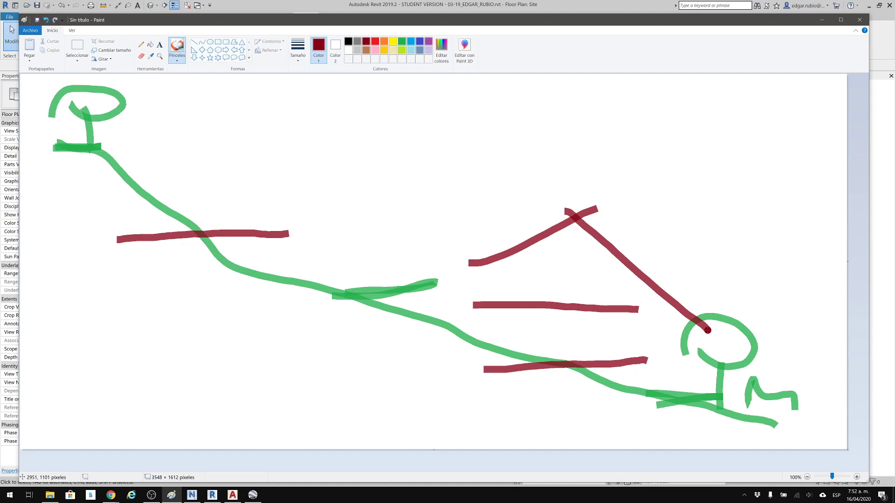
{"action": "left_click_drag", "start_coordinate": [113, 191], "coordinate": [263, 189]}
{"action": "mouse_move", "coordinate": [81, 161]}
{"action": "left_mouse_down"}
{"action": "mouse_move", "coordinate": [201, 105]}
{"action": "mouse_move", "coordinate": [313, 193]}
{"action": "left_mouse_up"}
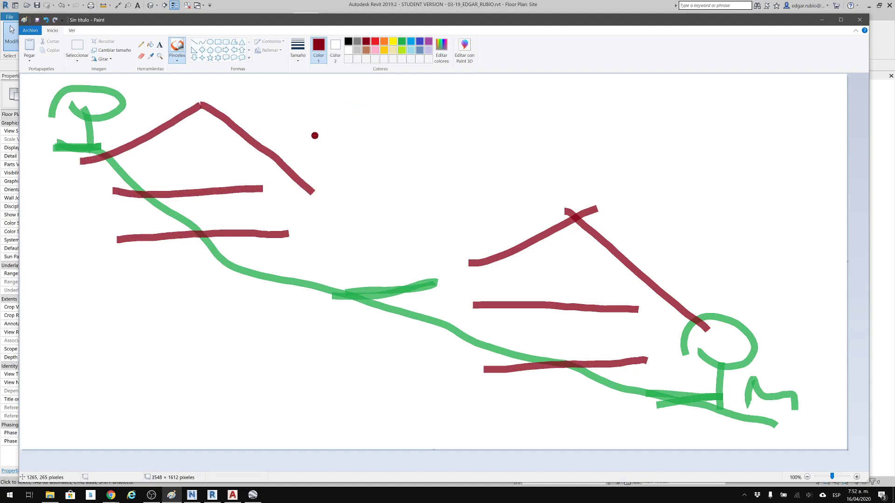
Draw a thin orange horizontal line through the upper house across the canvas, with a left-pointing block arrow at its right end.
{"action": "left_click", "coordinate": [194, 42]}
{"action": "left_click", "coordinate": [384, 42]}
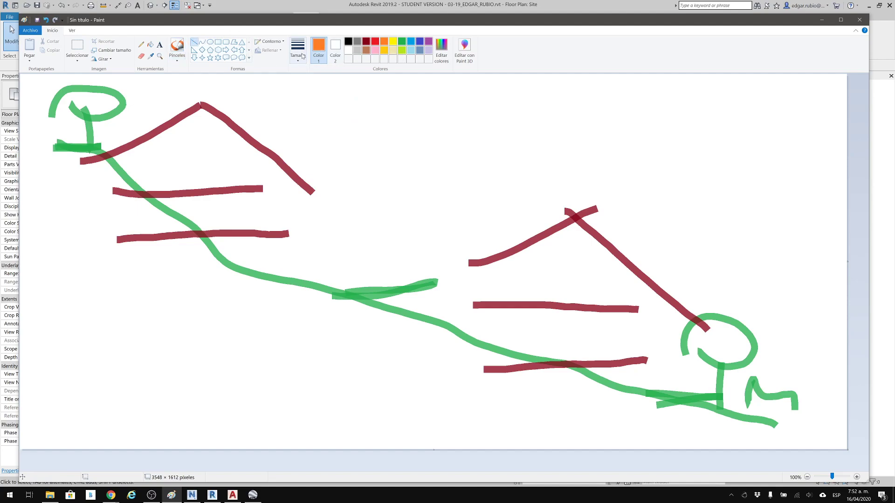
{"action": "left_click", "coordinate": [294, 59]}
{"action": "left_click", "coordinate": [284, 121]}
{"action": "left_click_drag", "start_coordinate": [93, 172], "coordinate": [743, 180]}
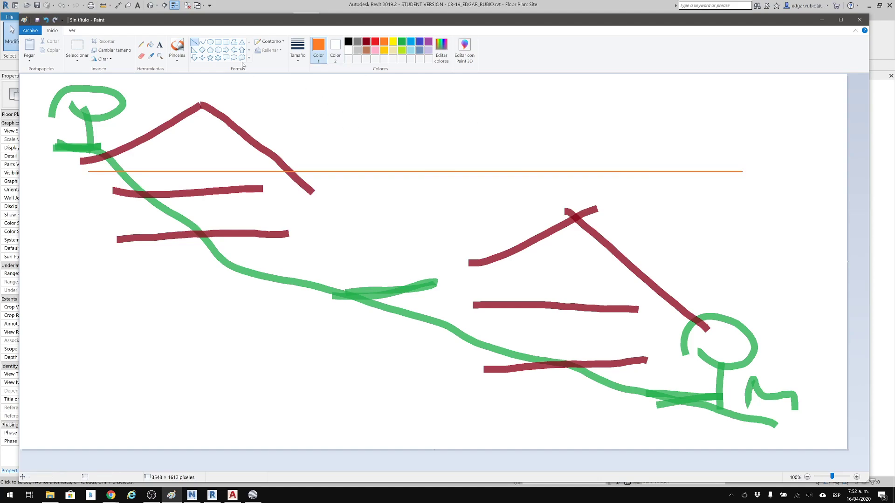
{"action": "left_click", "coordinate": [234, 49]}
{"action": "left_click_drag", "start_coordinate": [782, 141], "coordinate": [747, 205]}
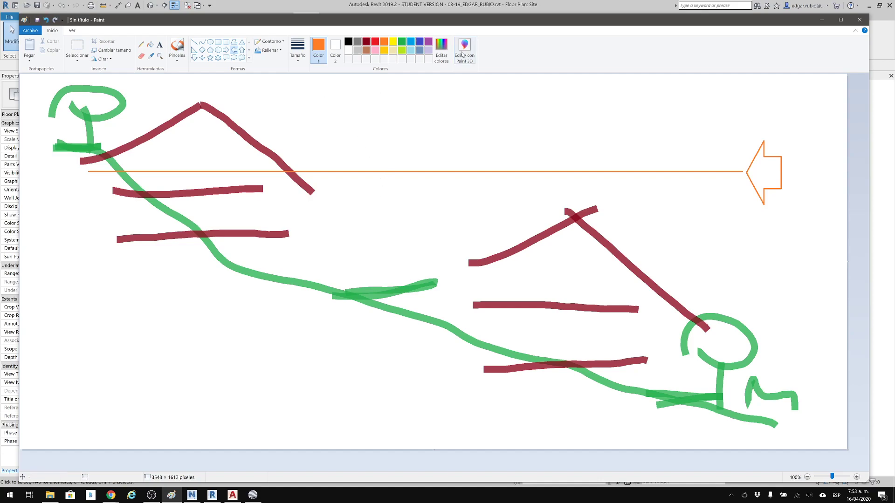
Extend the orange line into a stepped section line descending from the upper tree through both houses to the lower tree.
{"action": "left_click_drag", "start_coordinate": [537, 26], "coordinate": [554, 26]}
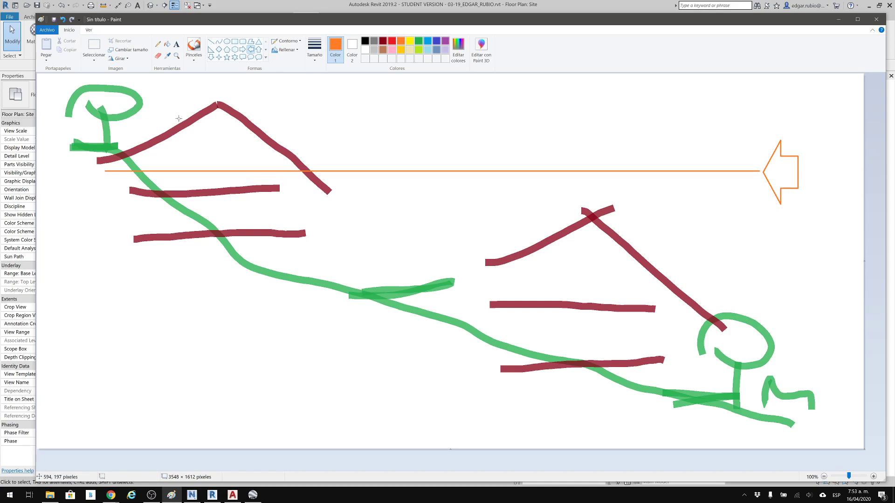
{"action": "left_click", "coordinate": [212, 42]}
{"action": "left_click_drag", "start_coordinate": [38, 125], "coordinate": [115, 171]}
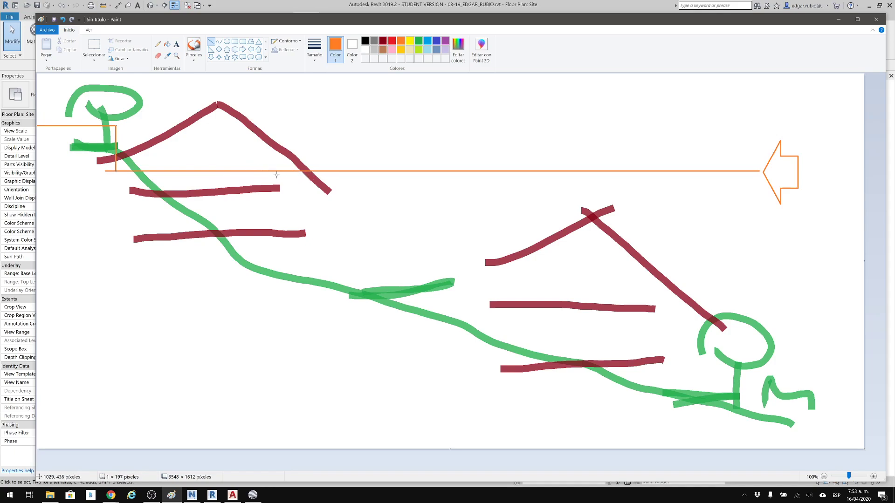
{"action": "left_click_drag", "start_coordinate": [330, 171], "coordinate": [329, 275]}
{"action": "left_click", "coordinate": [370, 269]}
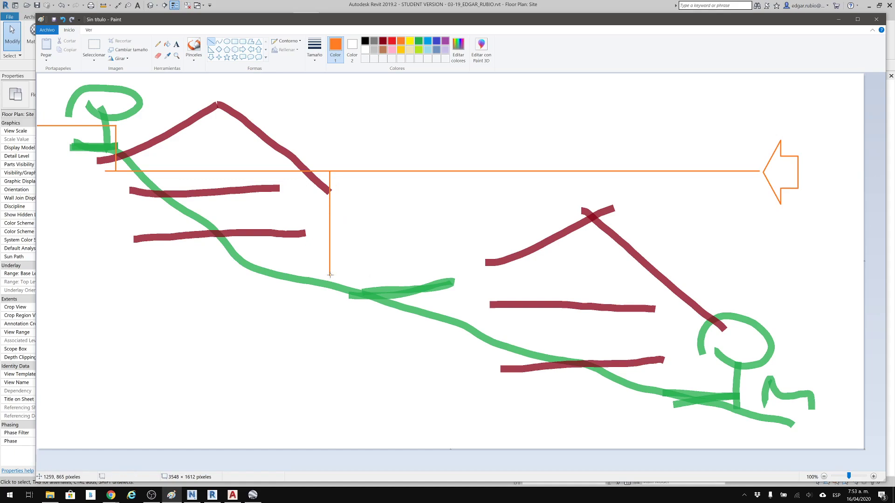
{"action": "left_click_drag", "start_coordinate": [329, 275], "coordinate": [732, 292], "text": "shift"}
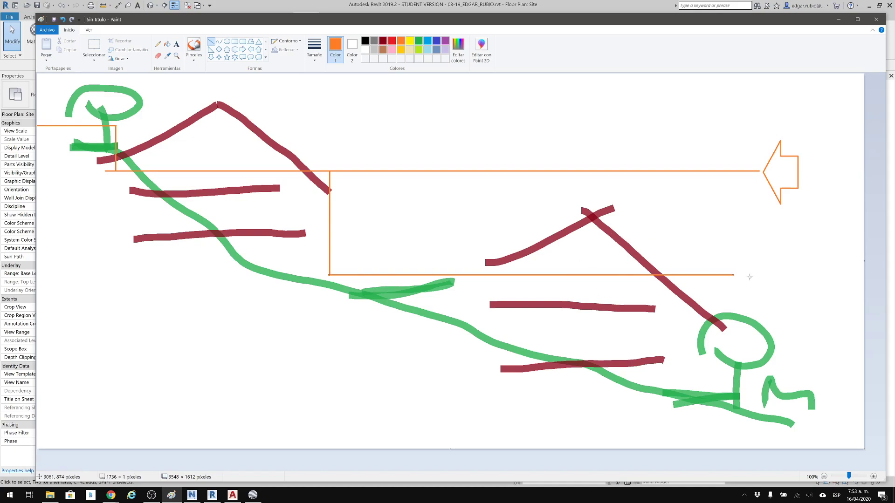
{"action": "left_click", "coordinate": [746, 297]}
{"action": "mouse_move", "coordinate": [702, 275]}
{"action": "left_mouse_down", "text": "shift"}
{"action": "mouse_move", "coordinate": [702, 387]}
{"action": "mouse_move", "coordinate": [702, 369]}
{"action": "left_mouse_up", "text": "shift"}
{"action": "left_click", "coordinate": [753, 389]}
{"action": "left_click_drag", "start_coordinate": [702, 368], "coordinate": [847, 367], "text": "shift"}
{"action": "left_click", "coordinate": [486, 294]}
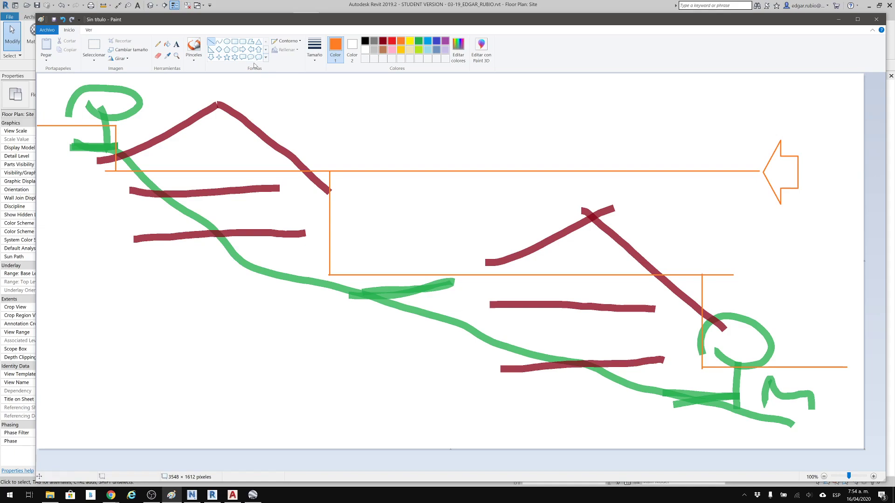
Frame each of the two houses with an indigo rounded rectangle.
{"action": "left_click", "coordinate": [243, 43]}
{"action": "left_click", "coordinate": [437, 41]}
{"action": "left_click_drag", "start_coordinate": [63, 79], "coordinate": [343, 310]}
{"action": "left_click_drag", "start_coordinate": [439, 178], "coordinate": [714, 428]}
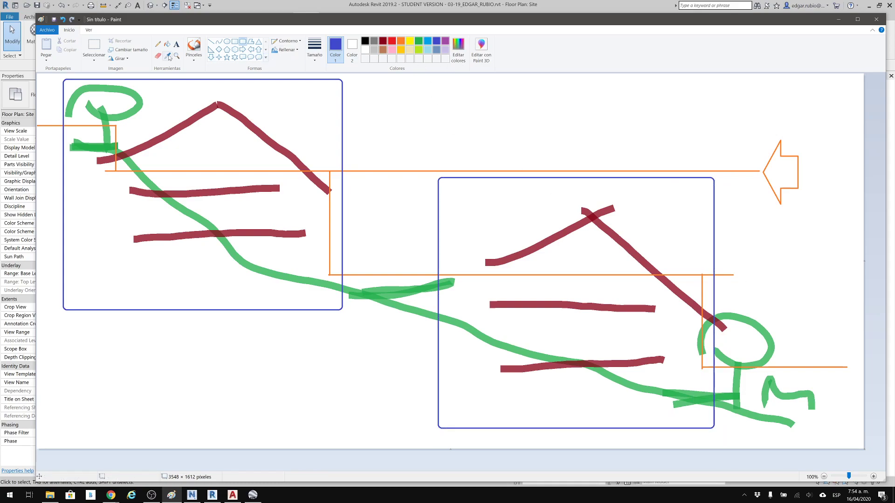
Paint indigo numbers: 1 below the M, 2 below the upper house frame and 3 beside the lower house frame.
{"action": "left_click", "coordinate": [192, 49]}
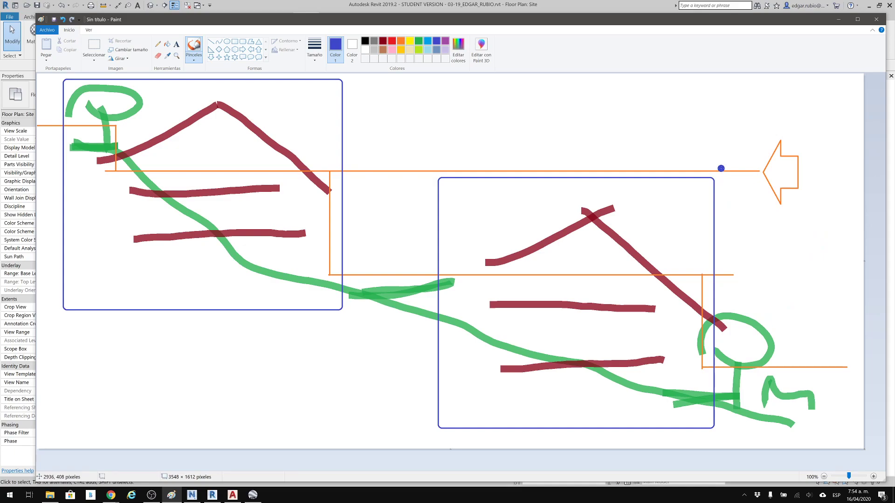
{"action": "mouse_move", "coordinate": [818, 425]}
{"action": "left_mouse_down"}
{"action": "mouse_move", "coordinate": [837, 406]}
{"action": "mouse_move", "coordinate": [815, 437]}
{"action": "mouse_move", "coordinate": [847, 442]}
{"action": "left_mouse_up"}
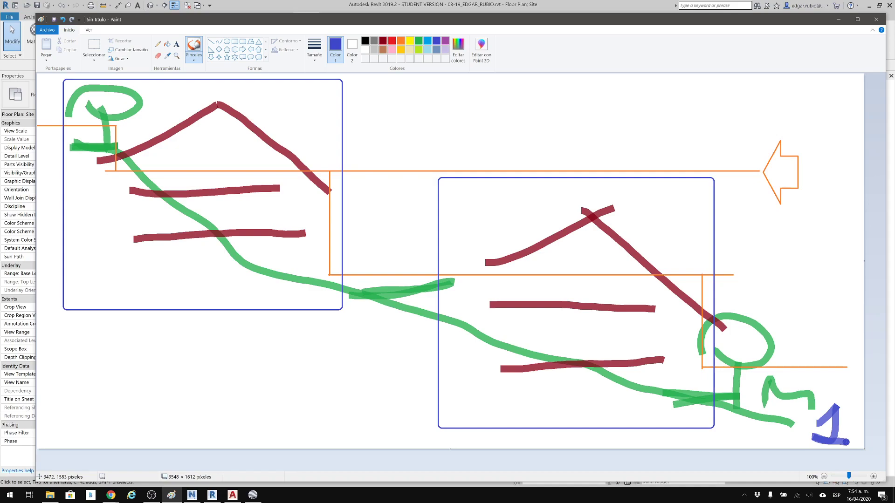
{"action": "mouse_move", "coordinate": [210, 326]}
{"action": "left_mouse_down"}
{"action": "mouse_move", "coordinate": [228, 347]}
{"action": "mouse_move", "coordinate": [272, 357]}
{"action": "left_mouse_up"}
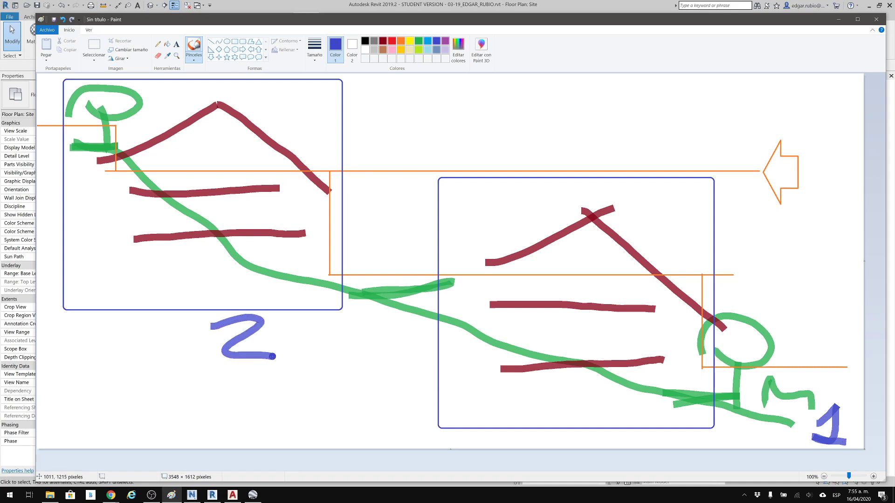
{"action": "mouse_move", "coordinate": [721, 198]}
{"action": "left_mouse_down"}
{"action": "mouse_move", "coordinate": [735, 196]}
{"action": "mouse_move", "coordinate": [715, 231]}
{"action": "left_mouse_up"}
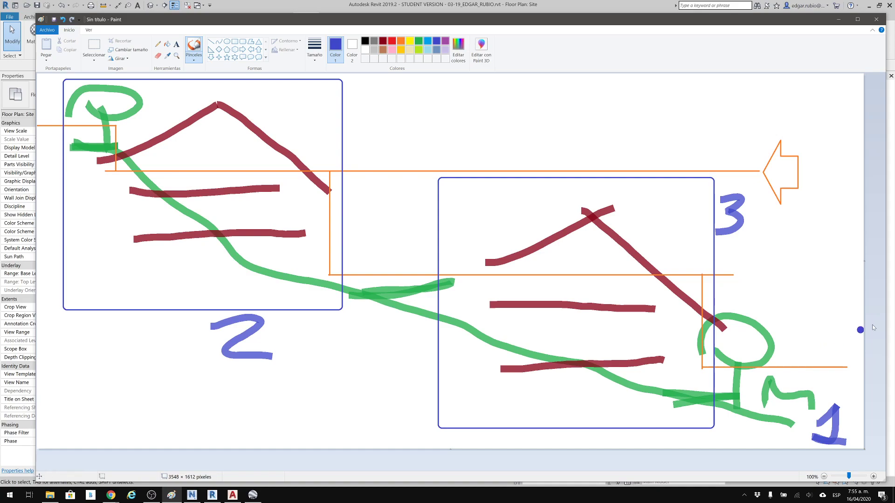
Mark short indigo ticks at the lower tree's base, the lower house and the upper house.
{"action": "left_click_drag", "start_coordinate": [749, 395], "coordinate": [738, 410]}
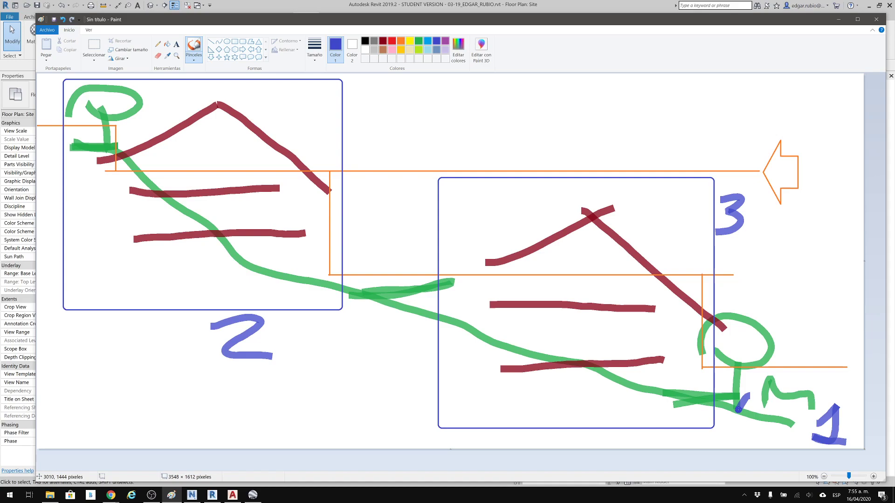
{"action": "left_click_drag", "start_coordinate": [509, 279], "coordinate": [499, 303]}
{"action": "left_click_drag", "start_coordinate": [162, 162], "coordinate": [158, 171]}
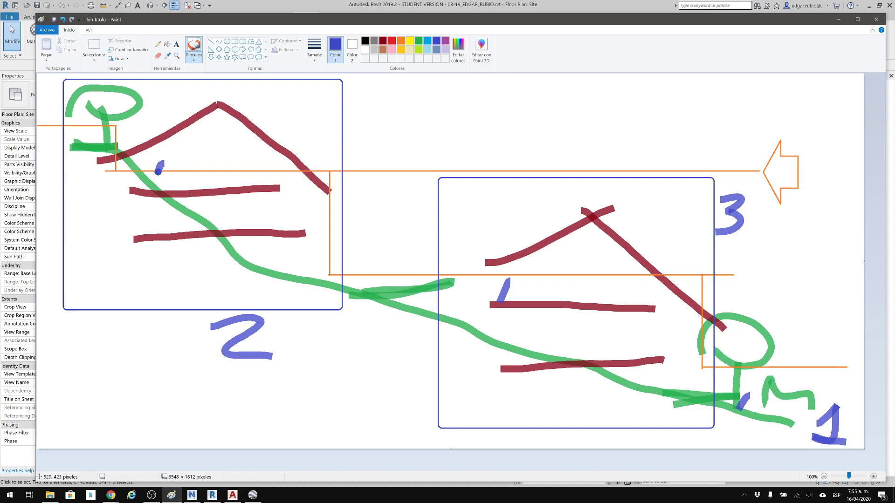
Paint an indigo survey point triangle above the M and a circled-cross base point symbol on each house.
{"action": "mouse_move", "coordinate": [808, 332]}
{"action": "left_mouse_down"}
{"action": "mouse_move", "coordinate": [768, 378]}
{"action": "mouse_move", "coordinate": [830, 393]}
{"action": "mouse_move", "coordinate": [812, 343]}
{"action": "mouse_move", "coordinate": [829, 393]}
{"action": "left_mouse_up"}
{"action": "mouse_move", "coordinate": [806, 360]}
{"action": "left_mouse_down"}
{"action": "mouse_move", "coordinate": [803, 374]}
{"action": "mouse_move", "coordinate": [811, 371]}
{"action": "left_mouse_up"}
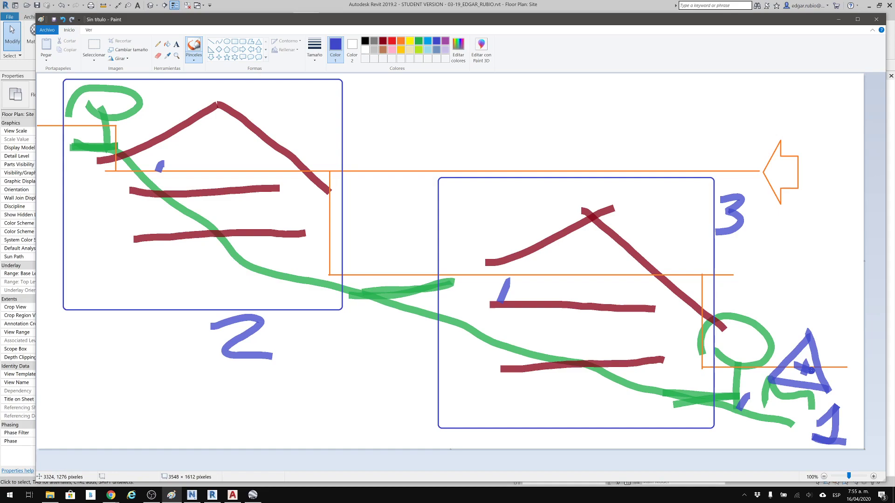
{"action": "mouse_move", "coordinate": [160, 153]}
{"action": "left_mouse_down"}
{"action": "mouse_move", "coordinate": [176, 187]}
{"action": "mouse_move", "coordinate": [154, 157]}
{"action": "mouse_move", "coordinate": [156, 190]}
{"action": "mouse_move", "coordinate": [159, 175]}
{"action": "left_mouse_up"}
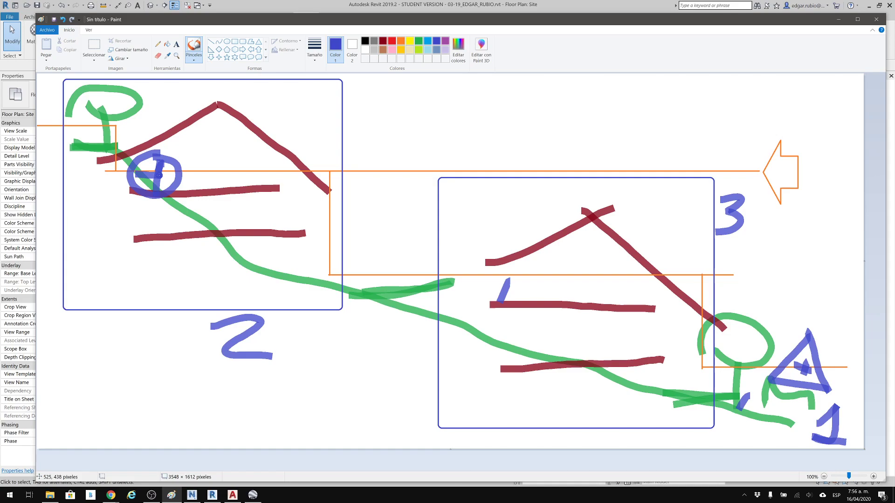
{"action": "mouse_move", "coordinate": [512, 270]}
{"action": "left_mouse_down"}
{"action": "mouse_move", "coordinate": [485, 322]}
{"action": "mouse_move", "coordinate": [495, 271]}
{"action": "mouse_move", "coordinate": [503, 322]}
{"action": "left_mouse_up"}
{"action": "left_click_drag", "start_coordinate": [477, 296], "coordinate": [513, 300]}
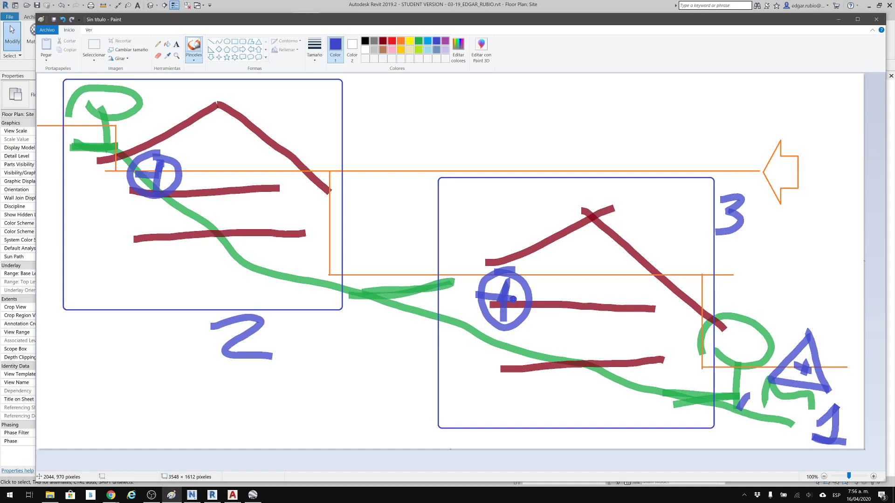
Paint the indigo value 0,1 beside the base point symbol on each of the two houses.
{"action": "mouse_move", "coordinate": [209, 137]}
{"action": "left_mouse_down"}
{"action": "mouse_move", "coordinate": [227, 142]}
{"action": "mouse_move", "coordinate": [210, 136]}
{"action": "mouse_move", "coordinate": [250, 179]}
{"action": "left_mouse_up"}
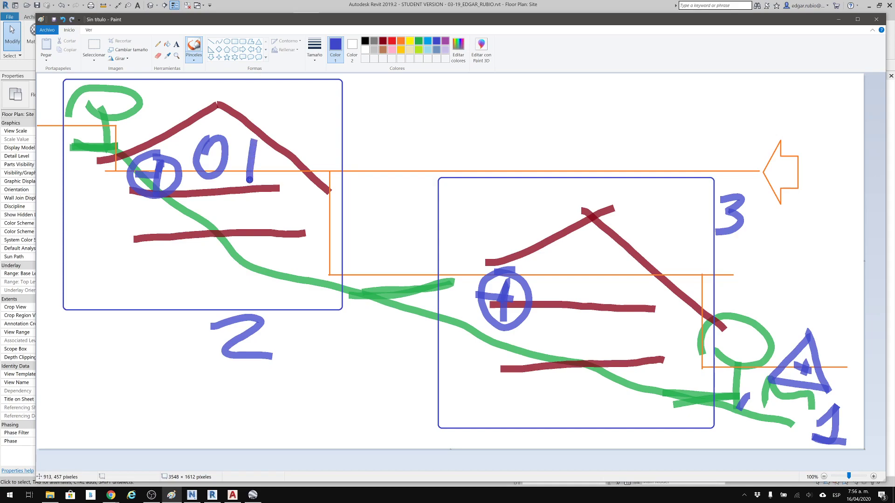
{"action": "mouse_move", "coordinate": [571, 268]}
{"action": "left_mouse_down"}
{"action": "mouse_move", "coordinate": [582, 301]}
{"action": "mouse_move", "coordinate": [563, 269]}
{"action": "mouse_move", "coordinate": [607, 303]}
{"action": "left_mouse_up"}
{"action": "left_click", "coordinate": [589, 301]}
{"action": "left_click", "coordinate": [239, 174]}
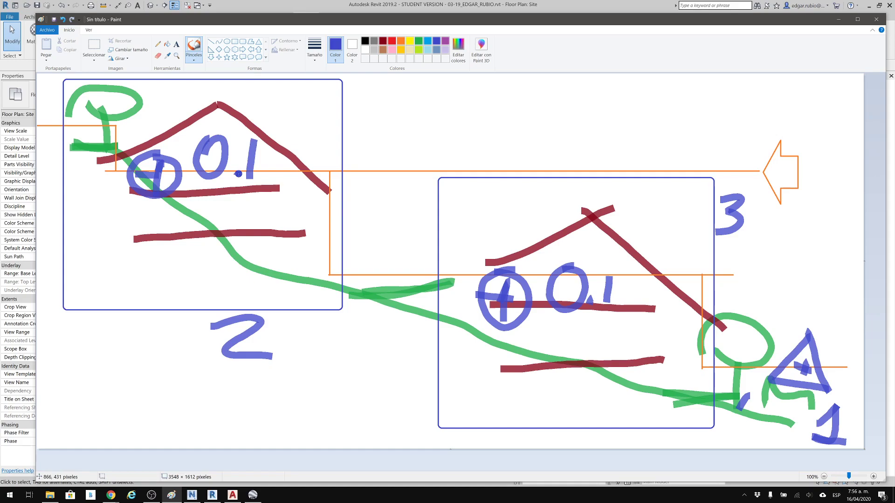
Paint an indigo arrow pointing down at the survey point triangle and write the elevation 2609 beneath the triangle.
{"action": "mouse_move", "coordinate": [830, 181]}
{"action": "left_mouse_down"}
{"action": "mouse_move", "coordinate": [814, 280]}
{"action": "mouse_move", "coordinate": [791, 275]}
{"action": "mouse_move", "coordinate": [837, 297]}
{"action": "left_mouse_up"}
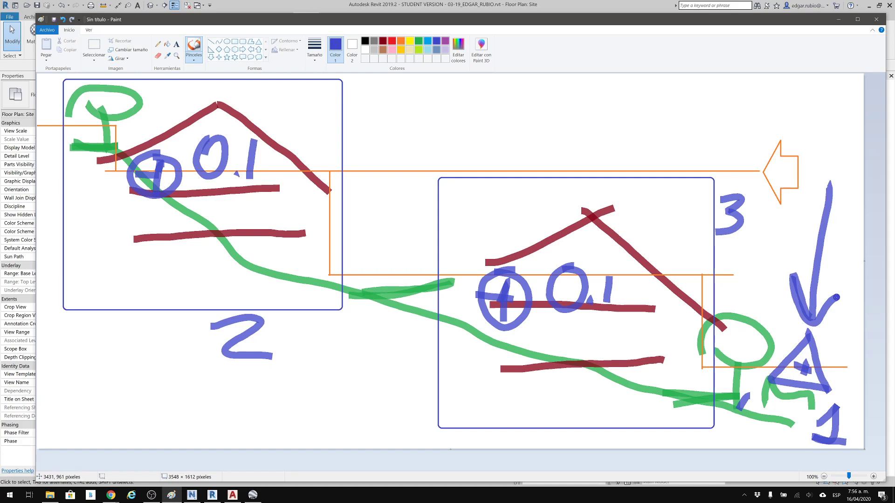
{"action": "mouse_move", "coordinate": [732, 404]}
{"action": "left_mouse_down"}
{"action": "mouse_move", "coordinate": [739, 422]}
{"action": "mouse_move", "coordinate": [762, 434]}
{"action": "left_mouse_up"}
{"action": "mouse_move", "coordinate": [775, 396]}
{"action": "left_mouse_down"}
{"action": "mouse_move", "coordinate": [769, 422]}
{"action": "mouse_move", "coordinate": [802, 399]}
{"action": "mouse_move", "coordinate": [823, 419]}
{"action": "mouse_move", "coordinate": [806, 392]}
{"action": "left_mouse_up"}
Write the indigo elevations 2615 beside the lower house and 2630 beside the upper house.
{"action": "mouse_move", "coordinate": [645, 247]}
{"action": "left_mouse_down"}
{"action": "mouse_move", "coordinate": [667, 238]}
{"action": "mouse_move", "coordinate": [666, 277]}
{"action": "mouse_move", "coordinate": [684, 274]}
{"action": "left_mouse_up"}
{"action": "left_click_drag", "start_coordinate": [696, 237], "coordinate": [683, 271]}
{"action": "left_click_drag", "start_coordinate": [723, 243], "coordinate": [724, 279]}
{"action": "mouse_move", "coordinate": [754, 245]}
{"action": "left_mouse_down"}
{"action": "mouse_move", "coordinate": [759, 279]}
{"action": "mouse_move", "coordinate": [732, 289]}
{"action": "left_mouse_up"}
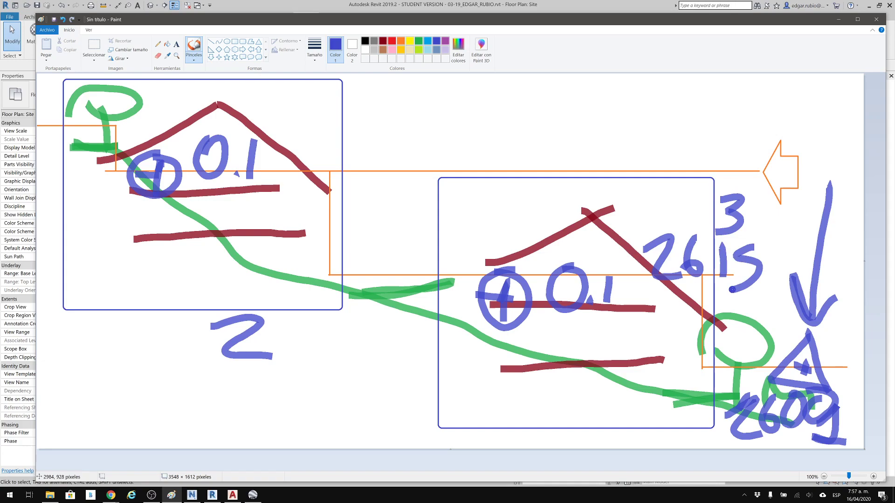
{"action": "mouse_move", "coordinate": [299, 136]}
{"action": "left_mouse_down"}
{"action": "mouse_move", "coordinate": [316, 131]}
{"action": "mouse_move", "coordinate": [353, 160]}
{"action": "left_mouse_up"}
{"action": "mouse_move", "coordinate": [373, 112]}
{"action": "left_mouse_down"}
{"action": "mouse_move", "coordinate": [379, 146]}
{"action": "mouse_move", "coordinate": [365, 155]}
{"action": "mouse_move", "coordinate": [395, 176]}
{"action": "left_mouse_up"}
{"action": "mouse_move", "coordinate": [441, 122]}
{"action": "left_mouse_down"}
{"action": "mouse_move", "coordinate": [446, 152]}
{"action": "mouse_move", "coordinate": [449, 129]}
{"action": "left_mouse_up"}
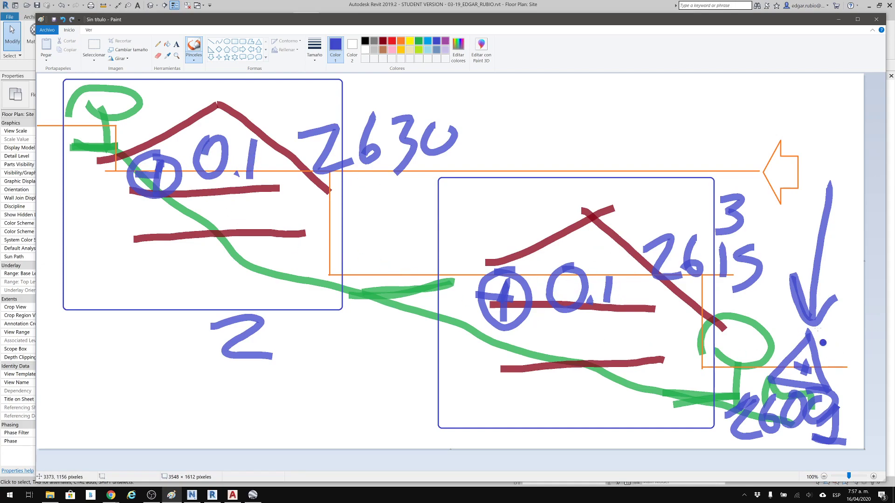
Switch back to the Site plan in Revit and save the project.
{"action": "left_click", "coordinate": [839, 21]}
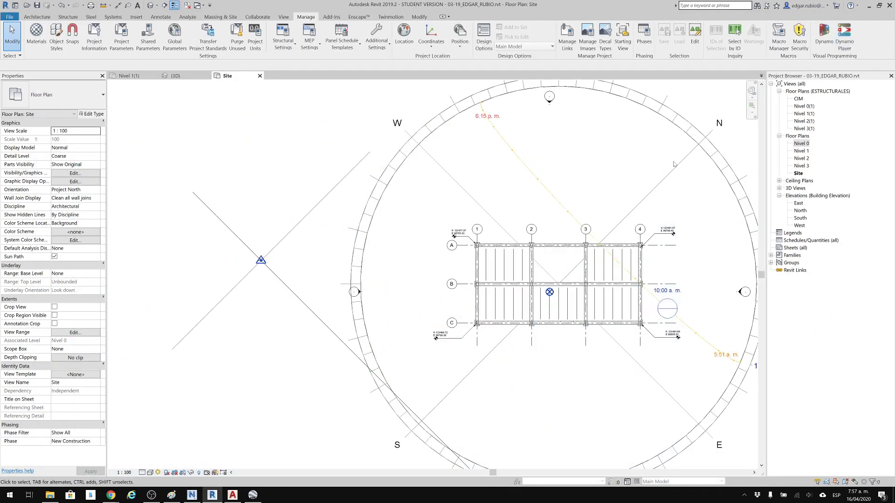
{"action": "middle_click_drag", "start_coordinate": [565, 312], "coordinate": [534, 295]}
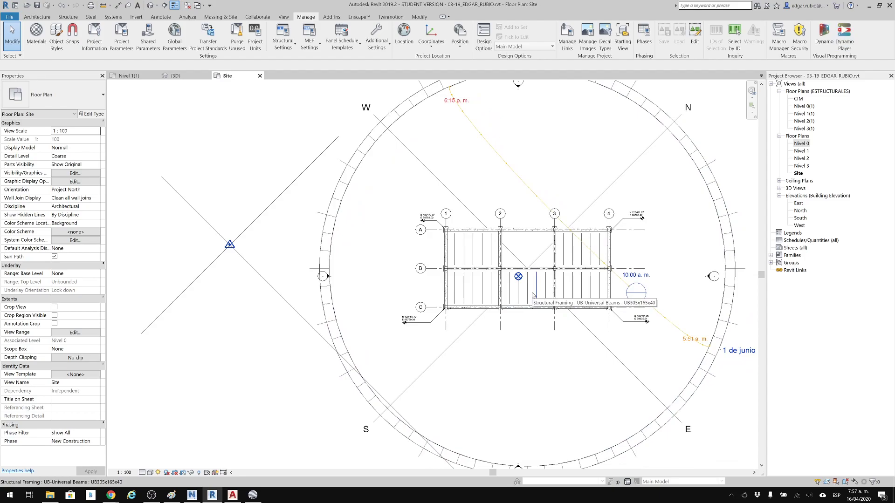
{"action": "middle_click_drag", "start_coordinate": [534, 294], "coordinate": [492, 297]}
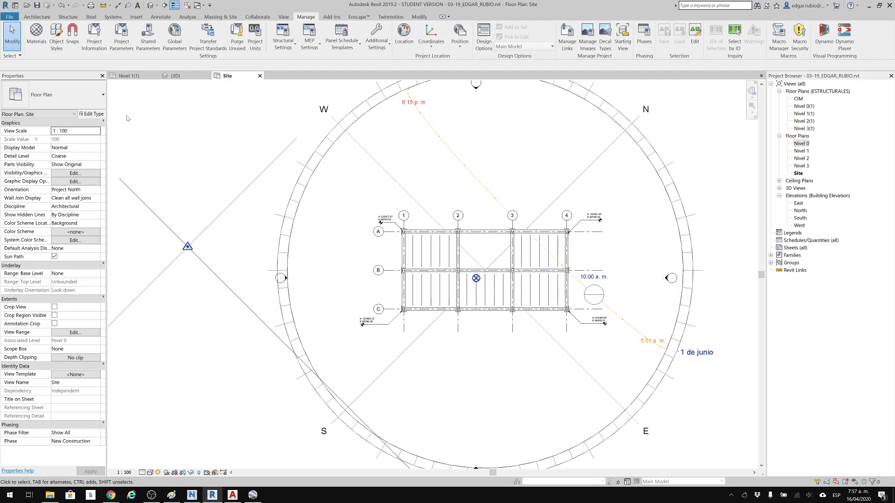
{"action": "middle_click_drag", "start_coordinate": [370, 257], "coordinate": [366, 259]}
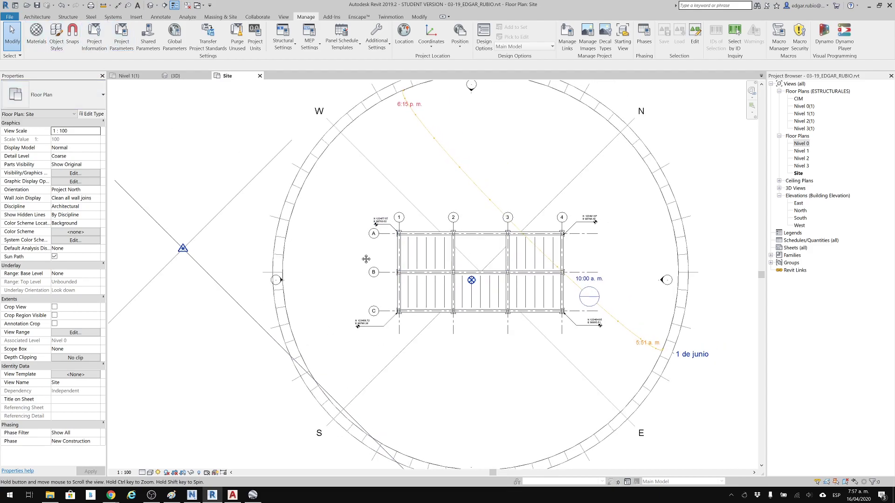
{"action": "left_click", "coordinate": [36, 6]}
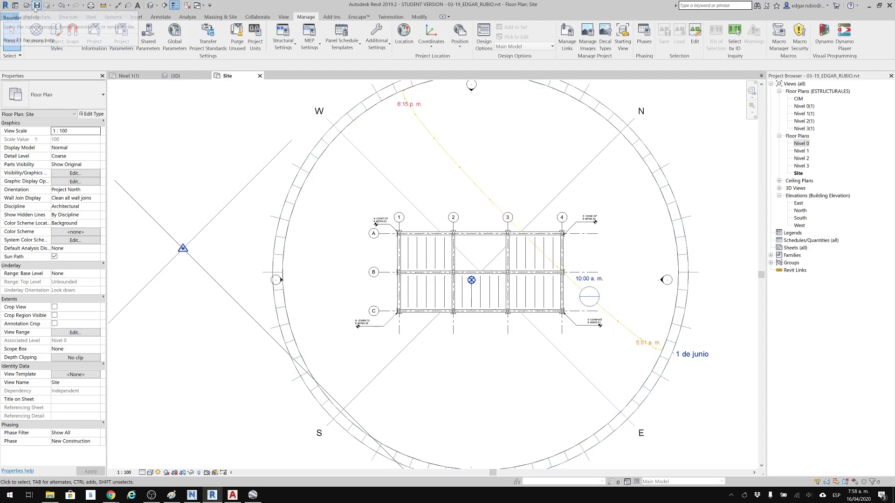
View the Desktop folder's files in File Explorer and return to the Site plan in Revit.
{"action": "left_click", "coordinate": [49, 497]}
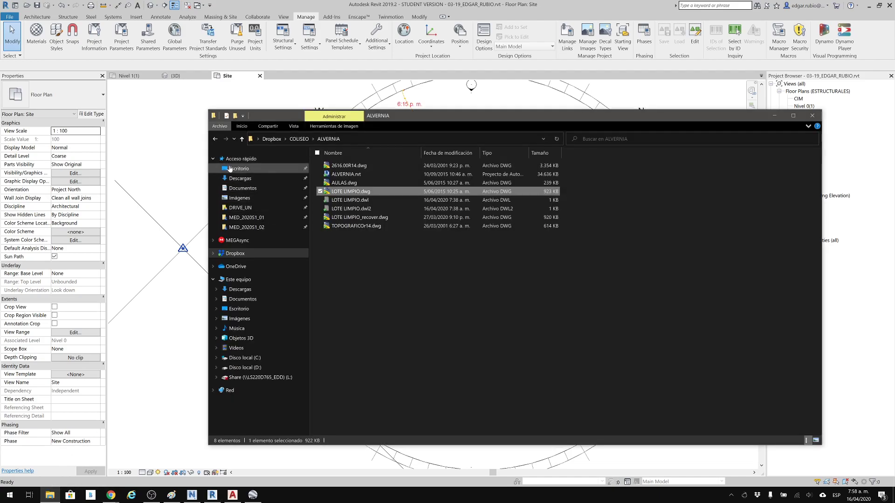
{"action": "left_click", "coordinate": [230, 169]}
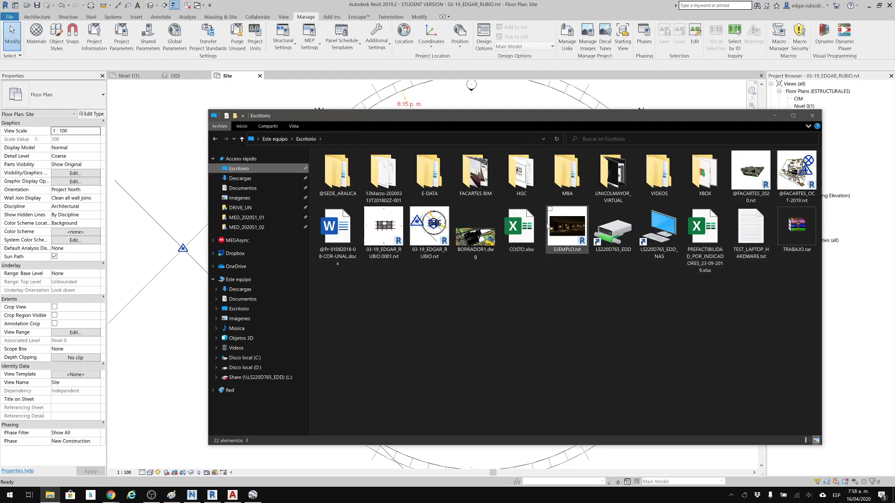
{"action": "left_click", "coordinate": [189, 135]}
Try moving the clipped project base point in the Site plan, and undo the move.
{"action": "middle_click_drag", "start_coordinate": [446, 233], "coordinate": [433, 267]}
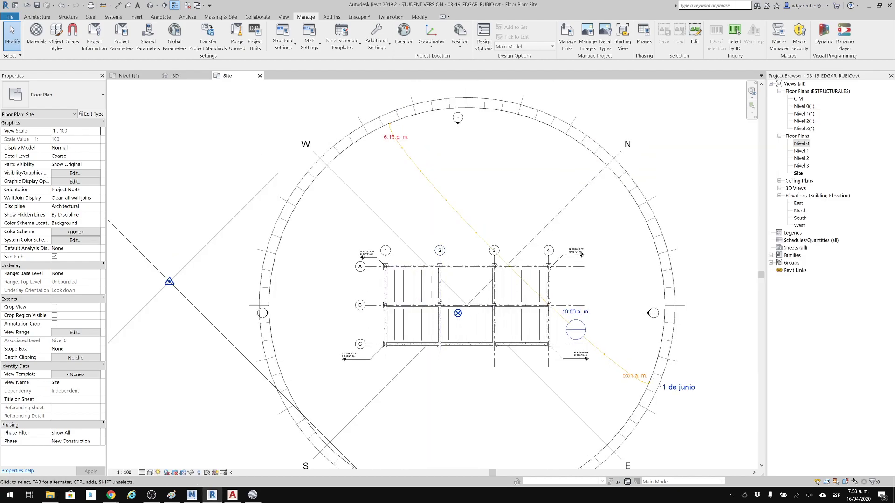
{"action": "scroll", "coordinate": [497, 302], "scroll_direction": "up", "scroll_amount": 3}
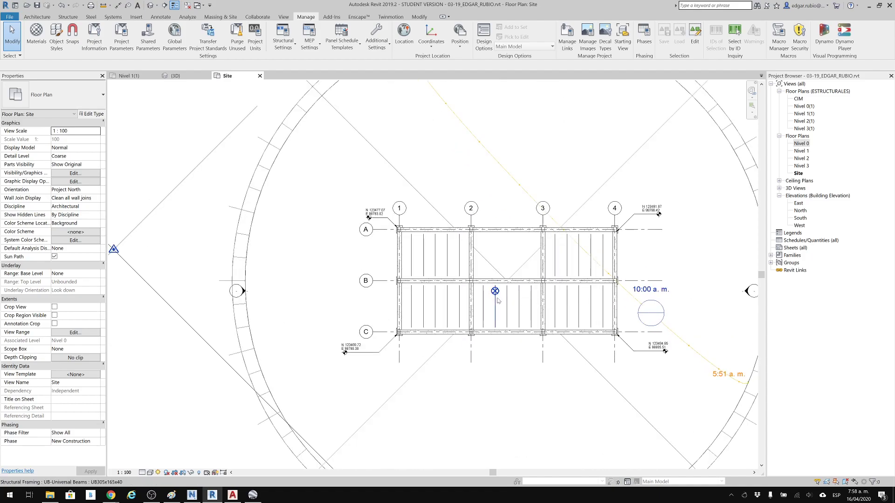
{"action": "middle_click_drag", "start_coordinate": [502, 294], "coordinate": [529, 288]}
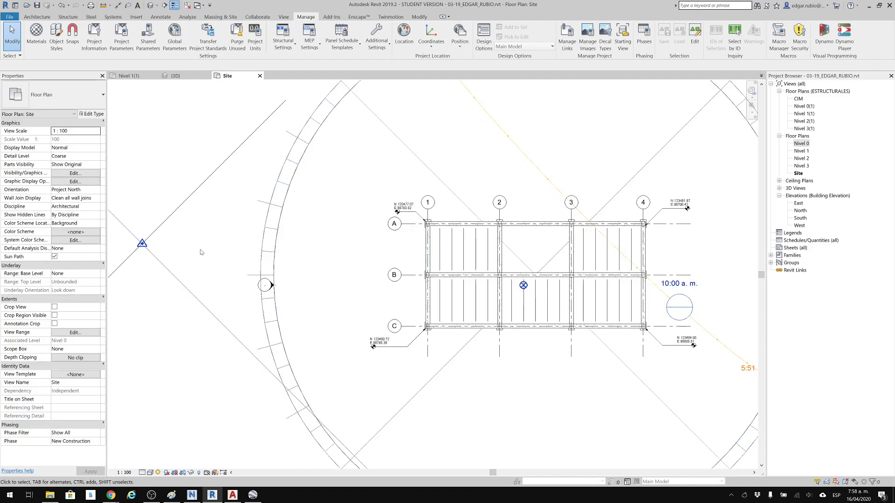
{"action": "left_click", "coordinate": [525, 287]}
{"action": "middle_click_drag", "start_coordinate": [539, 304], "coordinate": [553, 311]}
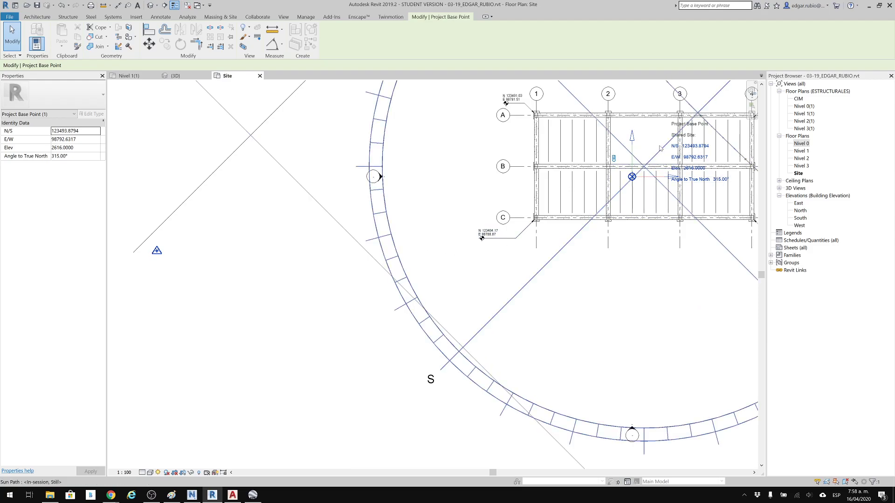
{"action": "key", "text": "ctrl+z"}
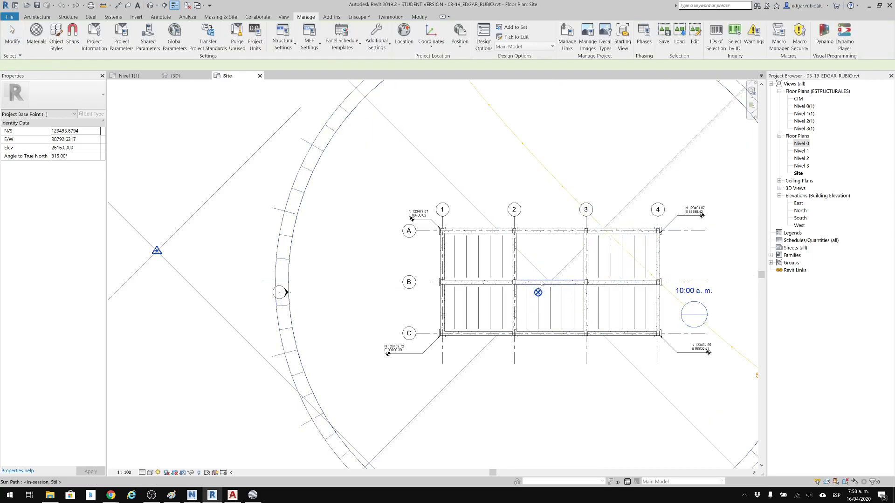
{"action": "key", "text": "Escape"}
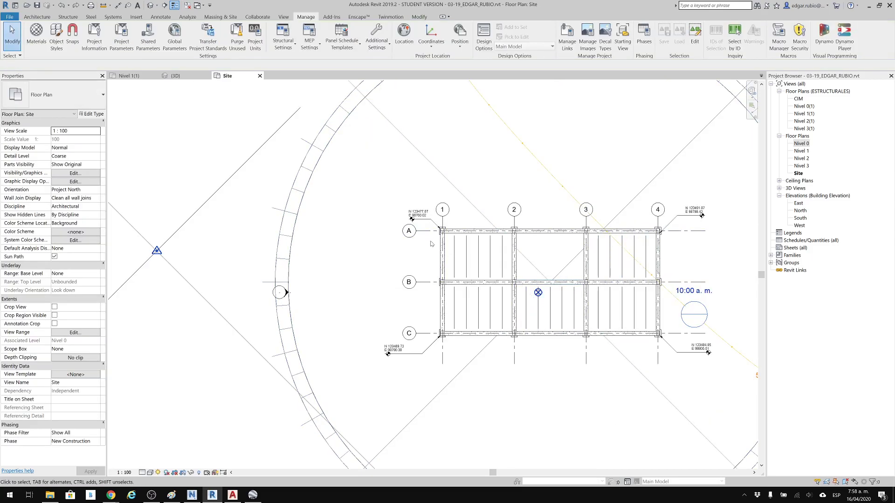
Unclip the project base point and move it to the structure's corner at grid intersection A-1.
{"action": "scroll", "coordinate": [432, 244], "scroll_direction": "up", "scroll_amount": 1}
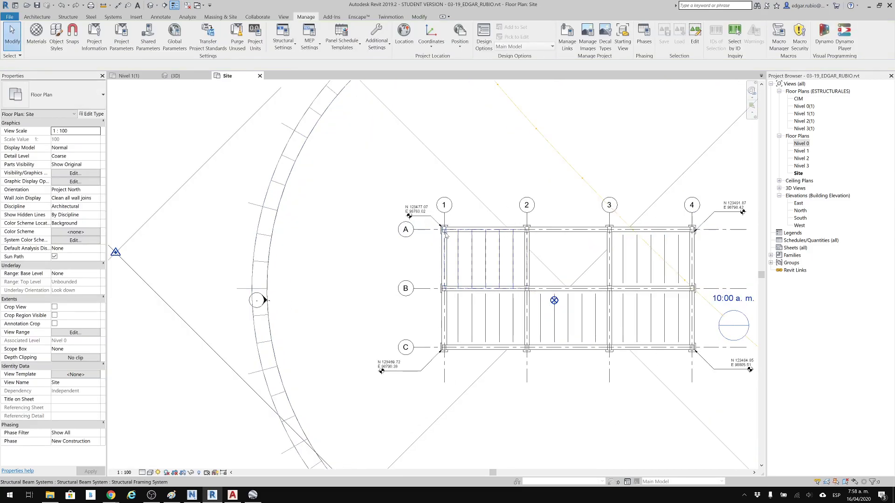
{"action": "left_click", "coordinate": [552, 302]}
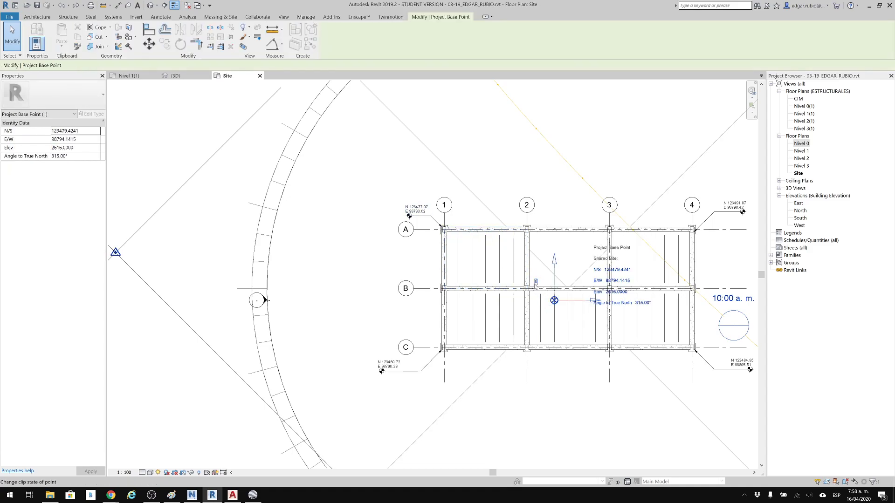
{"action": "left_click_drag", "start_coordinate": [480, 237], "coordinate": [445, 230]}
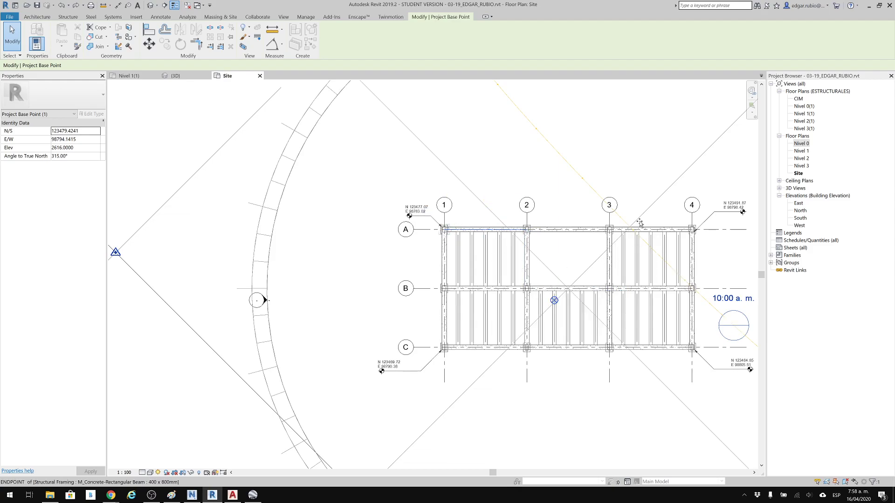
{"action": "key", "text": "Escape"}
{"action": "middle_click_drag", "start_coordinate": [539, 263], "coordinate": [570, 262]}
Open the East building elevation and reveal its hidden elements.
{"action": "double_click", "coordinate": [797, 204]}
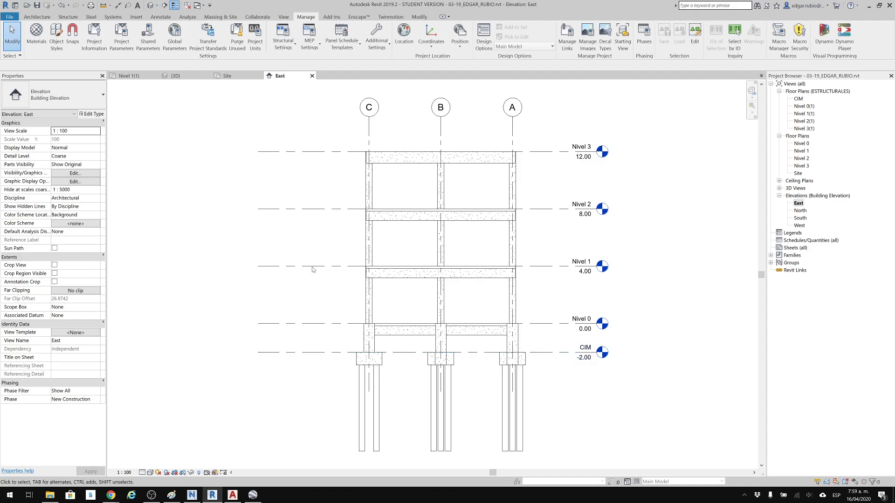
{"action": "left_click_drag", "start_coordinate": [652, 92], "coordinate": [302, 378]}
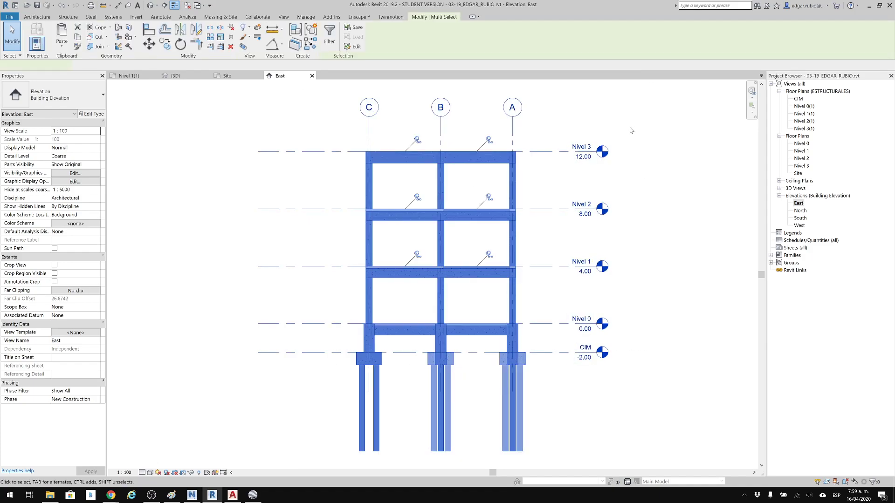
{"action": "left_click", "coordinate": [674, 398]}
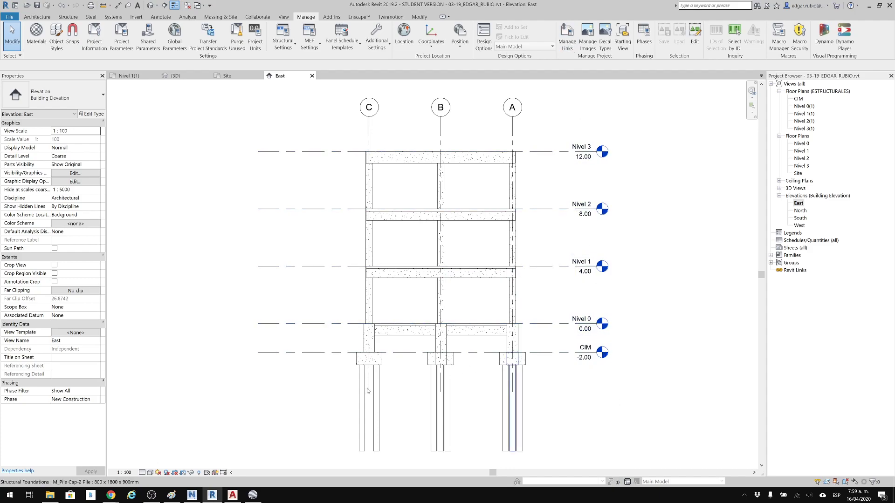
{"action": "left_click", "coordinate": [199, 473]}
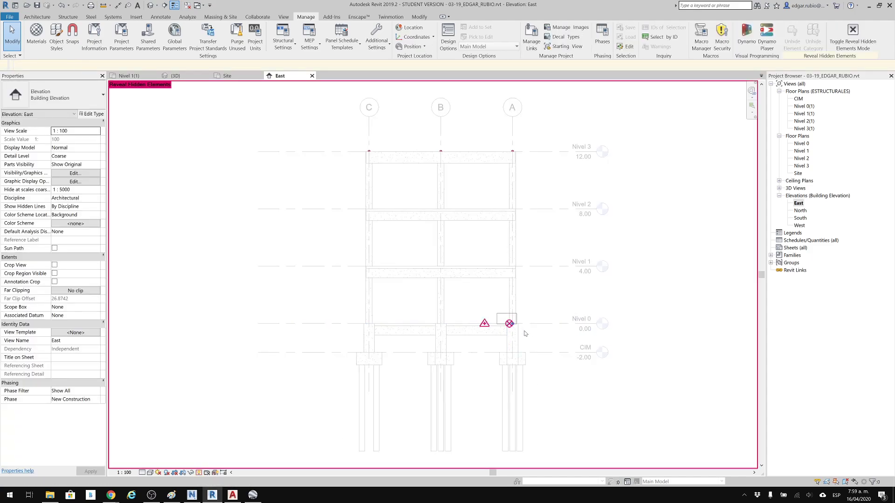
{"action": "left_click_drag", "start_coordinate": [497, 314], "coordinate": [524, 334]}
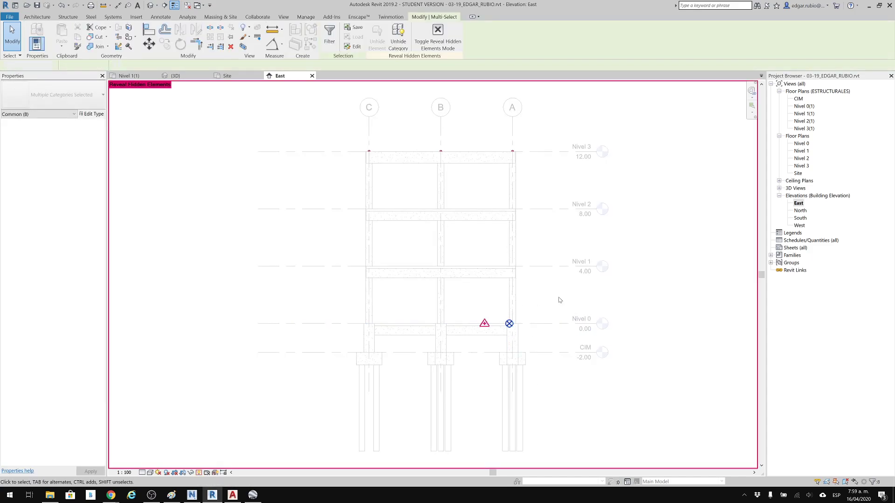
{"action": "key", "text": "Escape"}
Move the project base point 0.15 straight down in the East elevation, and turn off the display of hidden elements.
{"action": "left_click", "coordinate": [509, 324]}
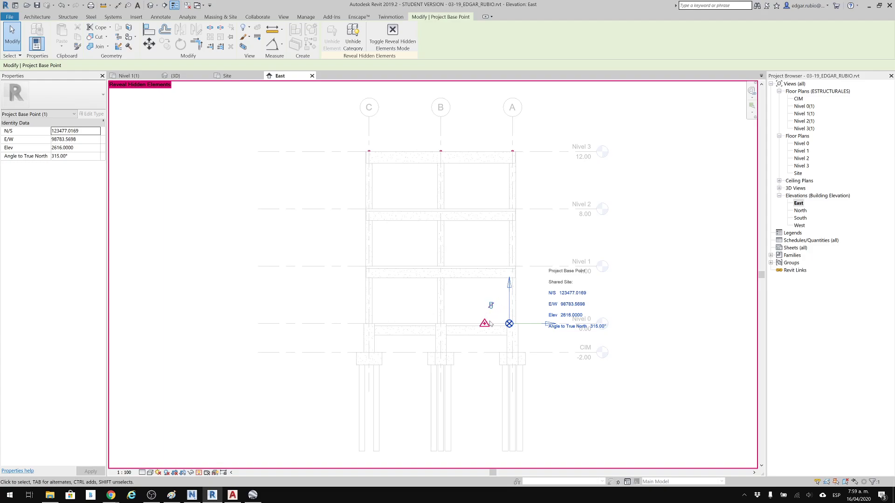
{"action": "left_click", "coordinate": [149, 43]}
{"action": "left_click", "coordinate": [645, 304]}
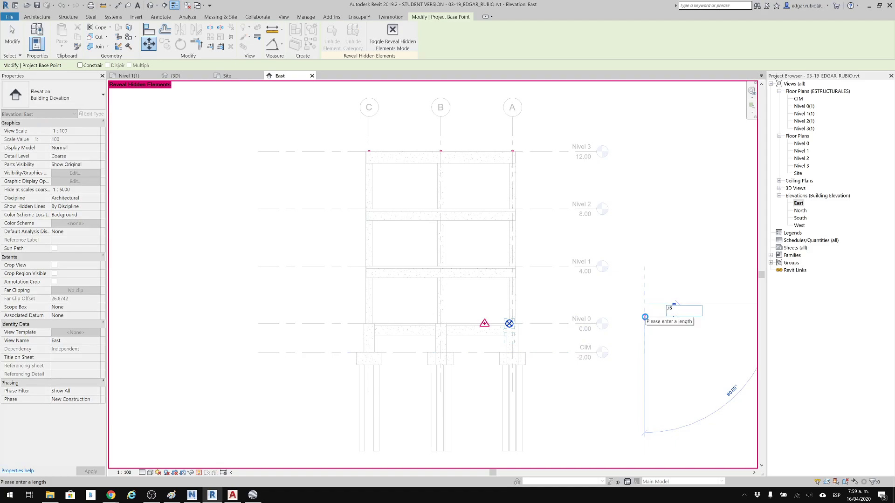
{"action": "key", "text": "Return"}
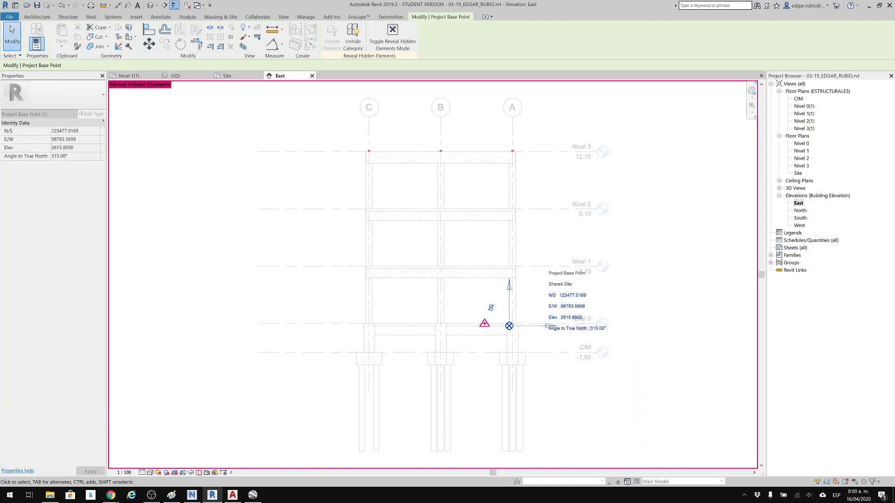
{"action": "left_click", "coordinate": [199, 473]}
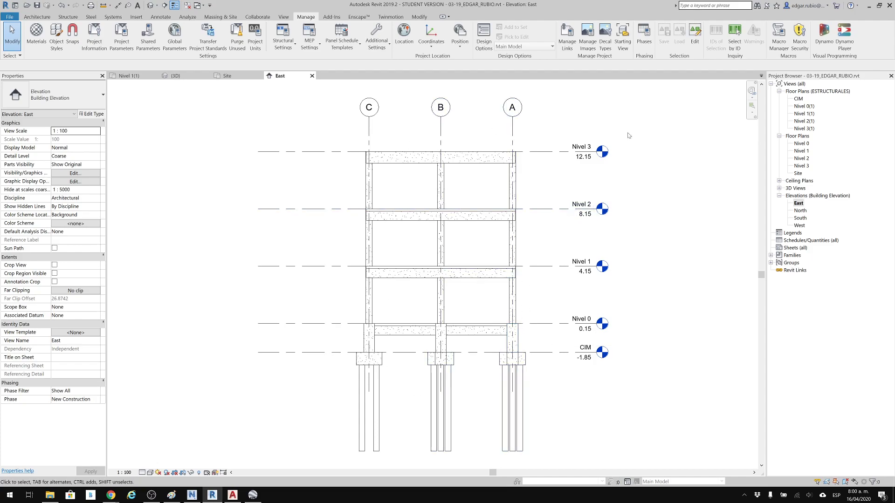
Try setting the level type's Elevation Base to Survey Point in the East elevation, and undo the change.
{"action": "left_click_drag", "start_coordinate": [622, 133], "coordinate": [569, 372]}
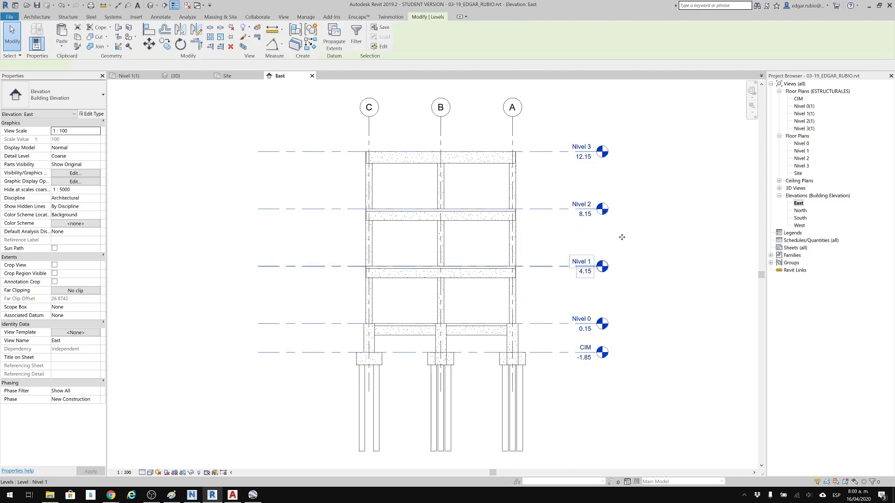
{"action": "left_click", "coordinate": [674, 305]}
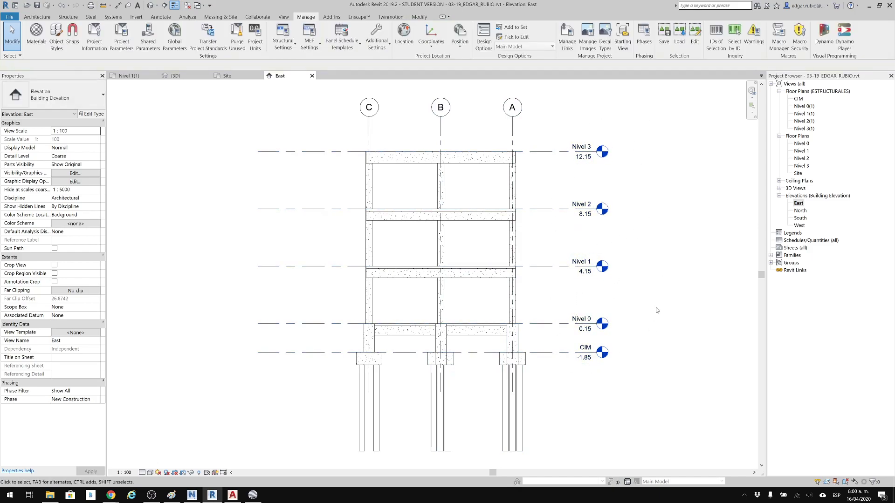
{"action": "left_click", "coordinate": [561, 329]}
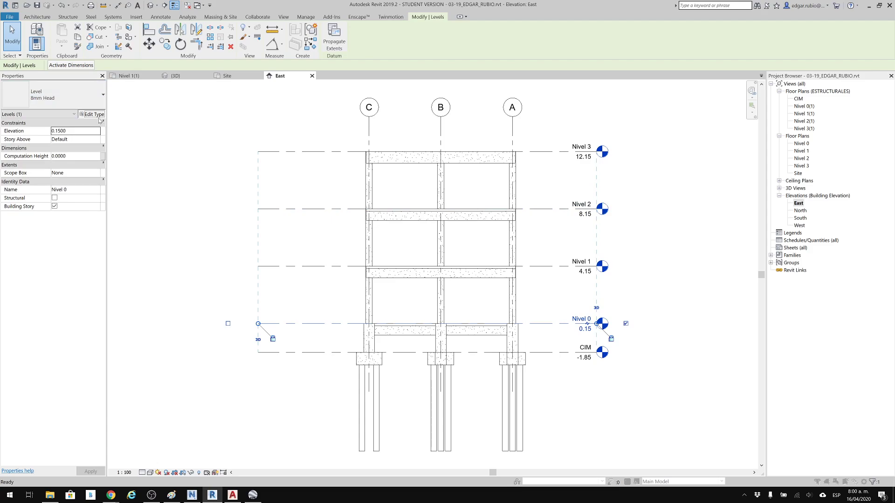
{"action": "left_click", "coordinate": [97, 114]}
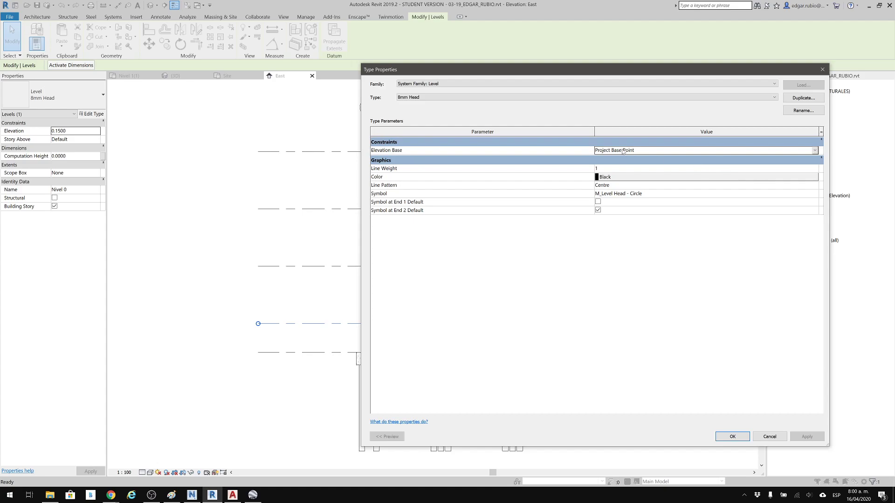
{"action": "left_click_drag", "start_coordinate": [713, 76], "coordinate": [392, 58]}
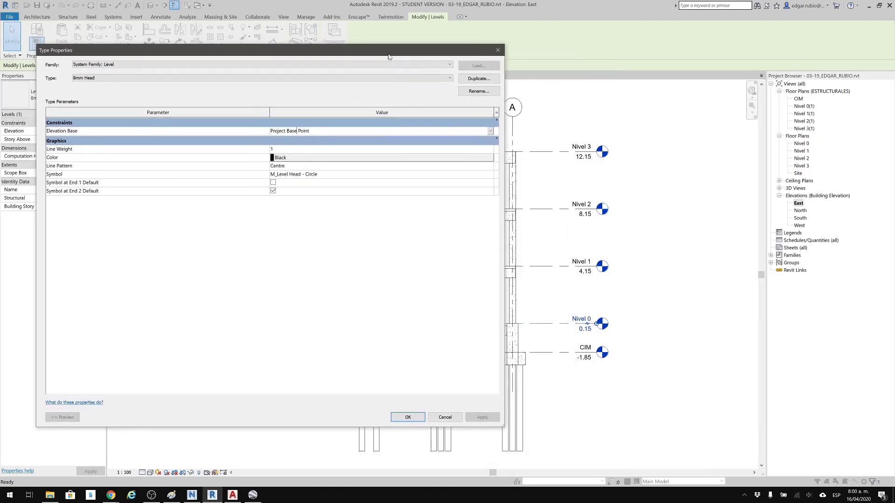
{"action": "left_click", "coordinate": [494, 132]}
{"action": "left_click", "coordinate": [287, 147]}
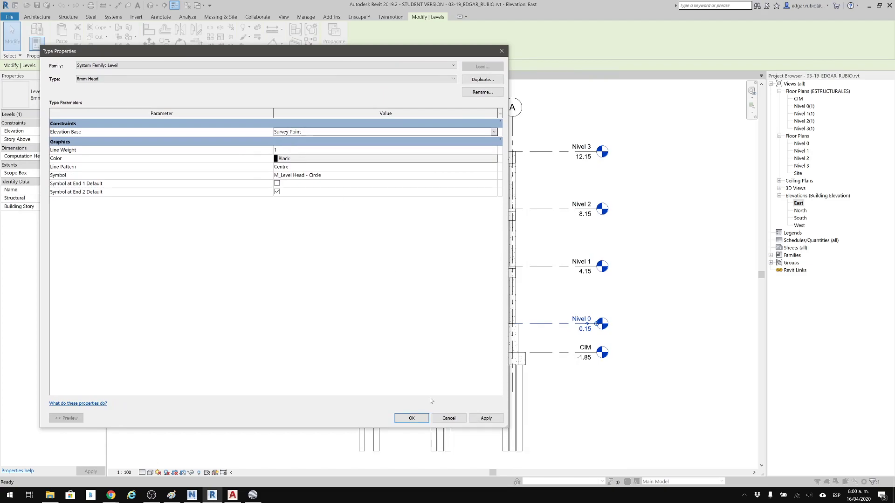
{"action": "left_click", "coordinate": [412, 419]}
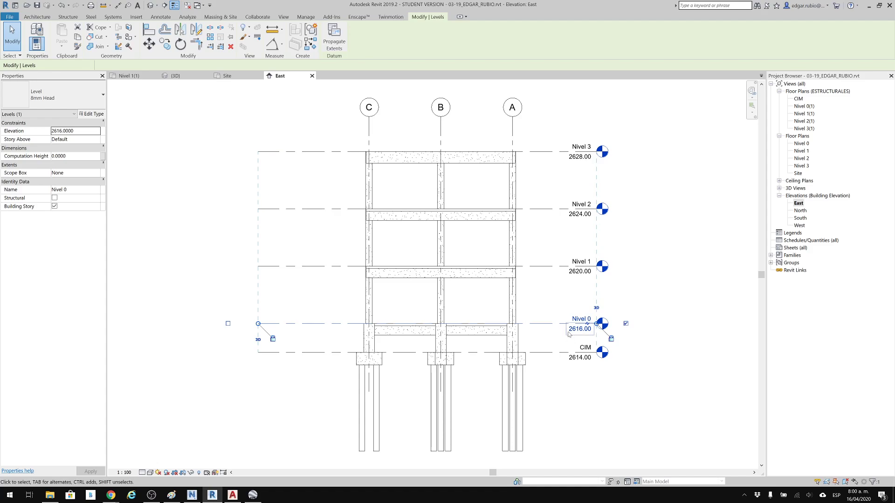
{"action": "left_click", "coordinate": [666, 239]}
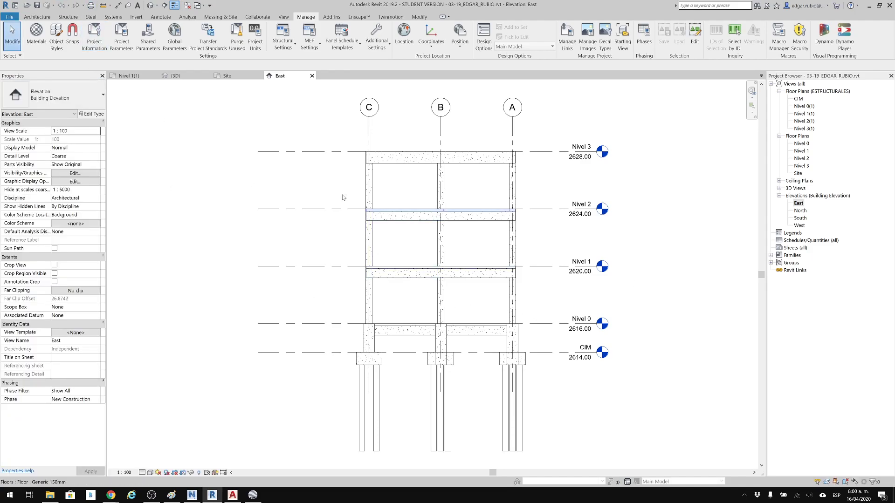
{"action": "left_click", "coordinate": [60, 5]}
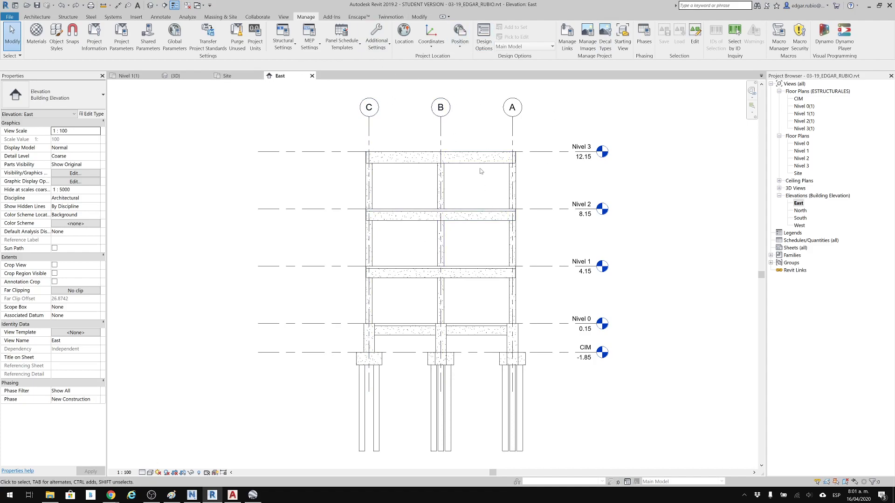
Save the project, close the East elevation and inactive views, and close the project from the Site plan.
{"action": "middle_click_drag", "start_coordinate": [482, 170], "coordinate": [510, 170]}
{"action": "left_click", "coordinate": [36, 5]}
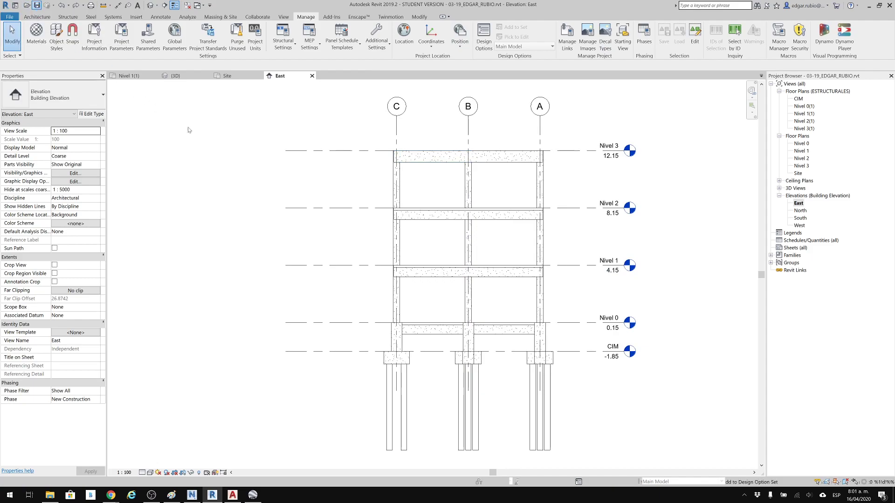
{"action": "left_click", "coordinate": [312, 76]}
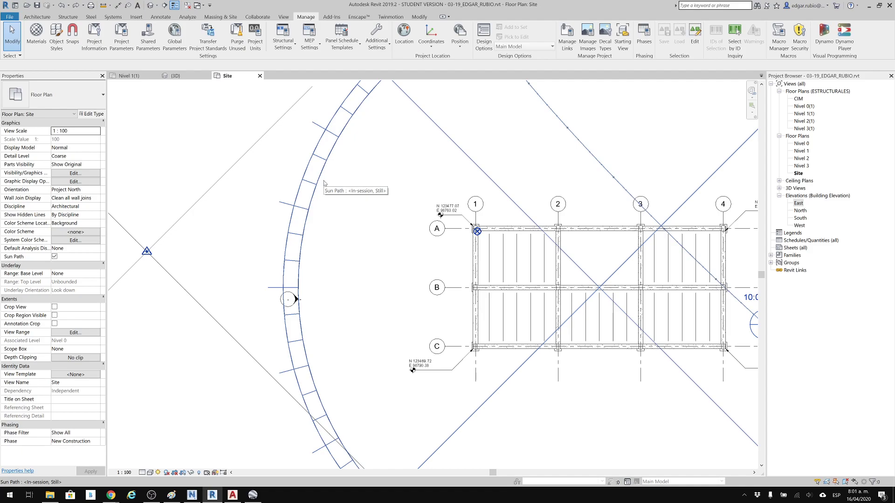
{"action": "middle_click_drag", "start_coordinate": [311, 276], "coordinate": [298, 273]}
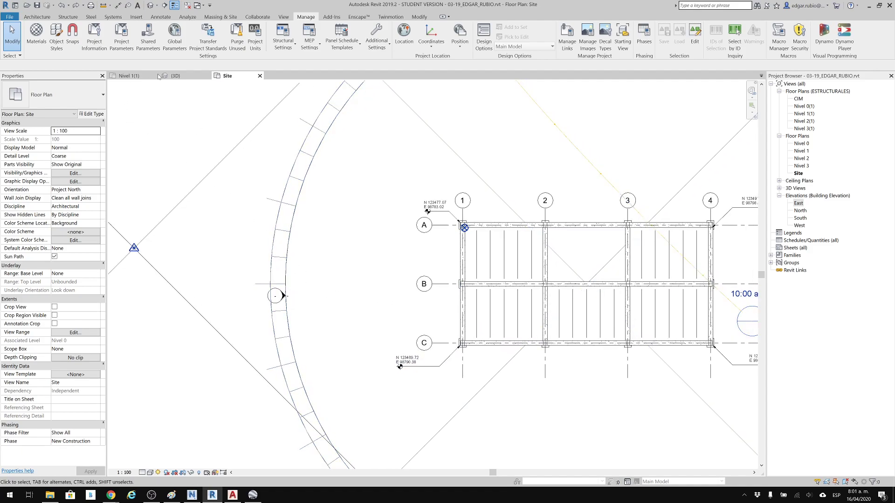
{"action": "left_click", "coordinate": [188, 5]}
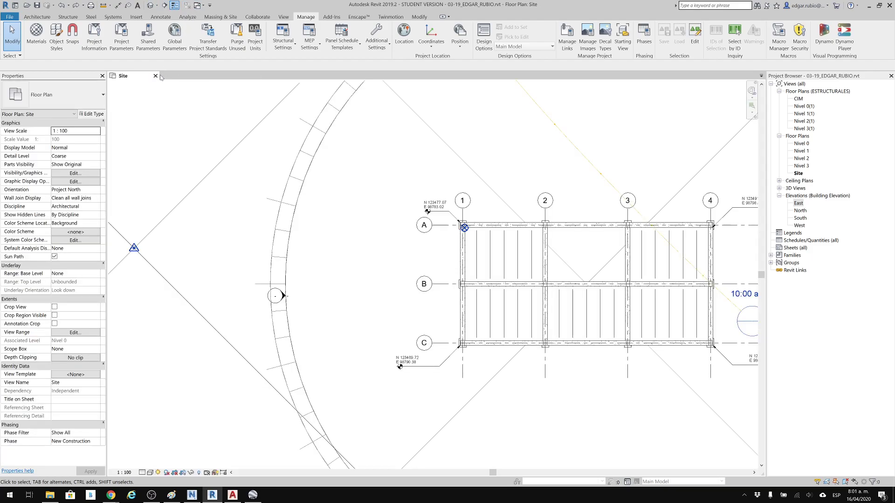
{"action": "left_click", "coordinate": [155, 75]}
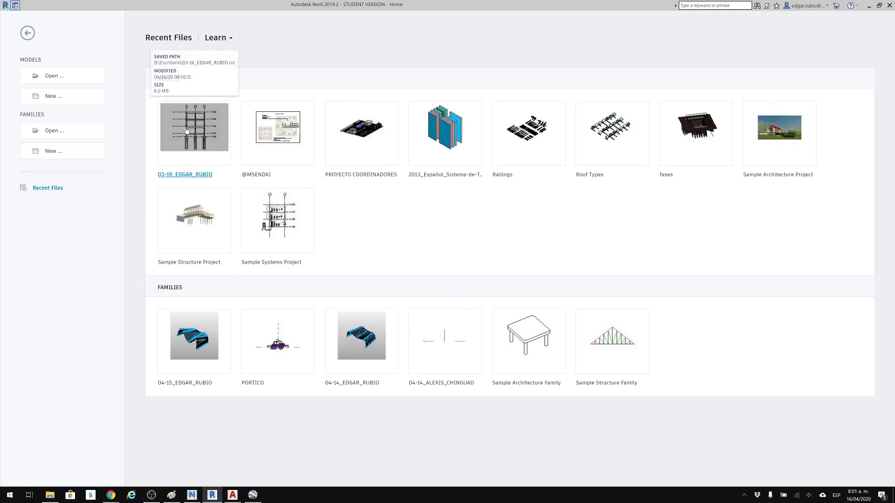
Create a new project from the DefaultMetric template and widen the Project Browser so the view names are readable.
{"action": "left_click", "coordinate": [55, 100]}
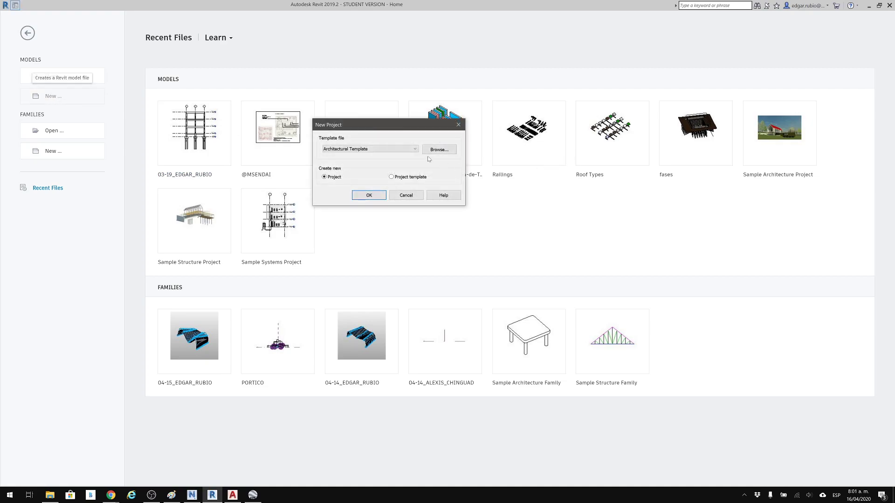
{"action": "left_click", "coordinate": [400, 149]}
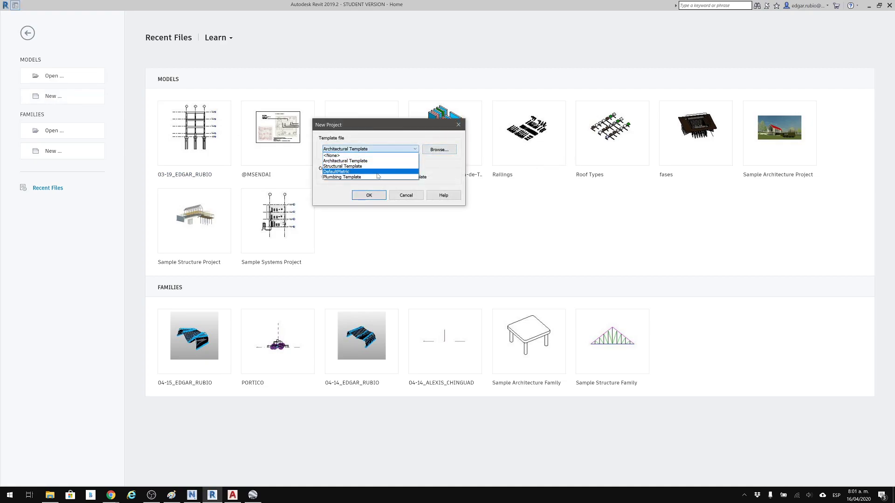
{"action": "left_click", "coordinate": [373, 172]}
{"action": "left_click", "coordinate": [369, 195]}
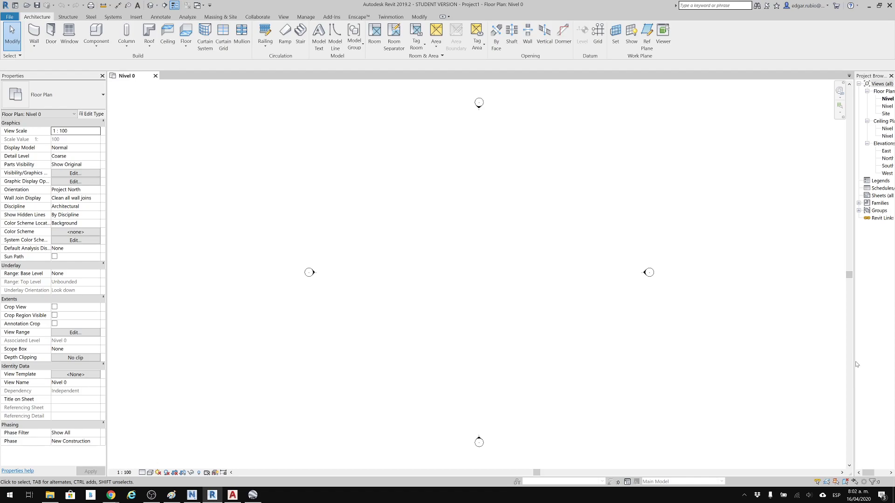
{"action": "left_click_drag", "start_coordinate": [854, 365], "coordinate": [787, 365]}
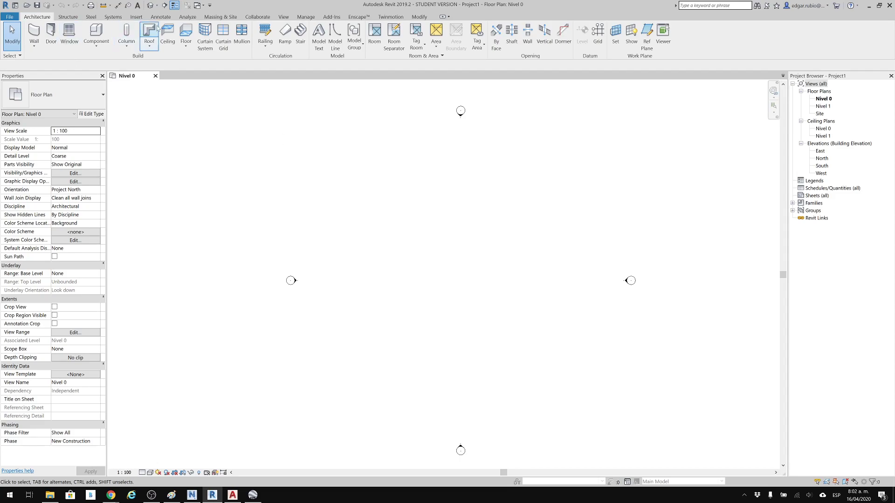
Set the project's length units to meters with two decimal places.
{"action": "key", "text": "u"}
{"action": "key", "text": "n"}
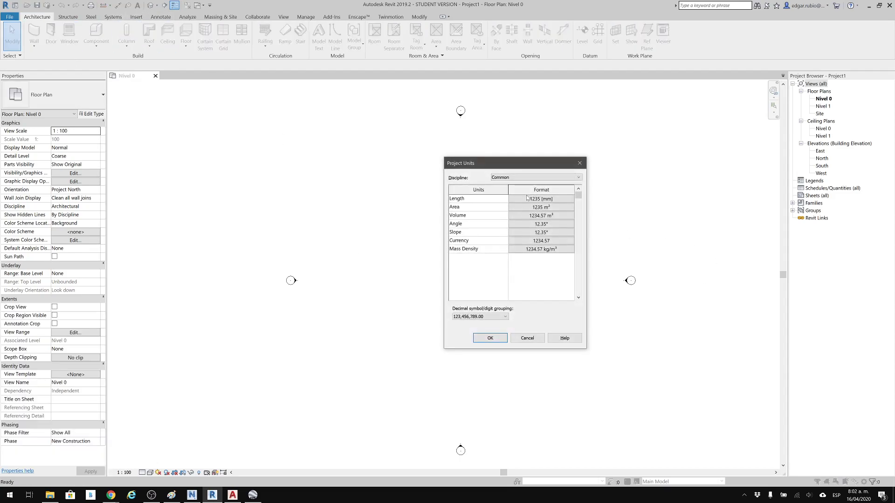
{"action": "left_click", "coordinate": [527, 200]}
{"action": "left_click", "coordinate": [493, 152]}
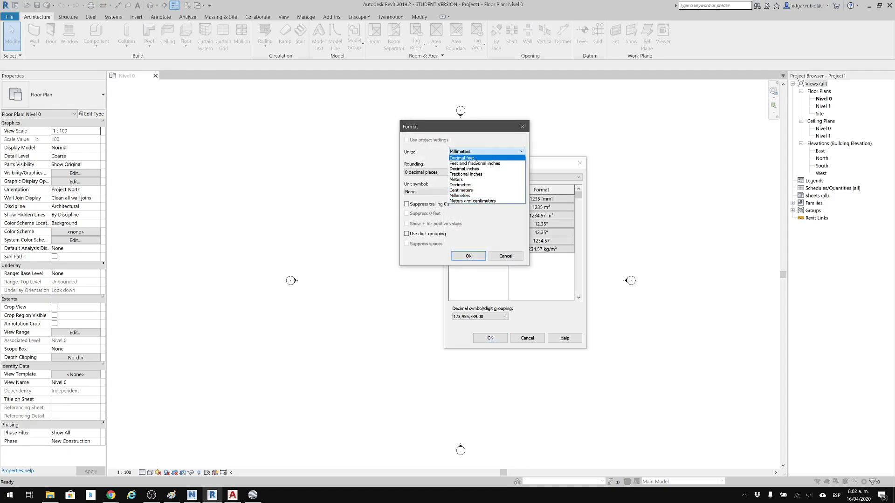
{"action": "left_click", "coordinate": [466, 180]}
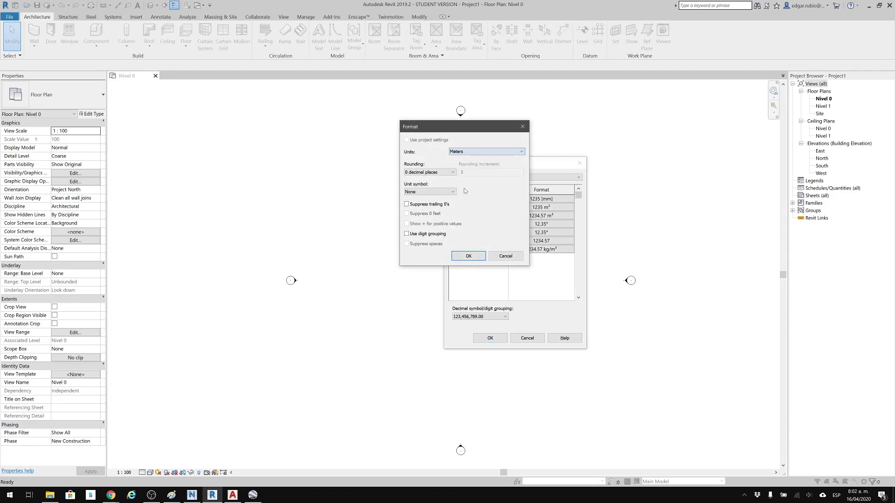
{"action": "left_click", "coordinate": [444, 171]}
{"action": "left_click", "coordinate": [429, 190]}
{"action": "left_click", "coordinate": [477, 254]}
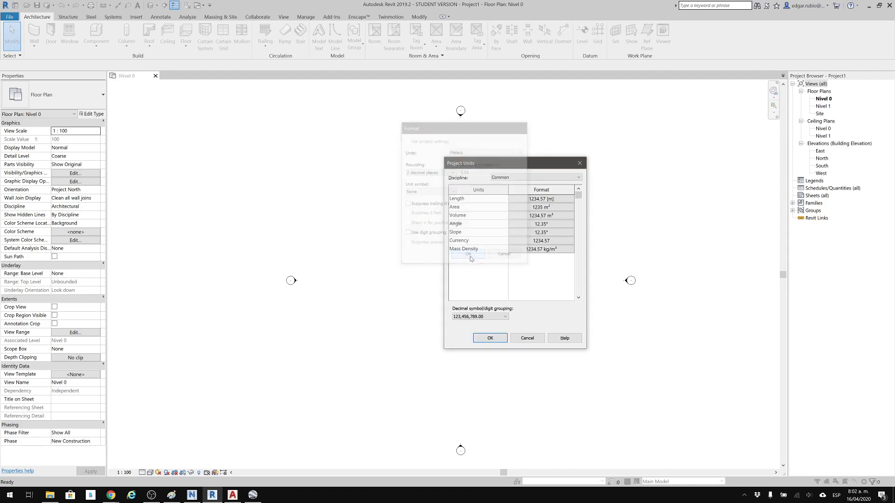
{"action": "left_click", "coordinate": [484, 339]}
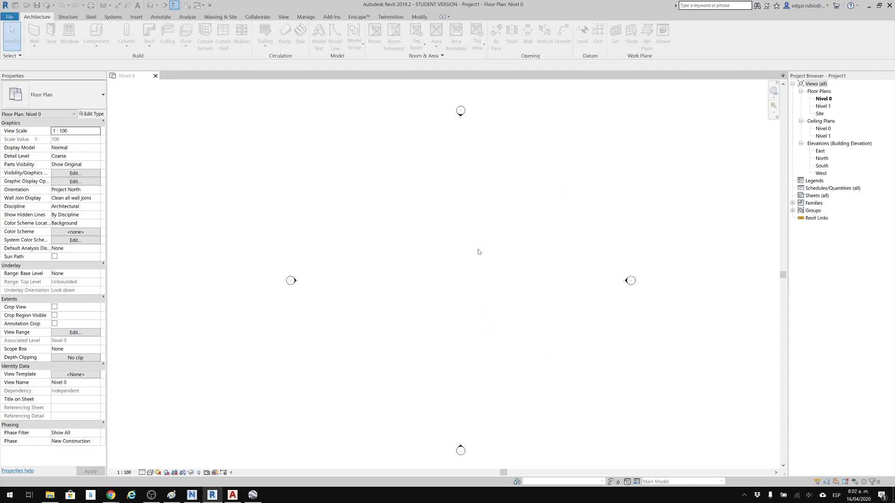
Link the saved 03-19 Revit model without a numbered backup suffix, using Manual - Center positioning, and place it between the elevation markers in Nivel 0.
{"action": "left_click", "coordinate": [136, 18]}
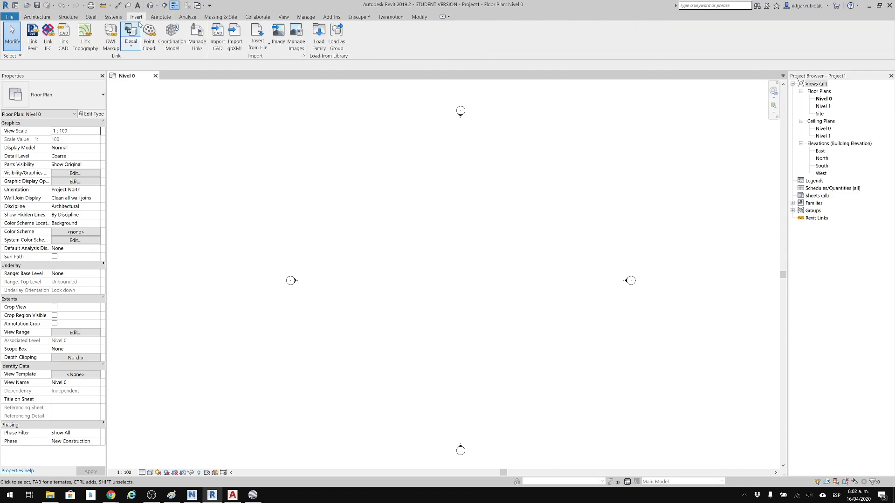
{"action": "left_click", "coordinate": [32, 38]}
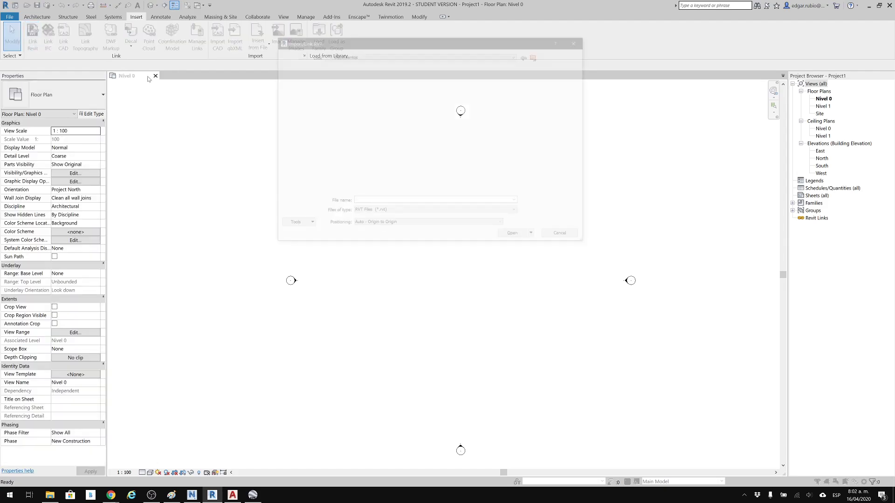
{"action": "left_click", "coordinate": [293, 205]}
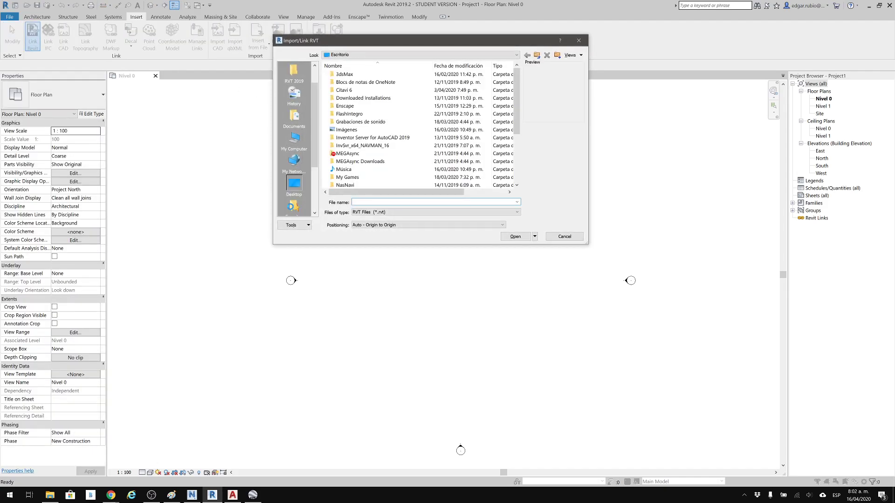
{"action": "scroll", "coordinate": [333, 118], "scroll_direction": "down", "scroll_amount": 4}
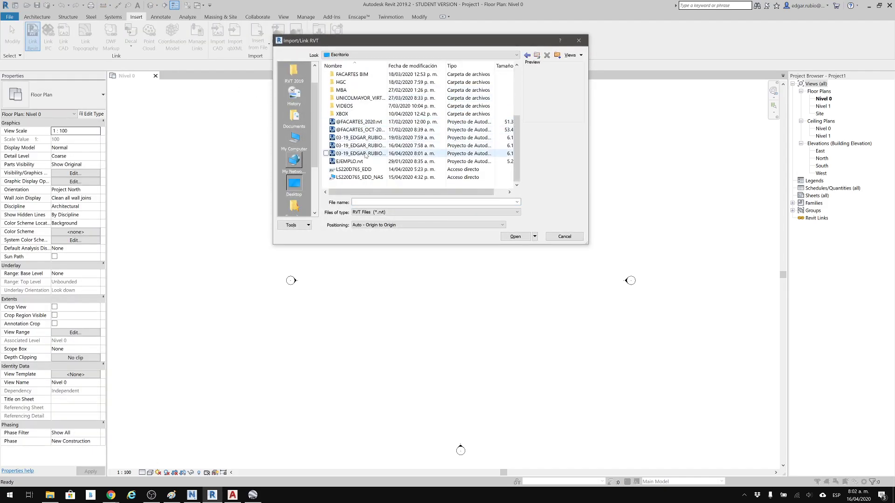
{"action": "double_click", "coordinate": [386, 66]}
{"action": "left_click", "coordinate": [376, 154]}
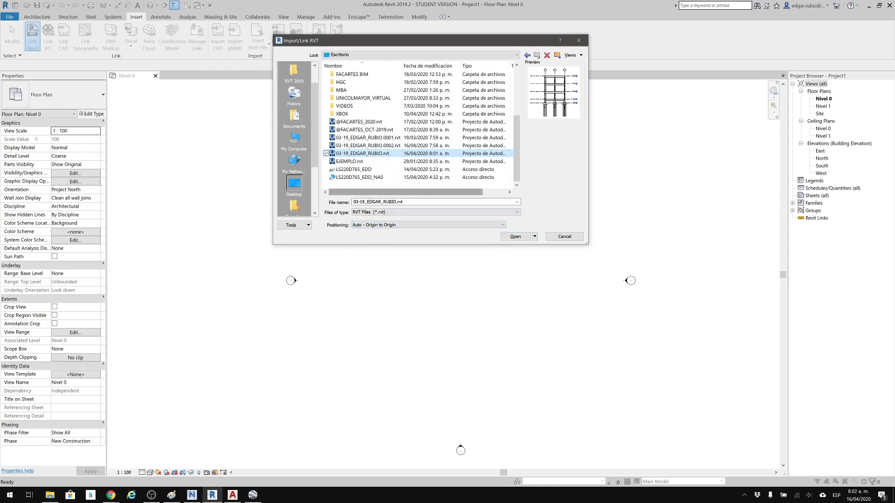
{"action": "left_click", "coordinate": [384, 226]}
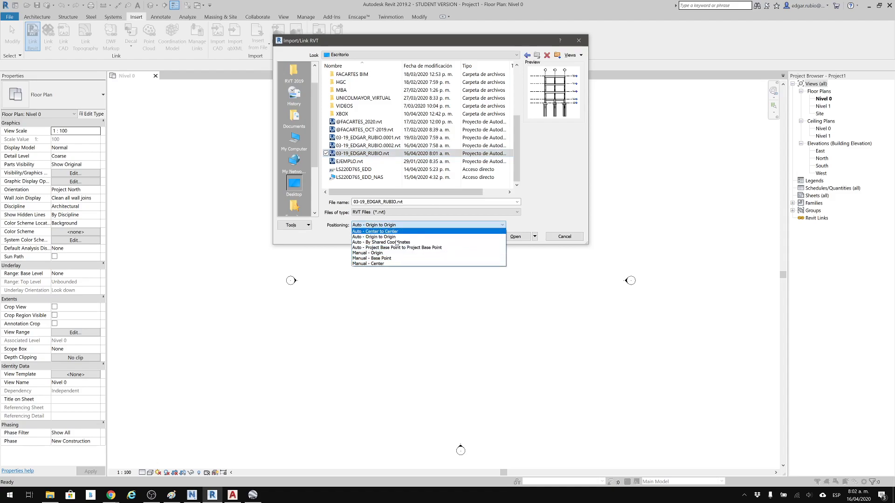
{"action": "left_click", "coordinate": [389, 264]}
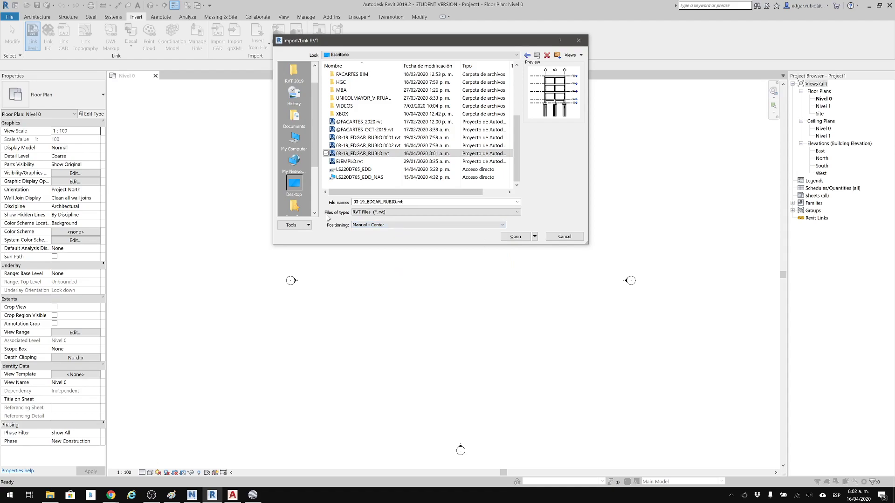
{"action": "left_click", "coordinate": [519, 237]}
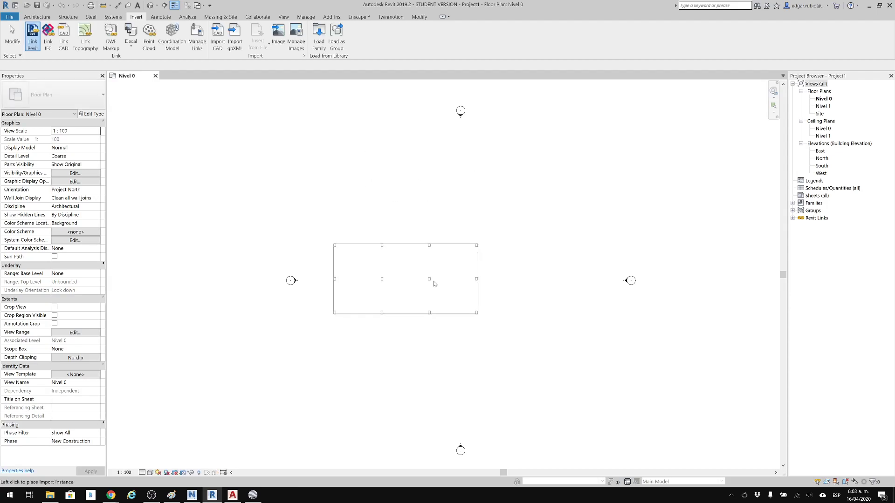
{"action": "left_click", "coordinate": [433, 283]}
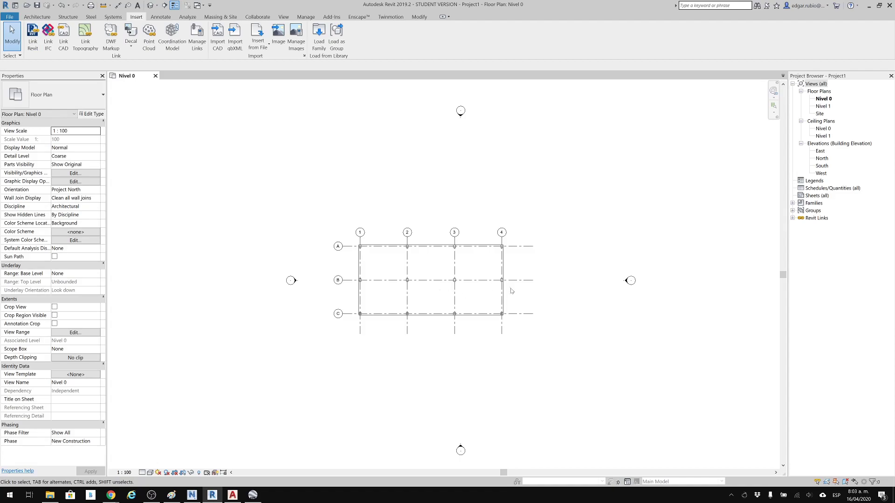
Move the linked model freehand a short distance up and to the right in the Nivel 0 plan.
{"action": "left_click", "coordinate": [478, 256]}
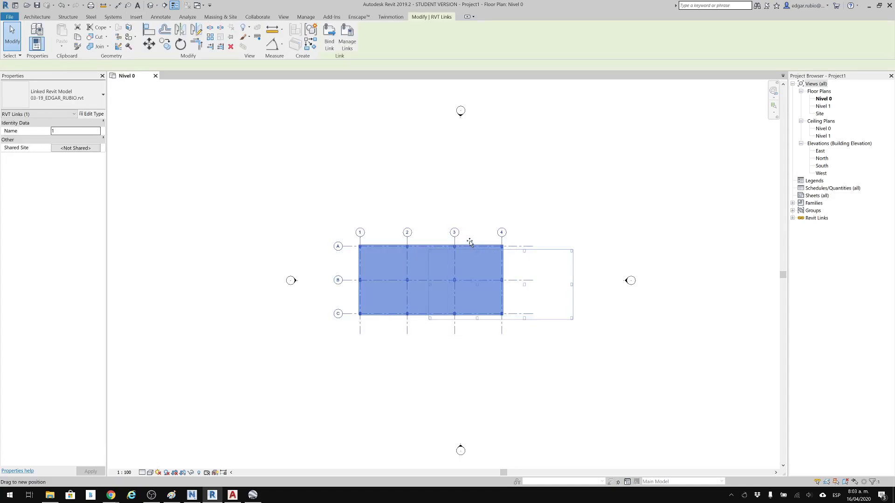
{"action": "left_click_drag", "start_coordinate": [443, 240], "coordinate": [476, 230]}
{"action": "left_click", "coordinate": [557, 194]}
{"action": "scroll", "coordinate": [420, 226], "scroll_direction": "up", "scroll_amount": 3}
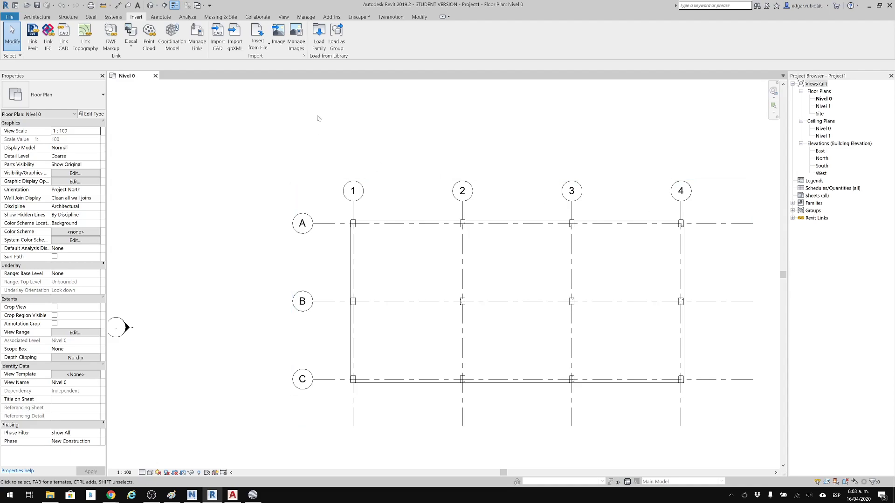
Place a spot coordinate with a leader on the linked model's slab corner at grid intersection A-1 in Nivel 0.
{"action": "left_click", "coordinate": [166, 17]}
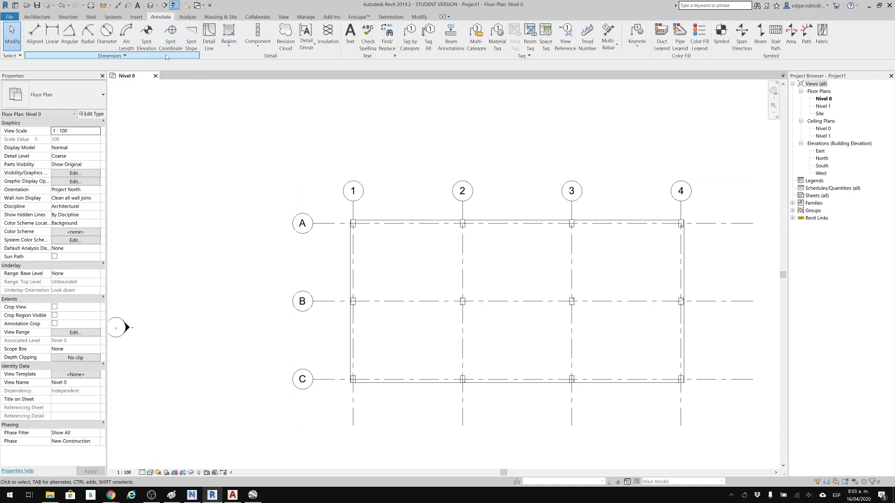
{"action": "left_click", "coordinate": [169, 52]}
{"action": "scroll", "coordinate": [344, 221], "scroll_direction": "up", "scroll_amount": 3}
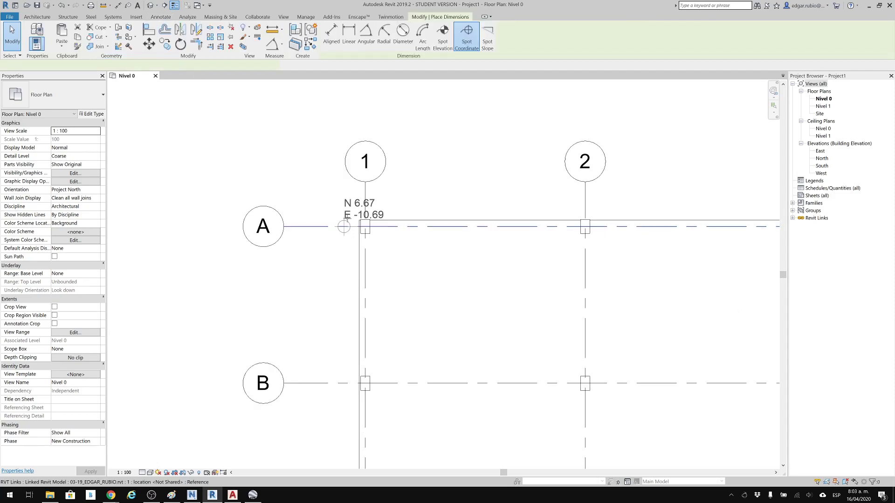
{"action": "left_click", "coordinate": [302, 185]}
{"action": "left_click", "coordinate": [214, 186]}
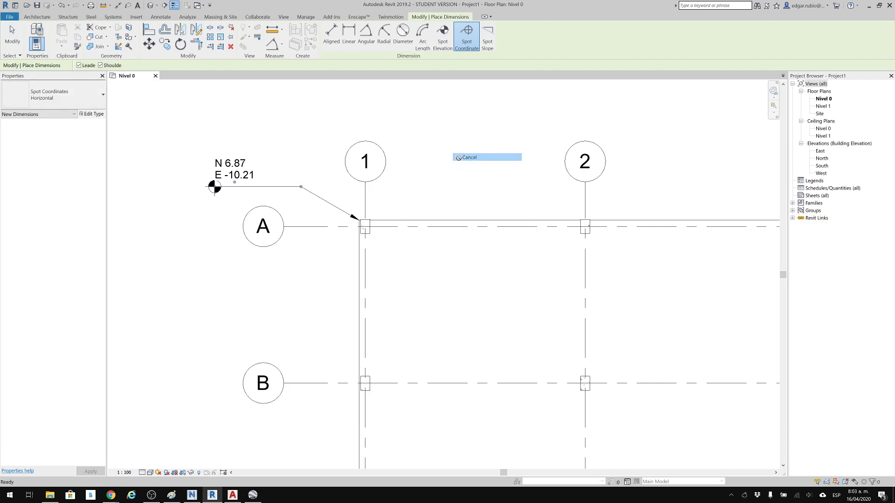
{"action": "scroll", "coordinate": [461, 159], "scroll_direction": "down", "scroll_amount": 2}
{"action": "middle_click_drag", "start_coordinate": [460, 159], "coordinate": [304, 176]}
{"action": "right_click", "coordinate": [414, 142]}
{"action": "left_click", "coordinate": [443, 148]}
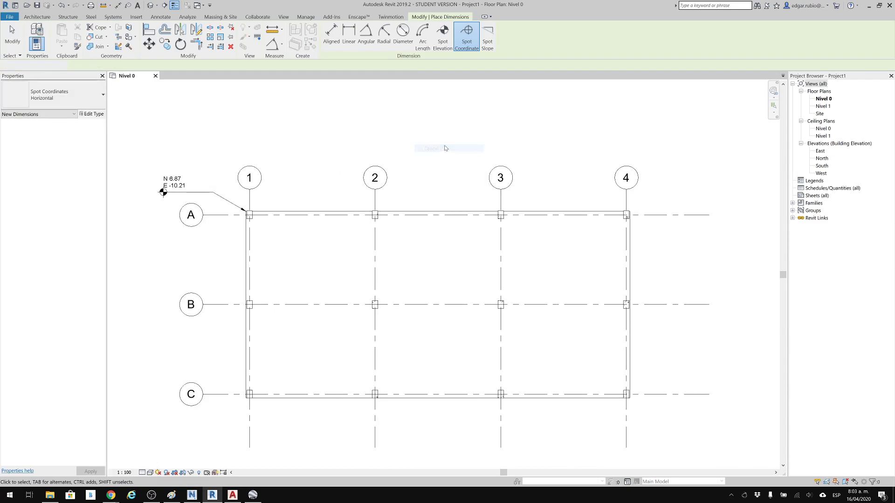
{"action": "right_click", "coordinate": [444, 148]}
{"action": "left_click", "coordinate": [454, 149]}
{"action": "scroll", "coordinate": [437, 193], "scroll_direction": "down", "scroll_amount": 1}
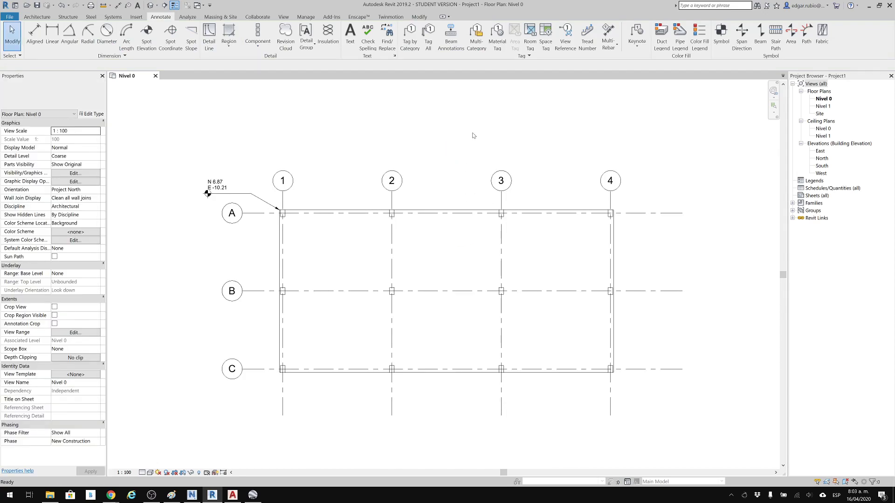
Acquire the shared coordinates from the linked 03-19 Revit model.
{"action": "left_click", "coordinate": [466, 214]}
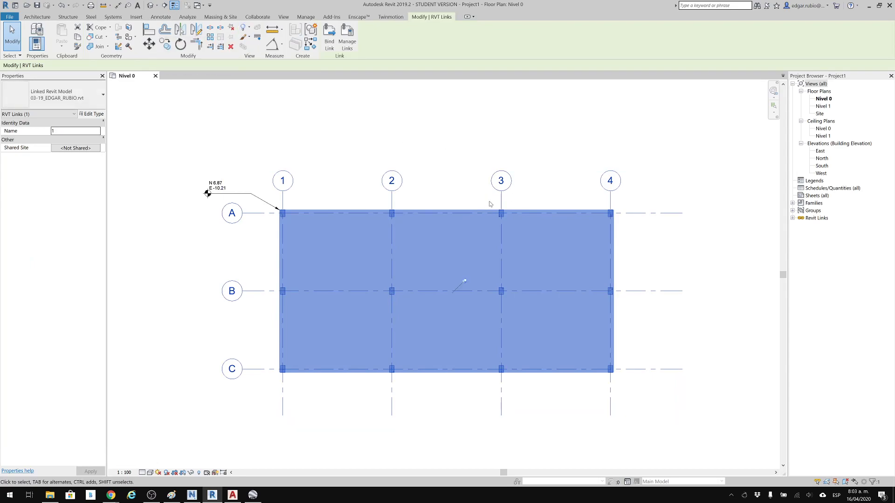
{"action": "left_click", "coordinate": [581, 138]}
{"action": "scroll", "coordinate": [562, 165], "scroll_direction": "up", "scroll_amount": 1}
{"action": "middle_click_drag", "start_coordinate": [562, 165], "coordinate": [475, 134]}
{"action": "middle_click_drag", "start_coordinate": [383, 112], "coordinate": [398, 110]}
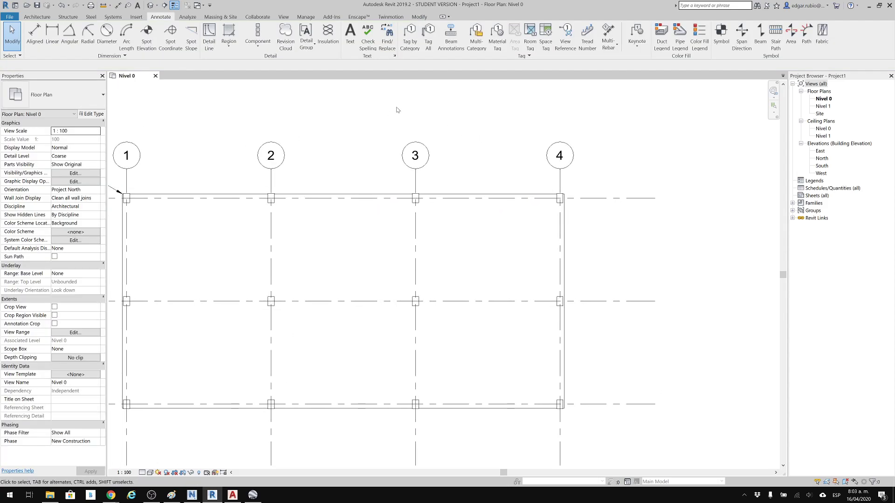
{"action": "left_click", "coordinate": [306, 16]}
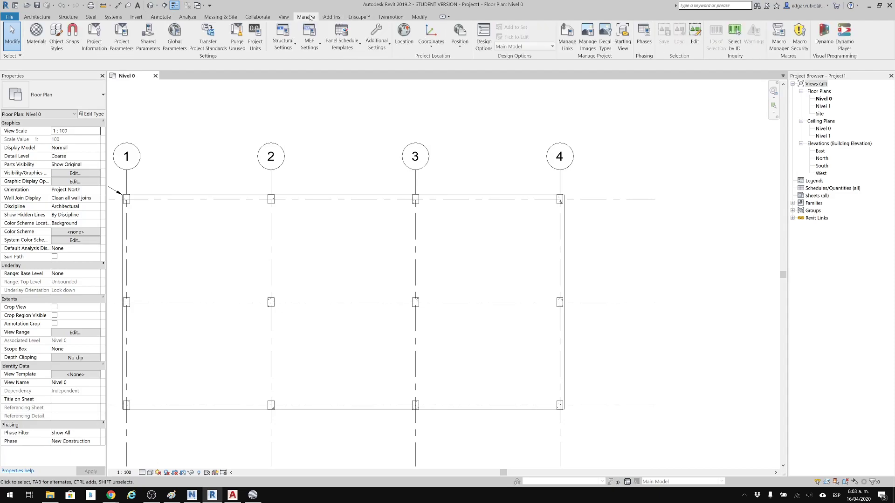
{"action": "left_click", "coordinate": [432, 46]}
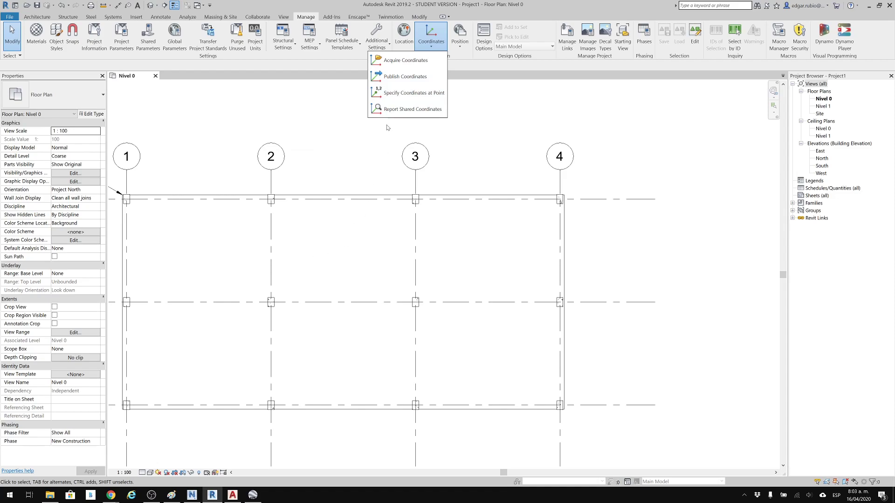
{"action": "left_click", "coordinate": [406, 60]}
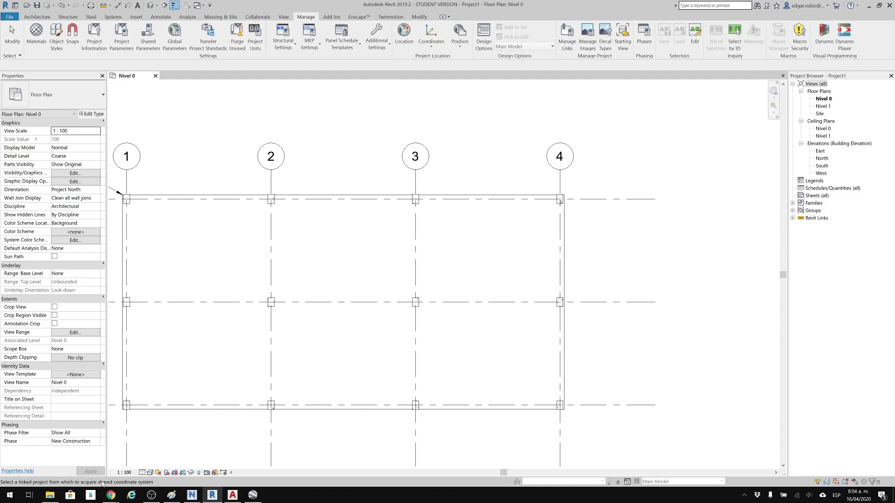
{"action": "left_click", "coordinate": [427, 163]}
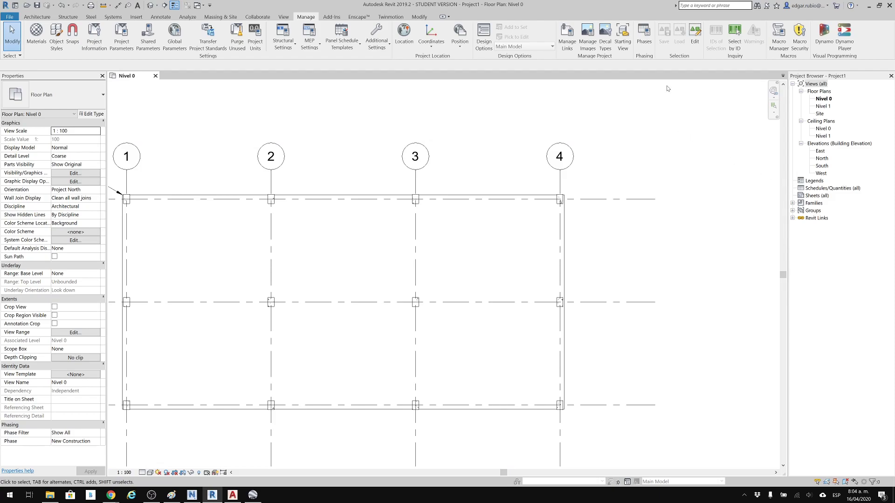
Try to acquire the shared coordinates from the same linked model a second time.
{"action": "left_click", "coordinate": [430, 45]}
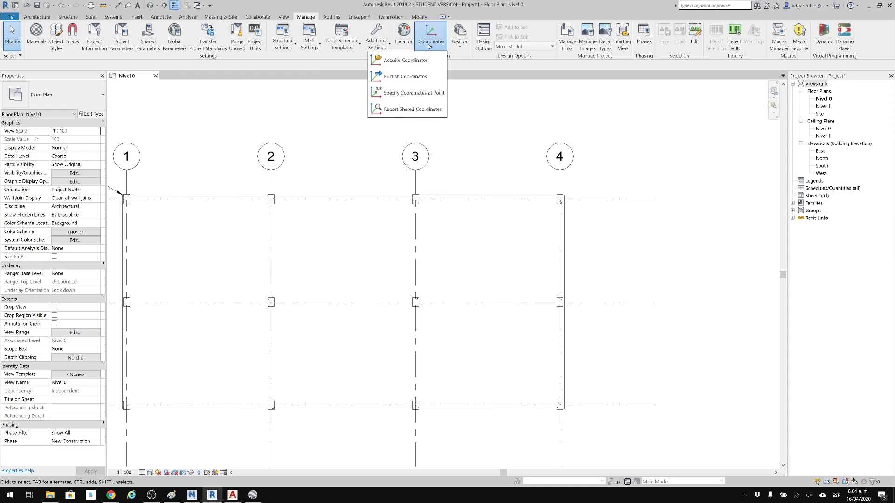
{"action": "left_click", "coordinate": [405, 60]}
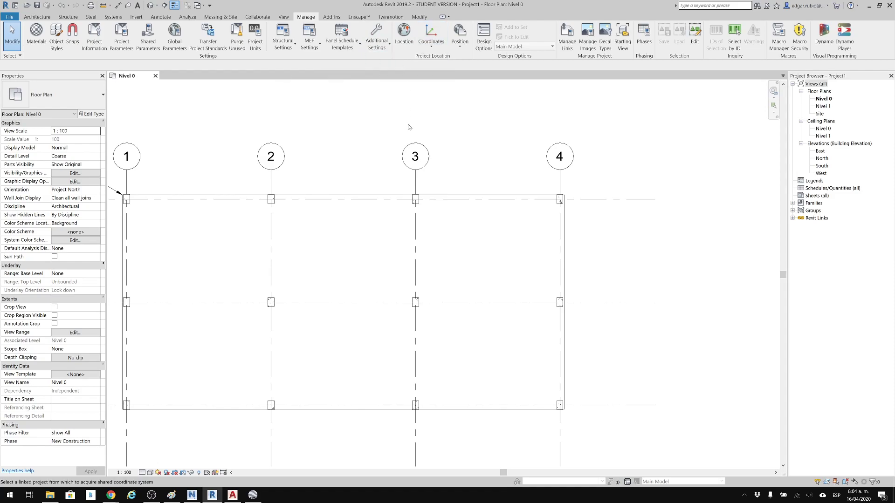
{"action": "left_click", "coordinate": [416, 154]}
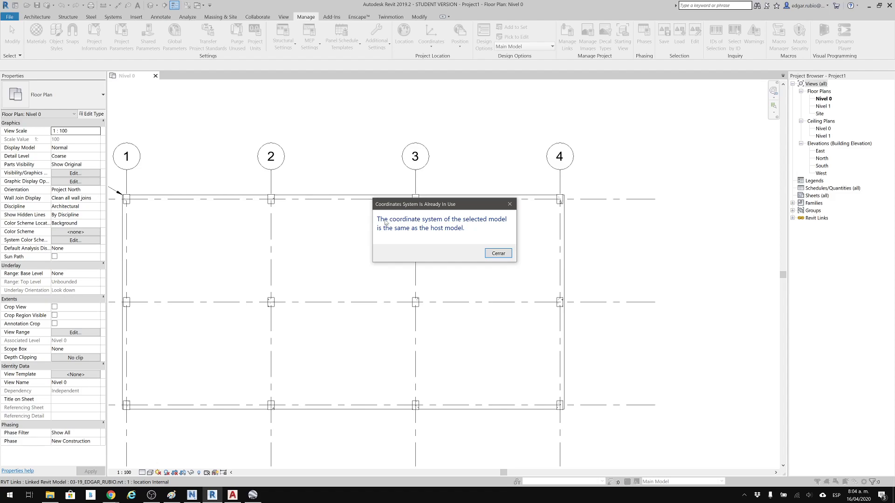
{"action": "left_click", "coordinate": [498, 254]}
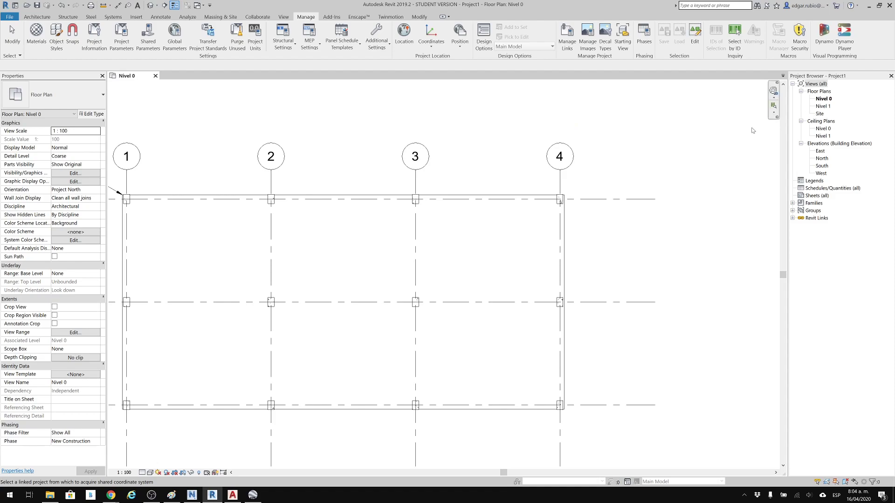
Open the Site floor plan and examine the survey point's coordinates and its position relative to the project base point.
{"action": "double_click", "coordinate": [820, 114]}
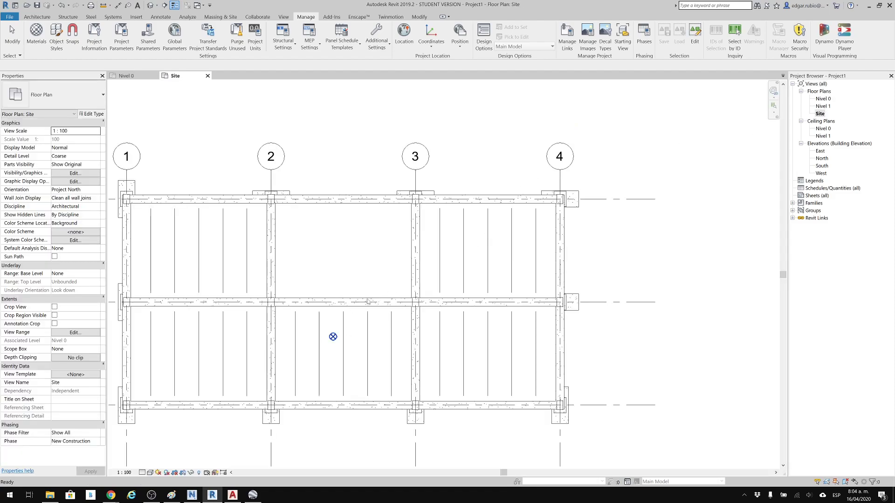
{"action": "scroll", "coordinate": [352, 256], "scroll_direction": "down", "scroll_amount": 2}
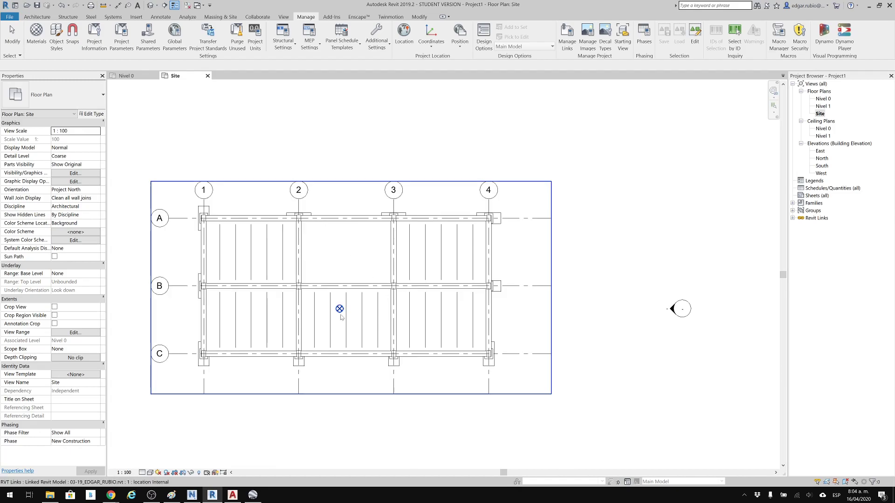
{"action": "scroll", "coordinate": [352, 307], "scroll_direction": "down", "scroll_amount": 8}
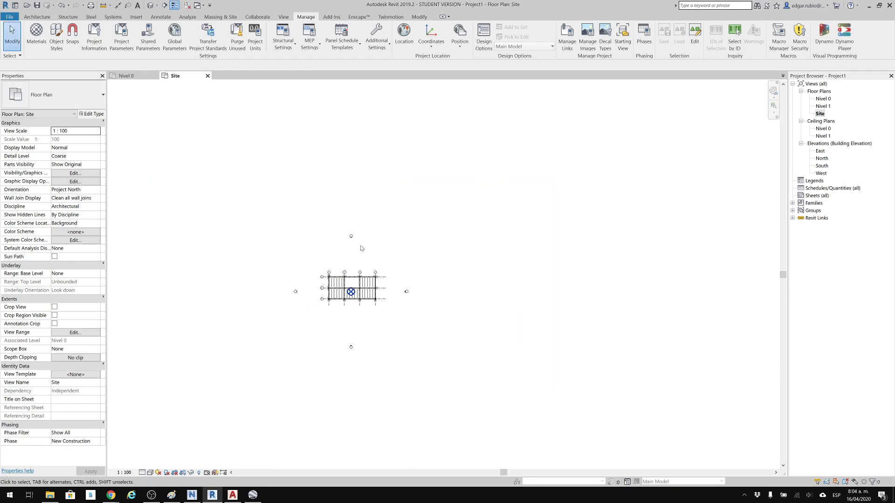
{"action": "scroll", "coordinate": [397, 265], "scroll_direction": "down", "scroll_amount": 3}
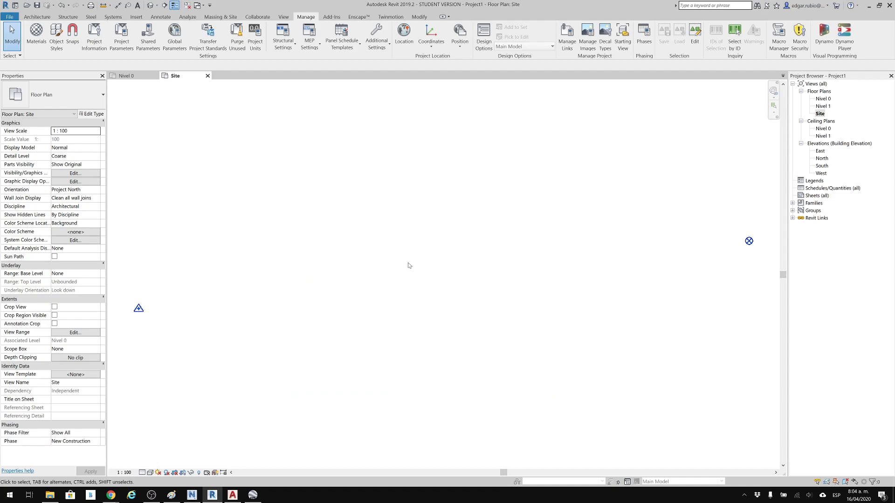
{"action": "left_click", "coordinate": [134, 311]}
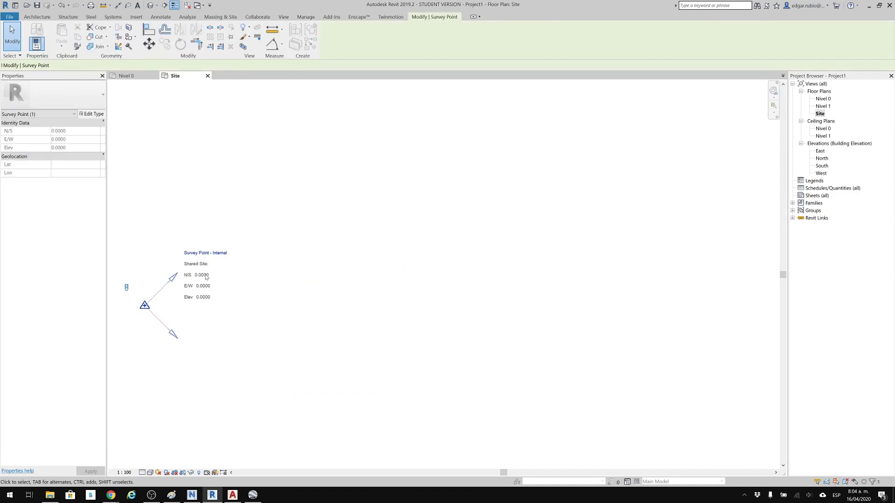
{"action": "scroll", "coordinate": [204, 288], "scroll_direction": "down", "scroll_amount": 6}
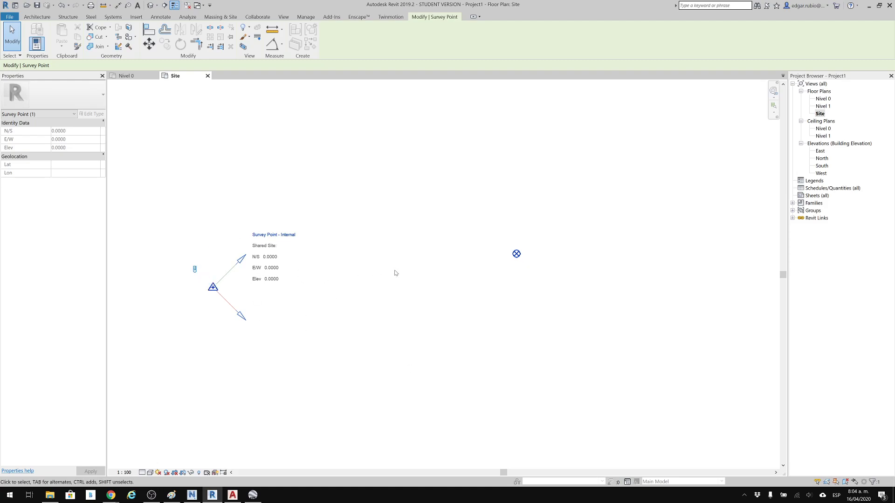
{"action": "middle_click_drag", "start_coordinate": [534, 269], "coordinate": [510, 281]}
{"action": "scroll", "coordinate": [506, 272], "scroll_direction": "down", "scroll_amount": 1}
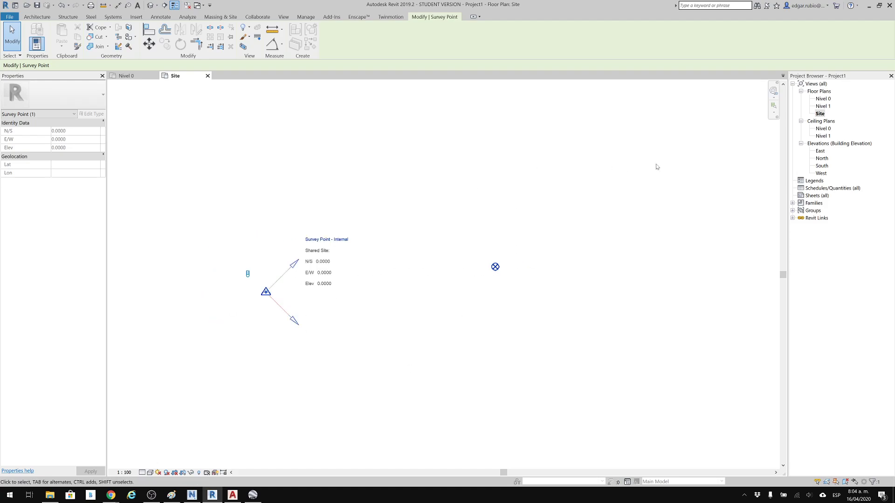
{"action": "left_click", "coordinate": [628, 183]}
Hide the survey point in the Site floor plan and fit the linked building in the view.
{"action": "scroll", "coordinate": [541, 269], "scroll_direction": "up", "scroll_amount": 1}
{"action": "scroll", "coordinate": [654, 210], "scroll_direction": "up", "scroll_amount": 2}
{"action": "scroll", "coordinate": [380, 304], "scroll_direction": "up", "scroll_amount": 2}
{"action": "scroll", "coordinate": [387, 289], "scroll_direction": "up", "scroll_amount": 2}
{"action": "scroll", "coordinate": [430, 258], "scroll_direction": "up", "scroll_amount": 2}
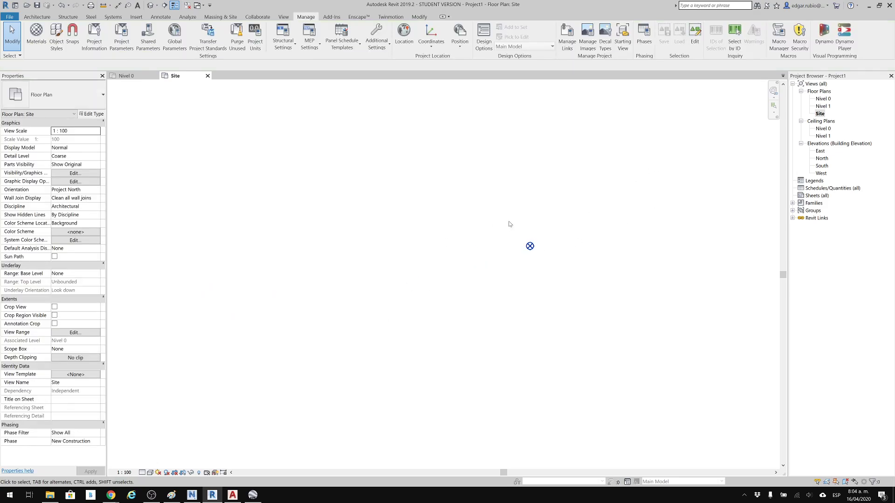
{"action": "scroll", "coordinate": [567, 260], "scroll_direction": "up", "scroll_amount": 3}
{"action": "scroll", "coordinate": [572, 298], "scroll_direction": "down", "scroll_amount": 3}
{"action": "scroll", "coordinate": [526, 303], "scroll_direction": "down", "scroll_amount": 2}
{"action": "scroll", "coordinate": [418, 302], "scroll_direction": "down", "scroll_amount": 2}
{"action": "middle_click_drag", "start_coordinate": [419, 303], "coordinate": [477, 294]}
{"action": "left_click_drag", "start_coordinate": [302, 277], "coordinate": [197, 332]}
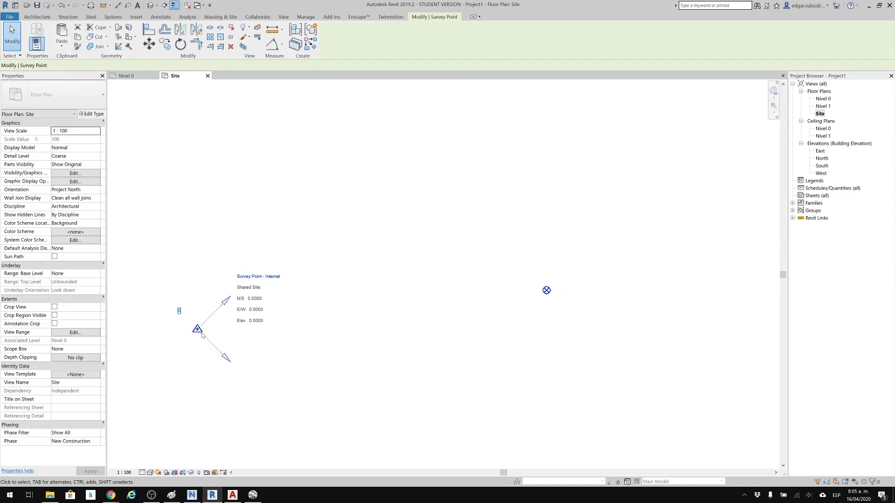
{"action": "right_click", "coordinate": [198, 330]}
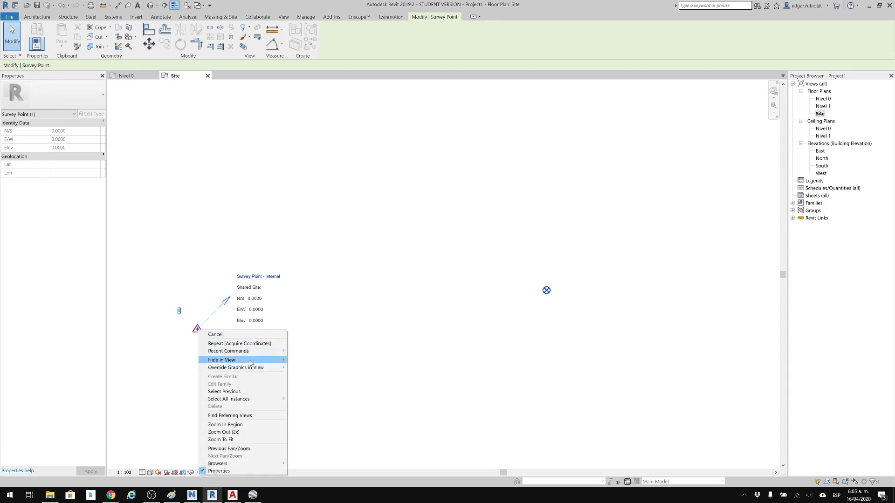
{"action": "mouse_move", "coordinate": [261, 360]}
{"action": "left_click", "coordinate": [309, 367]}
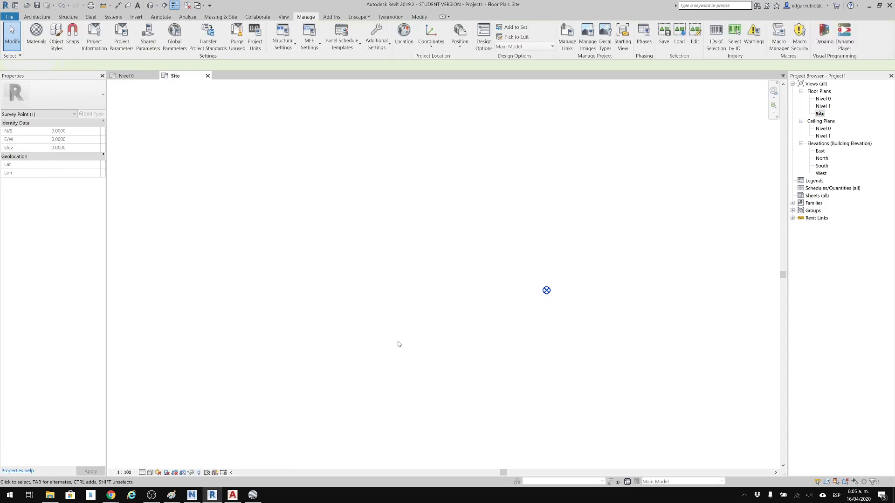
{"action": "middle_click", "coordinate": [453, 270]}
{"action": "middle_click", "coordinate": [453, 270]}
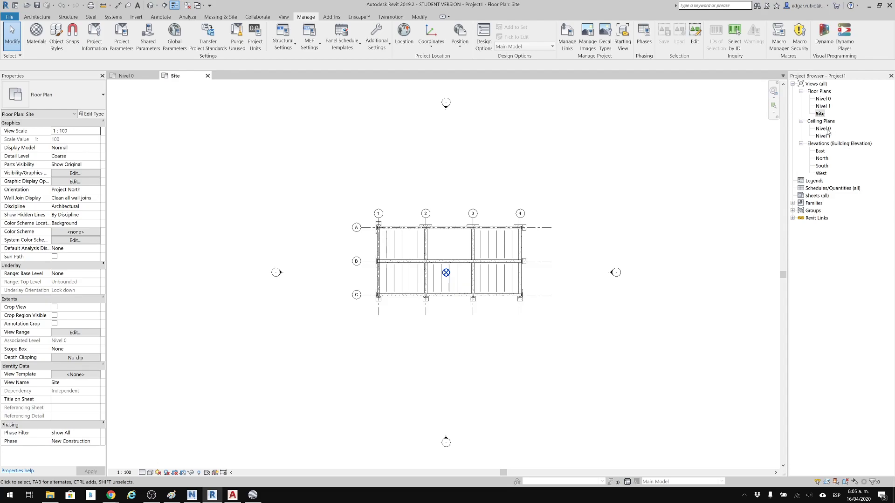
Return to the Nivel 0 plan and examine the spot coordinate at grid intersection A-1.
{"action": "double_click", "coordinate": [823, 99]}
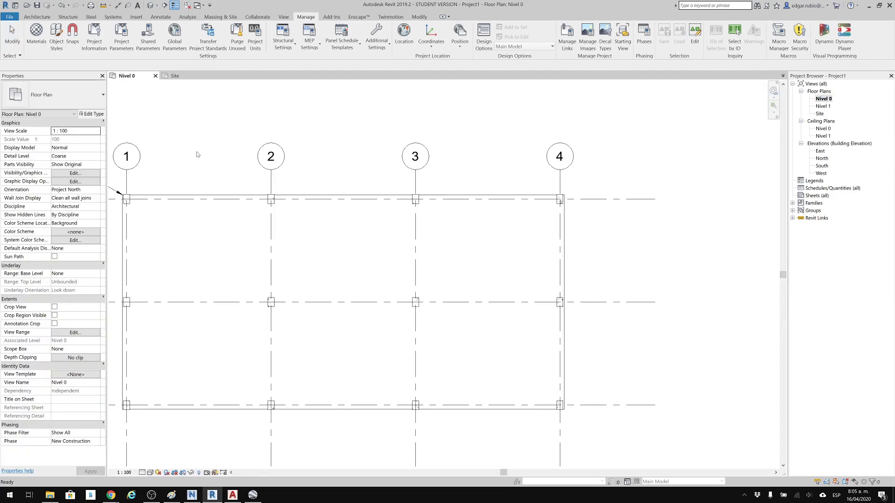
{"action": "scroll", "coordinate": [427, 190], "scroll_direction": "down", "scroll_amount": 2}
{"action": "scroll", "coordinate": [145, 172], "scroll_direction": "up", "scroll_amount": 4}
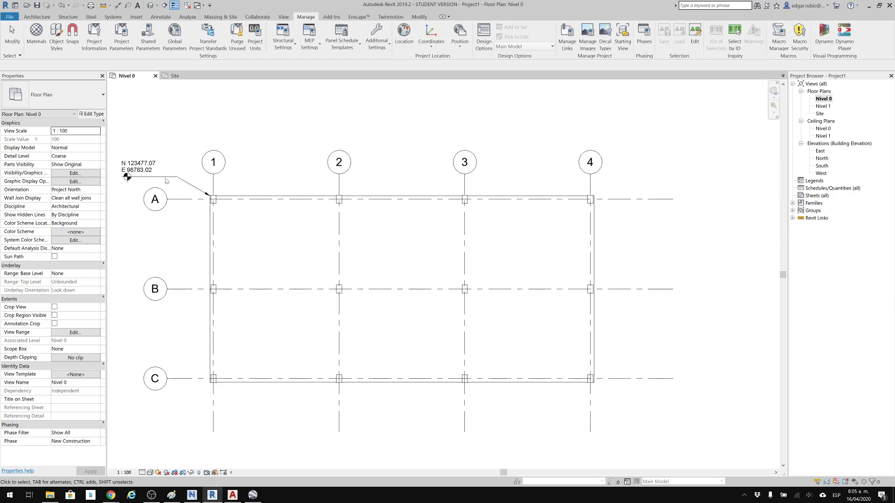
{"action": "scroll", "coordinate": [148, 170], "scroll_direction": "up", "scroll_amount": 4}
{"action": "scroll", "coordinate": [234, 172], "scroll_direction": "down", "scroll_amount": 3}
{"action": "middle_click_drag", "start_coordinate": [272, 176], "coordinate": [323, 124]}
{"action": "scroll", "coordinate": [300, 144], "scroll_direction": "down", "scroll_amount": 1}
{"action": "scroll", "coordinate": [301, 170], "scroll_direction": "down", "scroll_amount": 3}
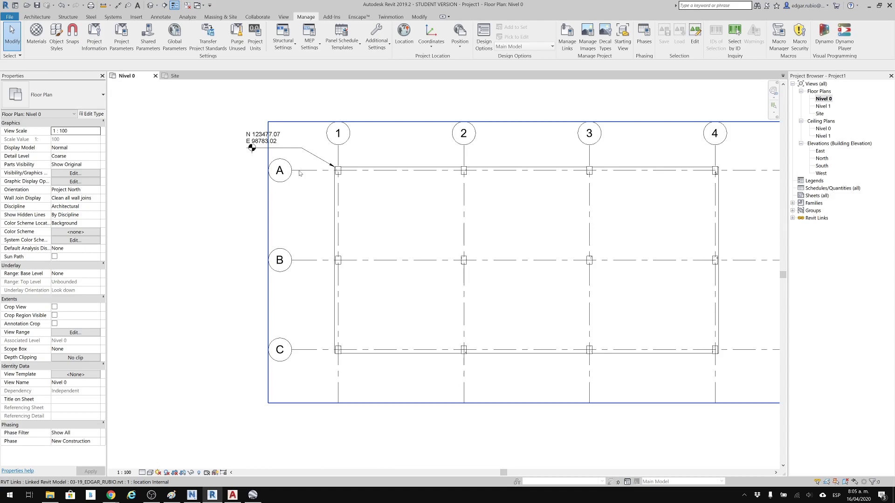
{"action": "left_click", "coordinate": [431, 47]}
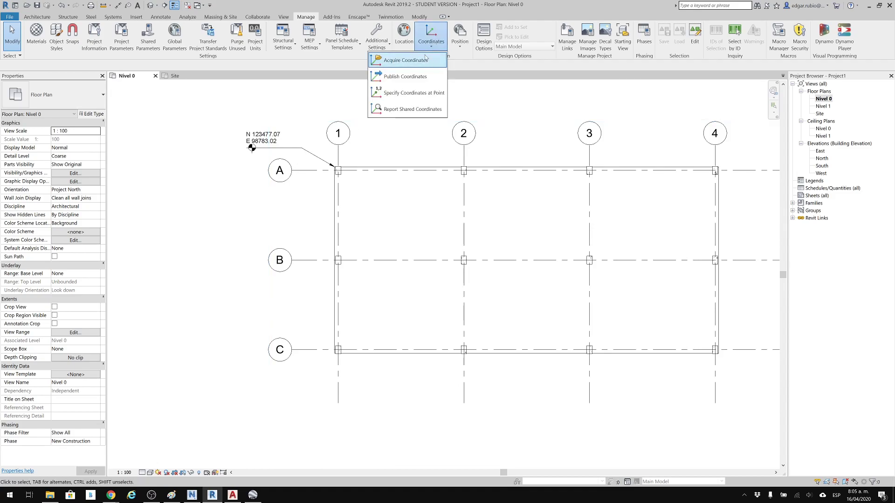
{"action": "left_click", "coordinate": [419, 60]}
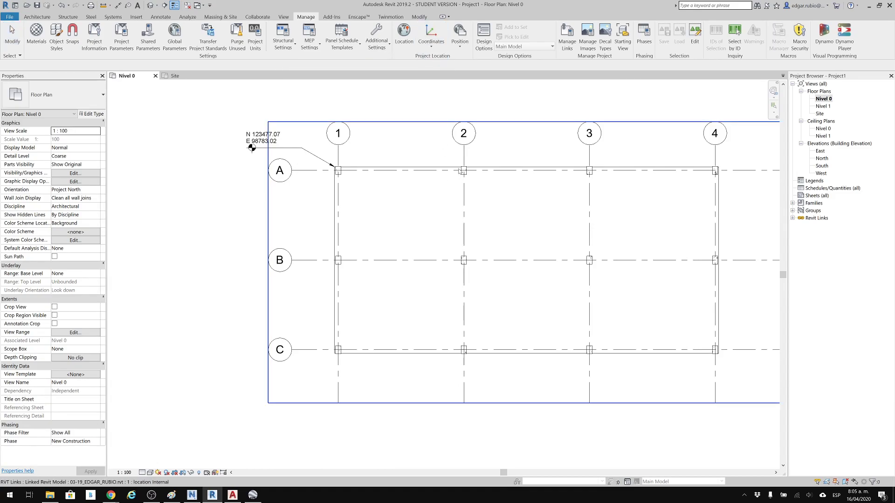
{"action": "scroll", "coordinate": [484, 184], "scroll_direction": "down", "scroll_amount": 3}
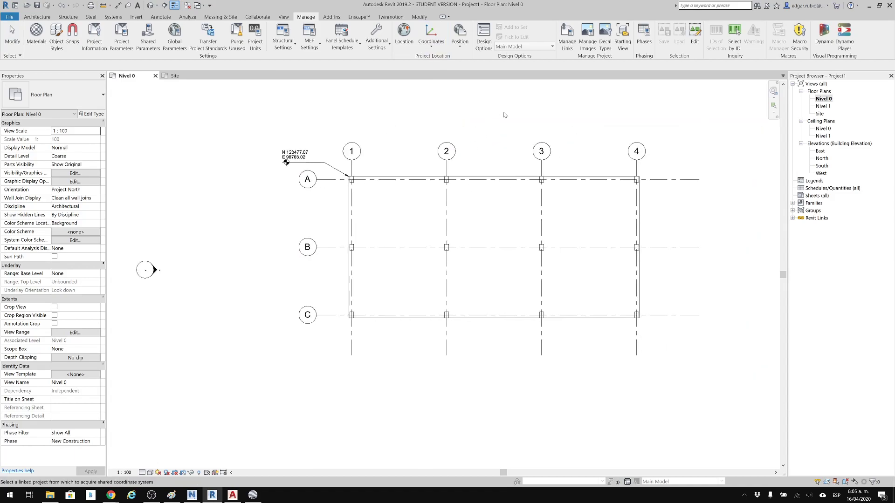
{"action": "key", "text": "Escape"}
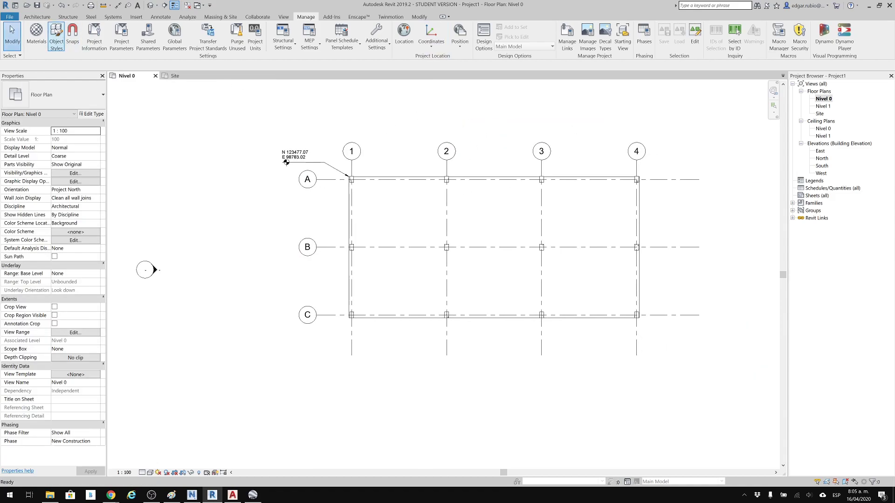
Draw a rectangle of Generic - 200mm walls, 8 m unconnected height, with location line Finish Face: Interior, around the outer columns from A-1 to C-4.
{"action": "left_click", "coordinate": [39, 17]}
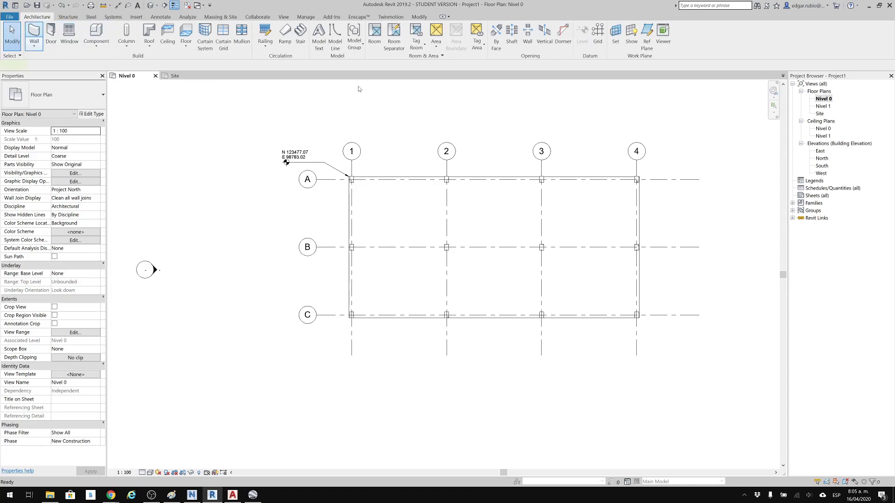
{"action": "left_click", "coordinate": [336, 29]}
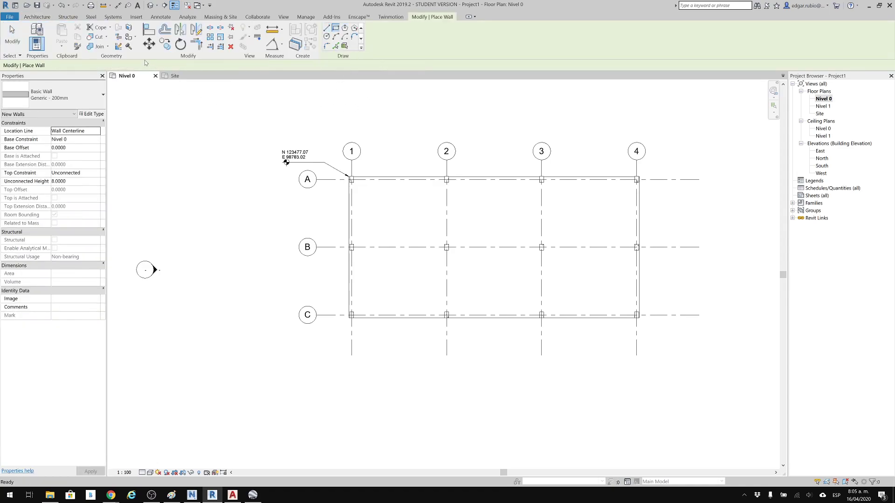
{"action": "left_click", "coordinate": [98, 67]}
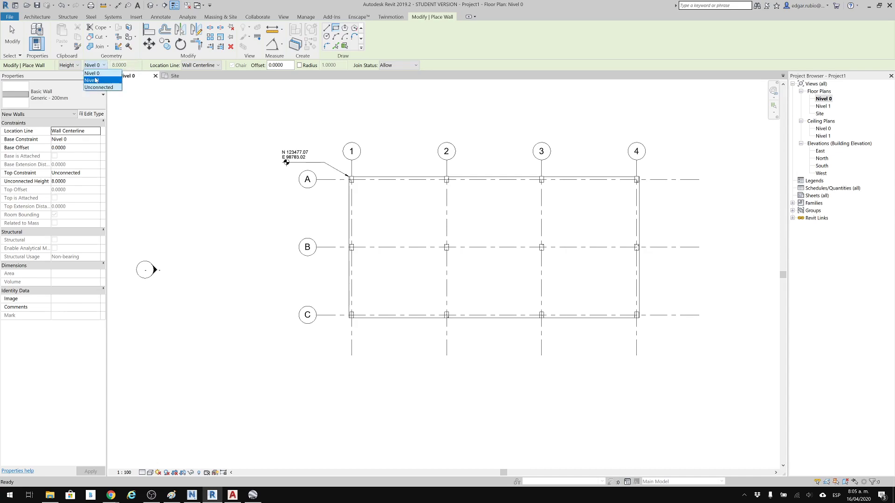
{"action": "left_click", "coordinate": [97, 74]}
{"action": "scroll", "coordinate": [308, 117], "scroll_direction": "up", "scroll_amount": 3}
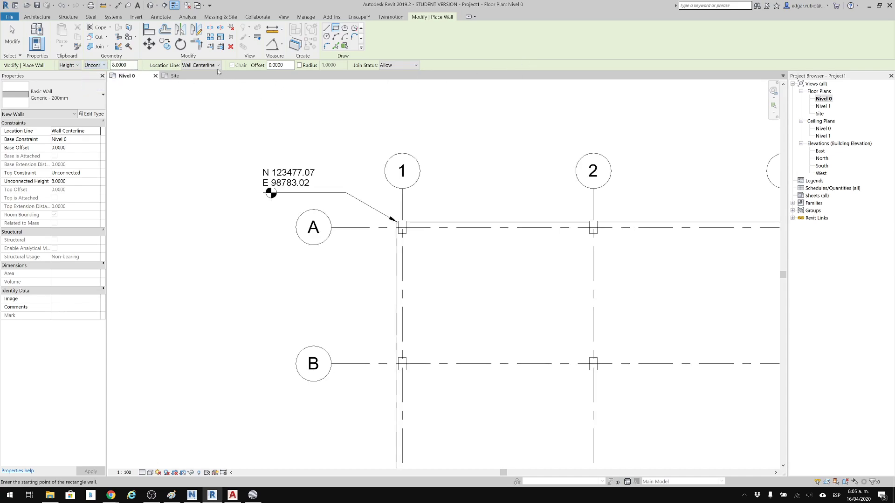
{"action": "left_click", "coordinate": [217, 65]}
{"action": "left_click", "coordinate": [214, 94]}
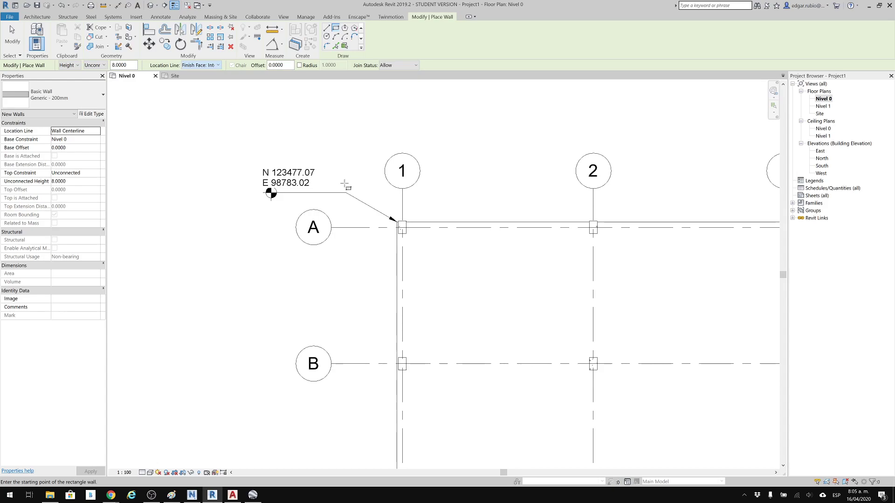
{"action": "scroll", "coordinate": [403, 223], "scroll_direction": "up", "scroll_amount": 8}
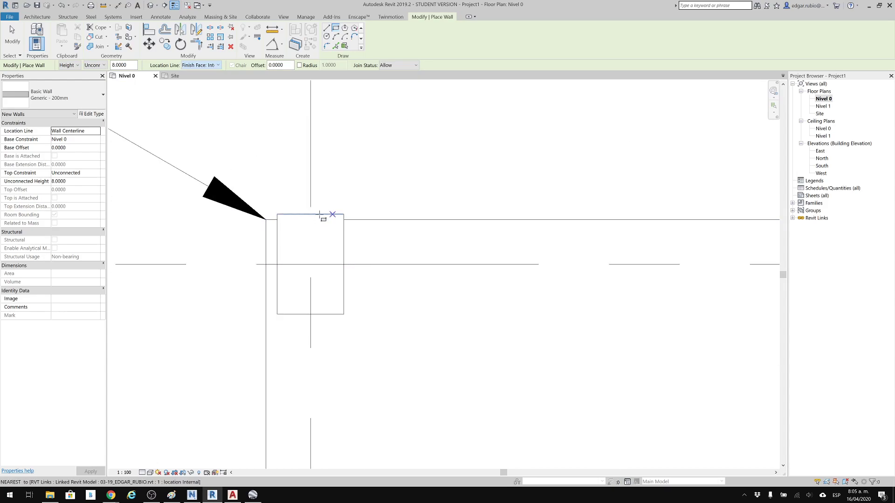
{"action": "left_click", "coordinate": [279, 214]}
{"action": "scroll", "coordinate": [584, 235], "scroll_direction": "down", "scroll_amount": 3}
{"action": "scroll", "coordinate": [662, 268], "scroll_direction": "down", "scroll_amount": 5}
{"action": "middle_click_drag", "start_coordinate": [656, 314], "coordinate": [142, 163]}
{"action": "scroll", "coordinate": [454, 273], "scroll_direction": "up", "scroll_amount": 2}
{"action": "scroll", "coordinate": [542, 329], "scroll_direction": "up", "scroll_amount": 3}
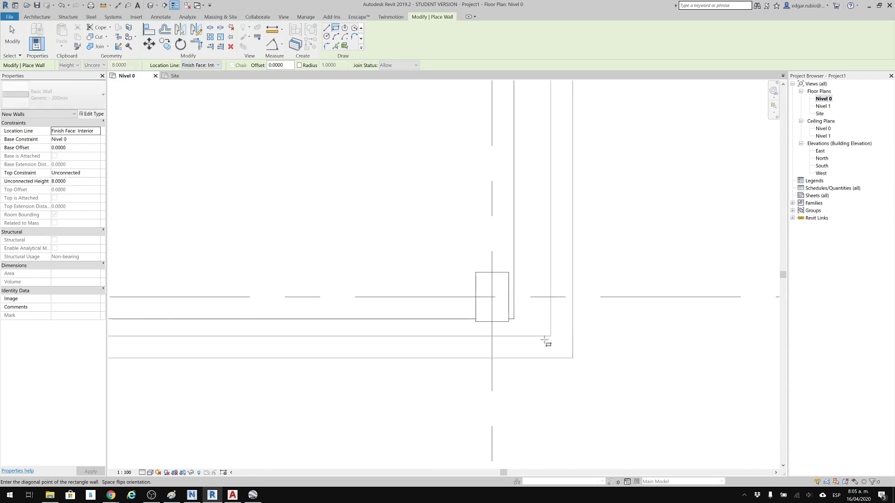
{"action": "left_click", "coordinate": [509, 321]}
{"action": "scroll", "coordinate": [440, 253], "scroll_direction": "down", "scroll_amount": 5}
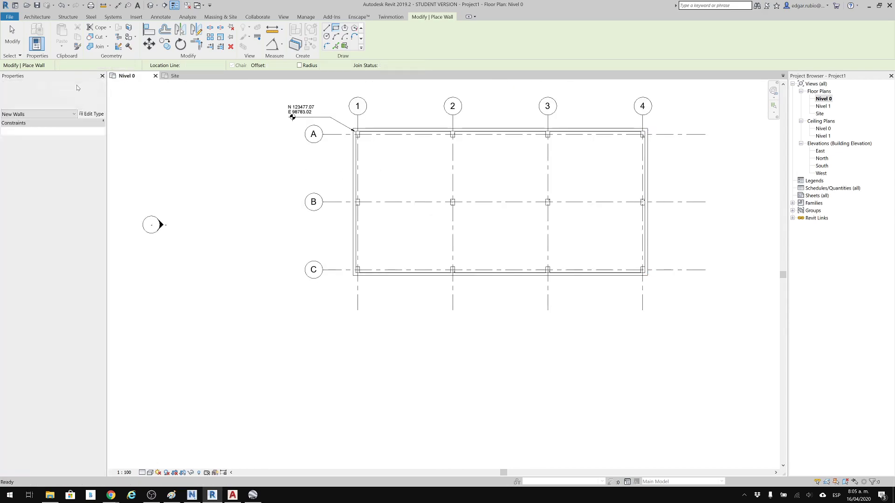
Embed Storefront curtain walls in the long walls, about 12 m long along grid C and about 6.4 m long along grid A.
{"action": "left_click", "coordinate": [12, 36]}
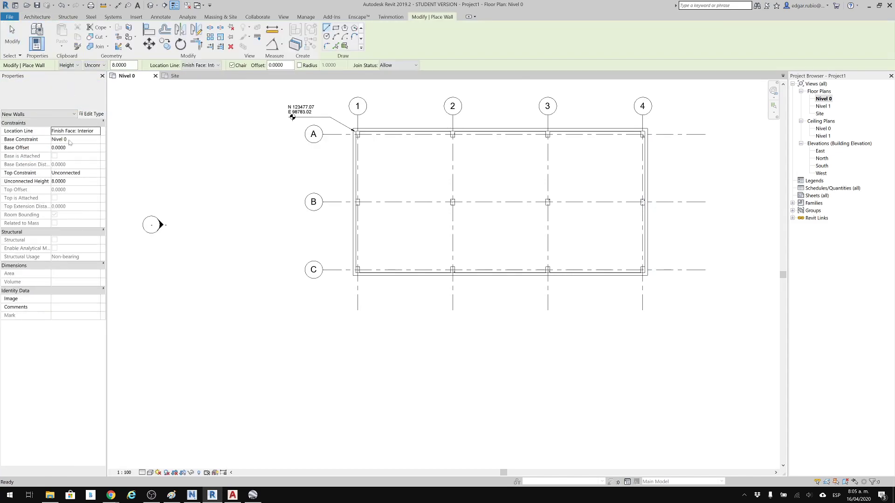
{"action": "left_click", "coordinate": [55, 96]}
{"action": "scroll", "coordinate": [54, 433], "scroll_direction": "down", "scroll_amount": 2}
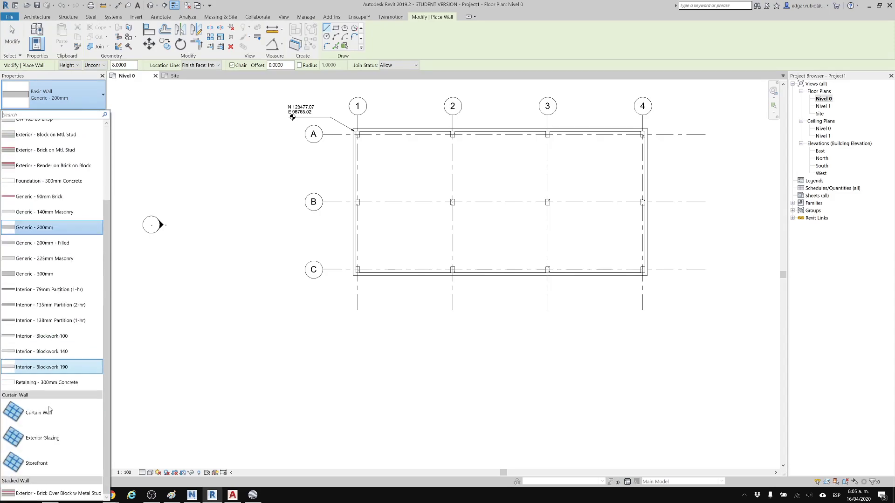
{"action": "left_click", "coordinate": [50, 465]}
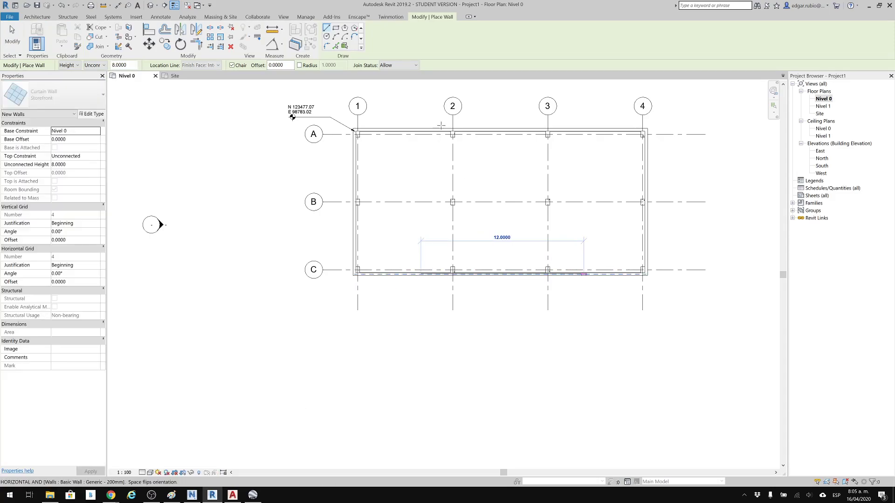
{"action": "left_click", "coordinate": [457, 129]}
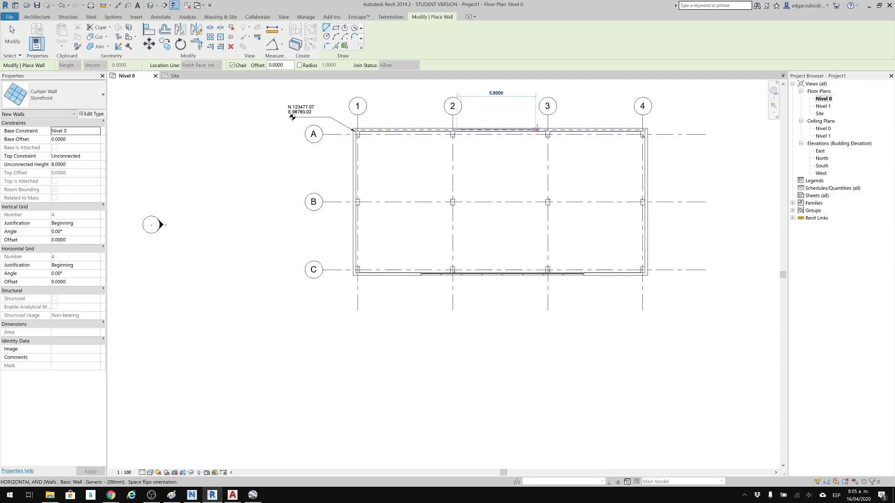
{"action": "left_click", "coordinate": [543, 129]}
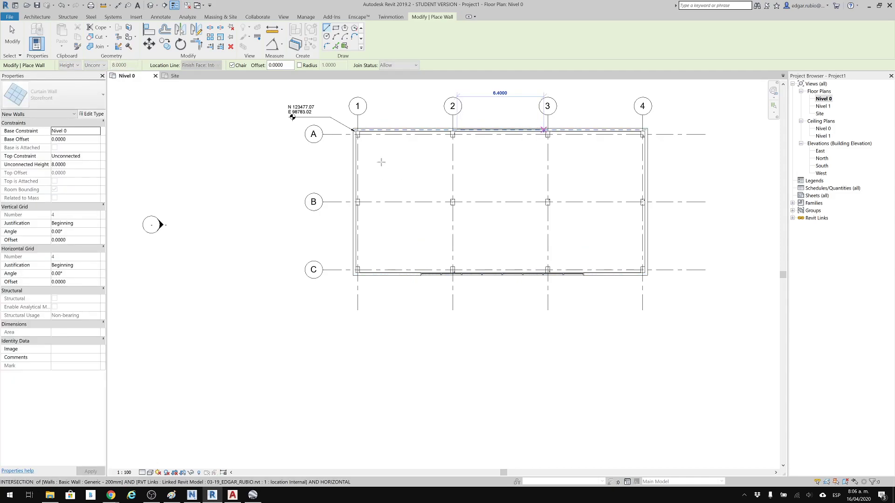
{"action": "key", "text": "Escape"}
{"action": "key", "text": "Escape"}
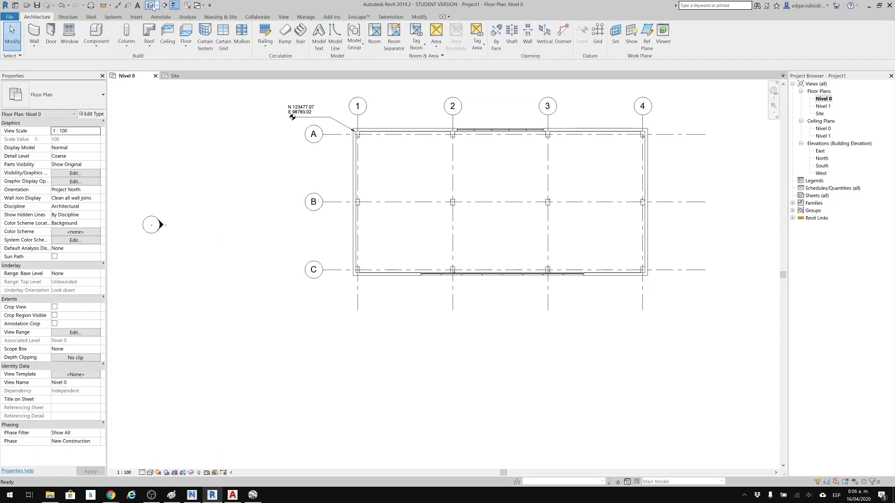
Open the default 3D view and inspect the new walls and curtain walls around the linked structure.
{"action": "key", "text": "3"}
{"action": "key", "text": "d"}
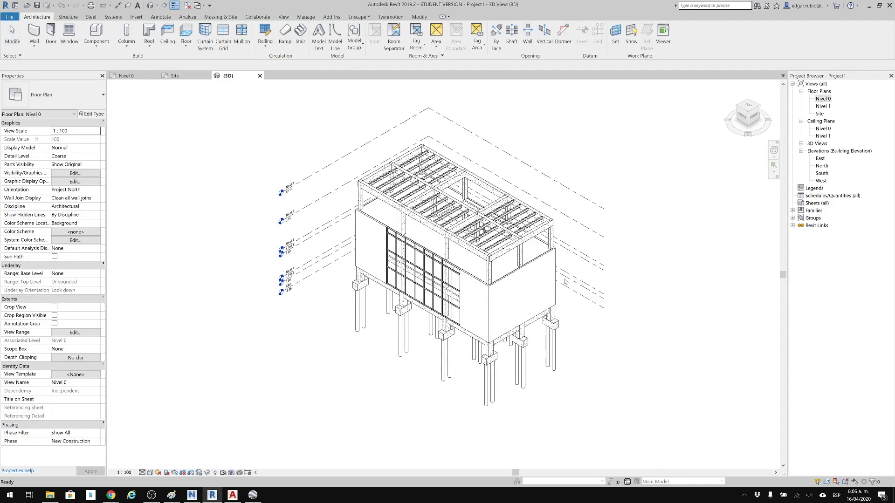
{"action": "scroll", "coordinate": [531, 283], "scroll_direction": "up", "scroll_amount": 3}
{"action": "middle_click_drag", "start_coordinate": [487, 272], "coordinate": [587, 266]}
{"action": "scroll", "coordinate": [586, 267], "scroll_direction": "down", "scroll_amount": 3}
{"action": "scroll", "coordinate": [455, 208], "scroll_direction": "down", "scroll_amount": 2}
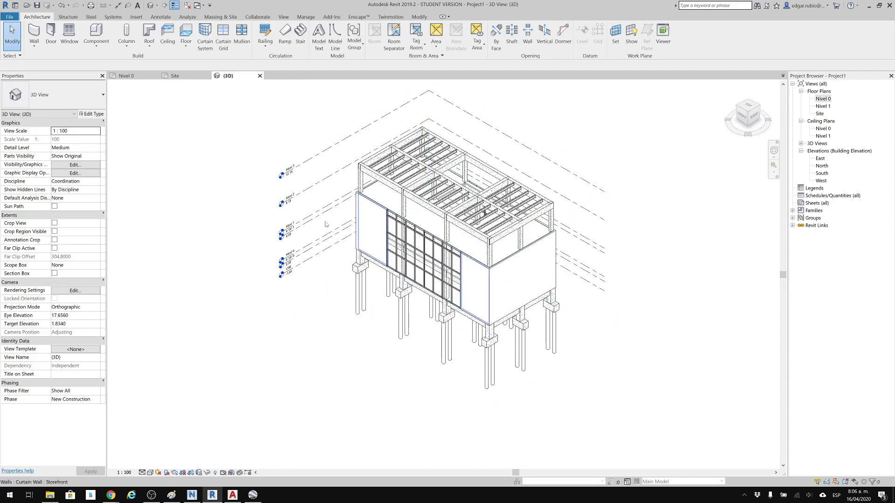
Save the project to the desktop as ARQ_03-19 and close it.
{"action": "left_click", "coordinate": [37, 5]}
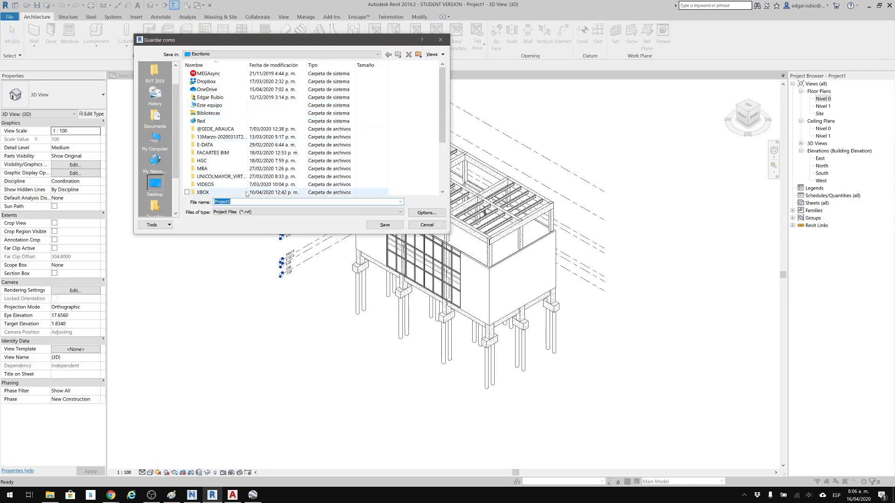
{"action": "type", "text": "E"}
{"action": "key", "text": "BackSpace"}
{"action": "type", "text": "ARQ_03-19"}
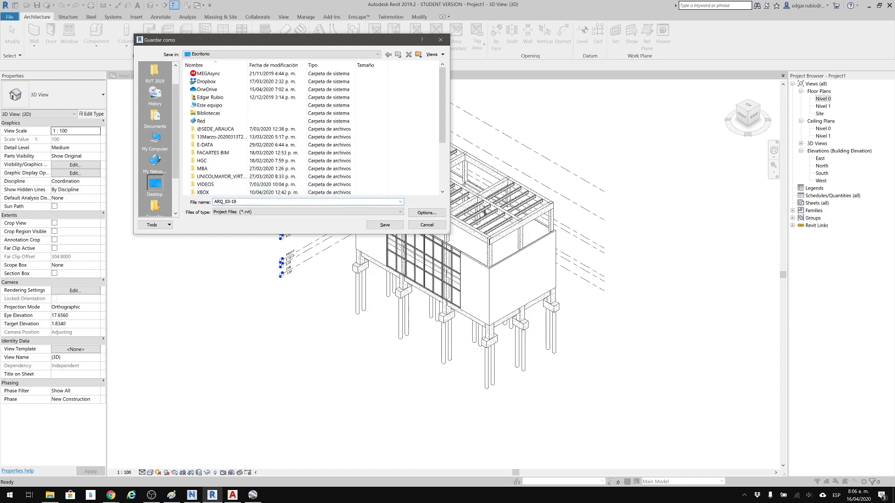
{"action": "left_click", "coordinate": [385, 225]}
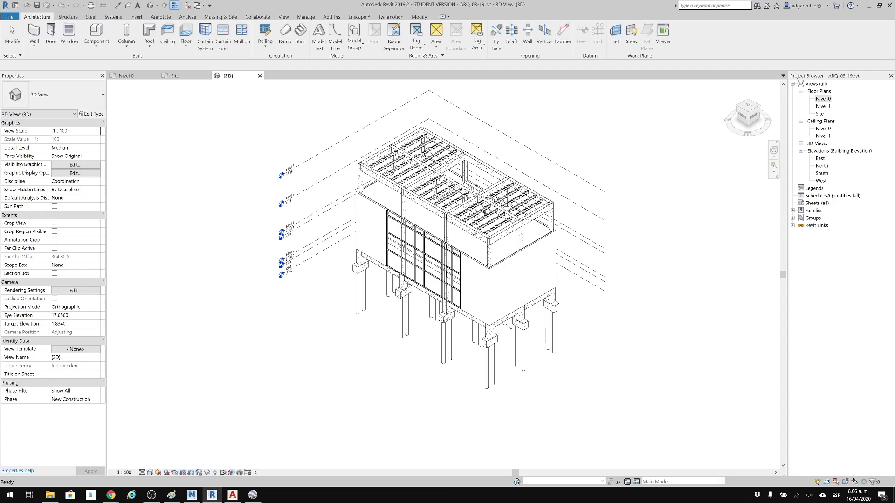
{"action": "left_click", "coordinate": [187, 5]}
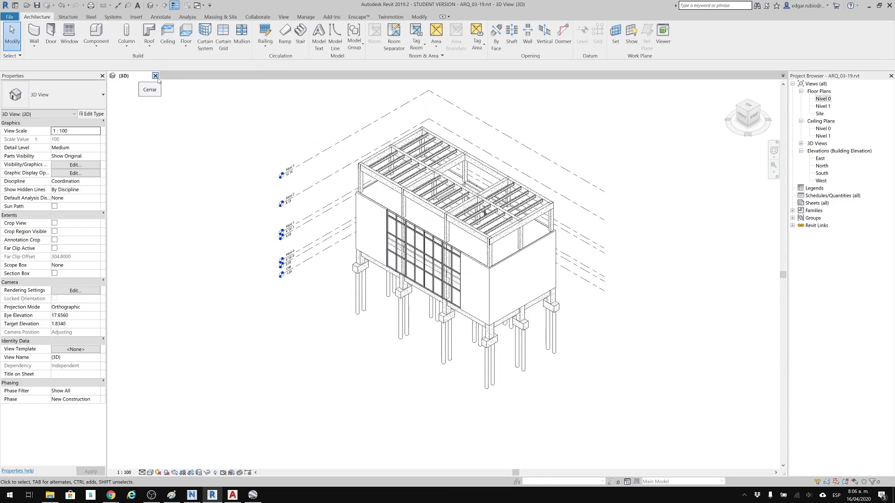
{"action": "left_click", "coordinate": [155, 76]}
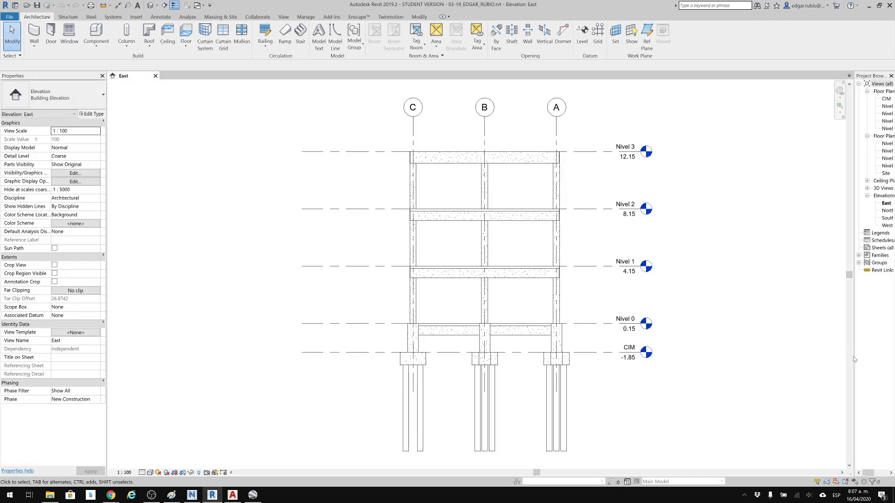
Link ARQ_03-19.rvt into the structural model's 3D view with Auto - By Shared Coordinates positioning.
{"action": "left_click_drag", "start_coordinate": [854, 362], "coordinate": [760, 375]}
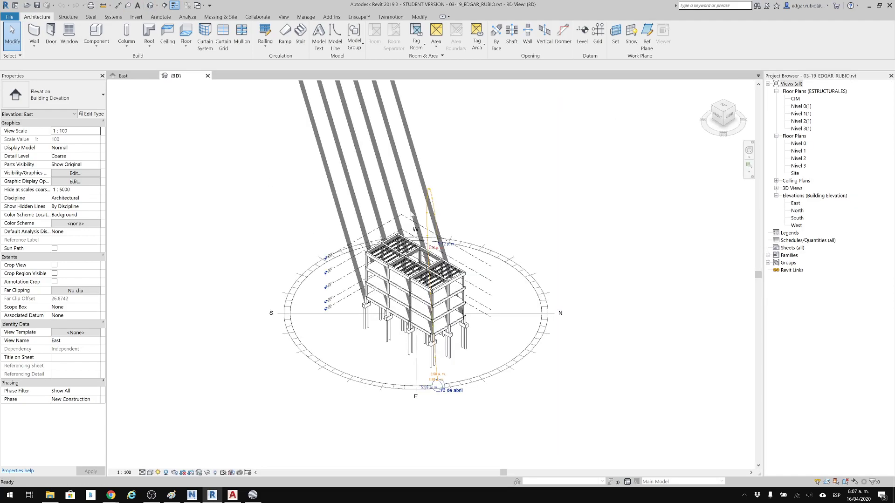
{"action": "scroll", "coordinate": [456, 346], "scroll_direction": "up", "scroll_amount": 3}
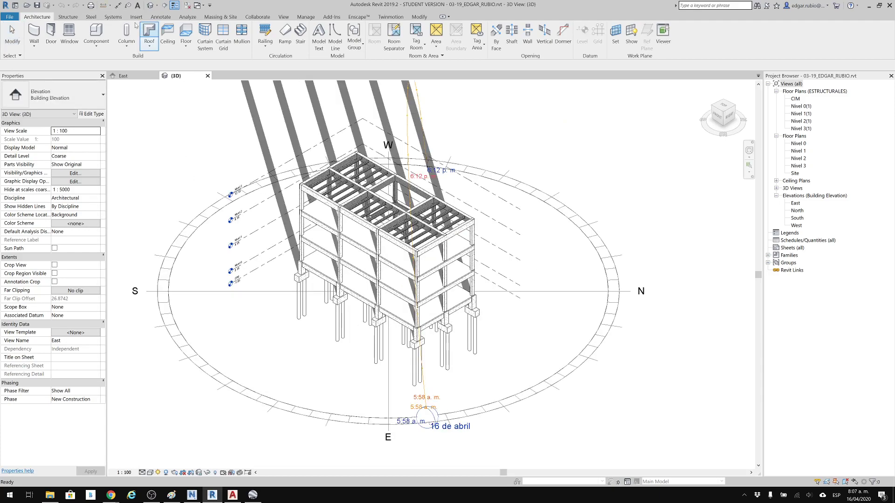
{"action": "left_click", "coordinate": [137, 17]}
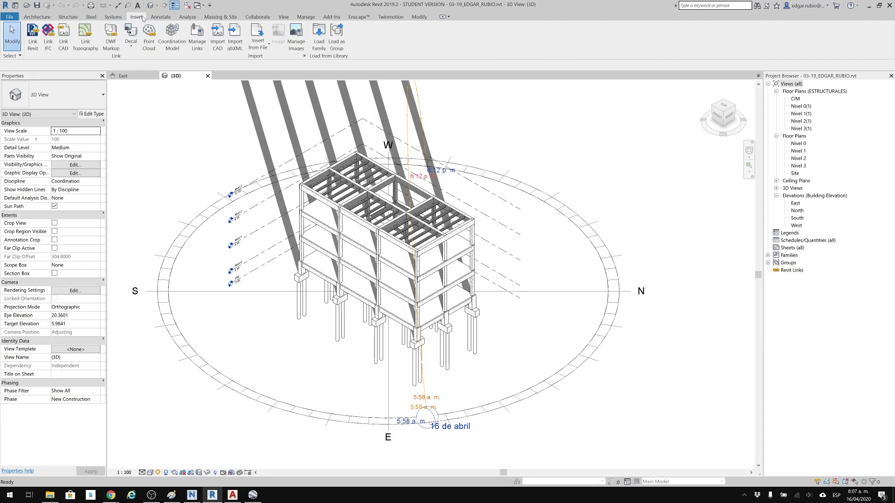
{"action": "left_click", "coordinate": [30, 41]}
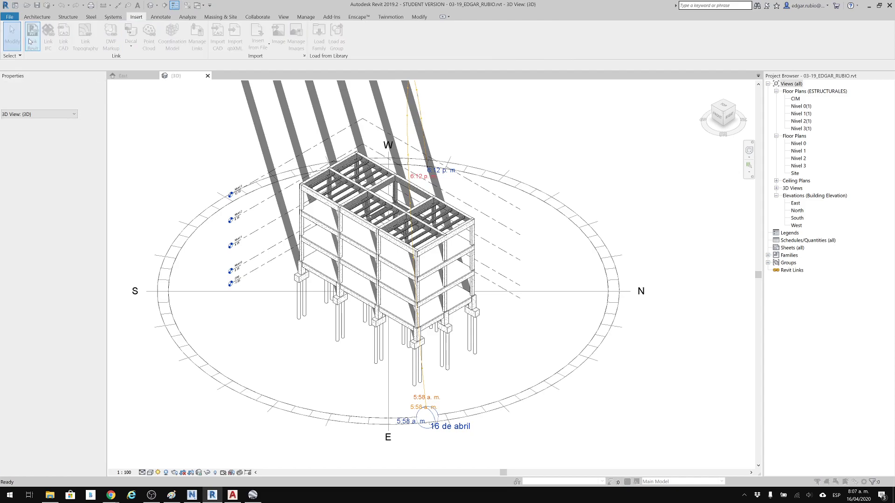
{"action": "left_click_drag", "start_coordinate": [512, 36], "coordinate": [761, 112]}
{"action": "scroll", "coordinate": [694, 249], "scroll_direction": "down", "scroll_amount": 4}
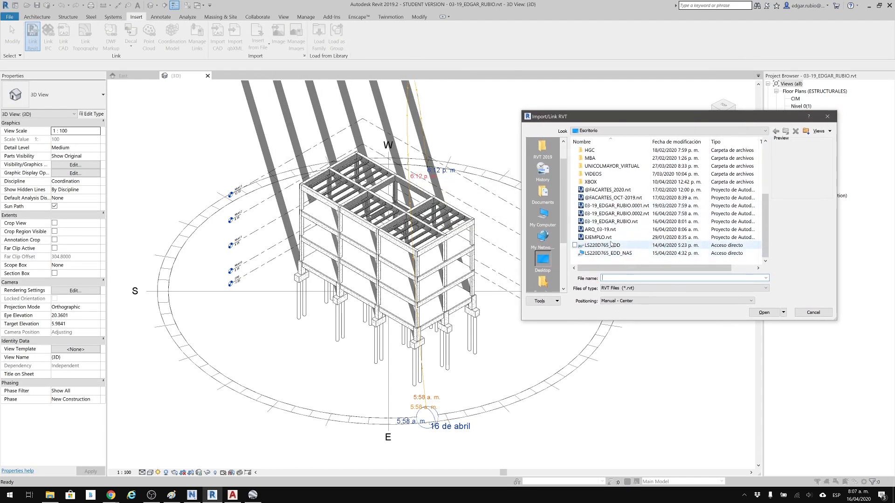
{"action": "left_click", "coordinate": [611, 230]}
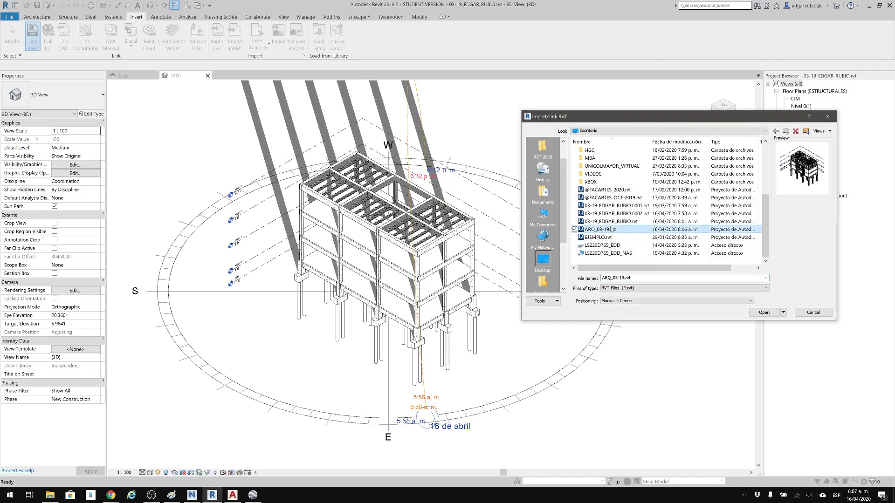
{"action": "left_click", "coordinate": [606, 302]}
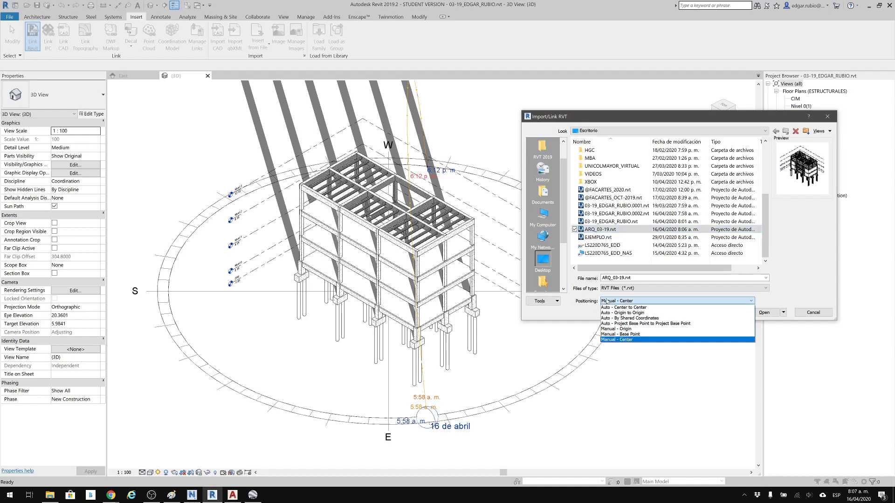
{"action": "left_click", "coordinate": [623, 318]}
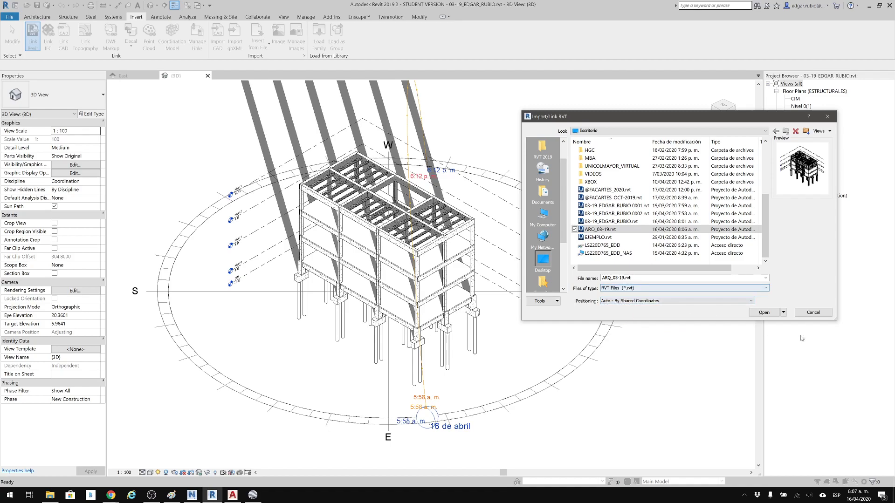
{"action": "left_click", "coordinate": [764, 313]}
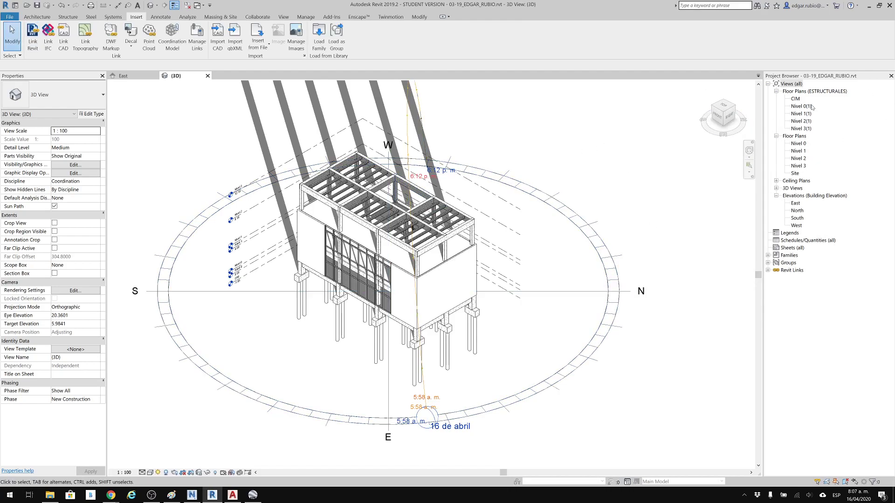
Examine the linked architecture's alignment with the structure in the 3D view and open the Nivel 0(1) structural plan.
{"action": "scroll", "coordinate": [400, 311], "scroll_direction": "up", "scroll_amount": 8}
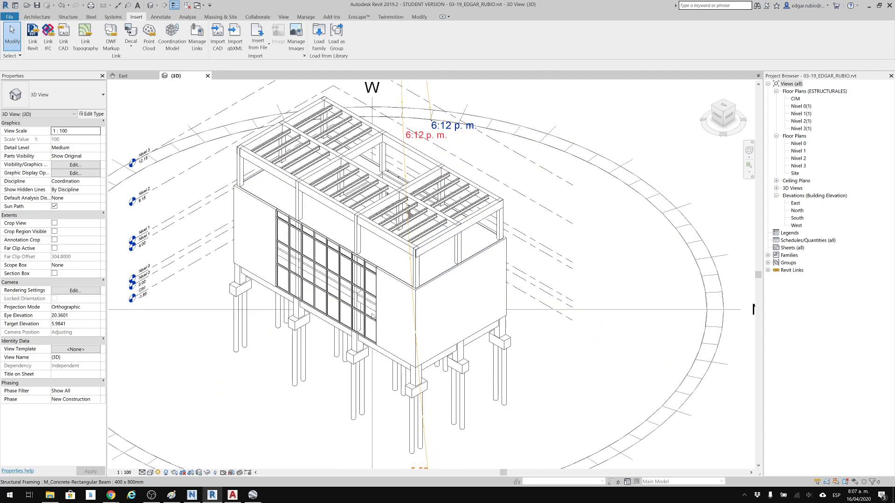
{"action": "scroll", "coordinate": [400, 311], "scroll_direction": "down", "scroll_amount": 4}
{"action": "mouse_move", "coordinate": [400, 311]}
{"action": "middle_mouse_down", "text": "shift"}
{"action": "mouse_move", "coordinate": [405, 292]}
{"action": "mouse_move", "coordinate": [600, 232]}
{"action": "mouse_move", "coordinate": [597, 206]}
{"action": "mouse_move", "coordinate": [598, 370]}
{"action": "mouse_move", "coordinate": [596, 345]}
{"action": "middle_mouse_up", "text": "shift"}
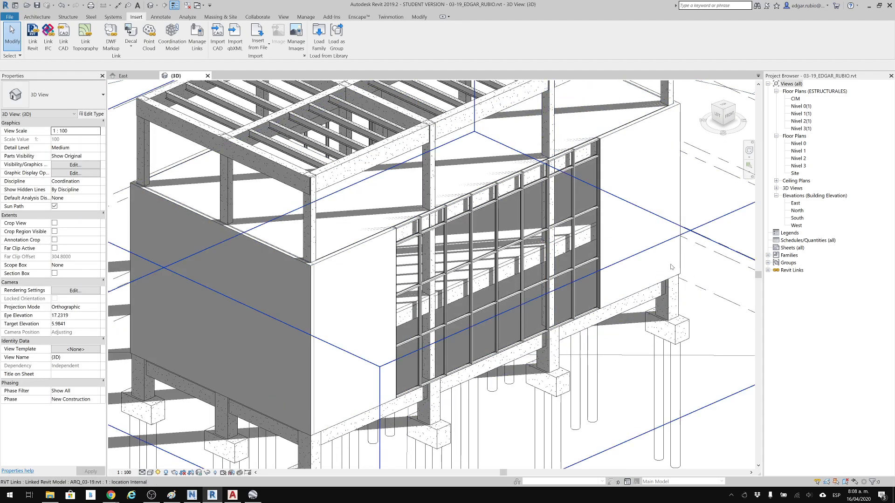
{"action": "scroll", "coordinate": [466, 256], "scroll_direction": "down", "scroll_amount": 5}
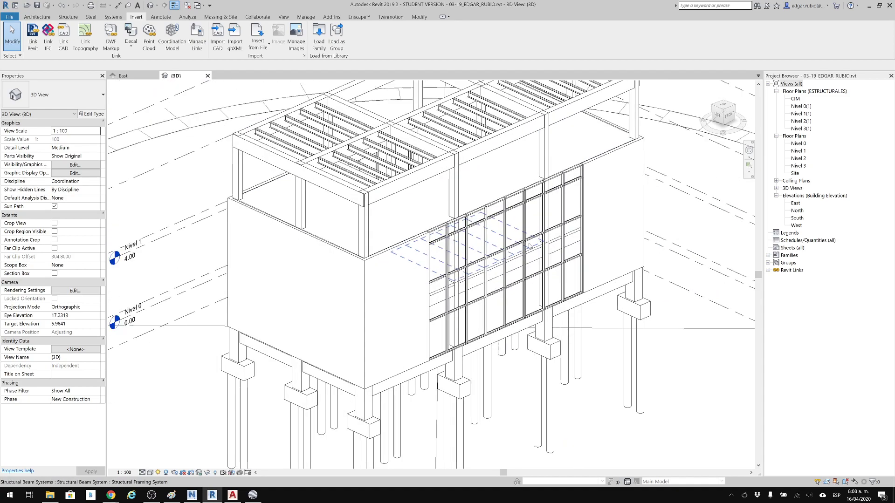
{"action": "middle_click_drag", "start_coordinate": [535, 239], "coordinate": [524, 280]}
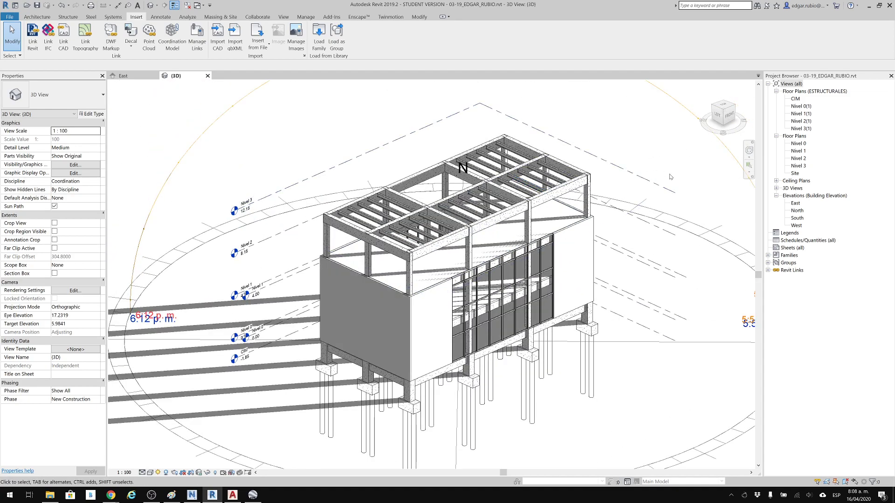
{"action": "double_click", "coordinate": [801, 107]}
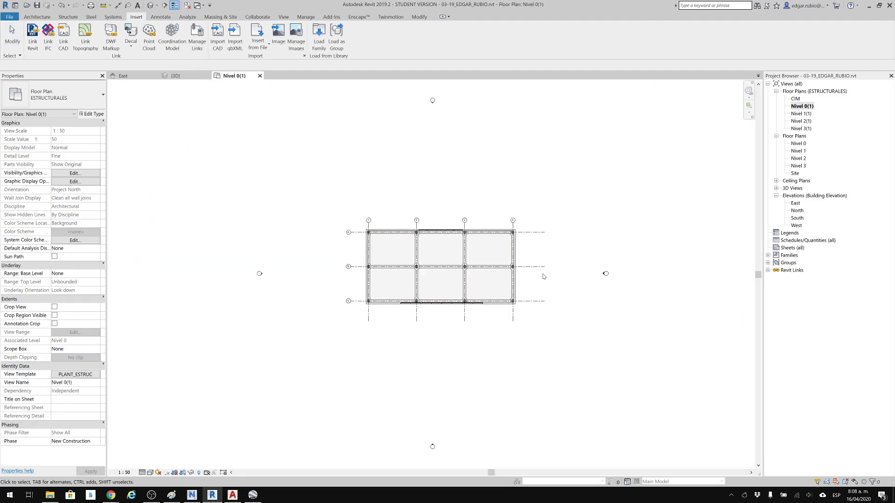
Check the corner column against the linked architectural walls in the Nivel 0(1) plan and pin the ARQ_03-19.rvt link.
{"action": "scroll", "coordinate": [540, 275], "scroll_direction": "up", "scroll_amount": 7}
{"action": "middle_click_drag", "start_coordinate": [488, 140], "coordinate": [516, 113]}
{"action": "scroll", "coordinate": [500, 244], "scroll_direction": "up", "scroll_amount": 10}
{"action": "scroll", "coordinate": [511, 225], "scroll_direction": "up", "scroll_amount": 3}
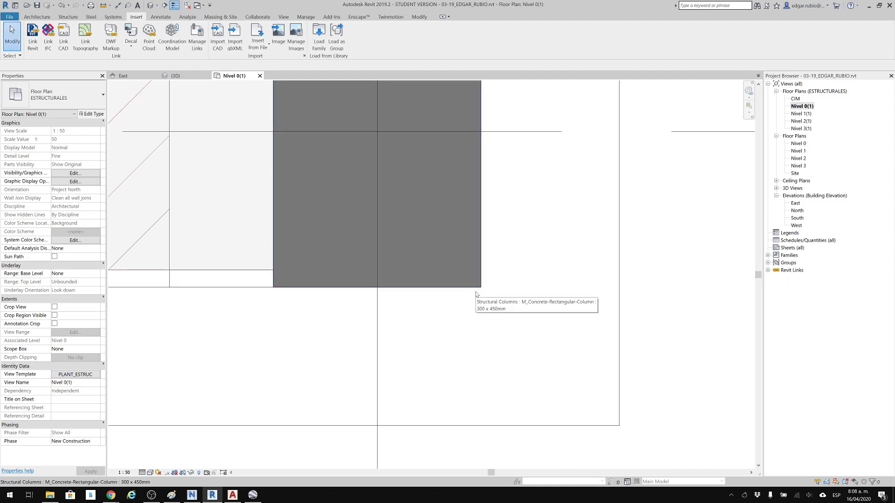
{"action": "scroll", "coordinate": [476, 294], "scroll_direction": "down", "scroll_amount": 3}
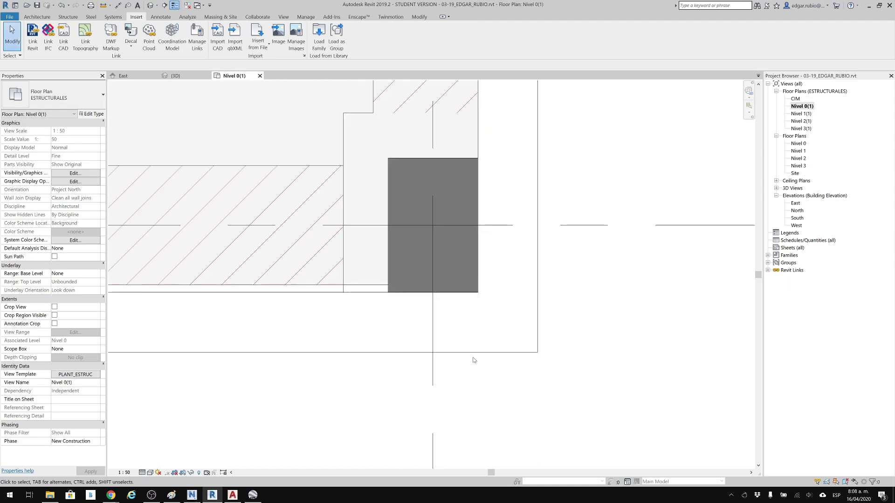
{"action": "left_click", "coordinate": [474, 355]}
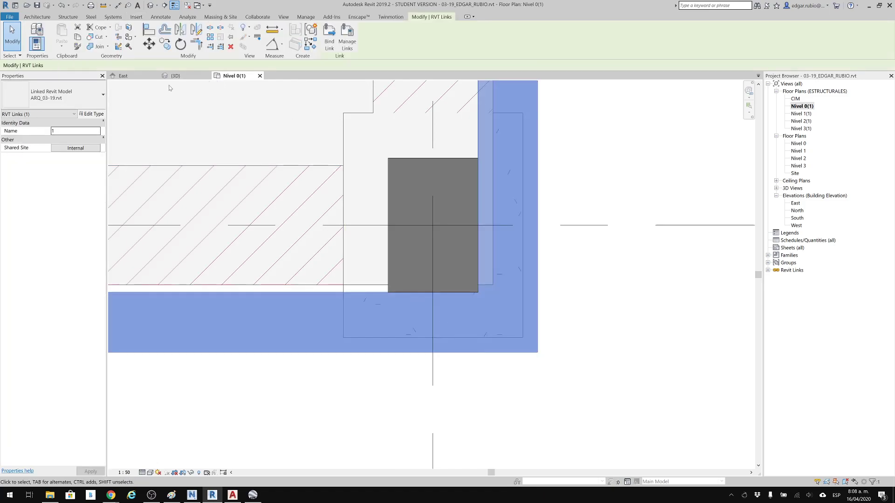
{"action": "left_click", "coordinate": [232, 39]}
{"action": "left_click", "coordinate": [631, 299]}
Return to the default 3D view and inspect the linked walls and curtain wall around the structural frame.
{"action": "scroll", "coordinate": [631, 299], "scroll_direction": "down", "scroll_amount": 6}
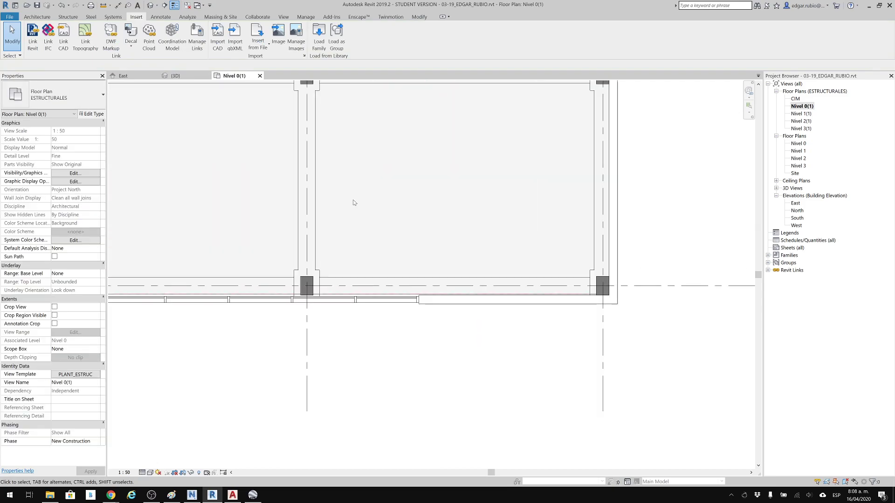
{"action": "scroll", "coordinate": [353, 202], "scroll_direction": "down", "scroll_amount": 2}
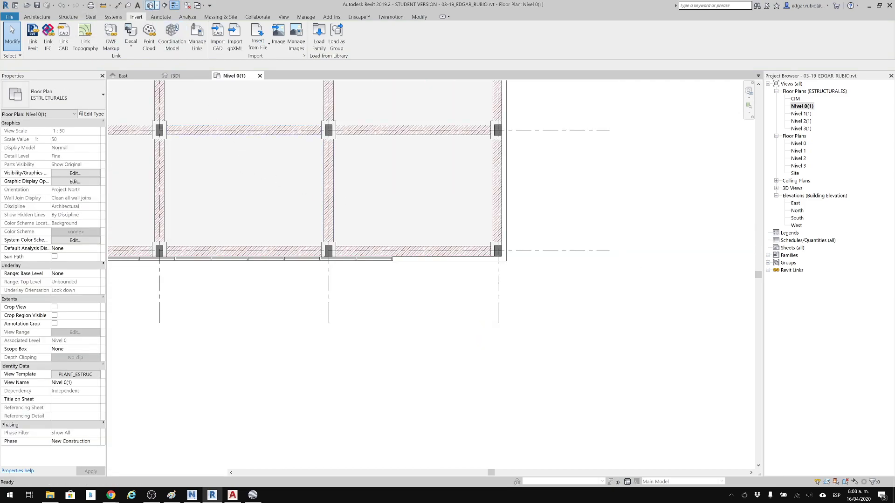
{"action": "left_click", "coordinate": [150, 5]}
{"action": "middle_click_drag", "start_coordinate": [507, 328], "coordinate": [475, 314]}
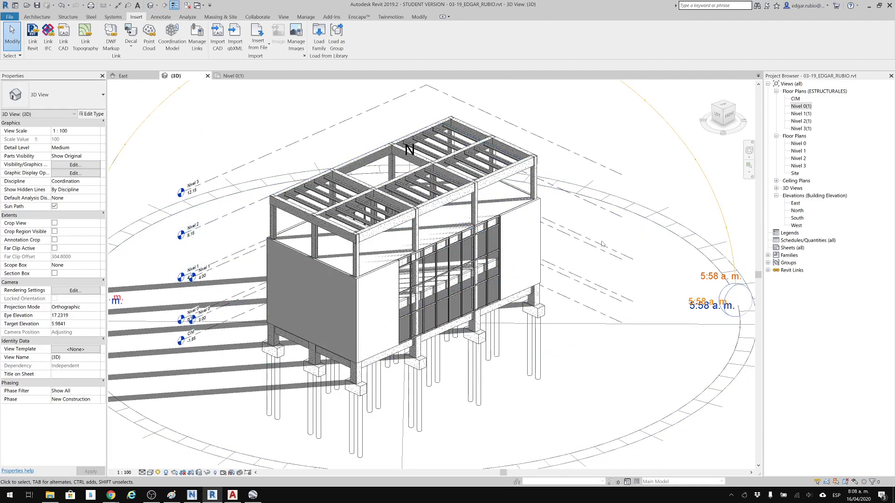
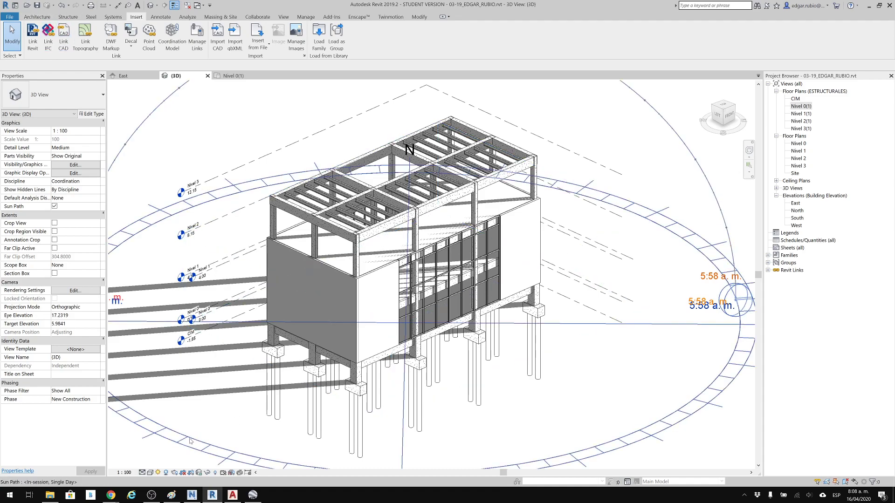
Start a solar study preview in the 3D view, advance it one frame and play the shadow animation.
{"action": "left_click", "coordinate": [158, 473]}
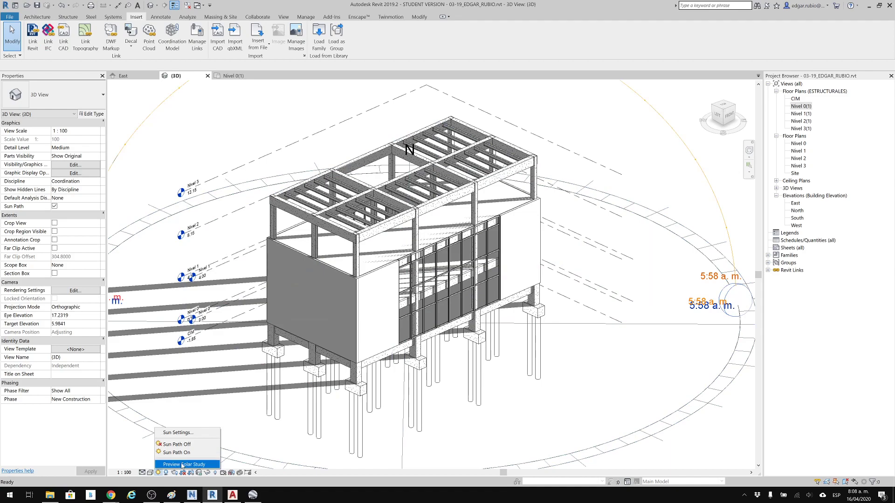
{"action": "left_click", "coordinate": [180, 465]}
{"action": "left_click", "coordinate": [136, 65]}
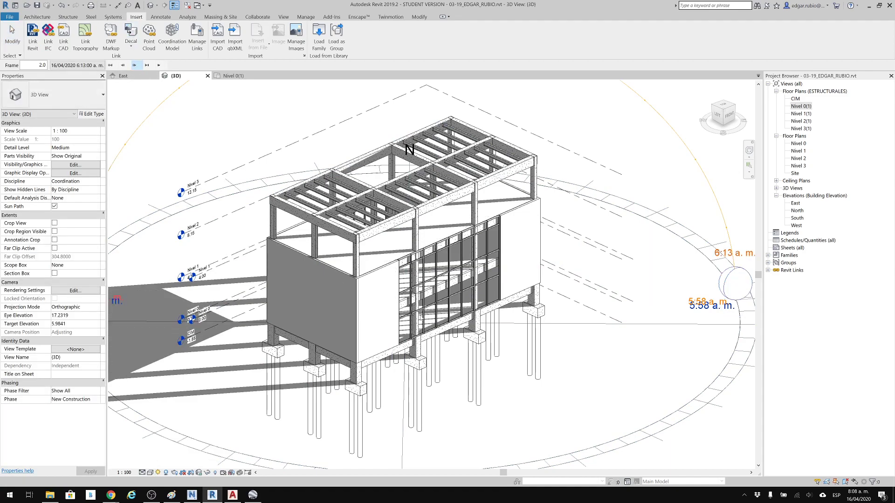
{"action": "left_click", "coordinate": [159, 65]}
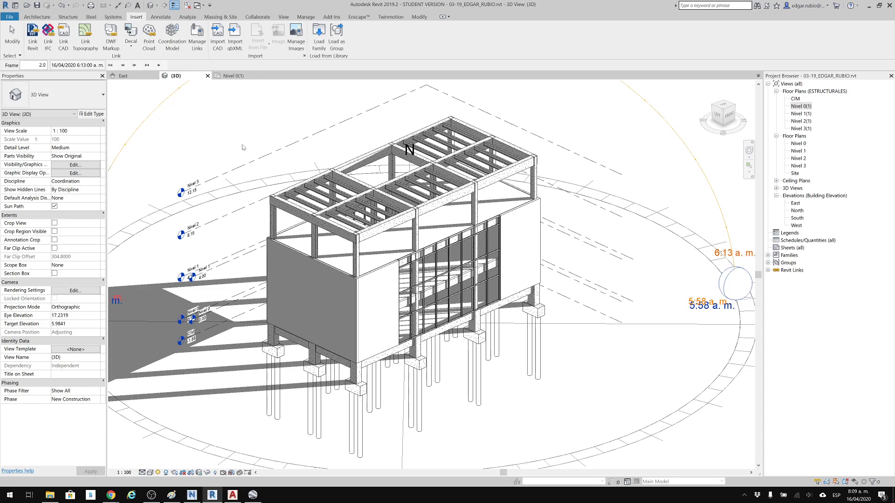
{"action": "middle_click_drag", "start_coordinate": [400, 211], "coordinate": [421, 214]}
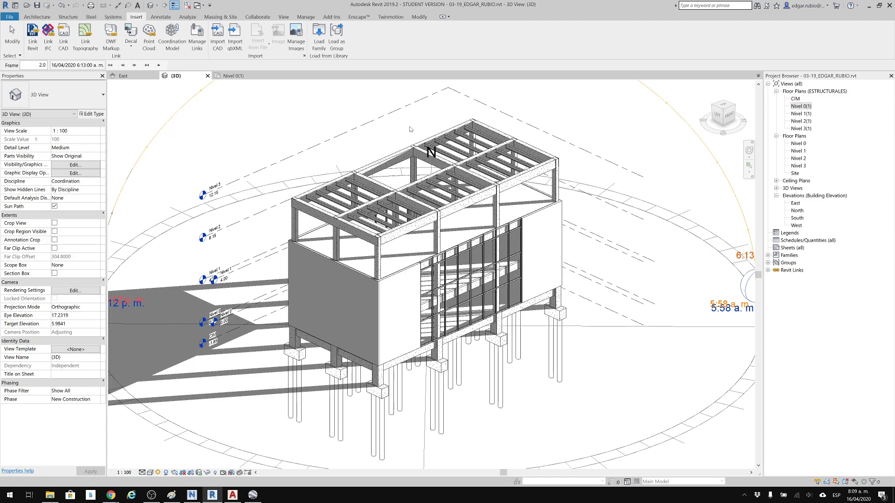
Save the structural model and close its open views to return to the home screen.
{"action": "left_click", "coordinate": [249, 17]}
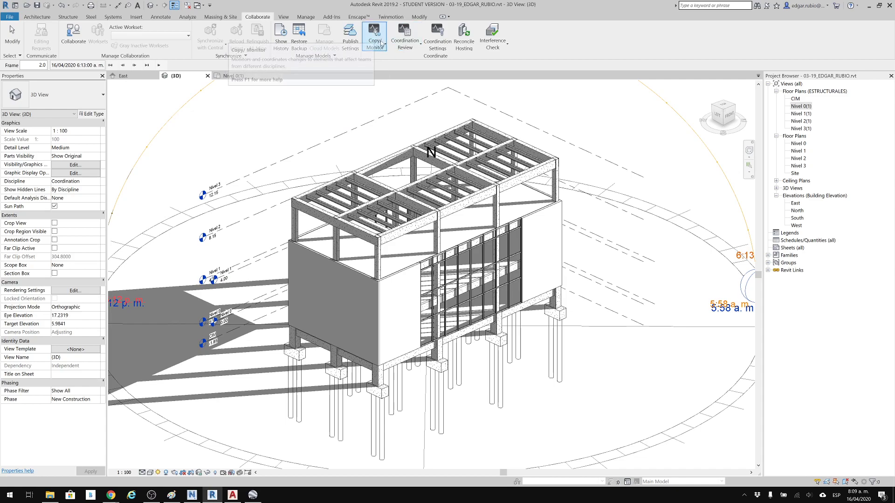
{"action": "middle_click_drag", "start_coordinate": [301, 115], "coordinate": [306, 114]}
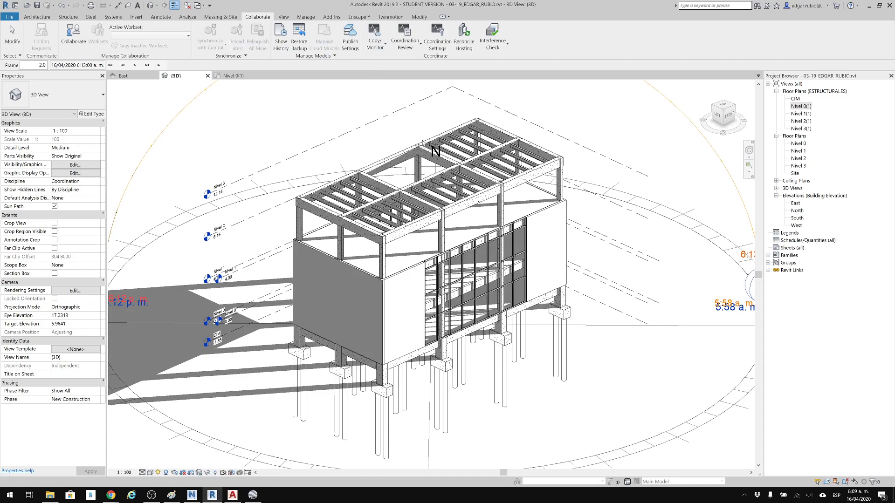
{"action": "left_click", "coordinate": [39, 5]}
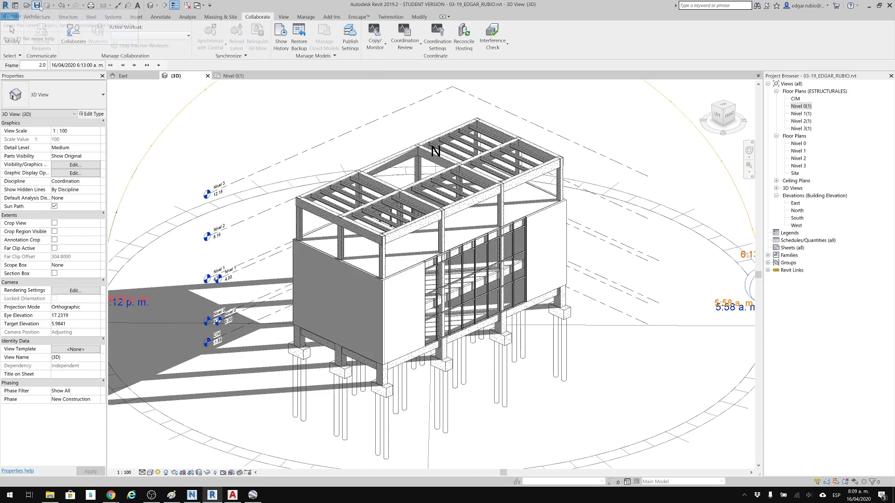
{"action": "left_click", "coordinate": [208, 76]}
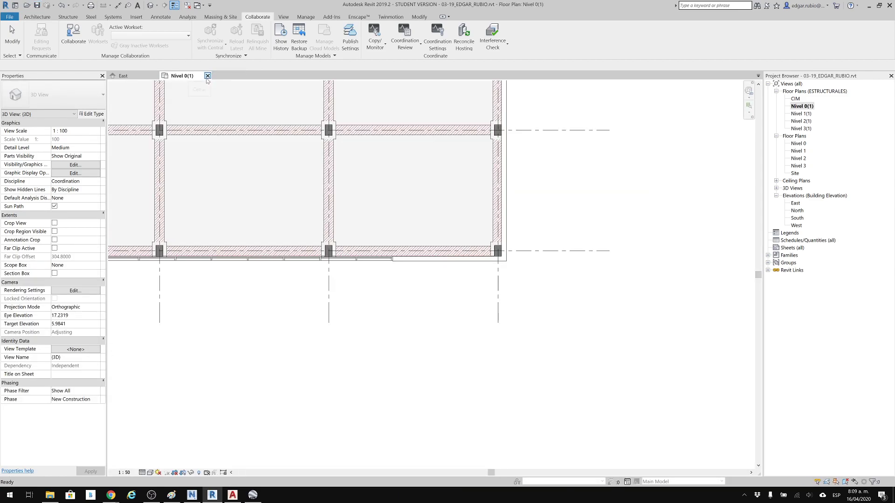
{"action": "left_click", "coordinate": [207, 76]}
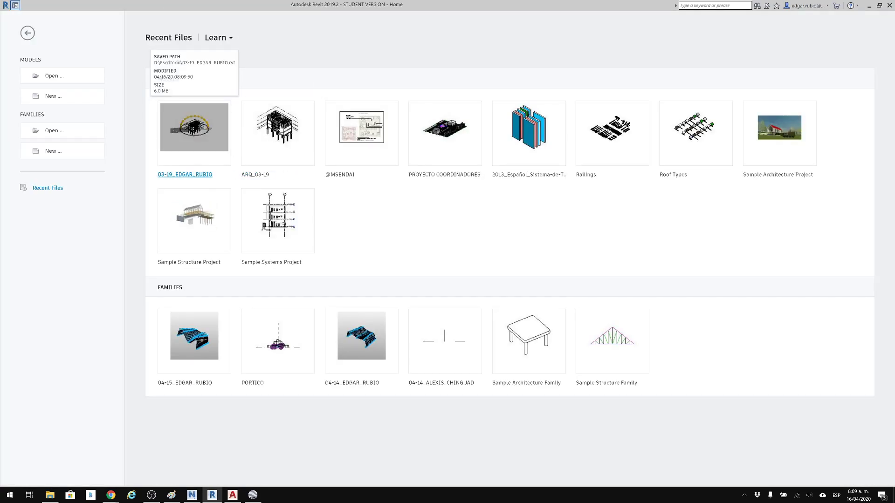
Open the recent project ARQ_03-19, widen the Project Browser and open the Nivel 0 floor plan.
{"action": "left_click", "coordinate": [279, 119]}
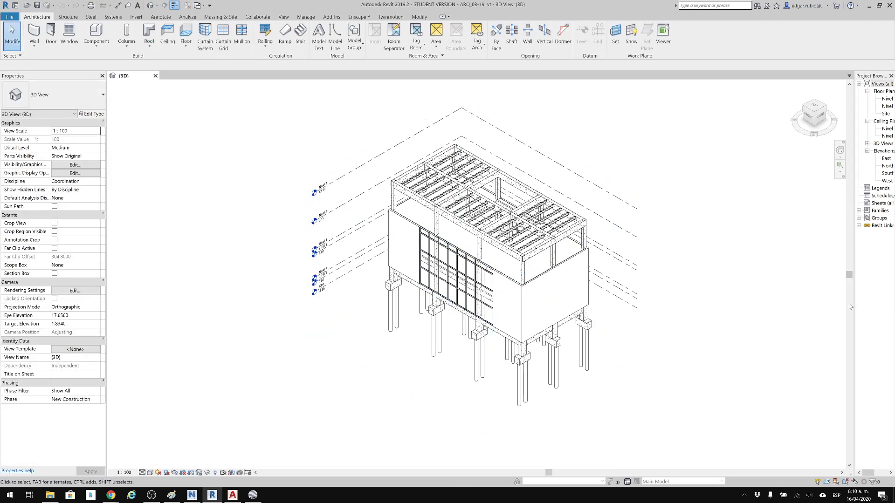
{"action": "left_click_drag", "start_coordinate": [853, 303], "coordinate": [783, 302]}
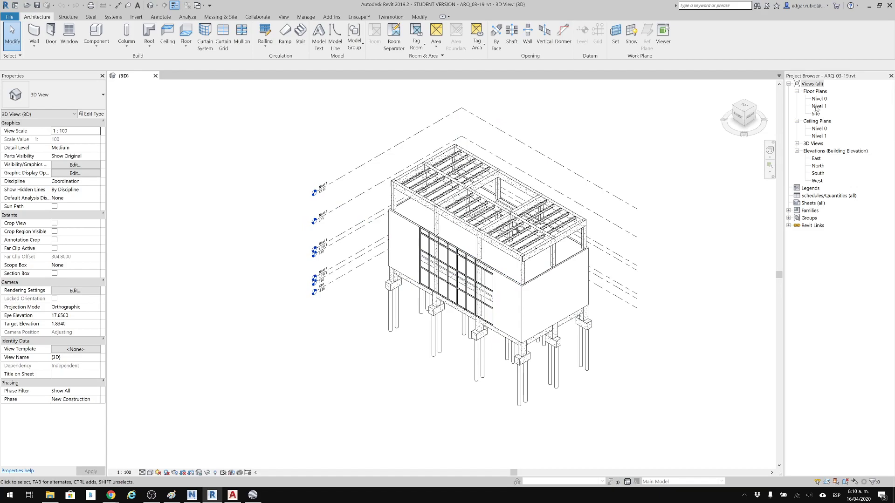
{"action": "double_click", "coordinate": [816, 99]}
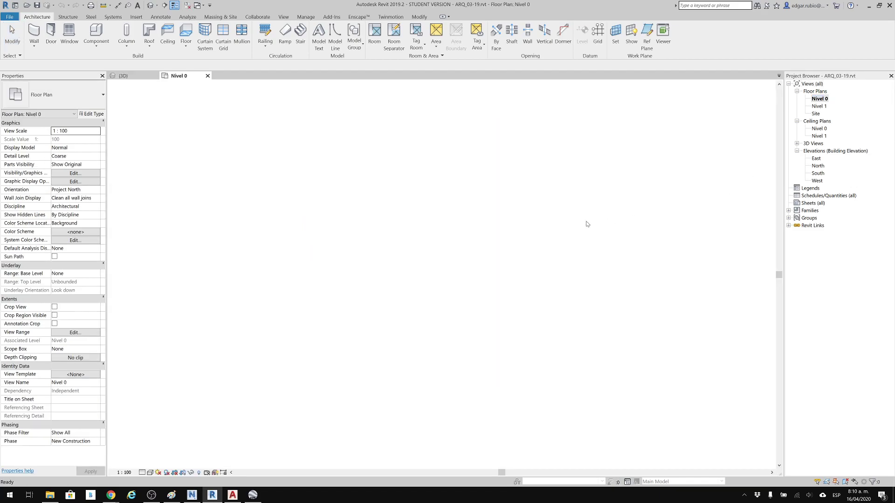
{"action": "scroll", "coordinate": [430, 232], "scroll_direction": "up", "scroll_amount": 4}
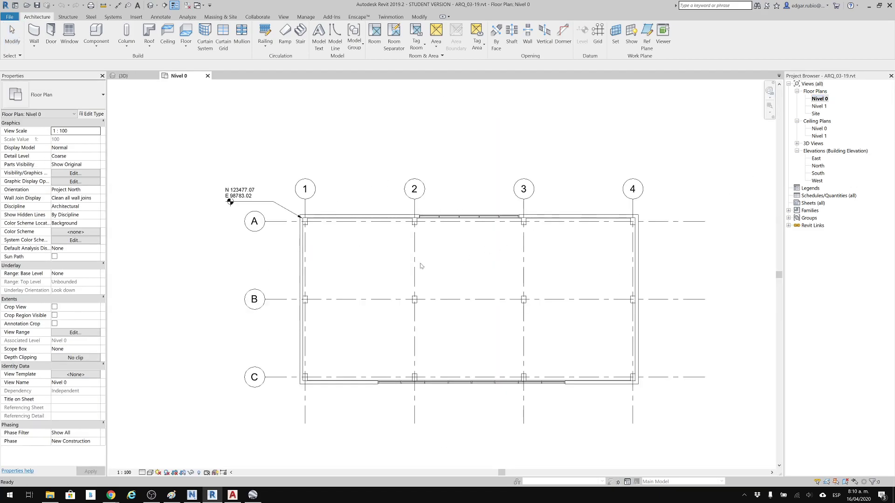
Identify the linked structural model in the Nivel 0 plan and unload it through Manage Links.
{"action": "key", "text": "Escape"}
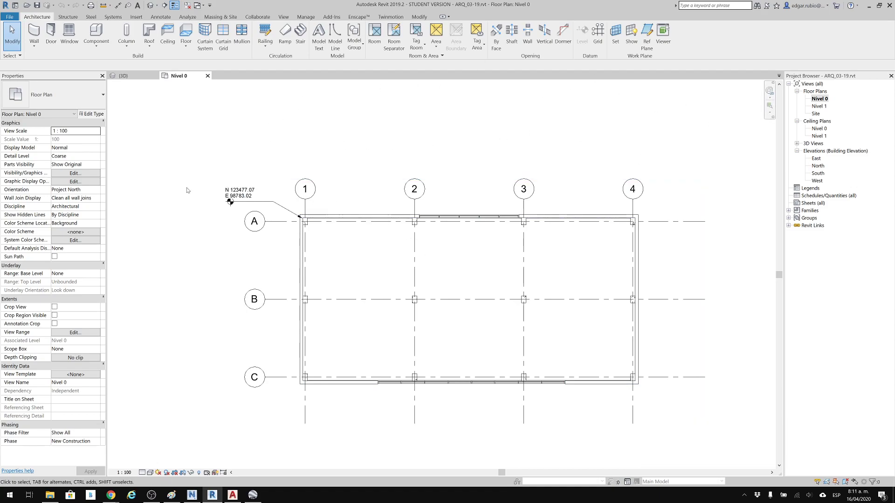
{"action": "left_click", "coordinate": [412, 289]}
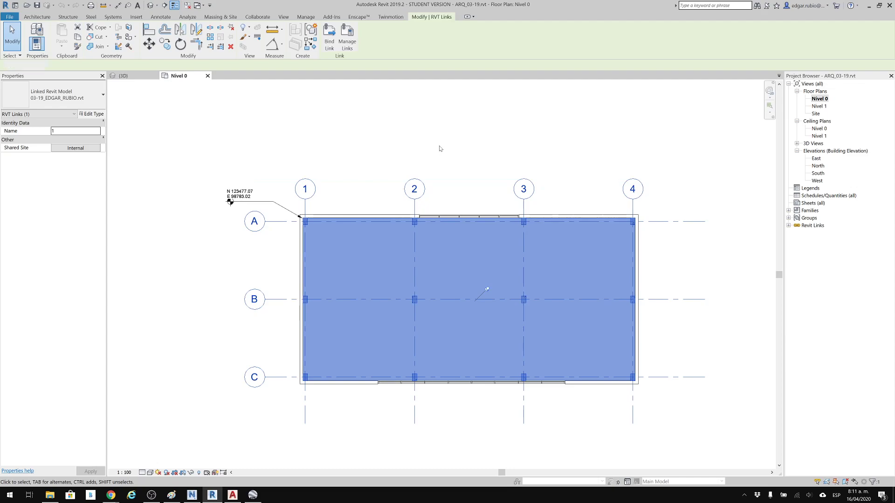
{"action": "key", "text": "Escape"}
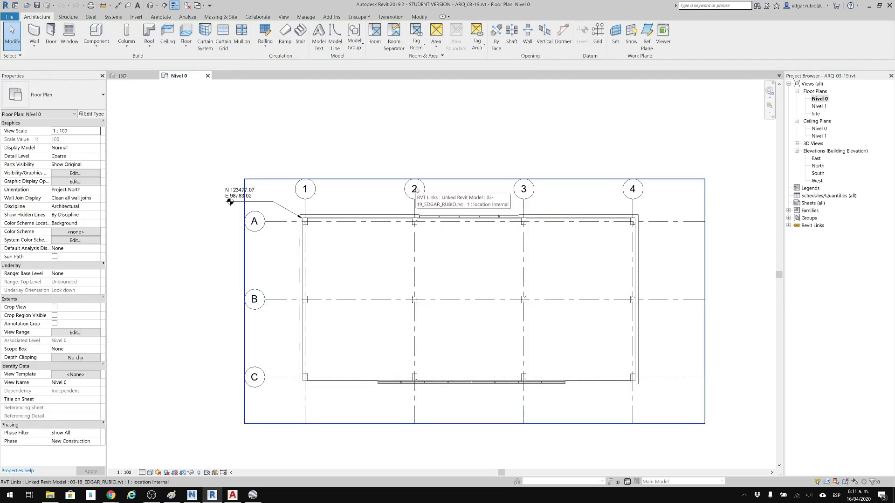
{"action": "left_click", "coordinate": [136, 17]}
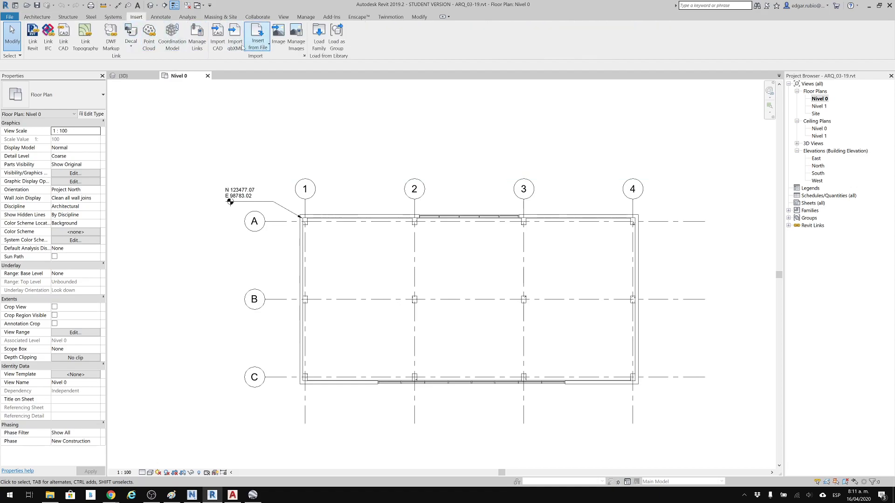
{"action": "left_click", "coordinate": [196, 42]}
{"action": "left_click", "coordinate": [183, 138]}
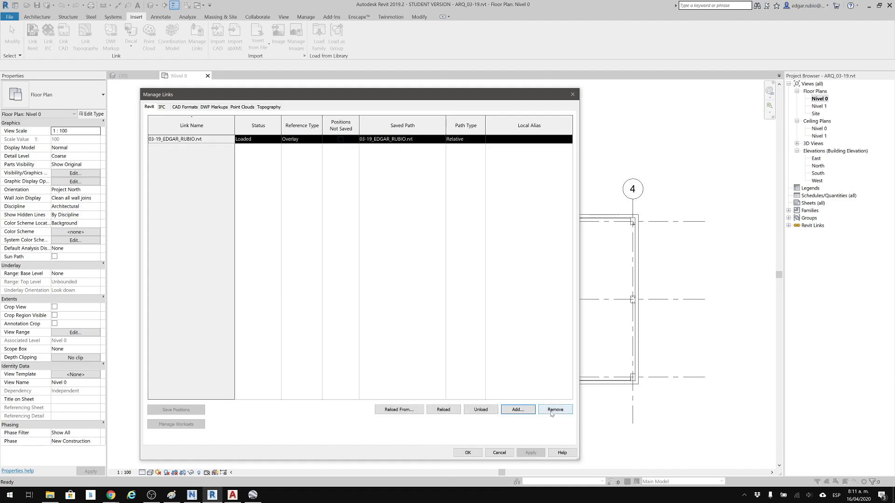
{"action": "left_click", "coordinate": [481, 409]}
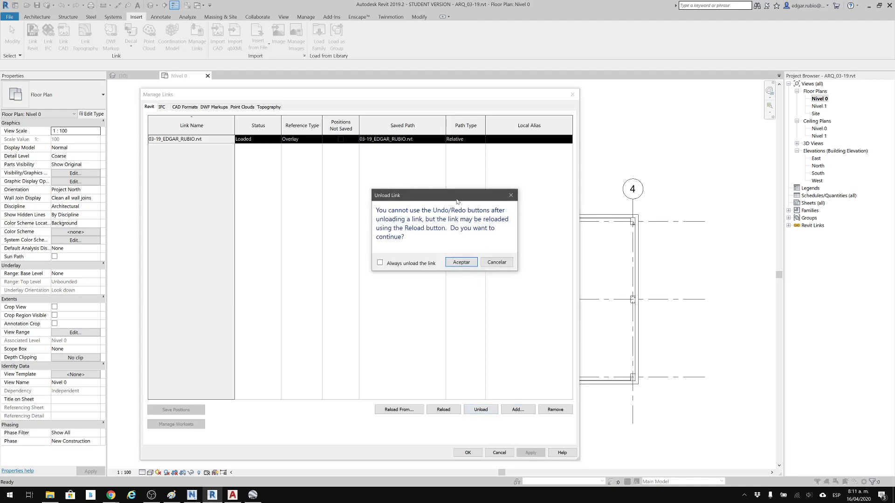
{"action": "left_click", "coordinate": [456, 260]}
{"action": "left_click", "coordinate": [467, 452]}
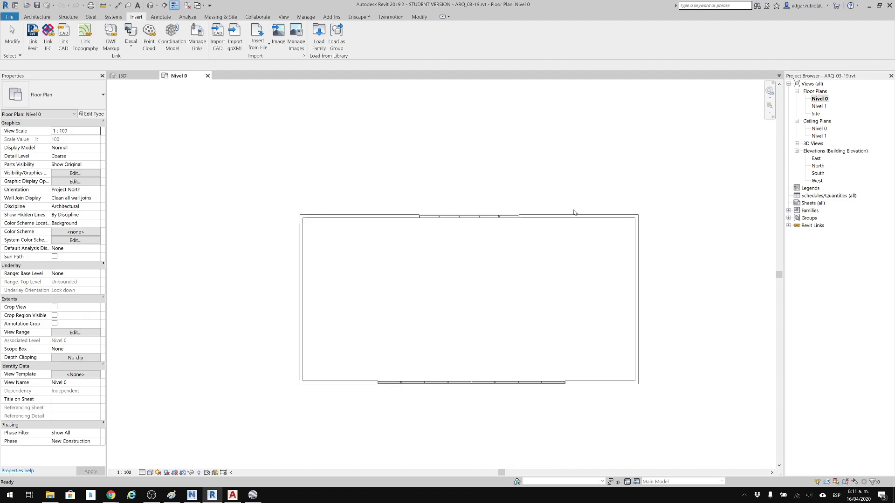
Reload the linked structural model through Manage Links in the architectural project.
{"action": "scroll", "coordinate": [549, 230], "scroll_direction": "down", "scroll_amount": 2}
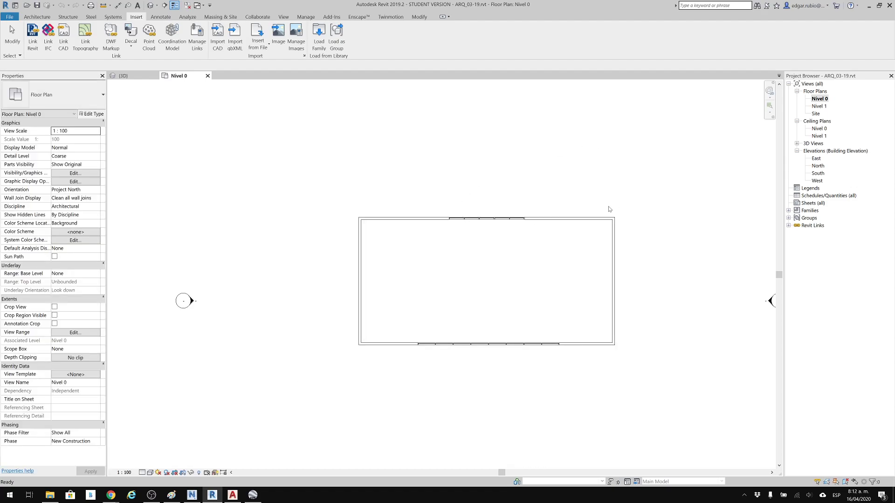
{"action": "left_click_drag", "start_coordinate": [603, 241], "coordinate": [601, 241]}
{"action": "key", "text": "ctrl+z"}
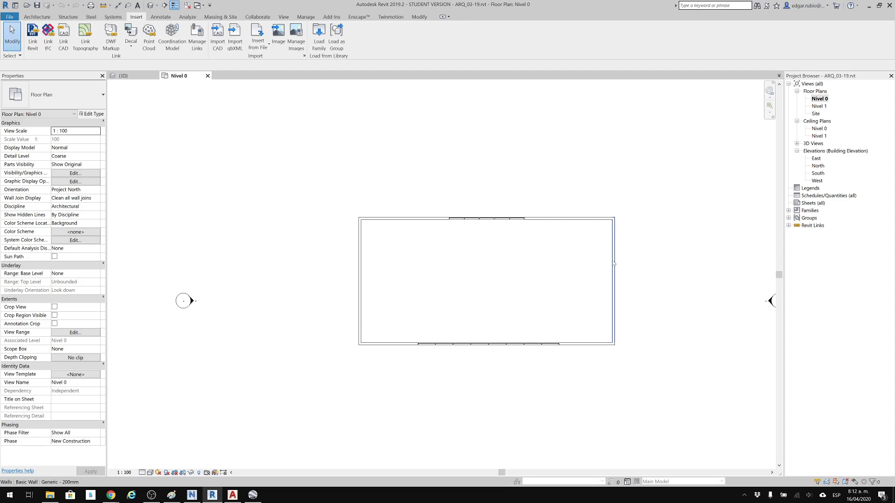
{"action": "middle_click_drag", "start_coordinate": [645, 279], "coordinate": [544, 289]}
{"action": "scroll", "coordinate": [545, 285], "scroll_direction": "down", "scroll_amount": 3}
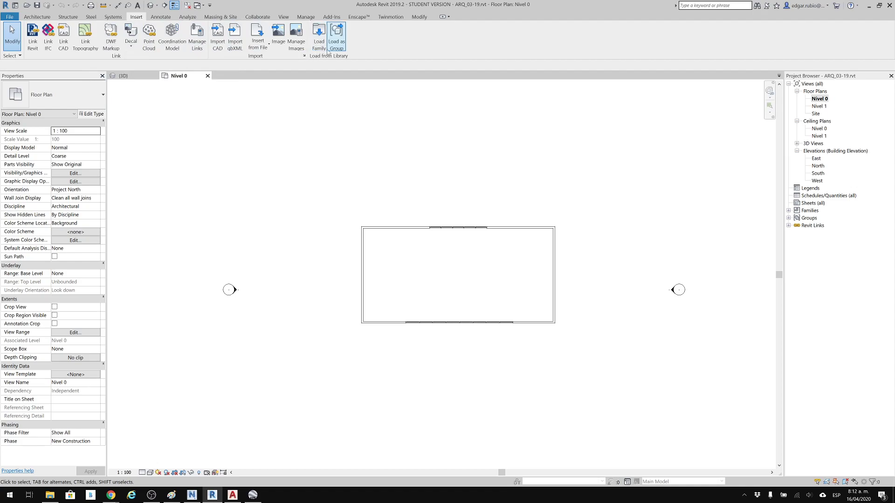
{"action": "left_click", "coordinate": [197, 38]}
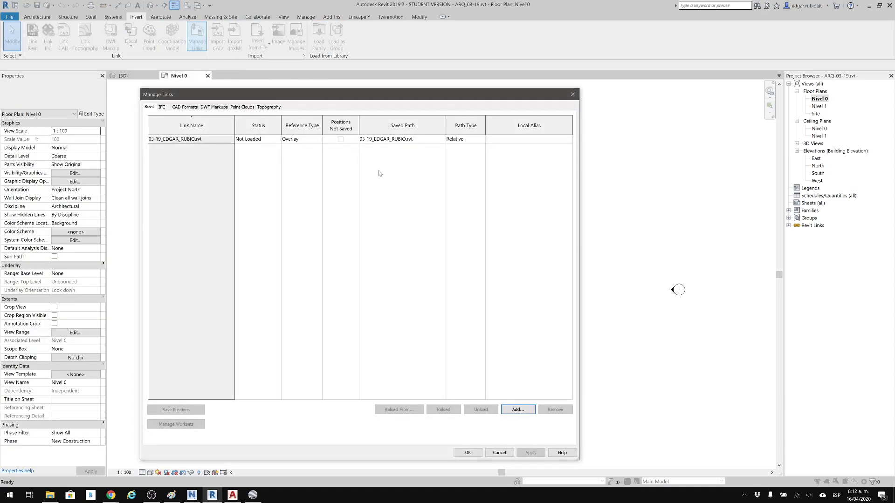
{"action": "left_click", "coordinate": [208, 138]}
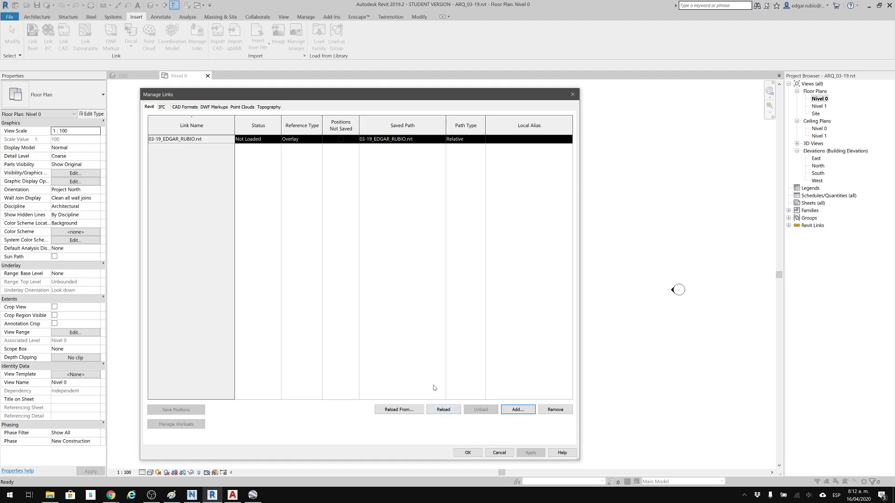
{"action": "left_click", "coordinate": [441, 410]}
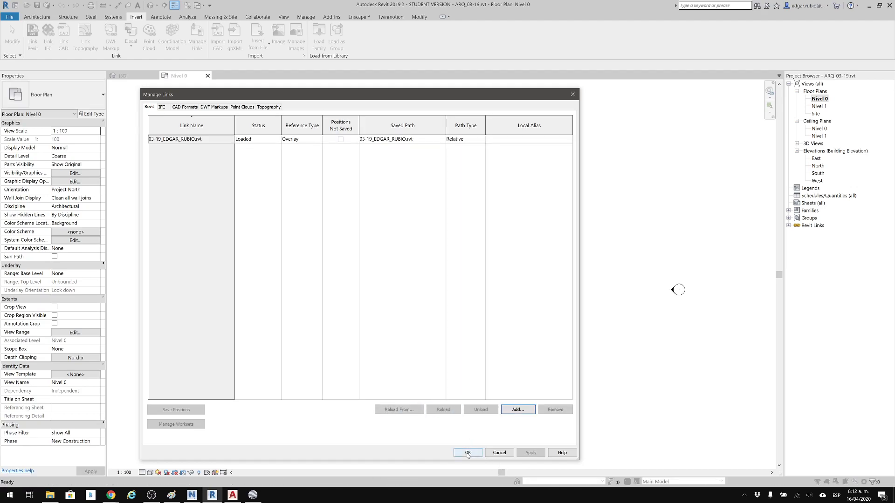
{"action": "left_click", "coordinate": [468, 453]}
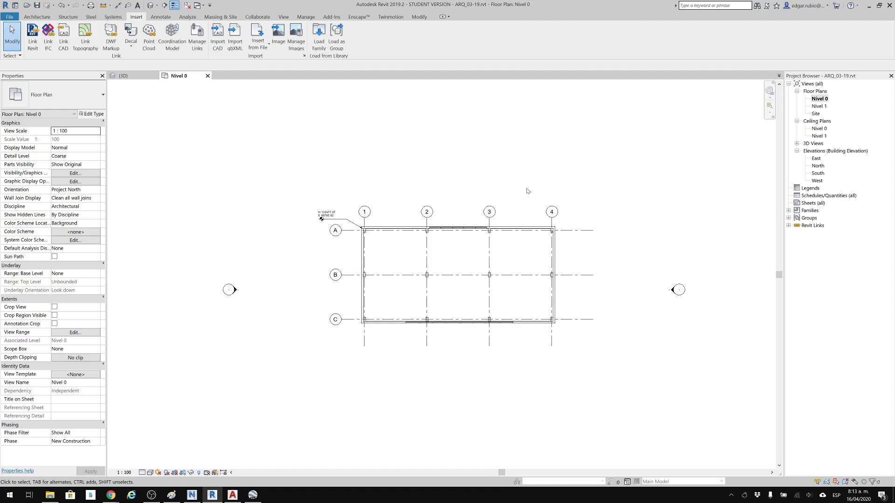
Open the East elevation and delete the architectural model's own Nivel 1 level, including its floor and ceiling plan views.
{"action": "double_click", "coordinate": [818, 160]}
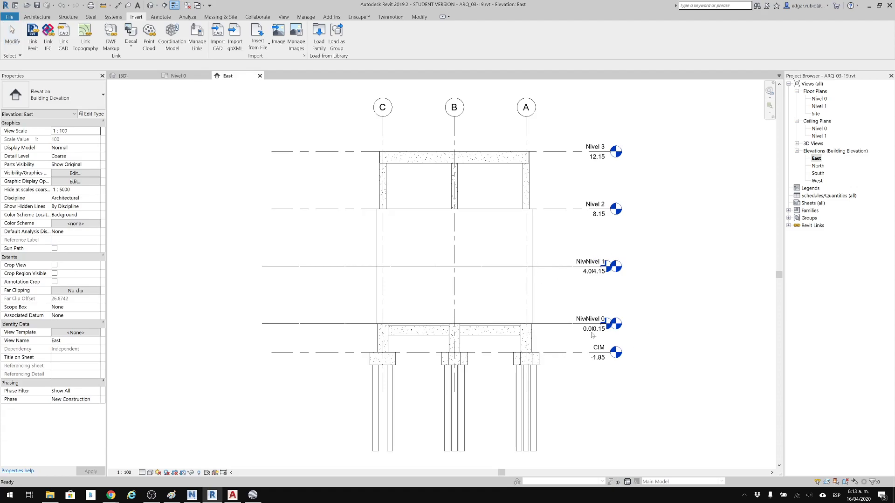
{"action": "scroll", "coordinate": [590, 337], "scroll_direction": "up", "scroll_amount": 5}
{"action": "middle_click_drag", "start_coordinate": [701, 383], "coordinate": [734, 433]}
{"action": "middle_click_drag", "start_coordinate": [601, 243], "coordinate": [569, 310]}
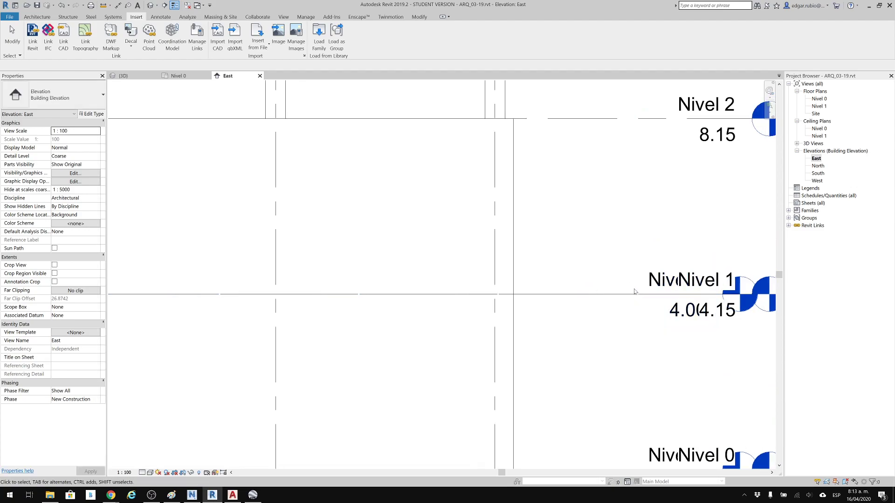
{"action": "left_click", "coordinate": [635, 292]}
{"action": "middle_click_drag", "start_coordinate": [731, 302], "coordinate": [664, 317]}
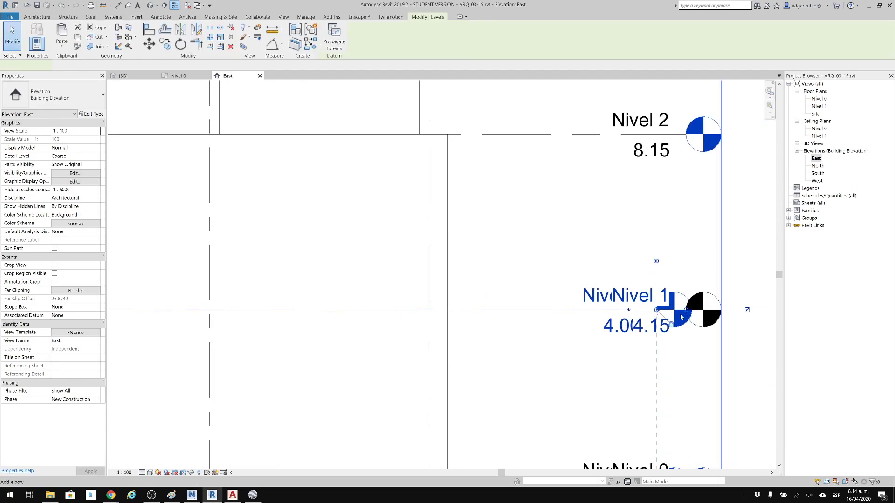
{"action": "middle_click_drag", "start_coordinate": [622, 266], "coordinate": [642, 263]}
{"action": "middle_click_drag", "start_coordinate": [648, 207], "coordinate": [647, 205]}
{"action": "scroll", "coordinate": [647, 206], "scroll_direction": "down", "scroll_amount": 1}
{"action": "mouse_move", "coordinate": [648, 206]}
{"action": "middle_mouse_down"}
{"action": "mouse_move", "coordinate": [646, 194]}
{"action": "mouse_move", "coordinate": [647, 216]}
{"action": "middle_mouse_up"}
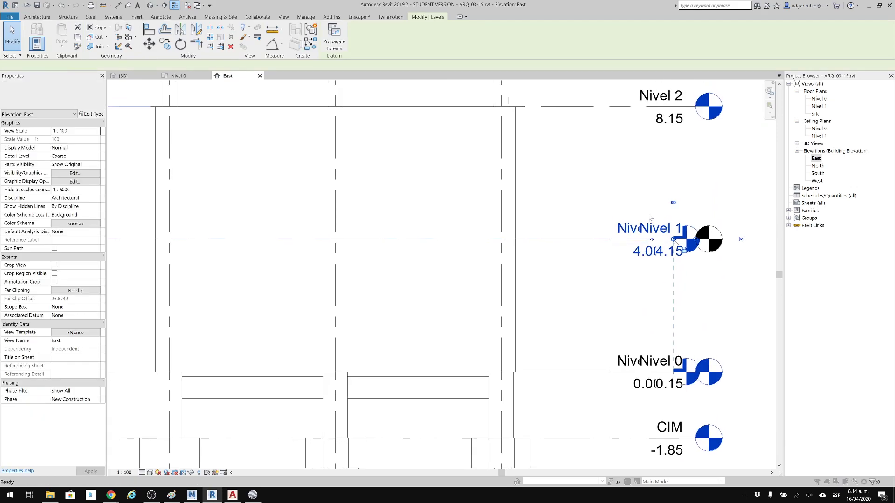
{"action": "key", "text": "Delete"}
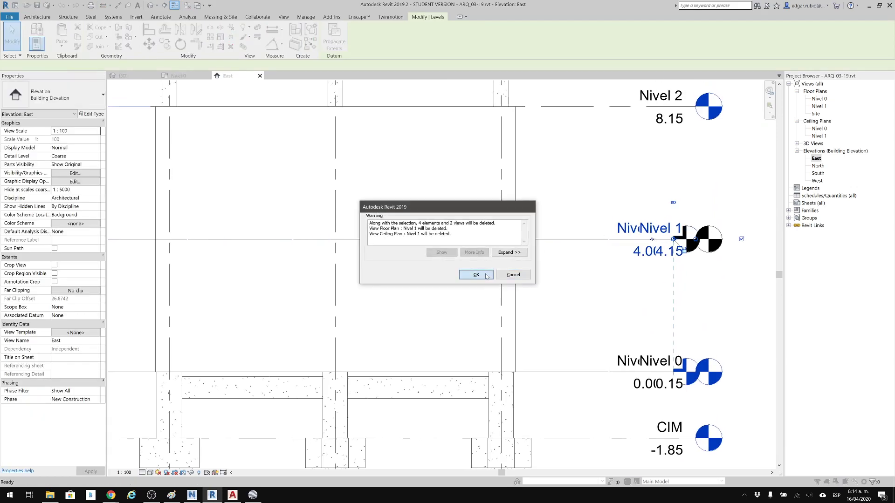
{"action": "left_click", "coordinate": [486, 276]}
Examine the linked and remaining levels from Nivel 3 down to CIM in the East elevation.
{"action": "middle_click_drag", "start_coordinate": [616, 256], "coordinate": [615, 386]}
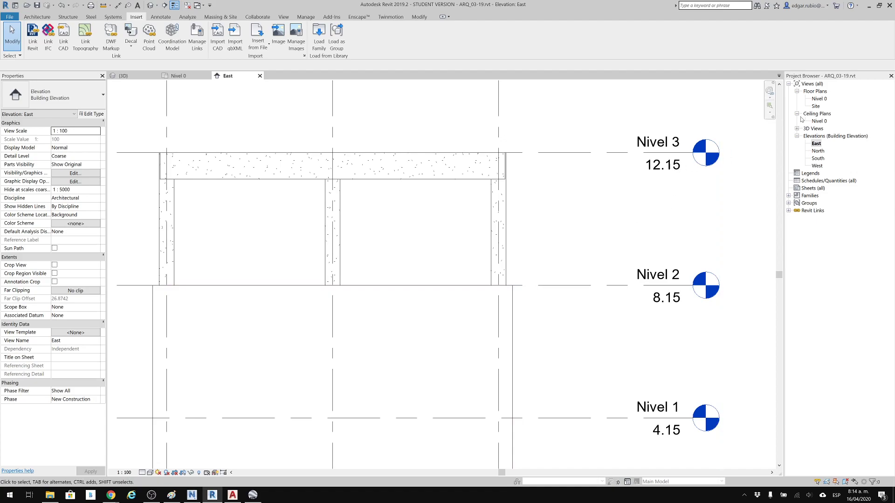
{"action": "middle_click_drag", "start_coordinate": [615, 189], "coordinate": [615, 188]}
{"action": "scroll", "coordinate": [625, 189], "scroll_direction": "down", "scroll_amount": 1}
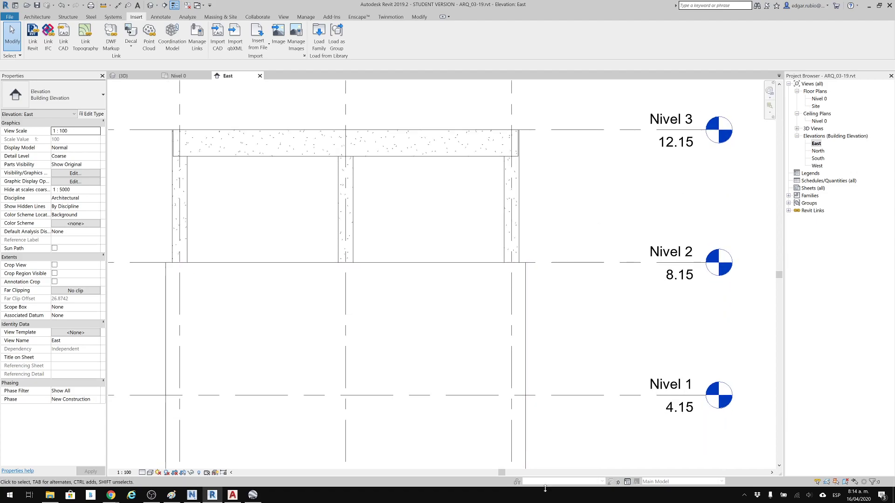
{"action": "scroll", "coordinate": [627, 340], "scroll_direction": "down", "scroll_amount": 1}
{"action": "middle_click_drag", "start_coordinate": [627, 340], "coordinate": [625, 236]}
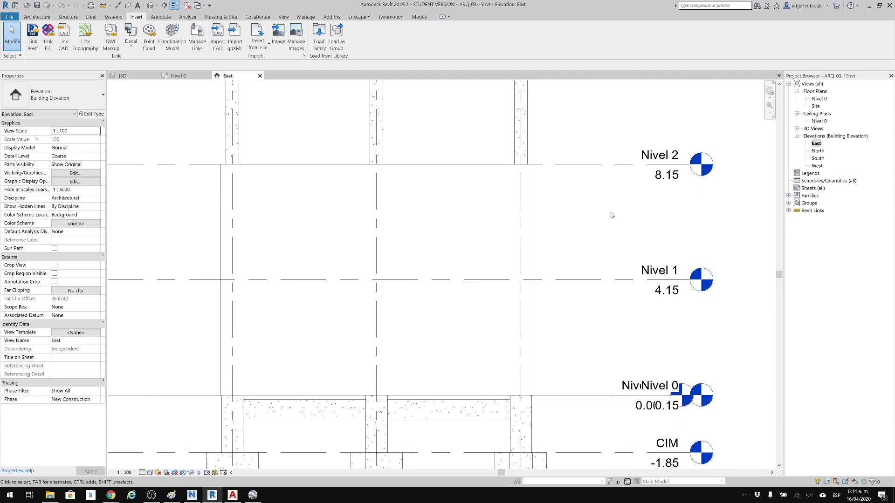
{"action": "scroll", "coordinate": [613, 210], "scroll_direction": "up", "scroll_amount": 2}
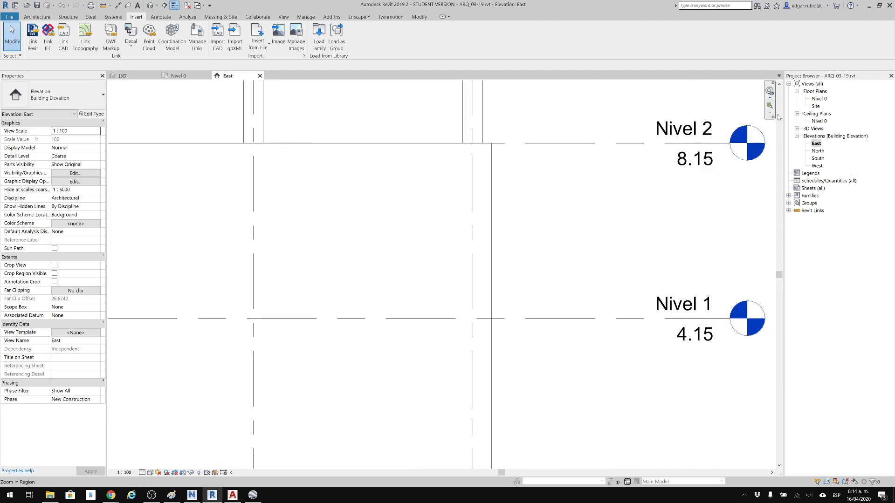
{"action": "left_click", "coordinate": [818, 99]}
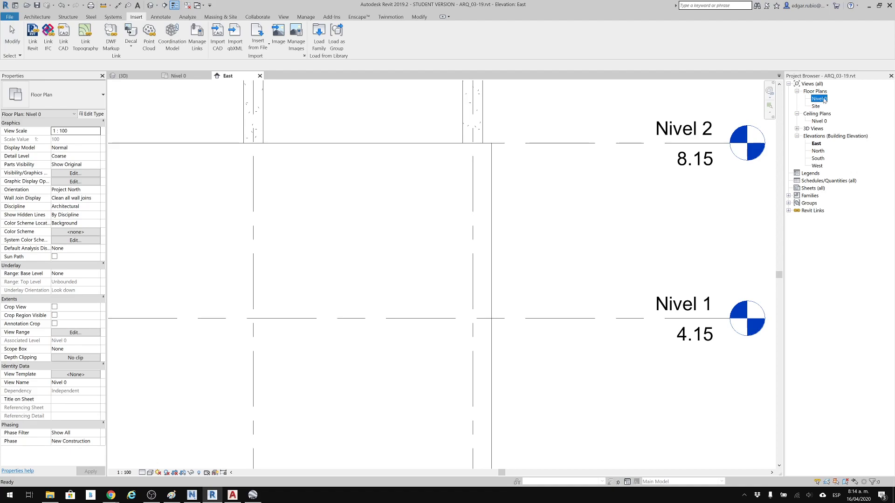
{"action": "scroll", "coordinate": [673, 204], "scroll_direction": "down", "scroll_amount": 3}
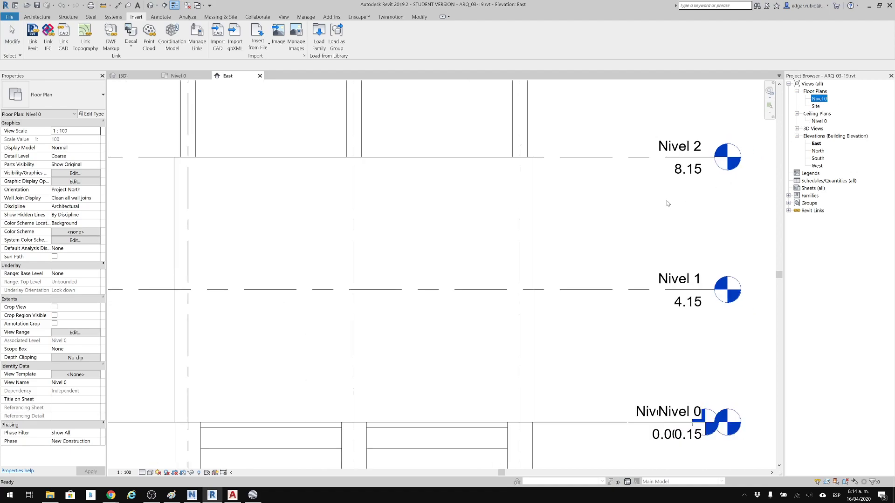
{"action": "middle_click_drag", "start_coordinate": [635, 209], "coordinate": [662, 211]}
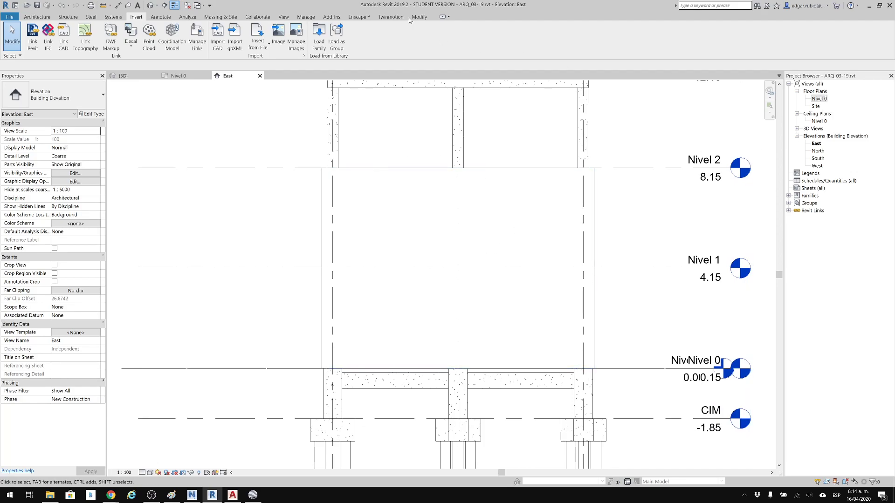
Open the Nivel 0 floor plan and start a Copy/Monitor session on the linked structural model.
{"action": "double_click", "coordinate": [824, 100]}
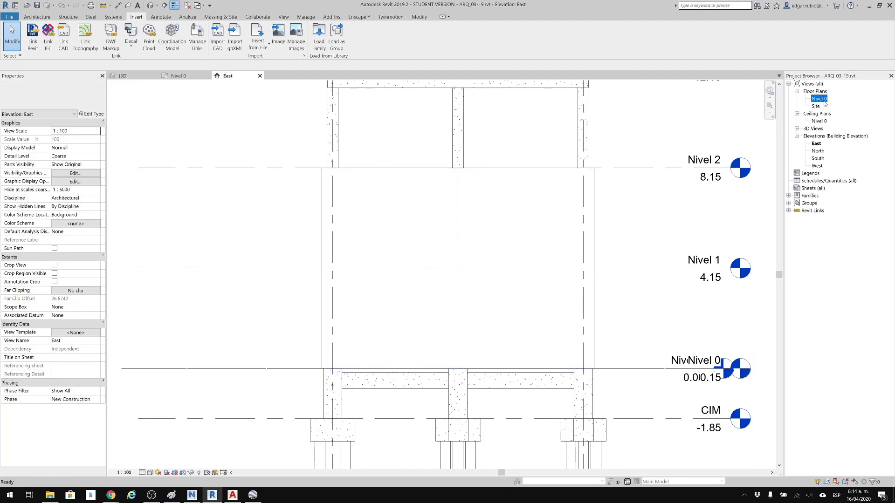
{"action": "left_click", "coordinate": [262, 17]}
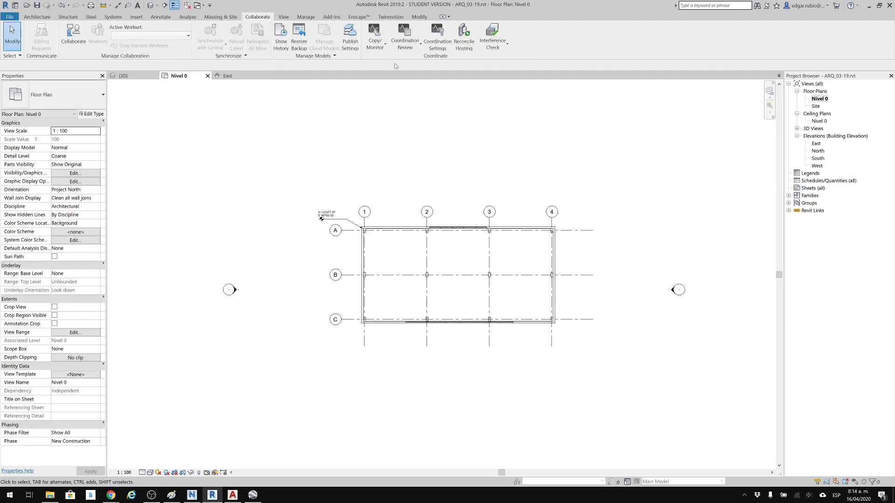
{"action": "left_click", "coordinate": [379, 40]}
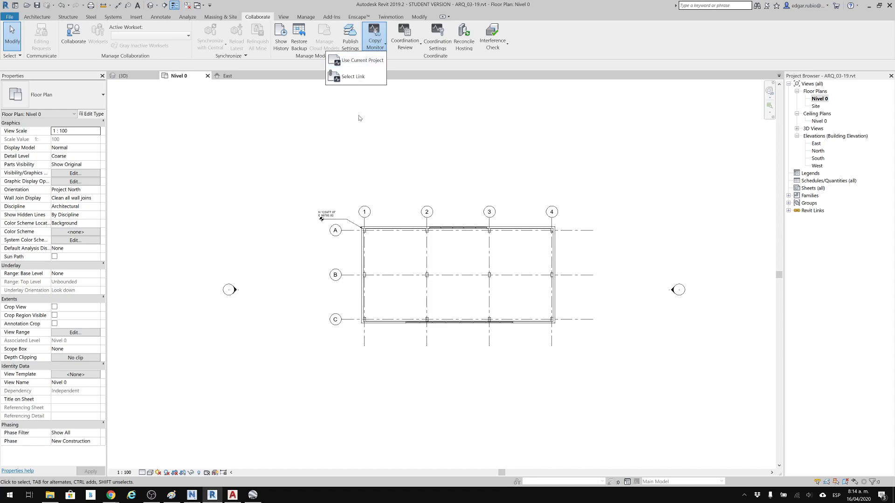
{"action": "left_click", "coordinate": [353, 79]}
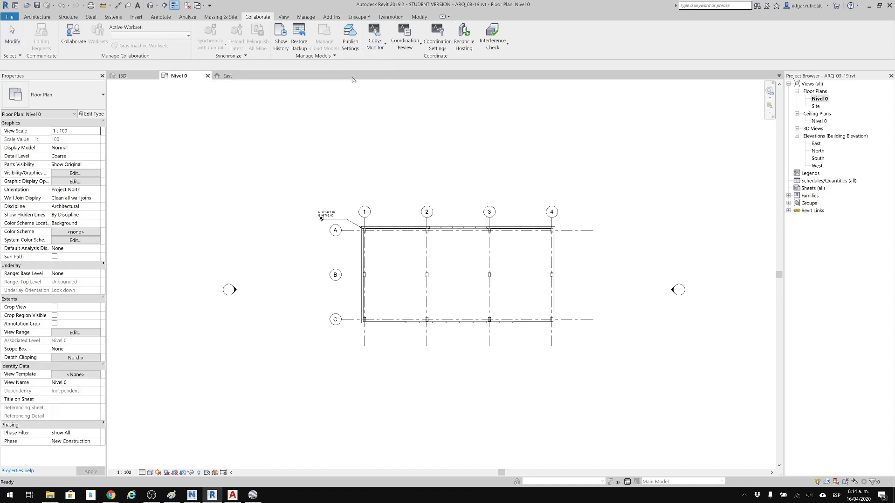
{"action": "left_click", "coordinate": [375, 41]}
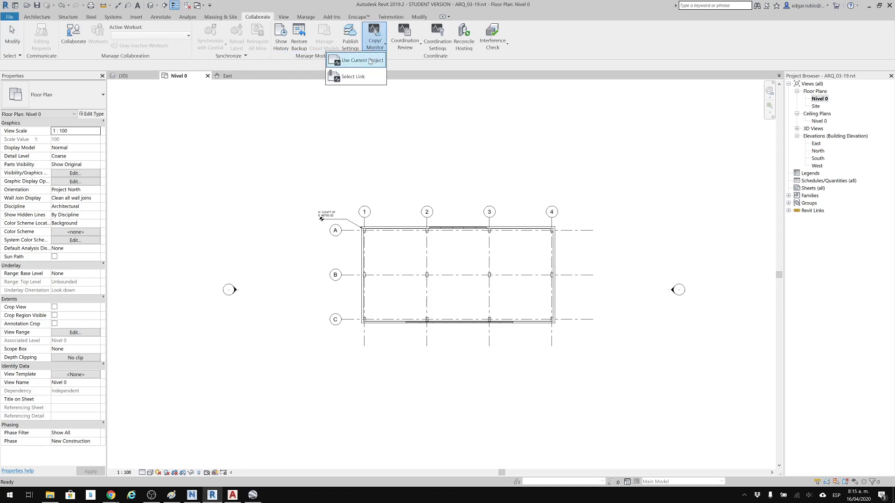
{"action": "left_click", "coordinate": [354, 79]}
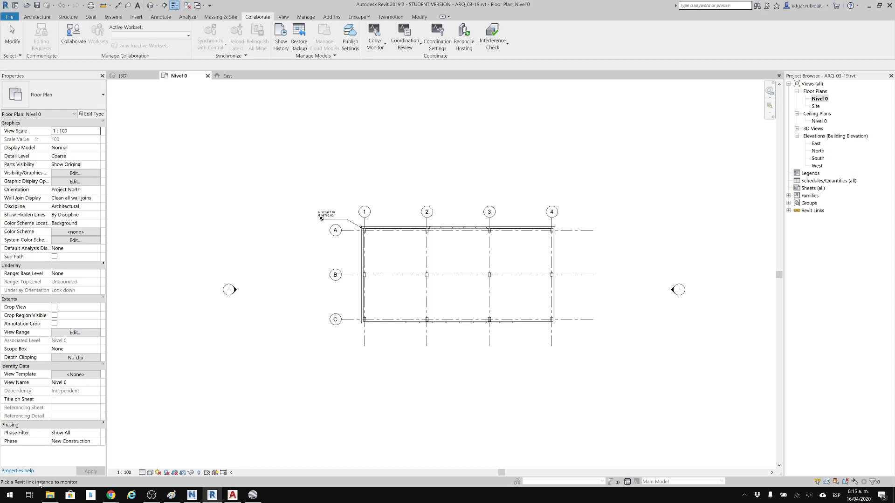
{"action": "left_click", "coordinate": [321, 213]}
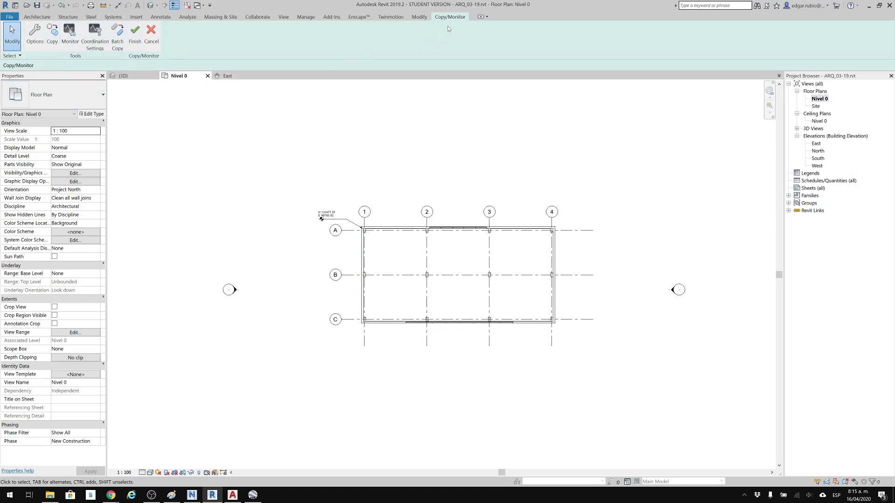
Copy grids 1, 2, 3 and 4 individually from the linked structural model with the Copy/Monitor Copy tool.
{"action": "left_click", "coordinate": [52, 35]}
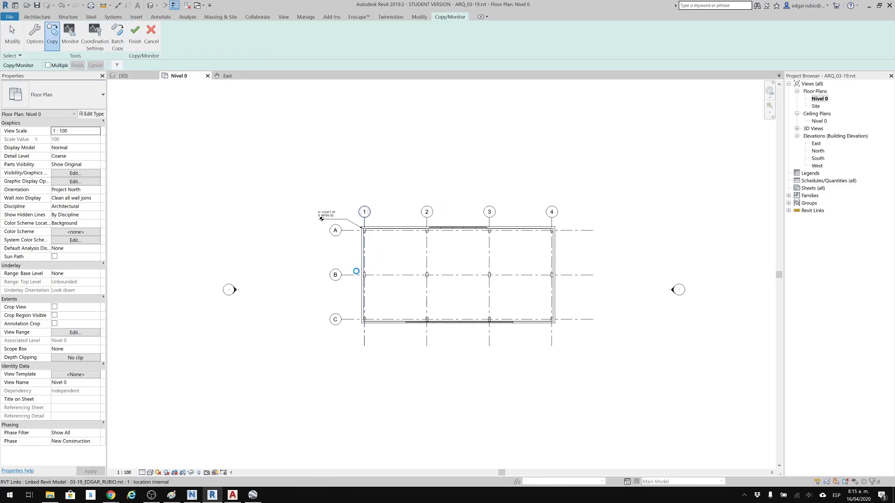
{"action": "left_click", "coordinate": [427, 220]}
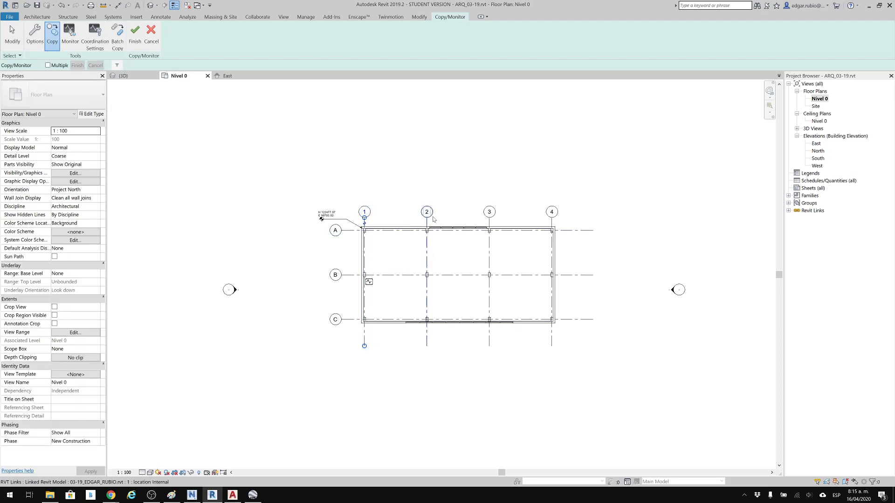
{"action": "left_click", "coordinate": [489, 213]}
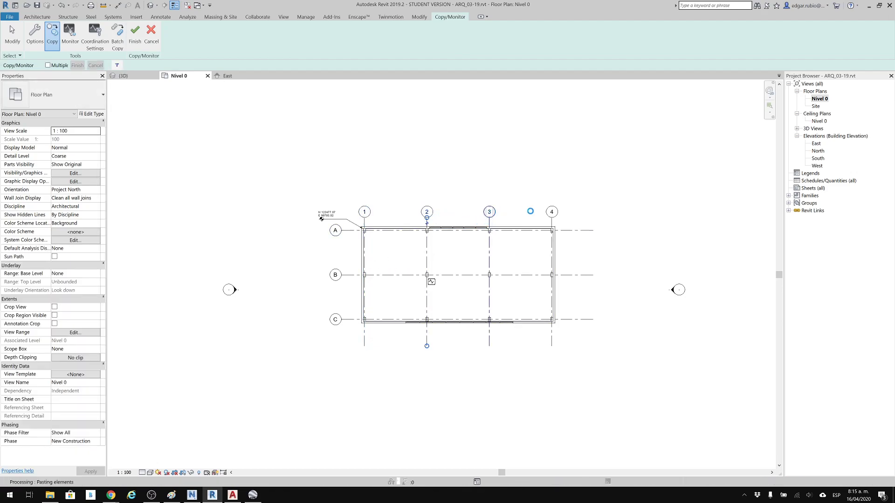
{"action": "left_click", "coordinate": [550, 213]}
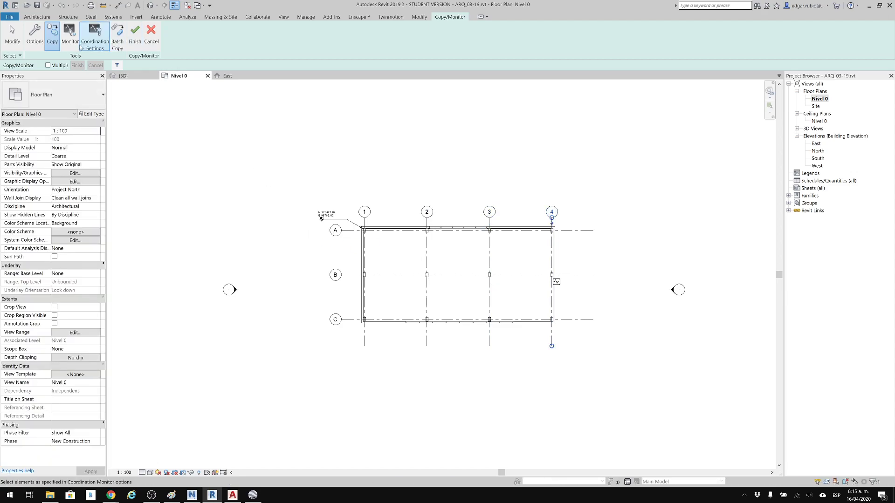
Copy grids A, B and C together from the linked model using multiple selection, and finish the Copy/Monitor session.
{"action": "left_click", "coordinate": [47, 65]}
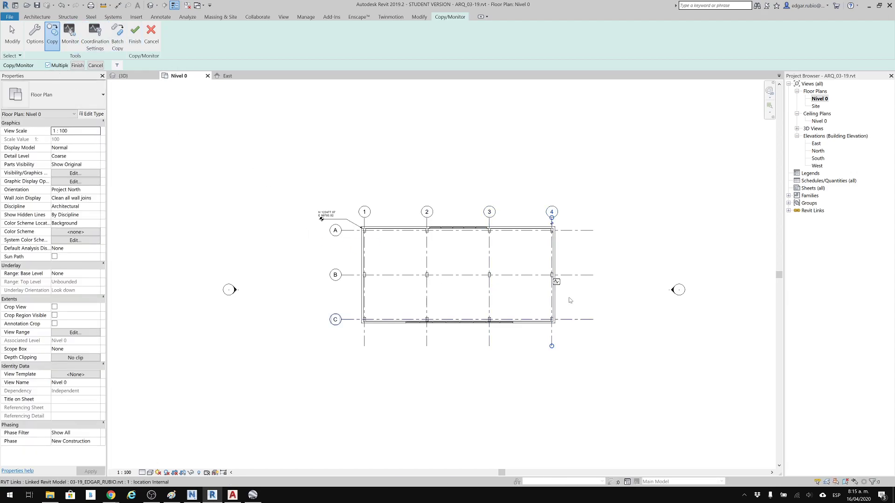
{"action": "left_click_drag", "start_coordinate": [627, 208], "coordinate": [584, 345]}
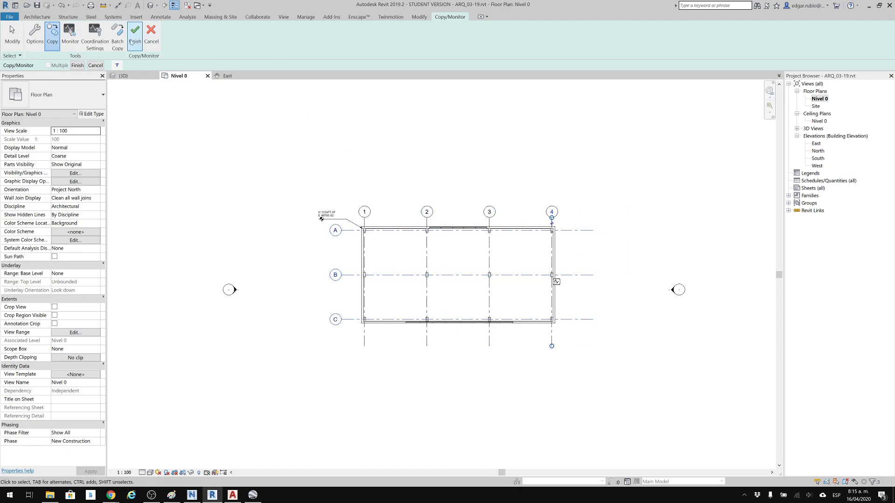
{"action": "left_click", "coordinate": [77, 65]}
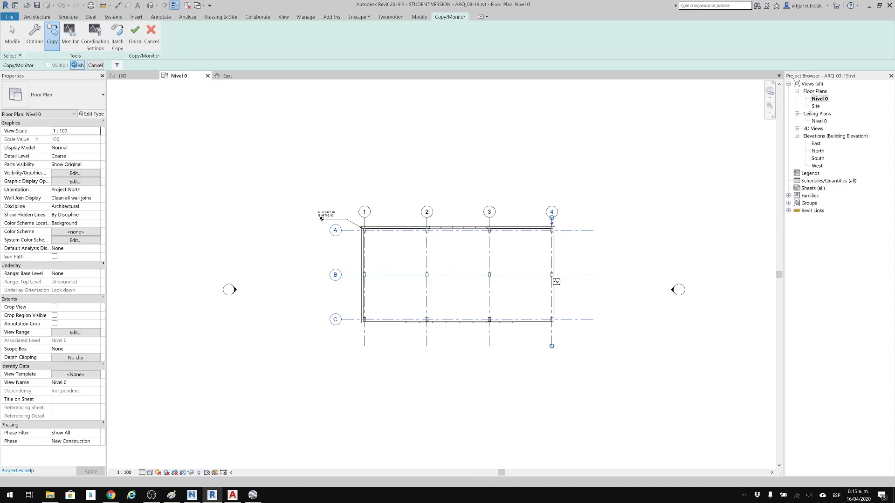
{"action": "key", "text": "Escape"}
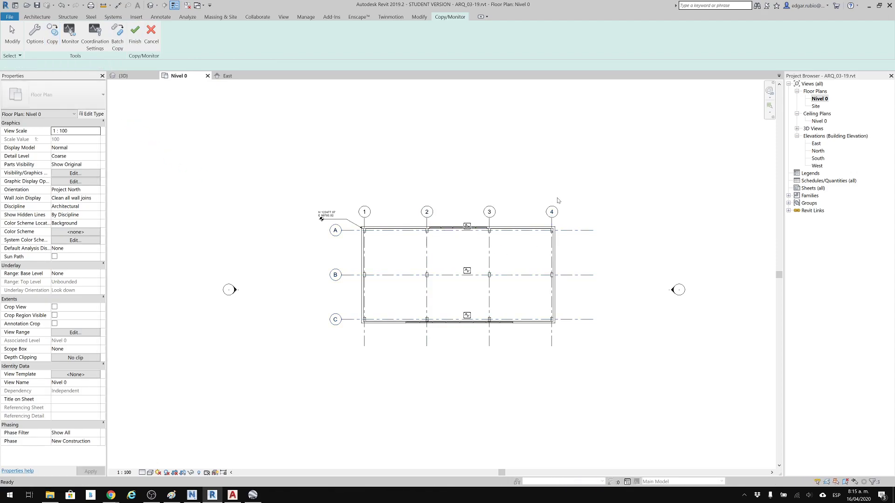
{"action": "middle_click_drag", "start_coordinate": [546, 186], "coordinate": [535, 187]}
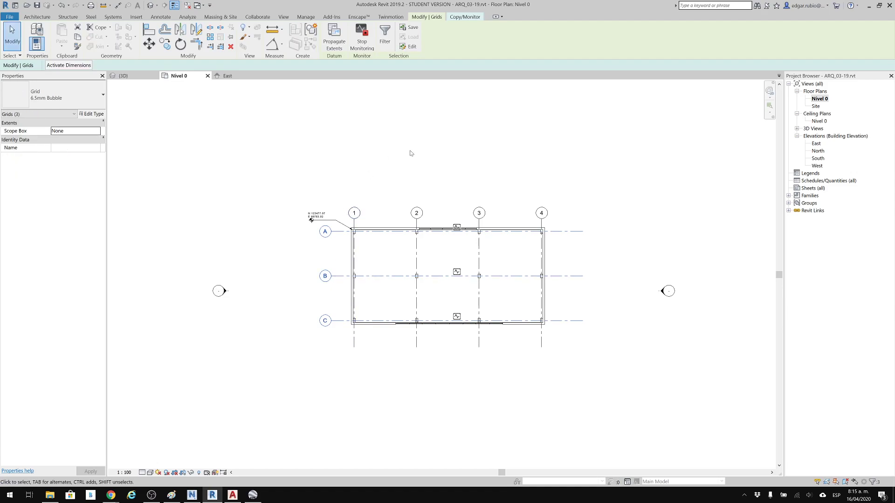
{"action": "left_click", "coordinate": [459, 18]}
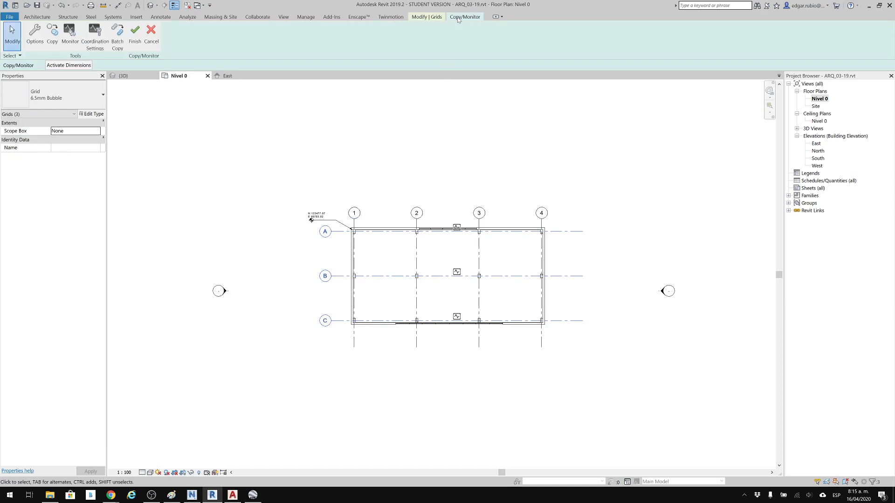
{"action": "left_click", "coordinate": [135, 34]}
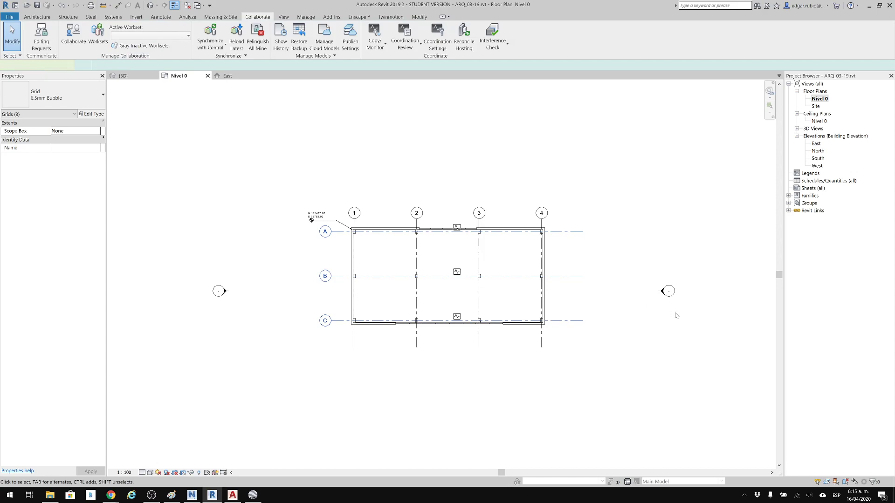
Switch from the Nivel 0 plan to the East elevation and bring its grids and levels into view.
{"action": "scroll", "coordinate": [592, 246], "scroll_direction": "up", "scroll_amount": 2}
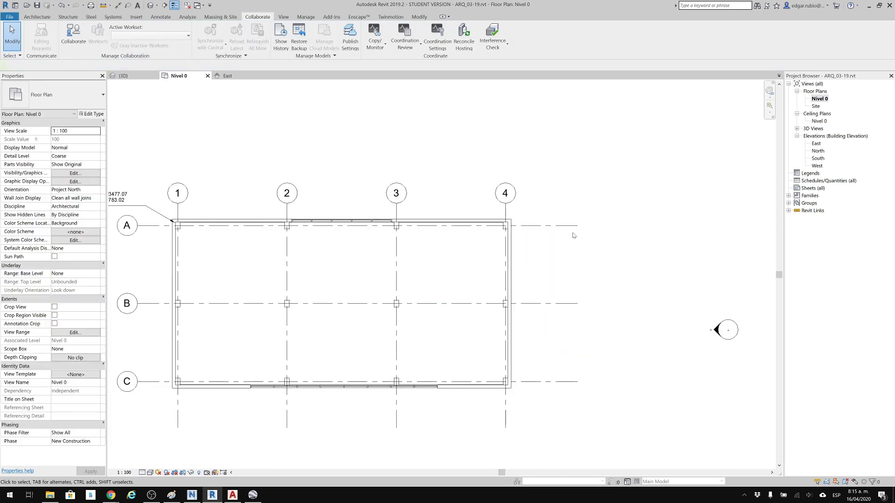
{"action": "middle_click_drag", "start_coordinate": [559, 225], "coordinate": [609, 215]}
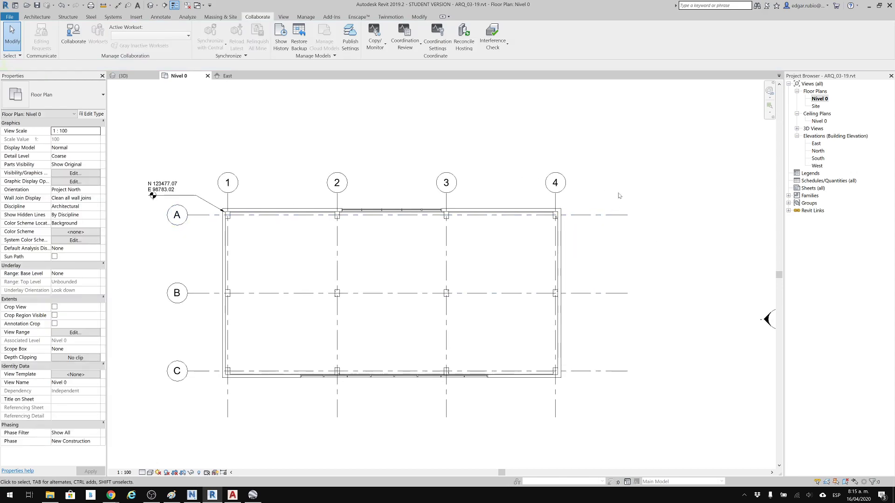
{"action": "left_click", "coordinate": [818, 145]}
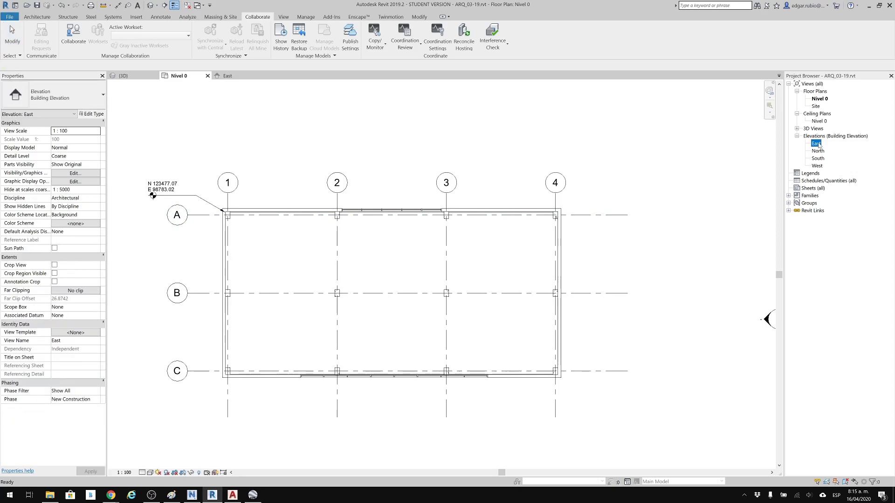
{"action": "double_click", "coordinate": [818, 144]}
{"action": "scroll", "coordinate": [468, 173], "scroll_direction": "down", "scroll_amount": 2}
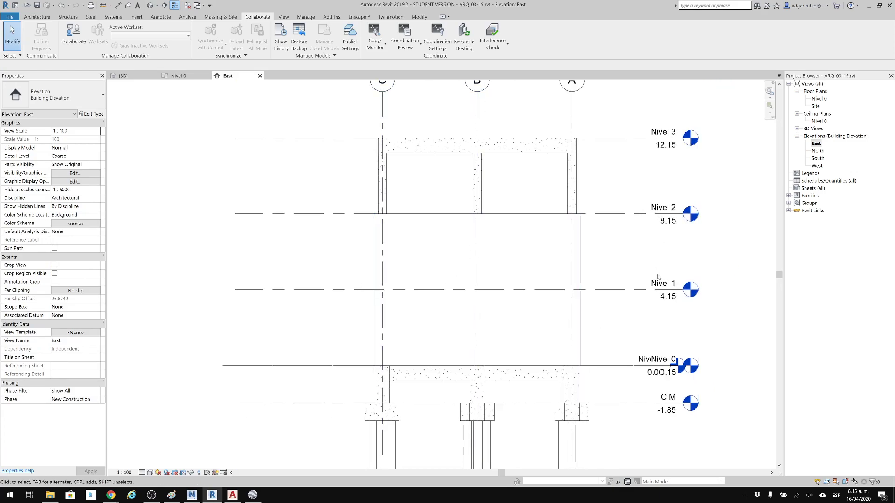
{"action": "middle_click_drag", "start_coordinate": [639, 221], "coordinate": [640, 256]}
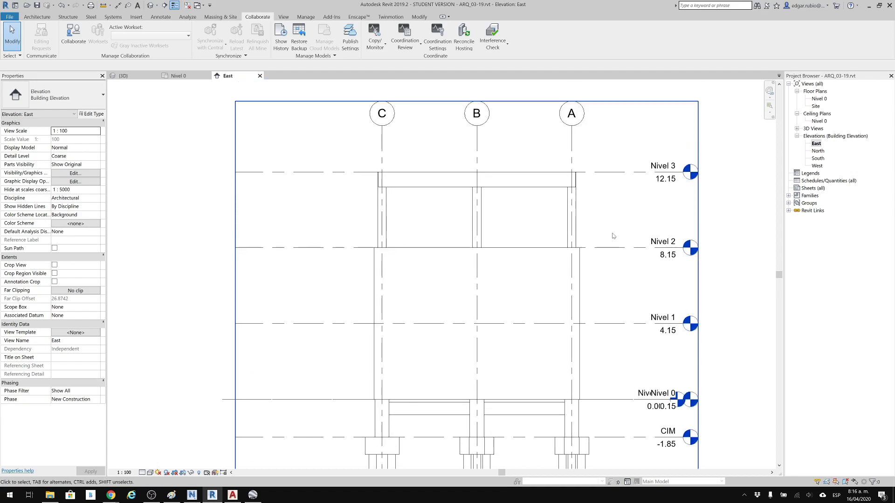
Draw a new level across the building at about 10.90, between Nivel 2 and Nivel 3, in the East elevation.
{"action": "key", "text": "l"}
{"action": "key", "text": "l"}
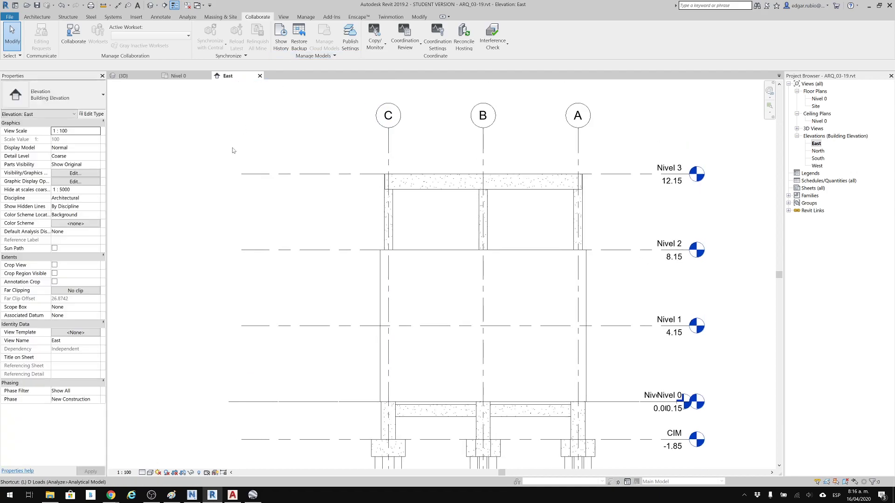
{"action": "left_click", "coordinate": [247, 195]}
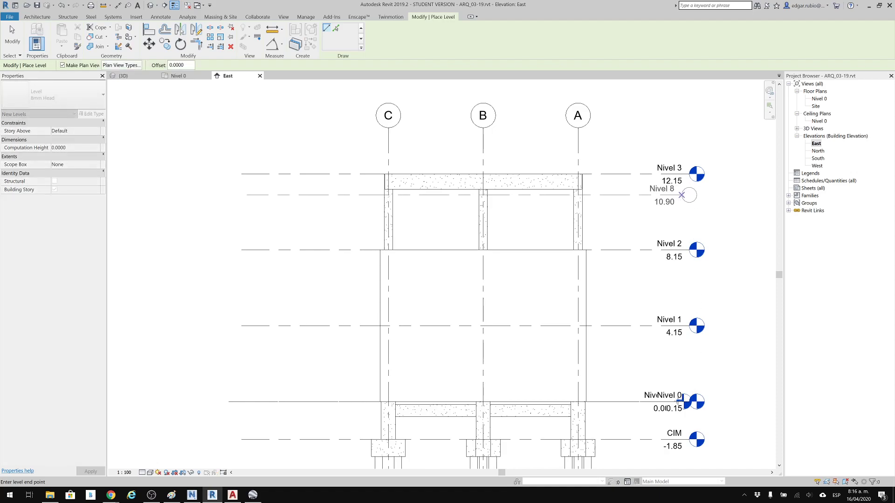
{"action": "left_click", "coordinate": [676, 401]}
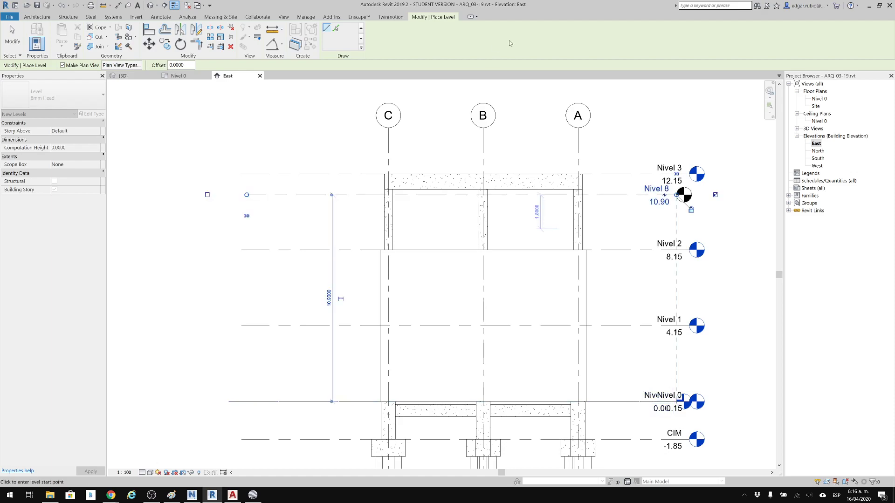
{"action": "key", "text": "Escape"}
{"action": "key", "text": "Escape"}
{"action": "left_click", "coordinate": [331, 195]}
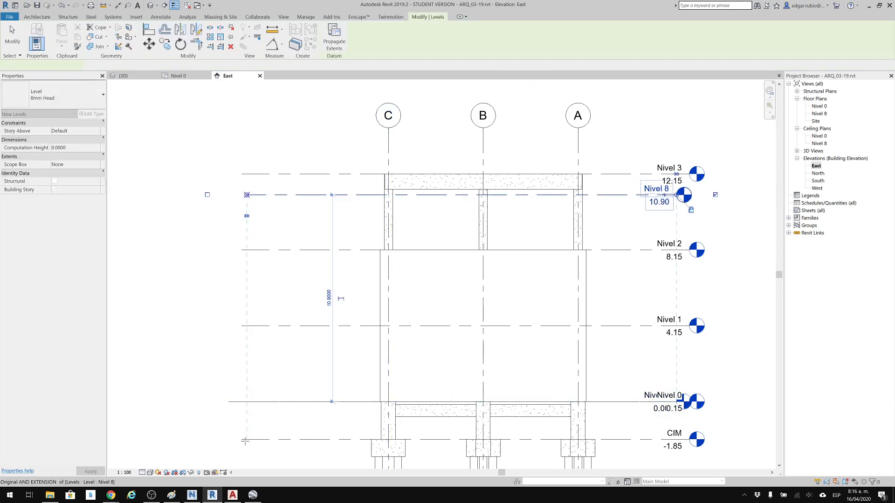
{"action": "key", "text": "Escape"}
{"action": "key", "text": "Escape"}
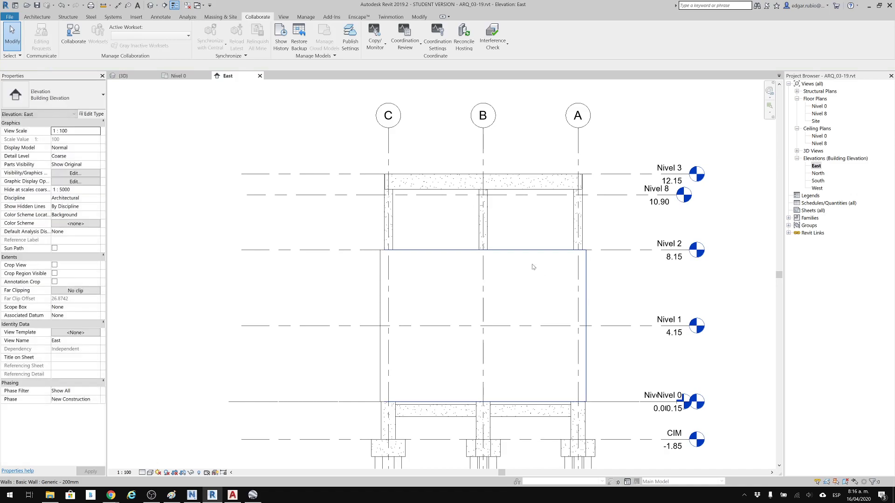
Start a Copy/Monitor session on the linked structural model in the East elevation.
{"action": "left_click", "coordinate": [374, 43]}
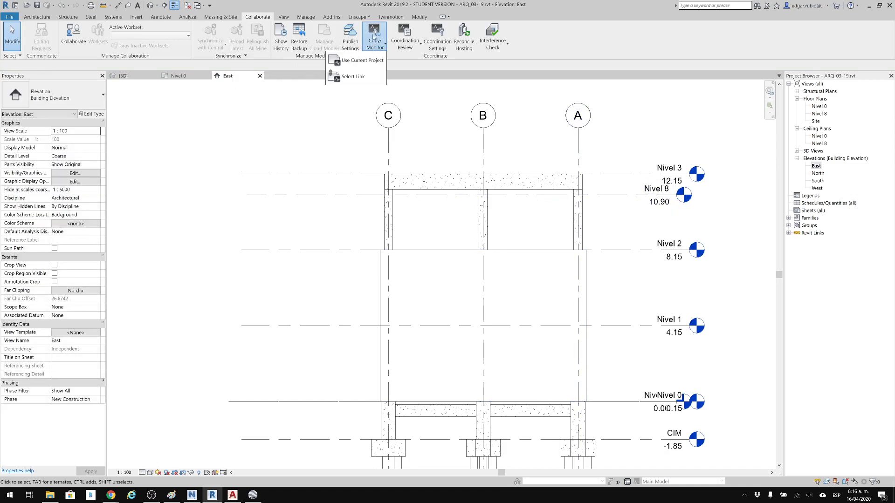
{"action": "left_click", "coordinate": [353, 76]}
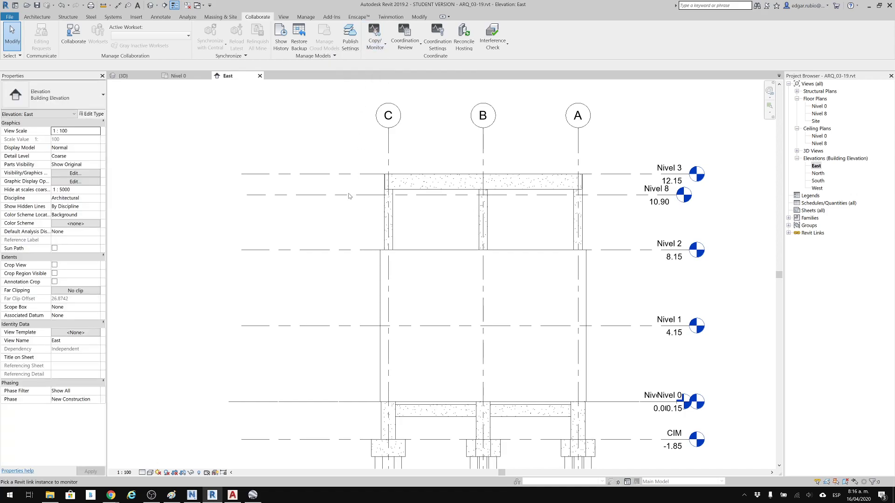
{"action": "left_click", "coordinate": [430, 190]}
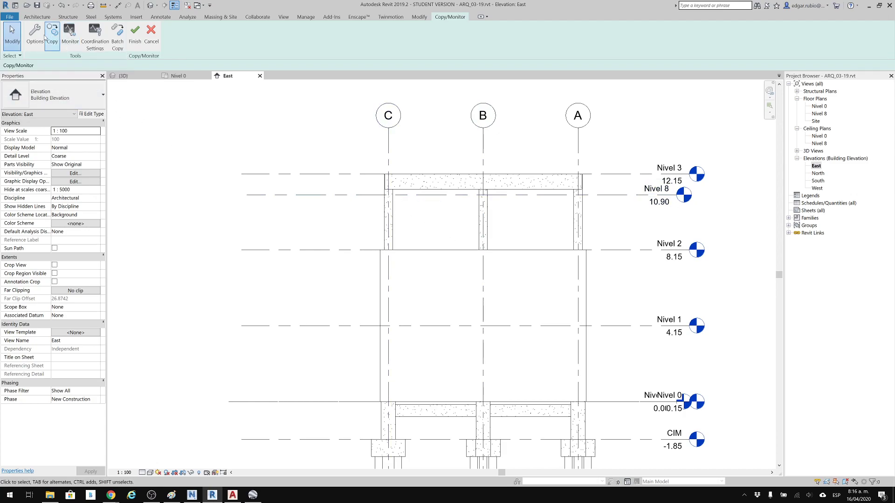
Copy Nivel 1 and Nivel 2 from the linked model and monitor Nivel 0 and Nivel 8 against the linked Nivel 0 and Nivel 3.
{"action": "left_click", "coordinate": [58, 36]}
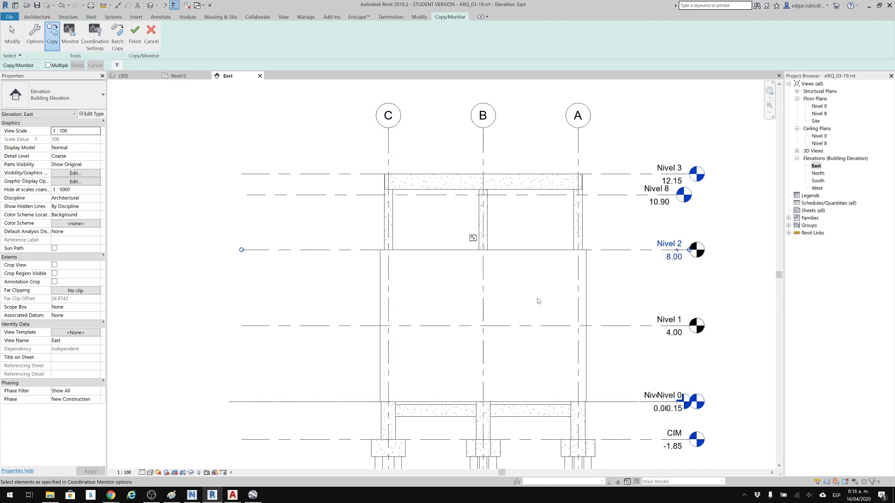
{"action": "left_click", "coordinate": [70, 35]}
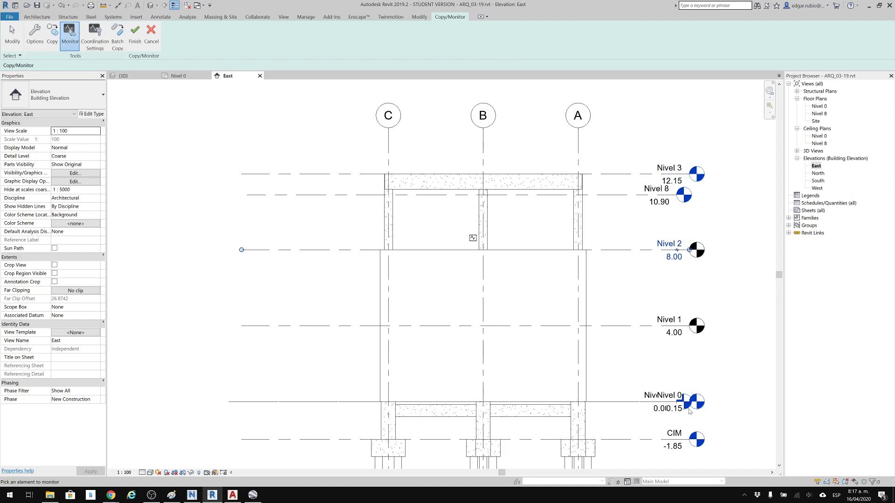
{"action": "left_click", "coordinate": [641, 404]}
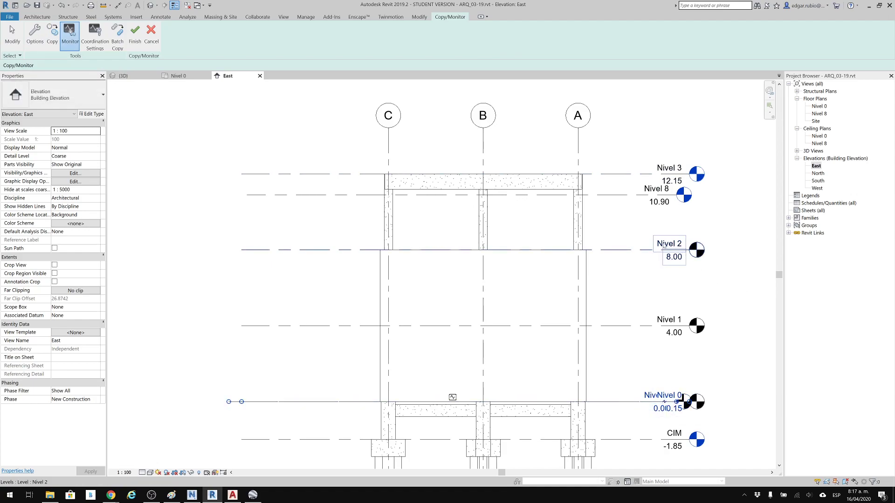
{"action": "left_click", "coordinate": [614, 201]}
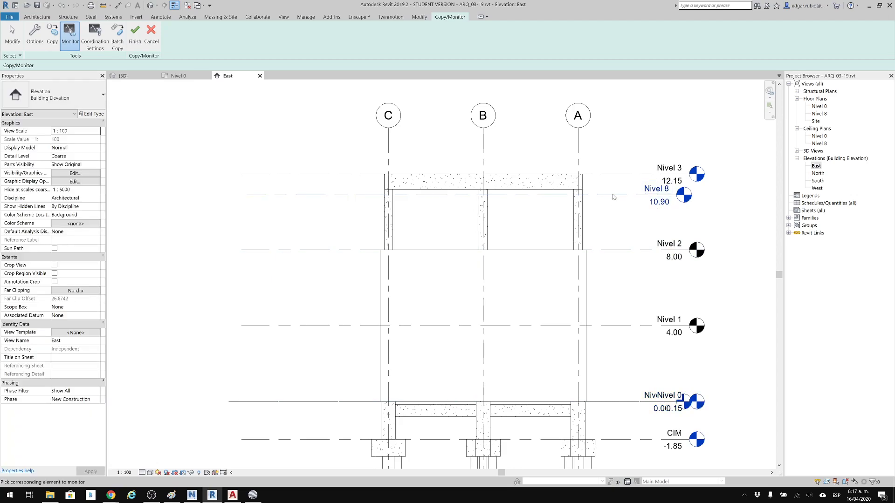
{"action": "left_click", "coordinate": [617, 174]}
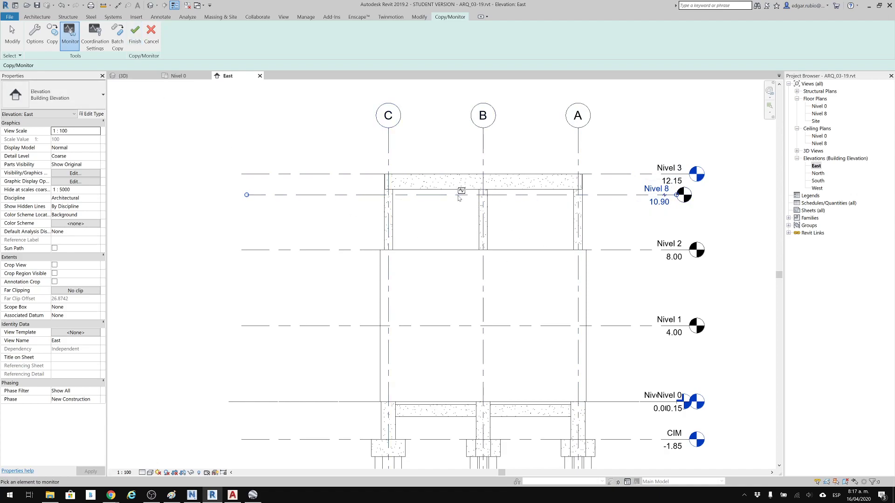
{"action": "left_click", "coordinate": [135, 33]}
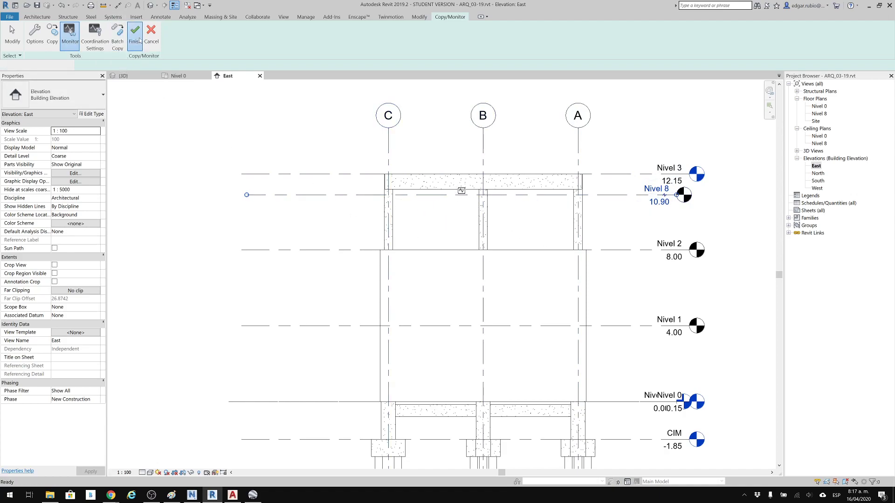
Return to the Nivel 0 floor plan and unload the linked structural Revit model.
{"action": "middle_click_drag", "start_coordinate": [592, 286], "coordinate": [518, 282]}
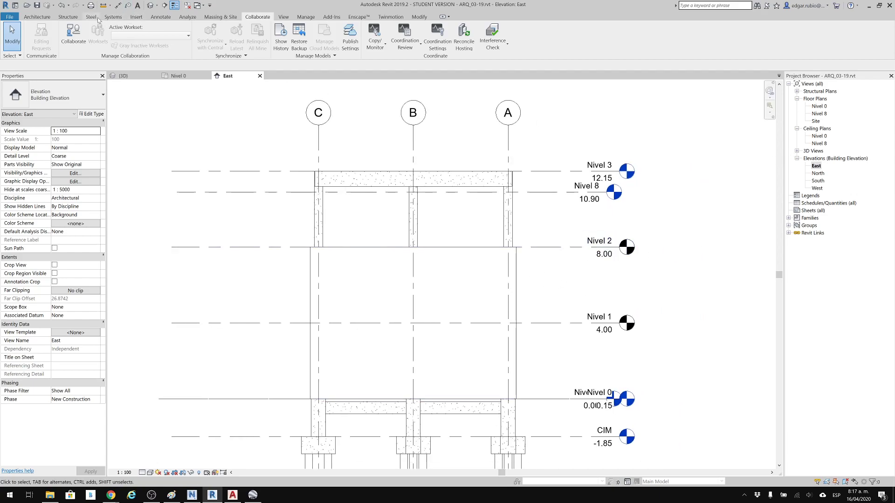
{"action": "double_click", "coordinate": [819, 106]}
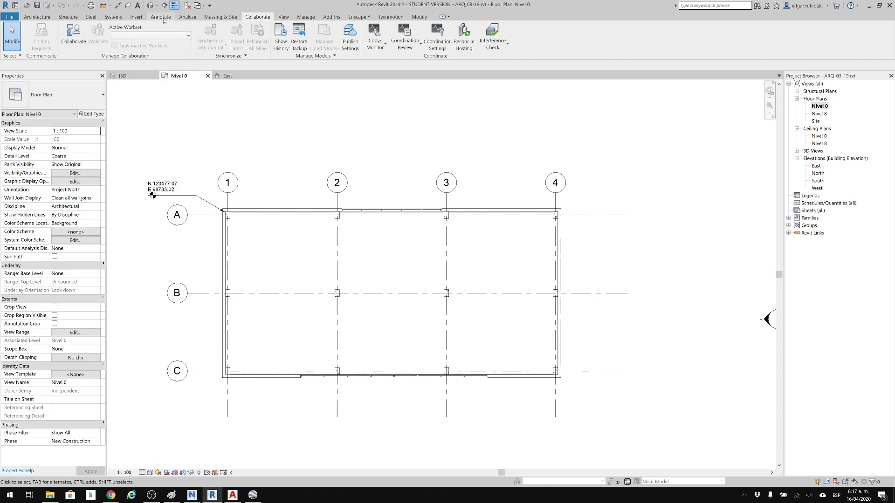
{"action": "left_click", "coordinate": [137, 19]}
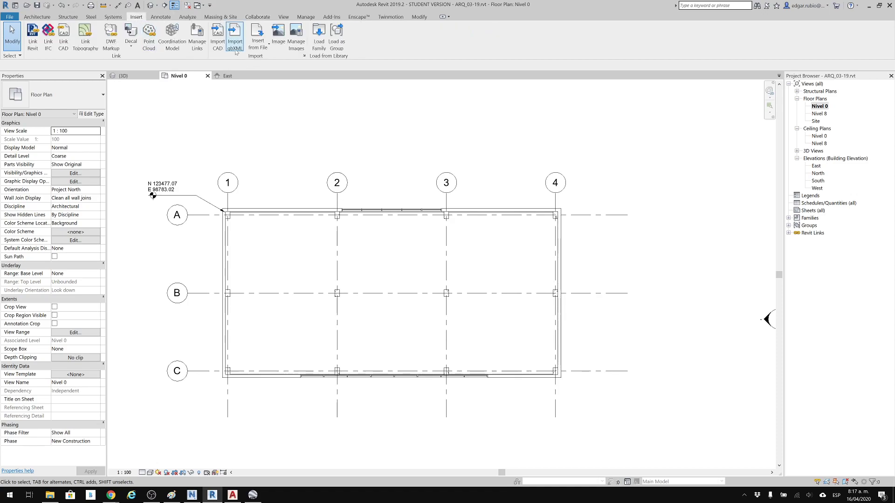
{"action": "left_click", "coordinate": [197, 37]}
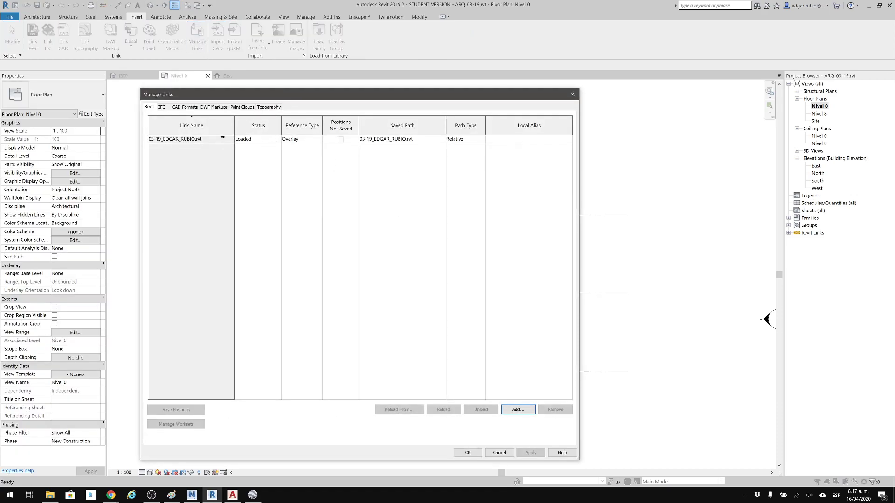
{"action": "left_click", "coordinate": [223, 138]}
{"action": "left_click", "coordinate": [480, 409]}
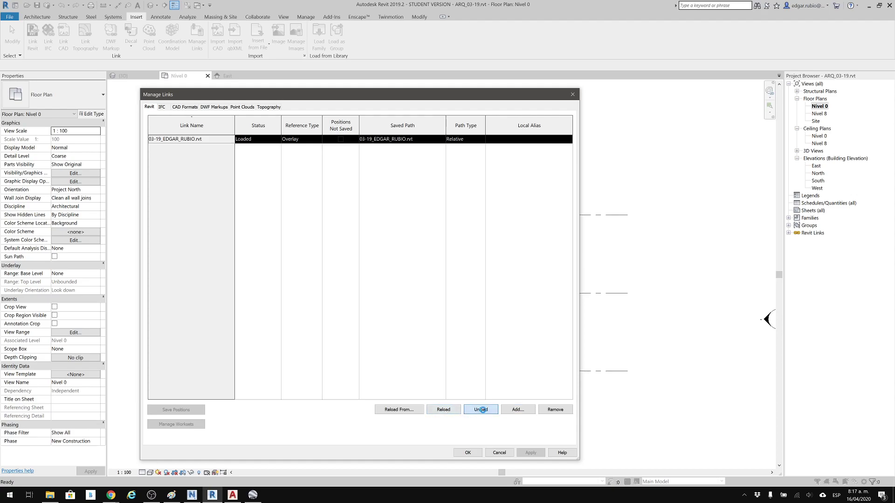
{"action": "left_click", "coordinate": [461, 263]}
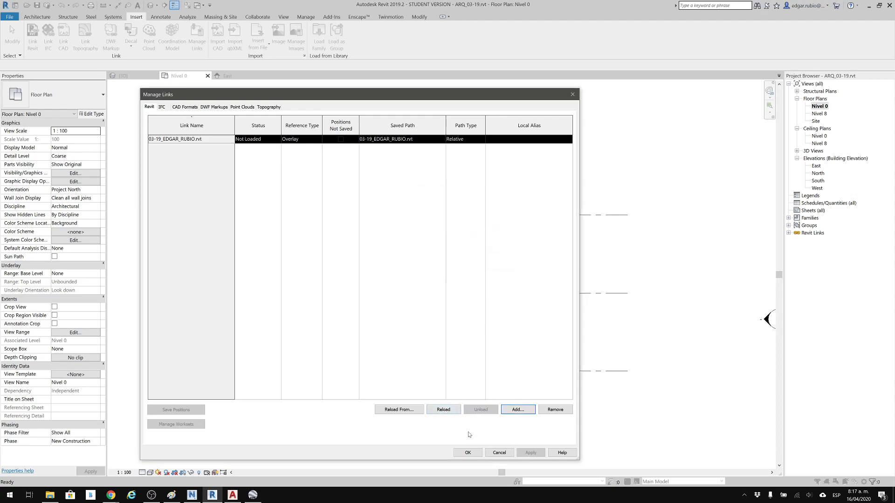
{"action": "left_click", "coordinate": [468, 453]}
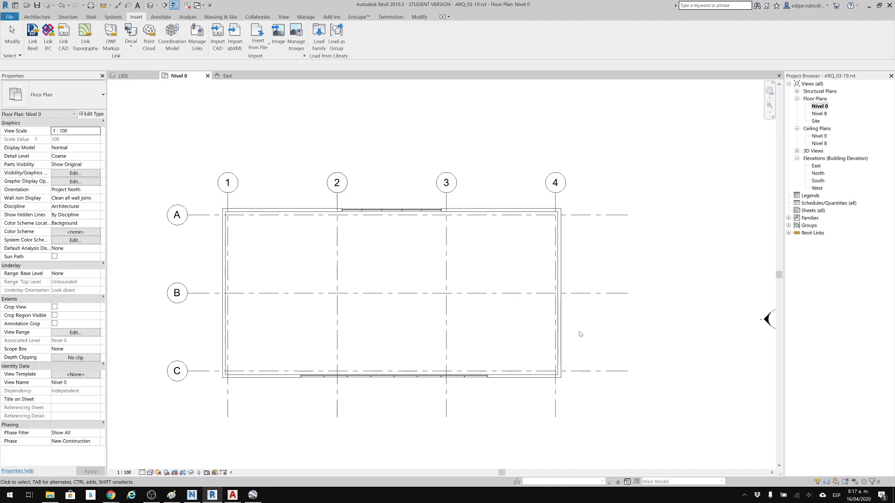
Examine the copied and monitored levels in the East elevation with the structural link unloaded.
{"action": "left_click", "coordinate": [816, 166]}
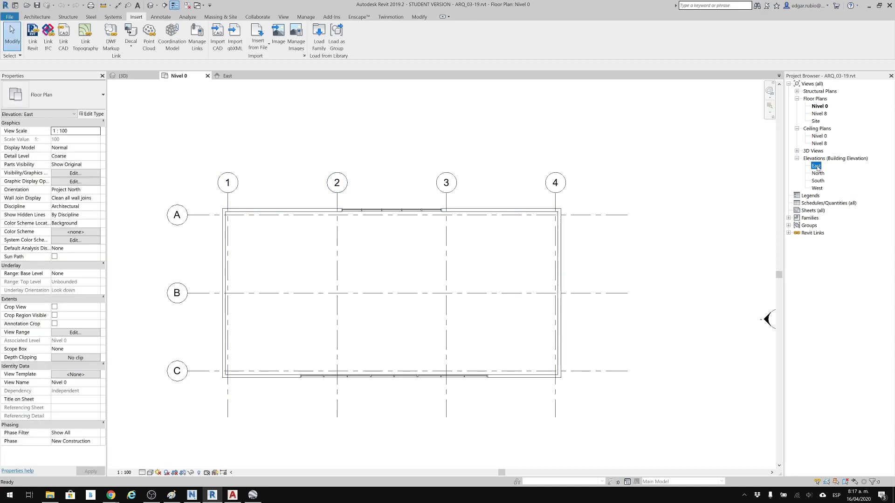
{"action": "double_click", "coordinate": [816, 167]}
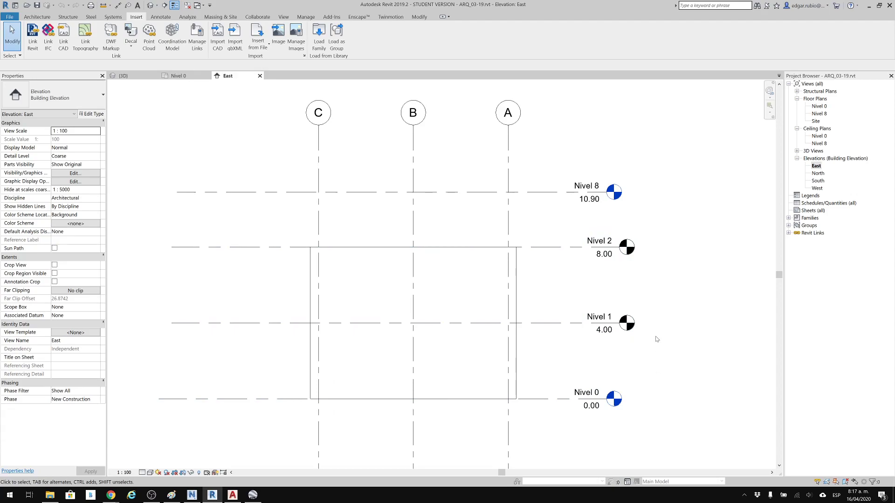
{"action": "scroll", "coordinate": [657, 339], "scroll_direction": "up", "scroll_amount": 3}
{"action": "scroll", "coordinate": [598, 150], "scroll_direction": "down", "scroll_amount": 3}
{"action": "middle_click_drag", "start_coordinate": [598, 148], "coordinate": [585, 207]}
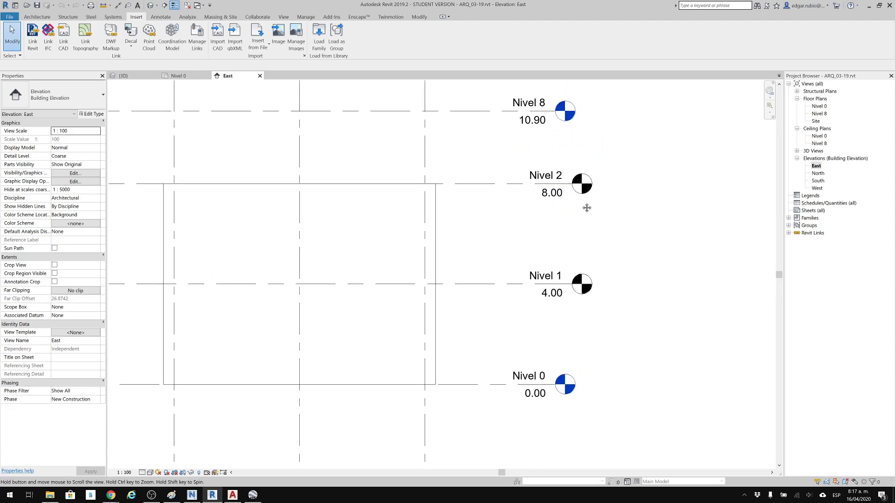
{"action": "left_click", "coordinate": [498, 111]}
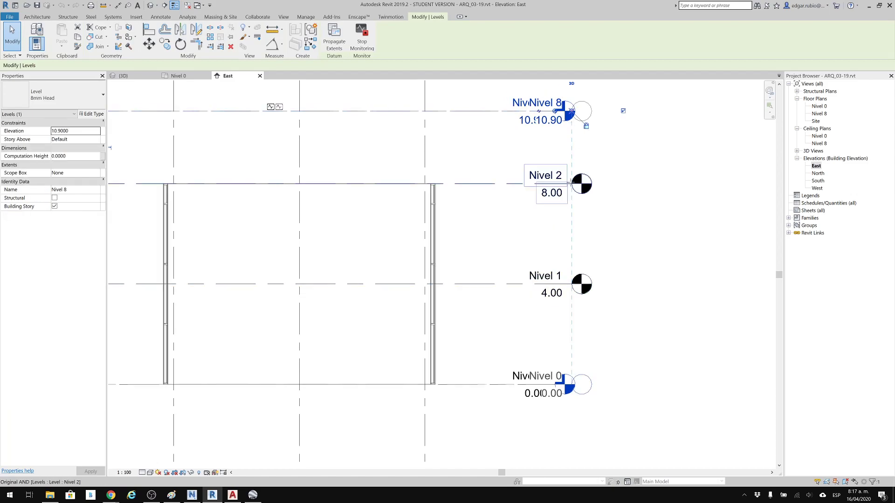
{"action": "scroll", "coordinate": [539, 188], "scroll_direction": "down", "scroll_amount": 2}
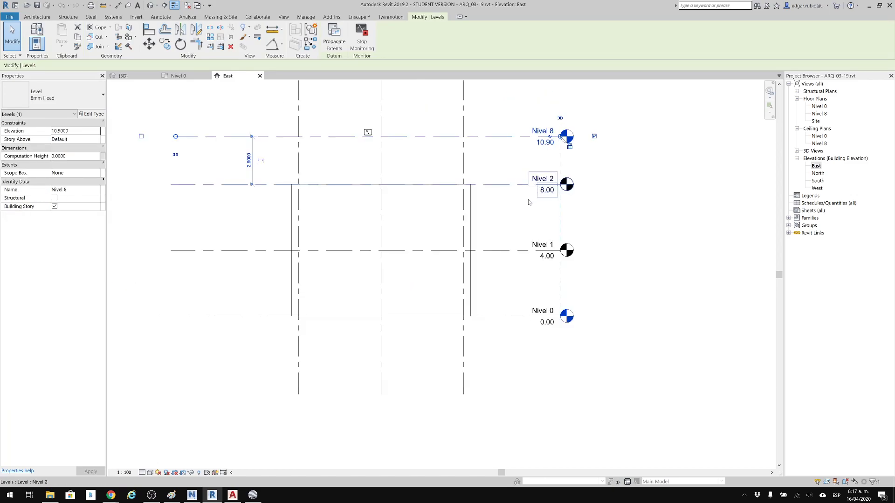
{"action": "left_click", "coordinate": [610, 196]}
{"action": "middle_click_drag", "start_coordinate": [366, 188], "coordinate": [386, 205]}
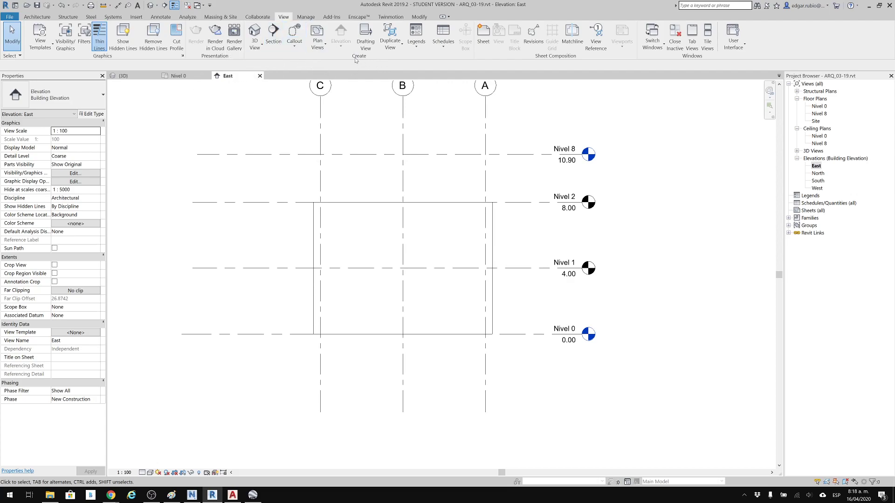
Create floor plan views for Nivel 1 and Nivel 2.
{"action": "left_click", "coordinate": [323, 49]}
{"action": "left_click", "coordinate": [310, 60]}
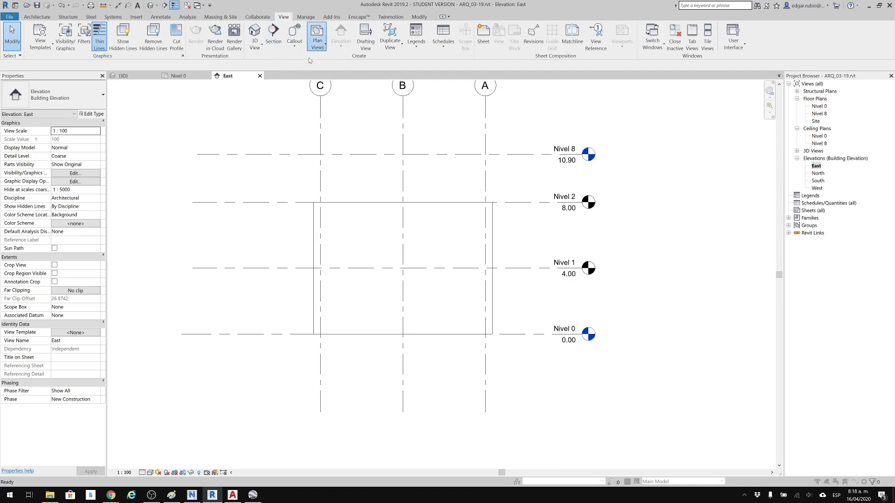
{"action": "left_click_drag", "start_coordinate": [445, 176], "coordinate": [445, 185]}
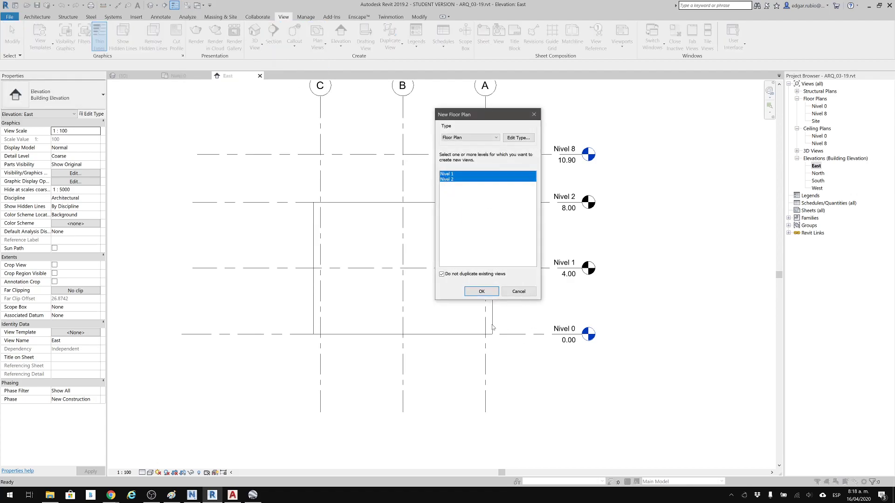
{"action": "left_click", "coordinate": [482, 291]}
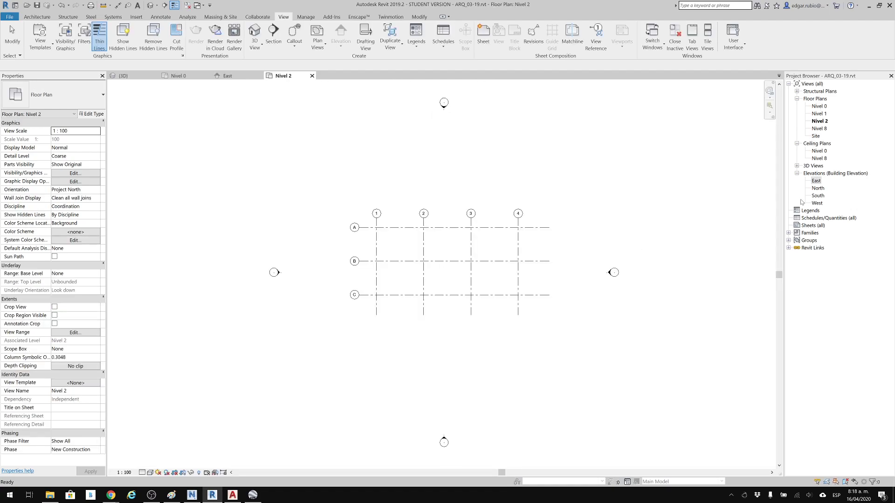
{"action": "double_click", "coordinate": [817, 189]}
{"action": "left_click", "coordinate": [818, 182]}
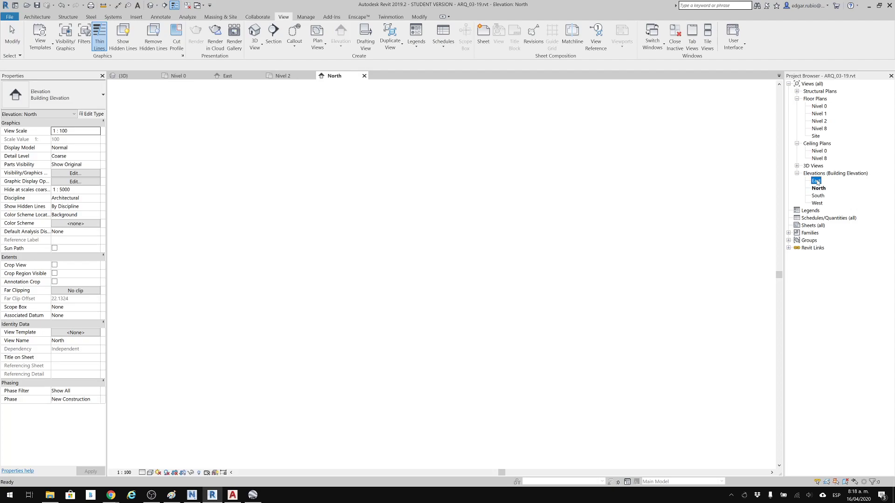
{"action": "double_click", "coordinate": [817, 181]}
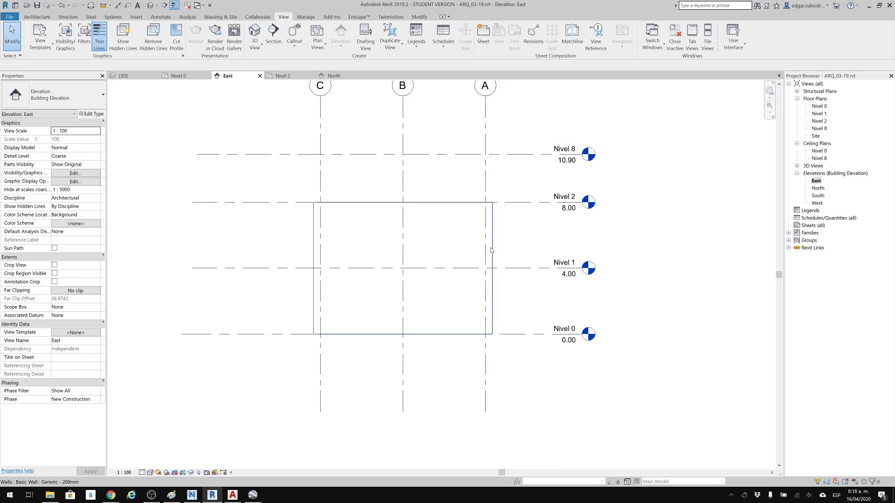
{"action": "key", "text": "Tab"}
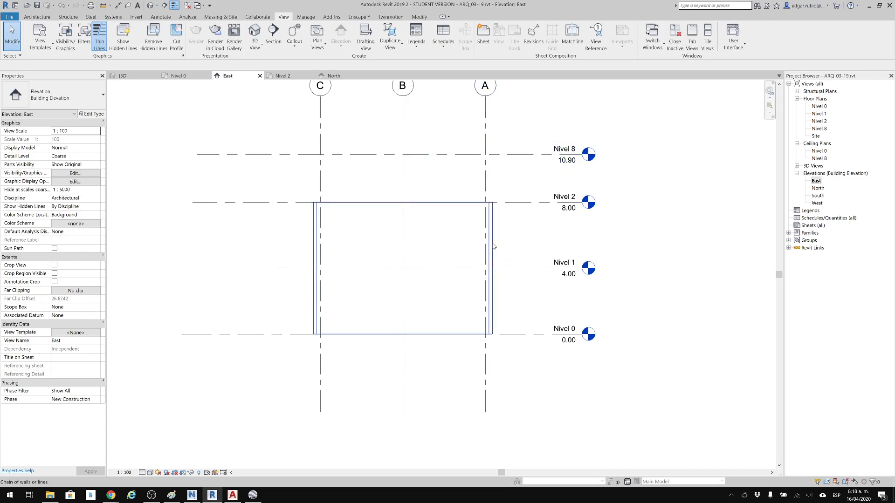
{"action": "left_click", "coordinate": [494, 245]}
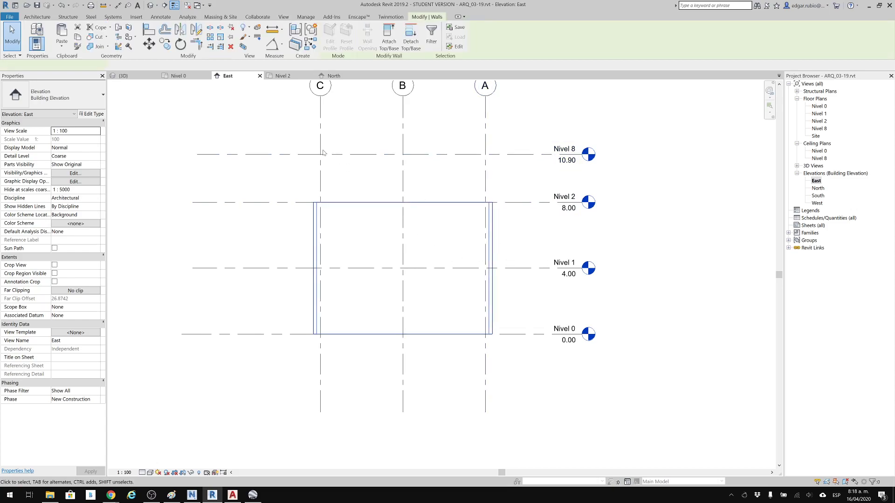
In the 3D view, set the top constraint of the four perimeter walls and both storefront curtain walls up to level Nivel 2.
{"action": "left_click", "coordinate": [150, 5]}
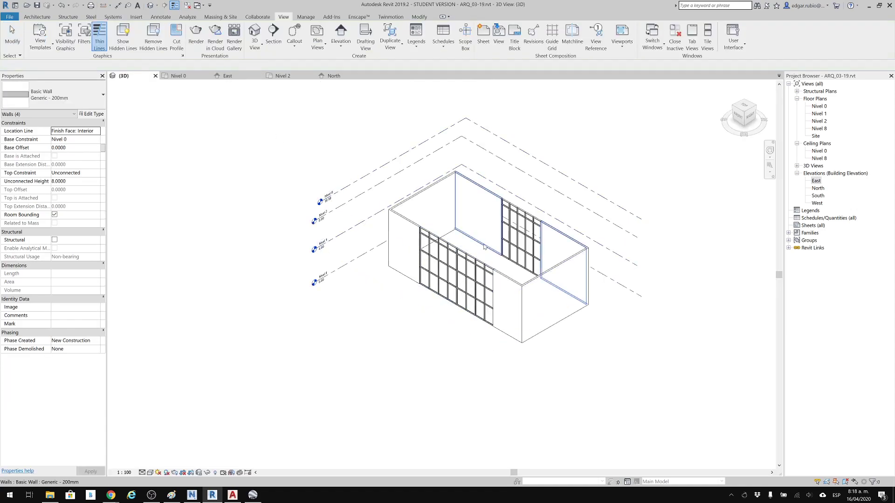
{"action": "key", "text": "Tab"}
{"action": "left_click", "coordinate": [506, 274]}
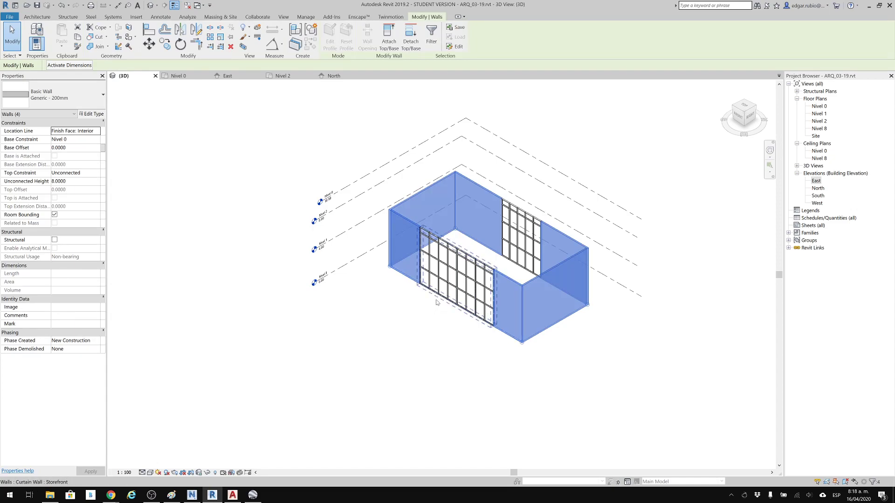
{"action": "left_click", "coordinate": [437, 302], "text": "ctrl"}
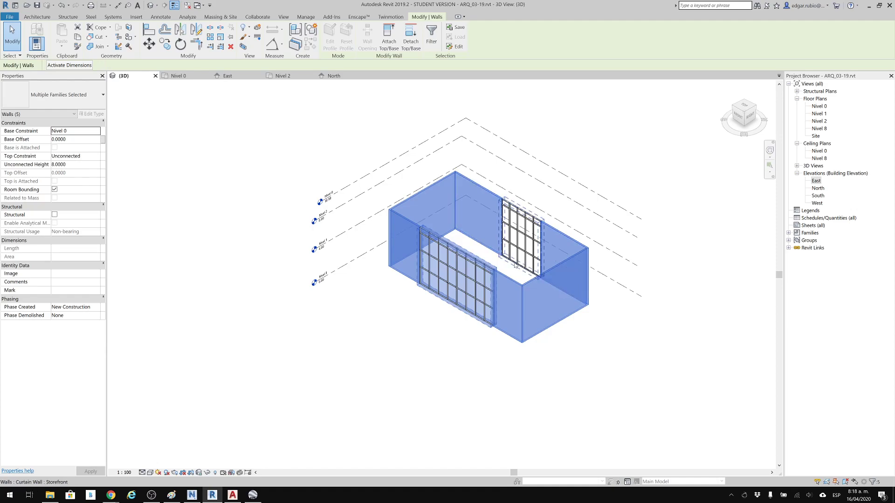
{"action": "left_click", "coordinate": [514, 265], "text": "ctrl"}
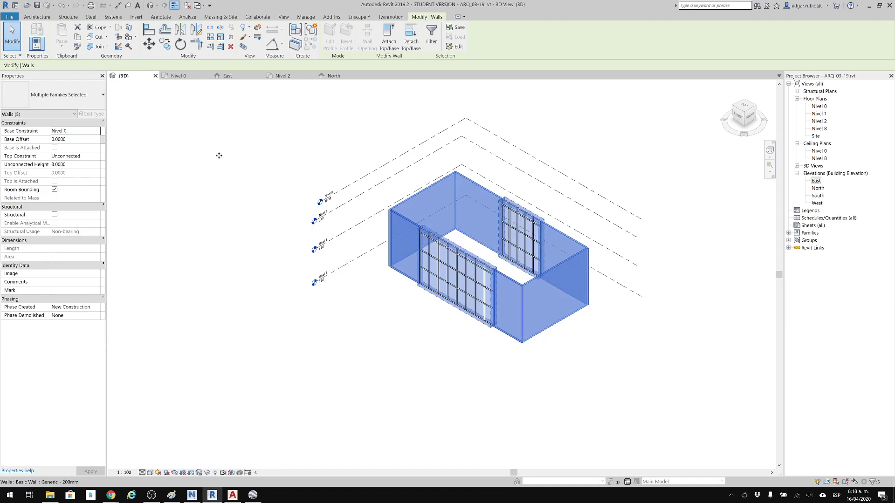
{"action": "left_click", "coordinate": [99, 160]}
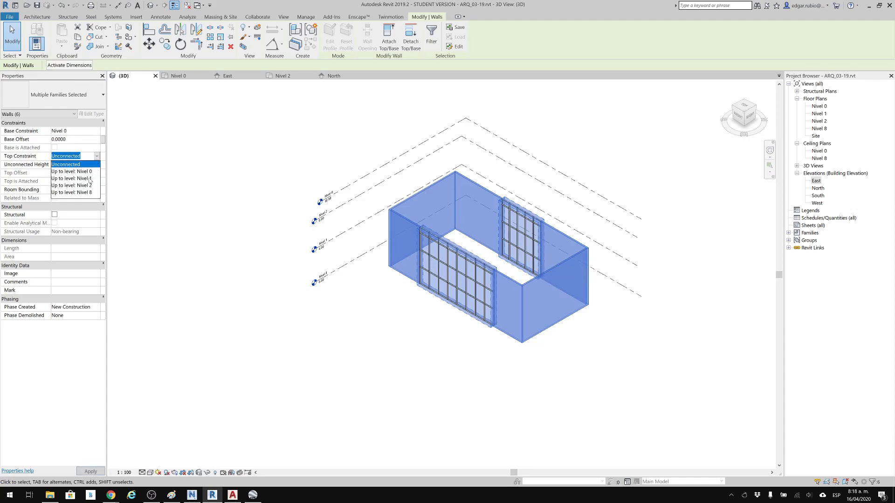
{"action": "left_click", "coordinate": [81, 188]}
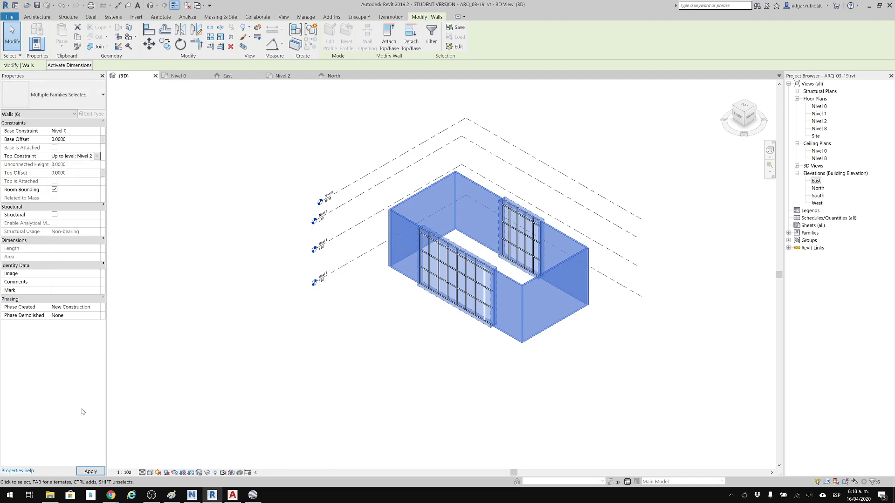
{"action": "left_click", "coordinate": [90, 471]}
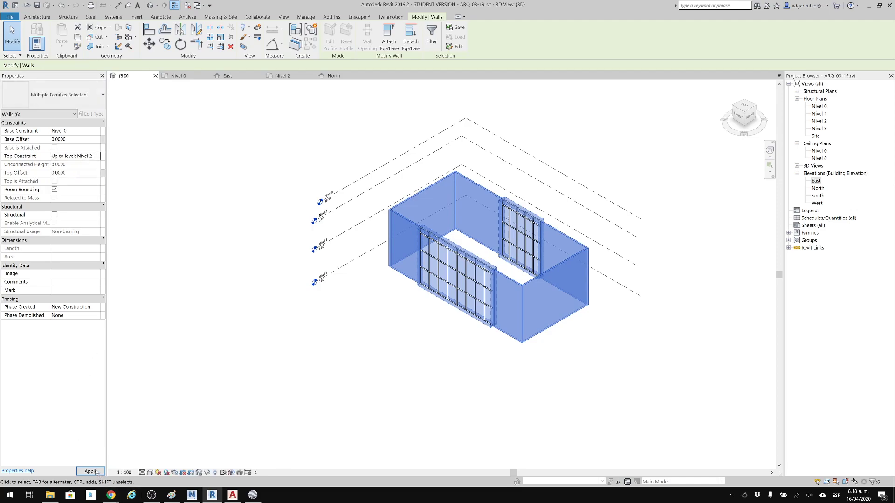
{"action": "left_click", "coordinate": [251, 144]}
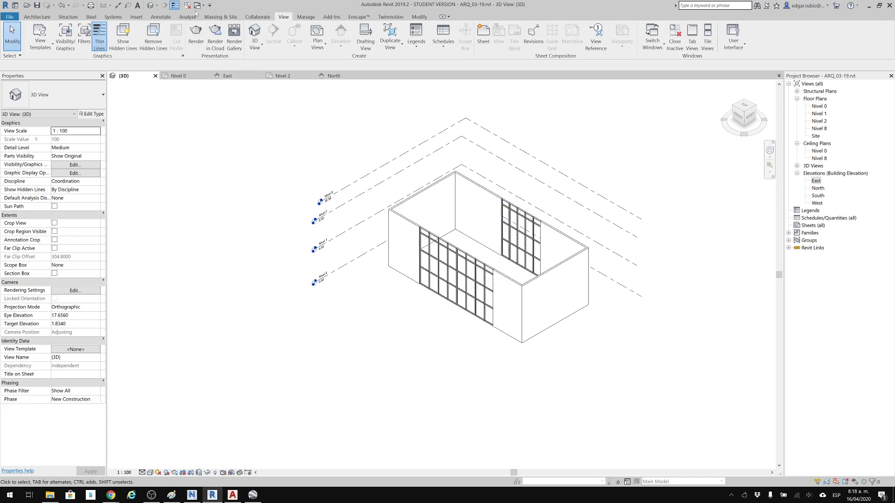
Save the architectural model and close it.
{"action": "left_click", "coordinate": [37, 6]}
{"action": "left_click", "coordinate": [155, 76]}
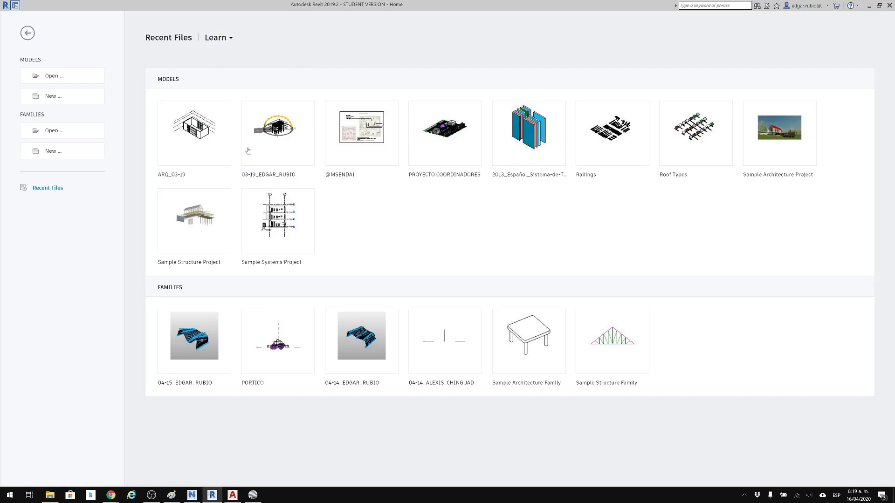
Open the structural model and reload its ARQ_03-19.rvt link.
{"action": "left_click", "coordinate": [275, 138]}
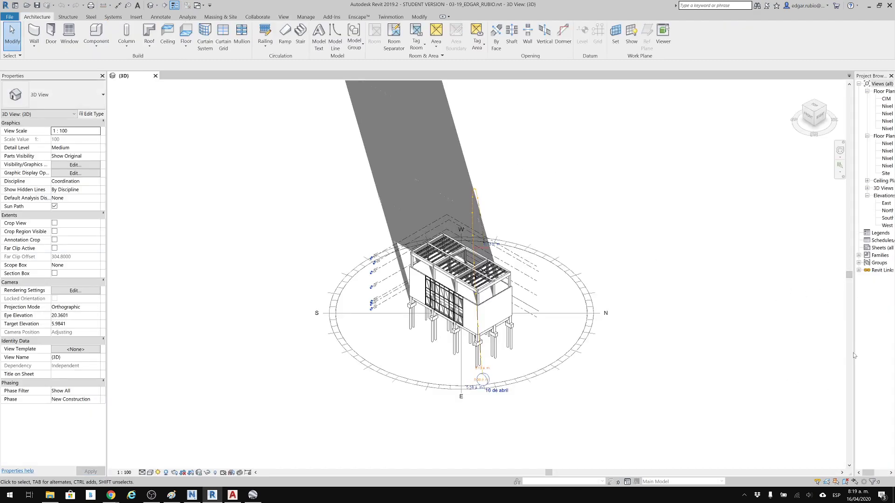
{"action": "left_click_drag", "start_coordinate": [853, 353], "coordinate": [770, 353]}
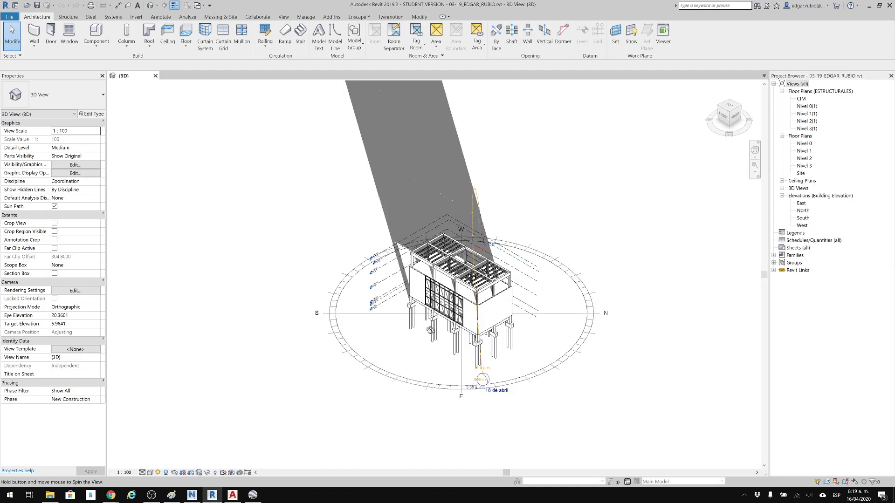
{"action": "middle_click_drag", "start_coordinate": [430, 332], "coordinate": [447, 319], "text": "shift"}
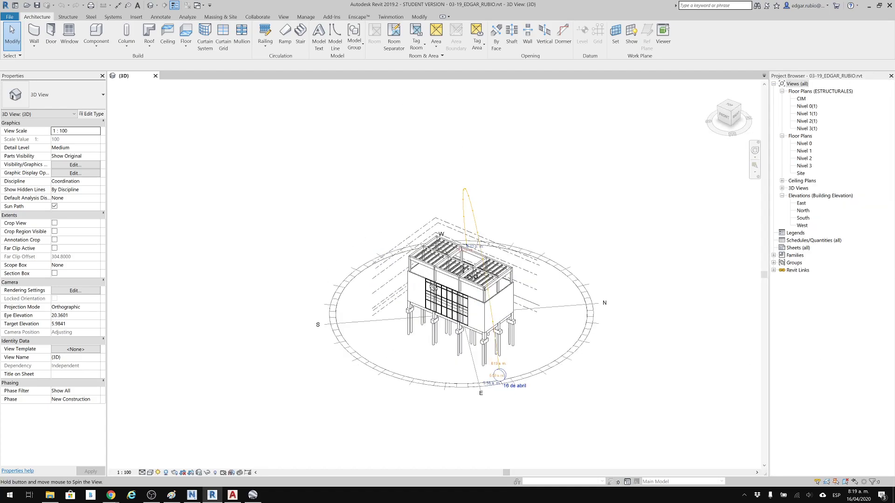
{"action": "left_click", "coordinate": [136, 17]}
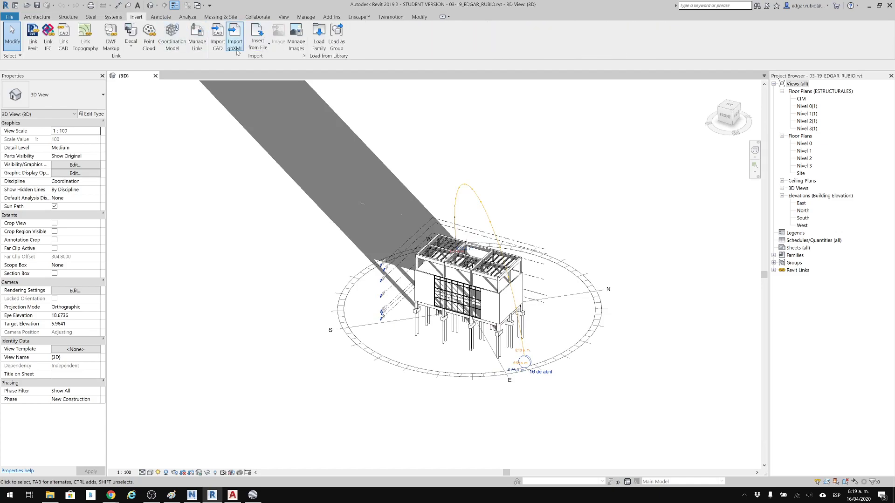
{"action": "left_click", "coordinate": [194, 41]}
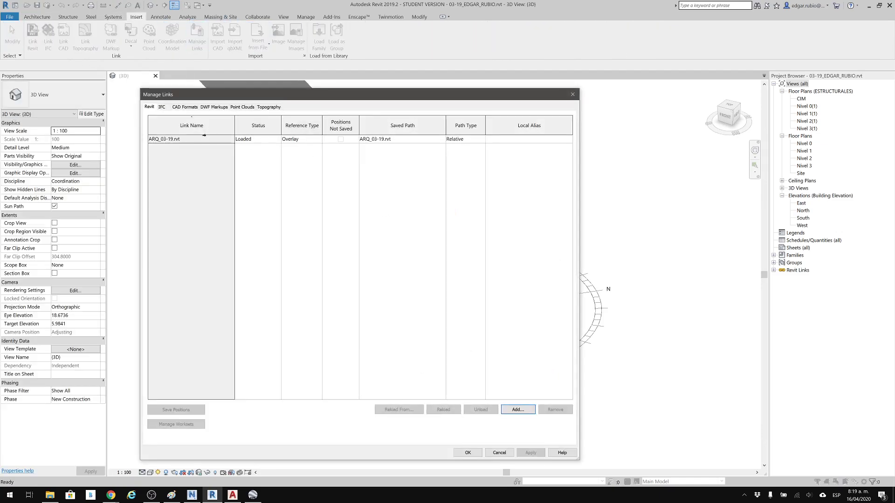
{"action": "left_click", "coordinate": [203, 140]}
{"action": "left_click", "coordinate": [444, 410]}
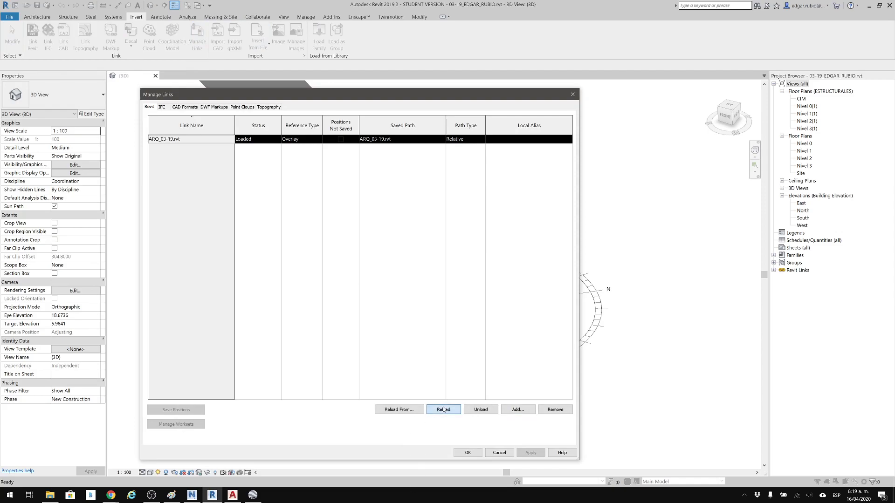
{"action": "left_click", "coordinate": [468, 454]}
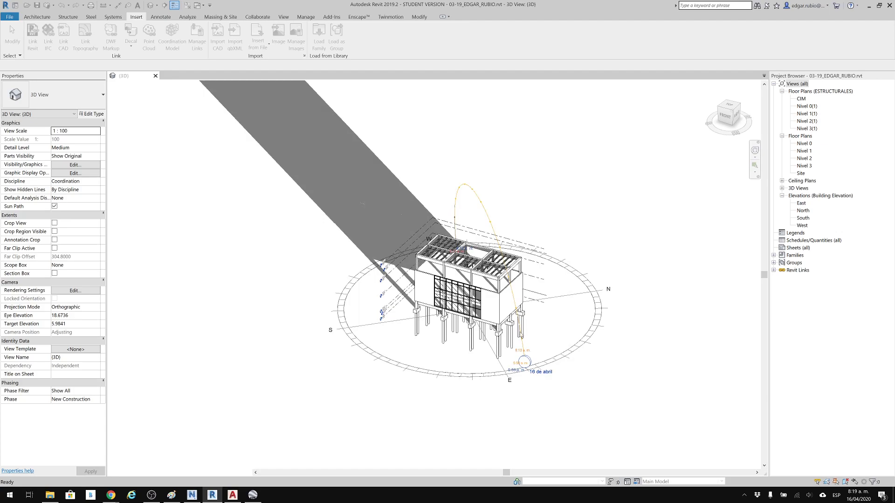
In the Site floor plan, shift grid 4 slightly toward grid 3.
{"action": "scroll", "coordinate": [657, 314], "scroll_direction": "up", "scroll_amount": 3}
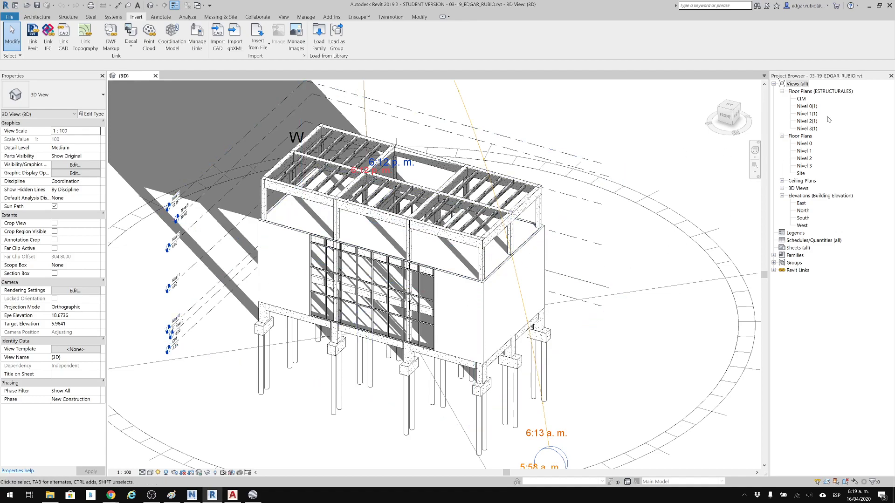
{"action": "double_click", "coordinate": [798, 173]}
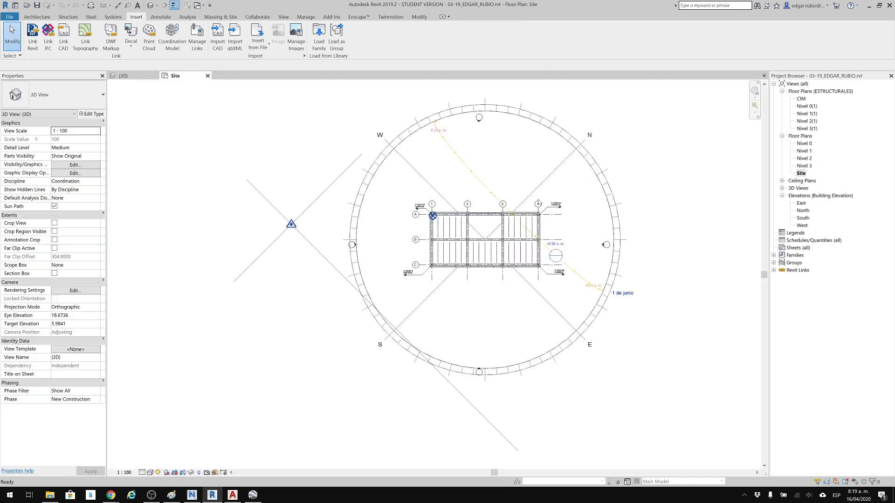
{"action": "scroll", "coordinate": [538, 202], "scroll_direction": "up", "scroll_amount": 6}
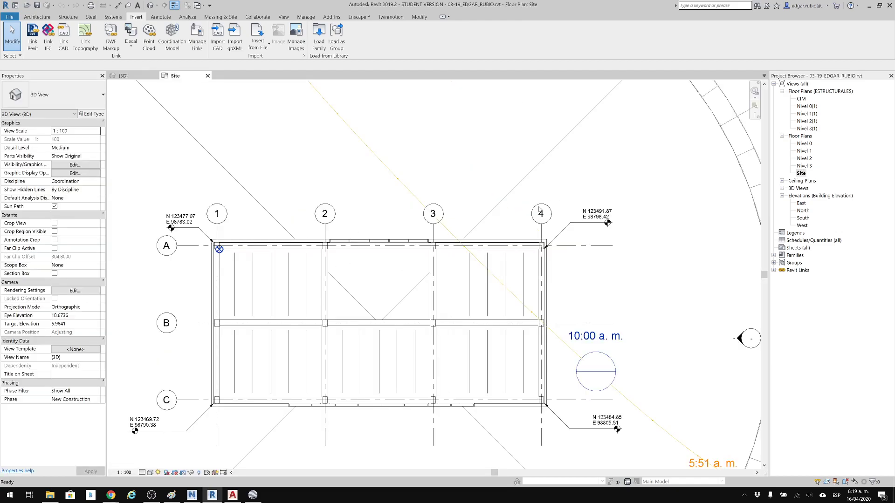
{"action": "left_click", "coordinate": [543, 246]}
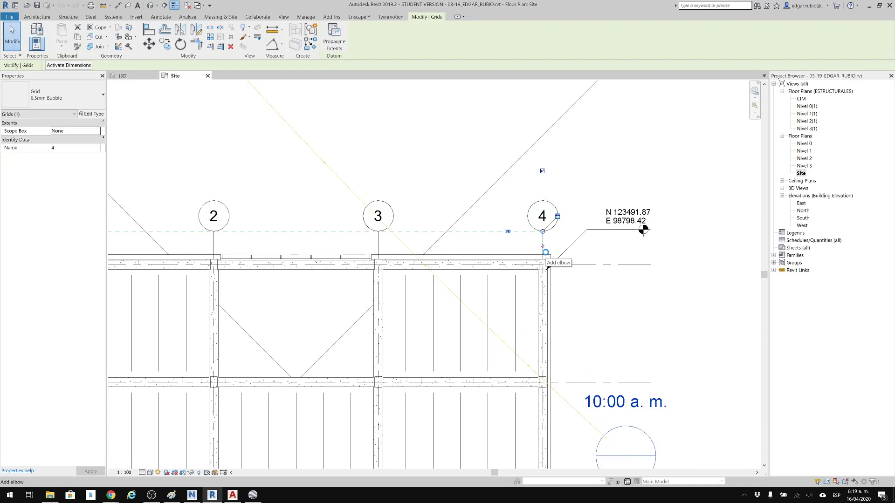
{"action": "left_click", "coordinate": [543, 245]}
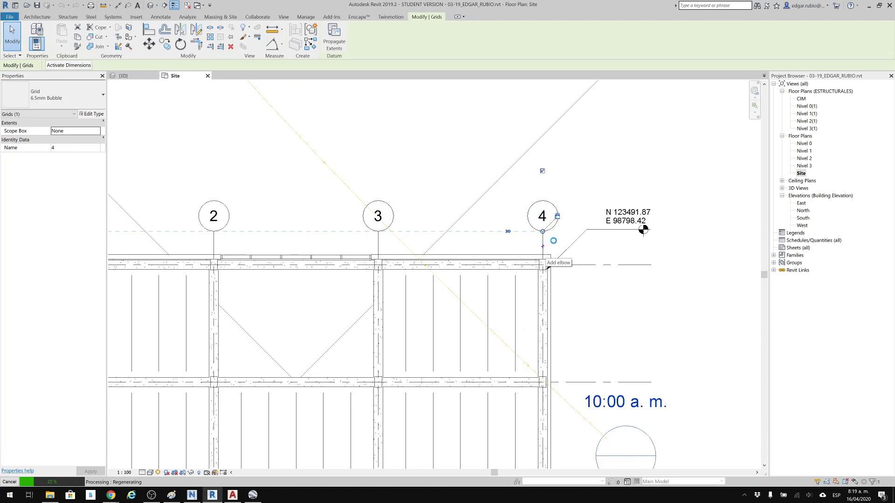
{"action": "left_click_drag", "start_coordinate": [542, 230], "coordinate": [521, 230]}
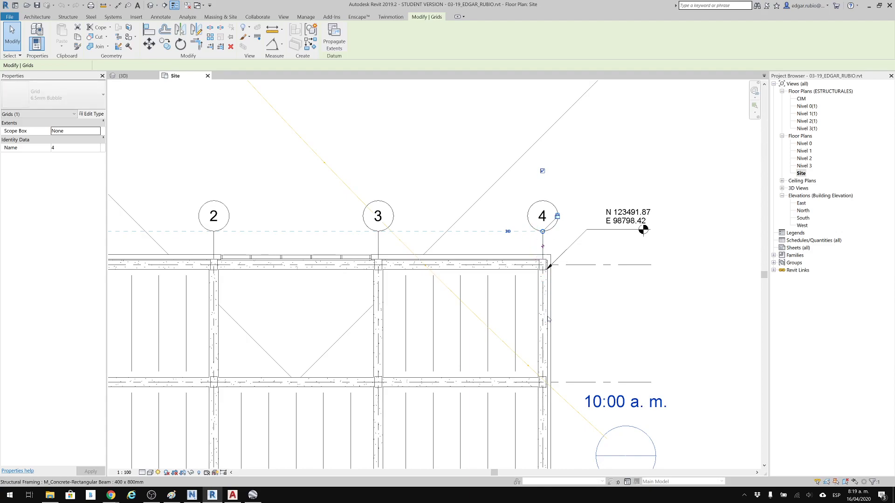
{"action": "key", "text": "Left"}
{"action": "left_click", "coordinate": [608, 314]}
{"action": "scroll", "coordinate": [536, 252], "scroll_direction": "up", "scroll_amount": 1}
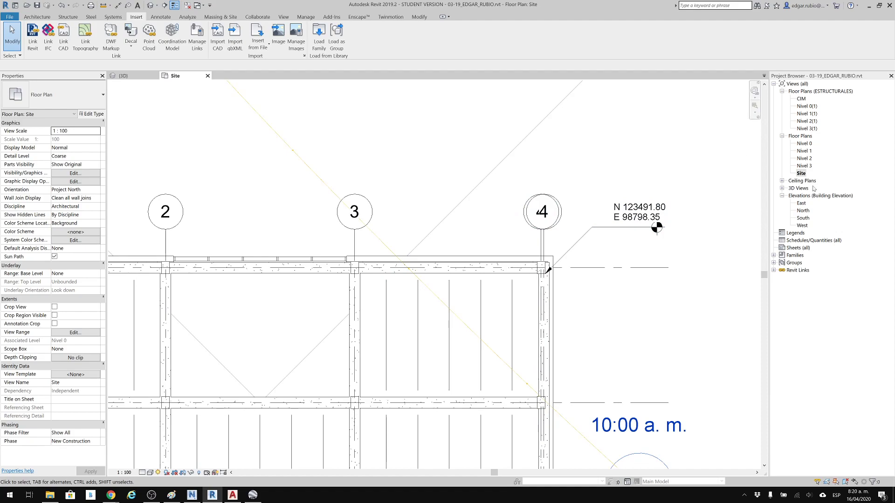
In the North elevation, change the elevation value of level Nivel 2 slightly.
{"action": "left_click", "coordinate": [807, 113]}
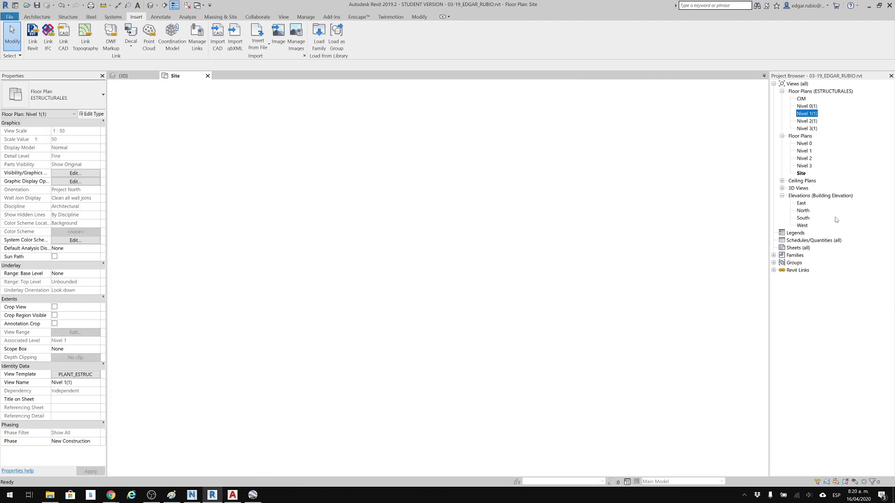
{"action": "double_click", "coordinate": [804, 211]}
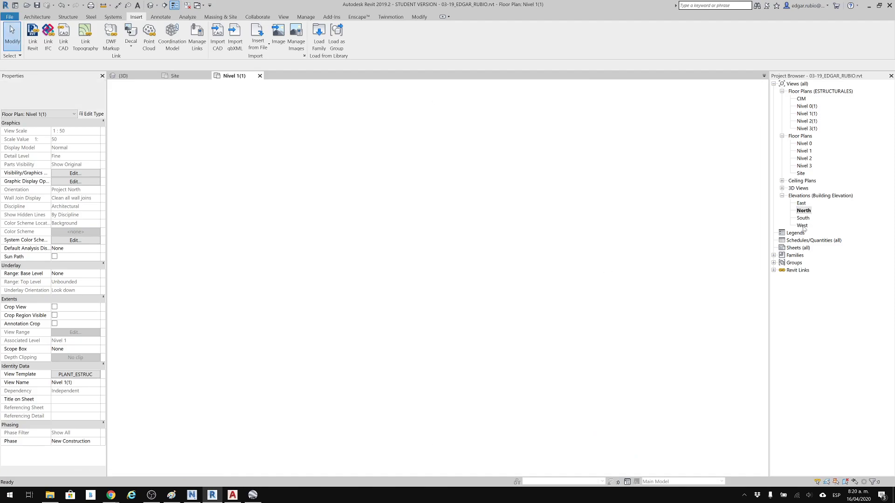
{"action": "scroll", "coordinate": [605, 212], "scroll_direction": "up", "scroll_amount": 4}
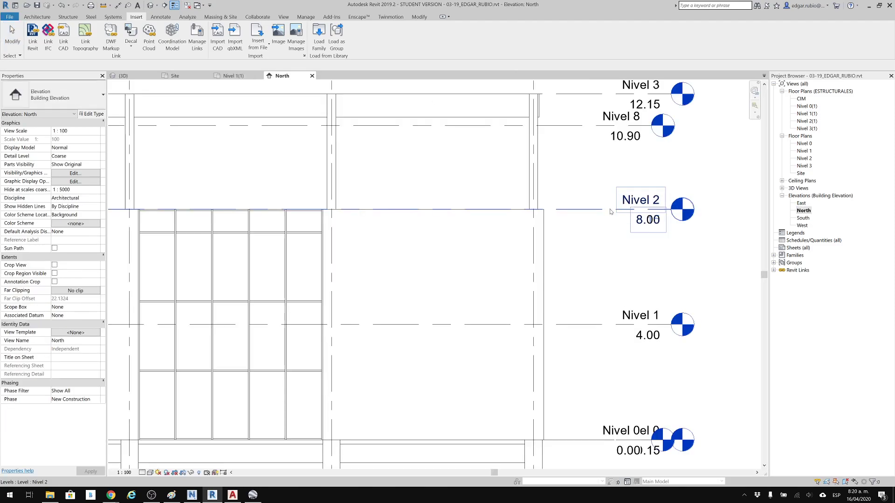
{"action": "left_click", "coordinate": [580, 218]}
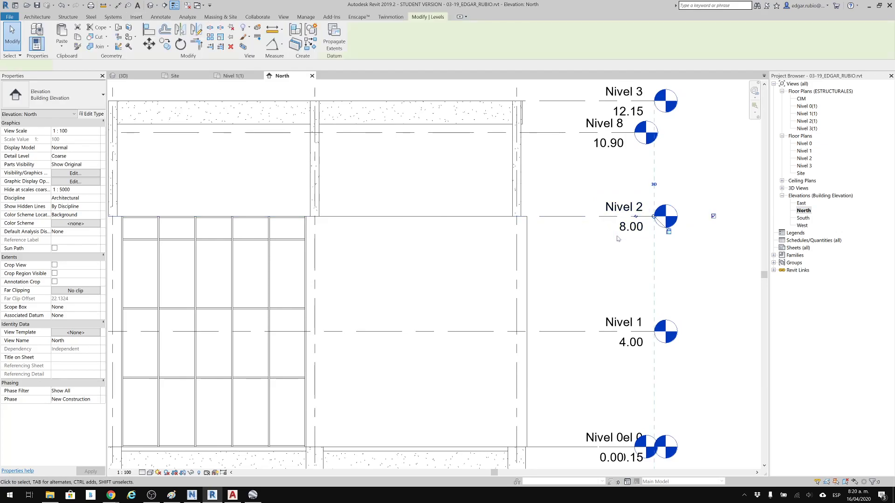
{"action": "left_click", "coordinate": [636, 233]}
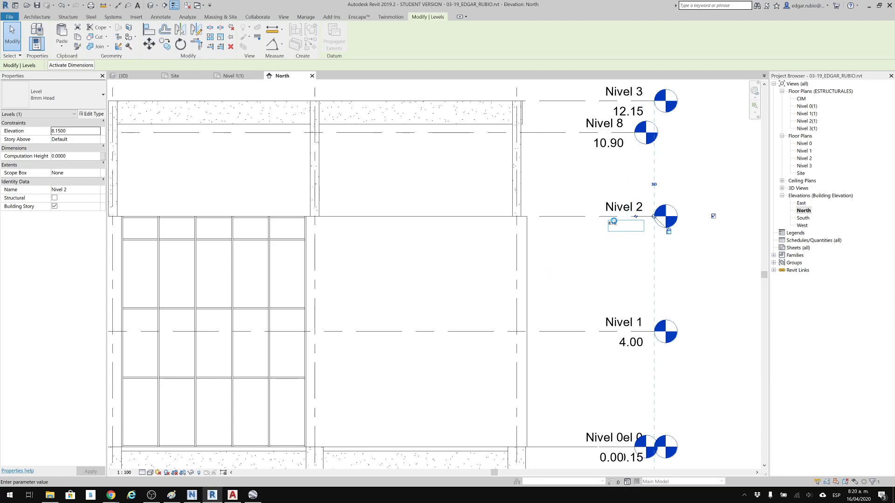
{"action": "key", "text": "Return"}
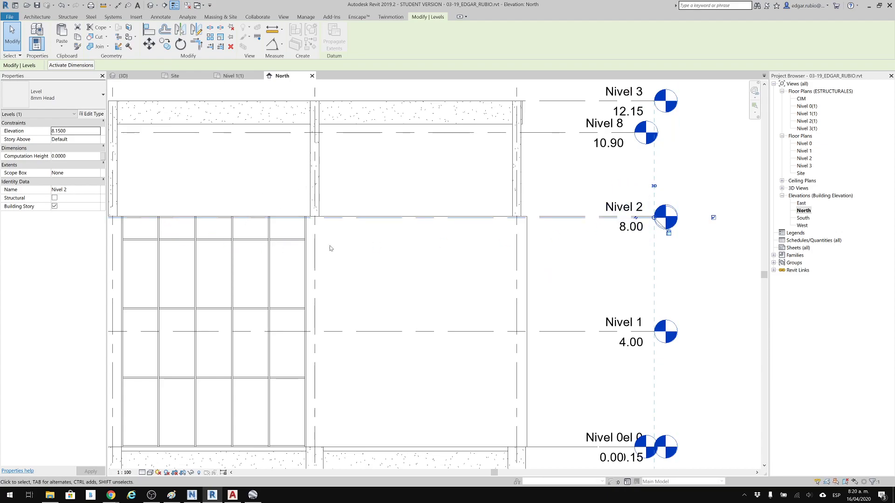
{"action": "left_click", "coordinate": [722, 171]}
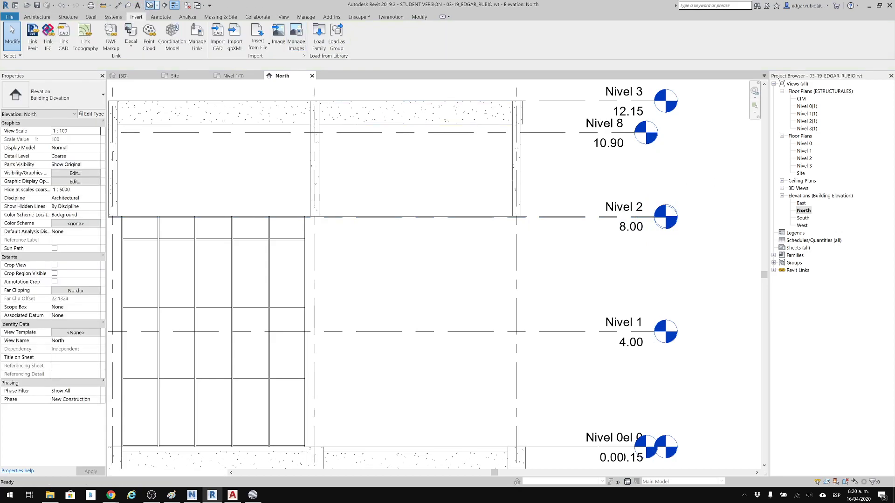
Examine in the 3D view how the structure and the linked architectural walls meet at level Nivel 2.
{"action": "key", "text": "ctrl+Tab"}
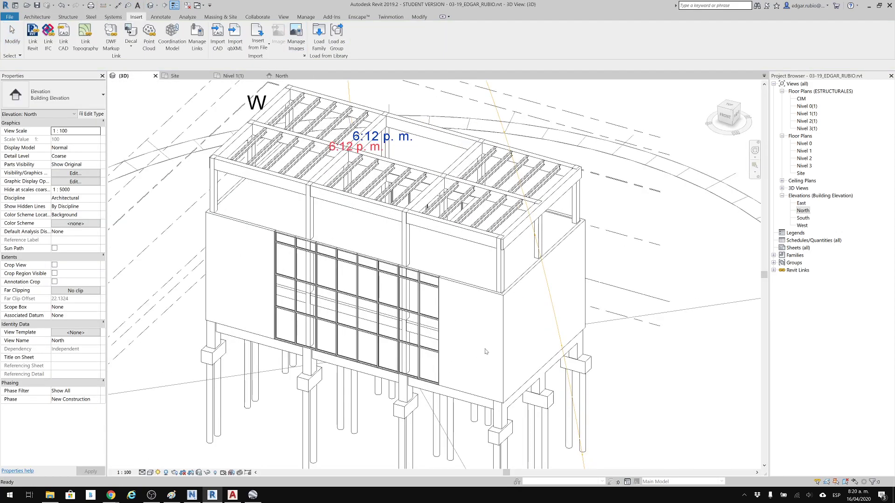
{"action": "scroll", "coordinate": [451, 262], "scroll_direction": "up", "scroll_amount": 1}
{"action": "middle_click_drag", "start_coordinate": [519, 272], "coordinate": [542, 238], "text": "shift"}
{"action": "scroll", "coordinate": [542, 238], "scroll_direction": "up", "scroll_amount": 3}
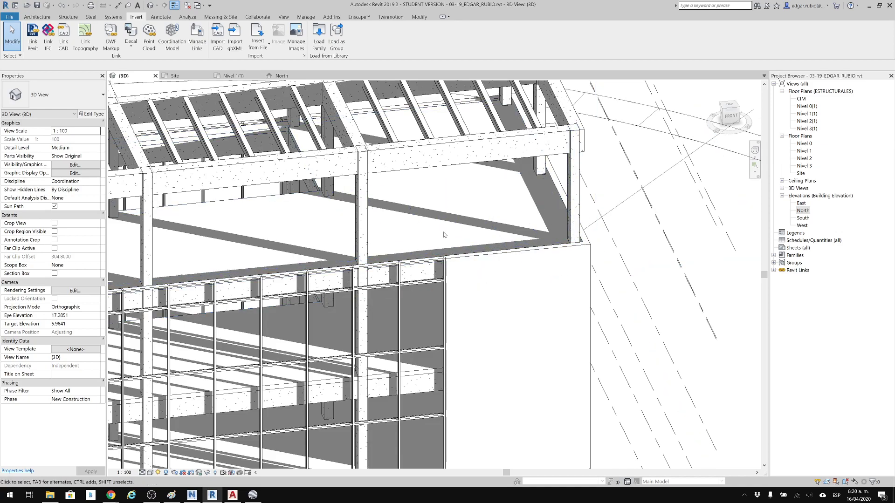
{"action": "scroll", "coordinate": [421, 187], "scroll_direction": "down", "scroll_amount": 1}
{"action": "middle_click_drag", "start_coordinate": [420, 191], "coordinate": [438, 240]}
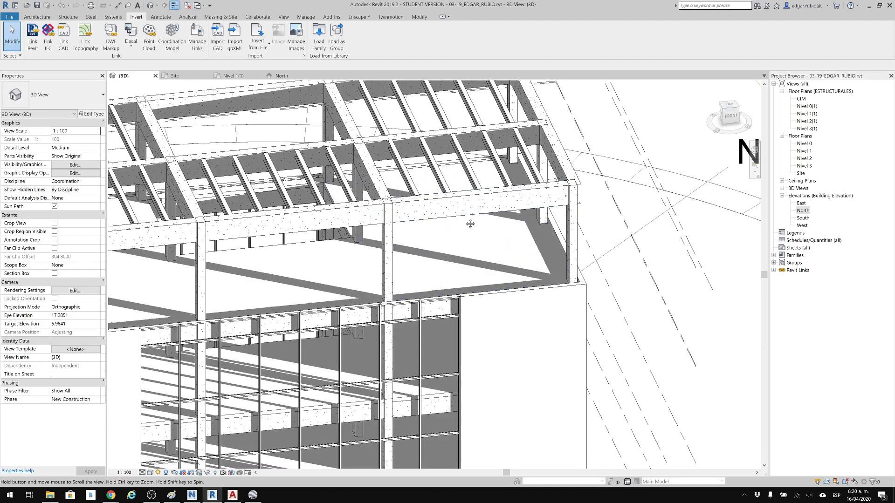
{"action": "middle_click_drag", "start_coordinate": [470, 224], "coordinate": [515, 230]}
{"action": "scroll", "coordinate": [649, 277], "scroll_direction": "up", "scroll_amount": 3}
{"action": "scroll", "coordinate": [606, 317], "scroll_direction": "down", "scroll_amount": 2}
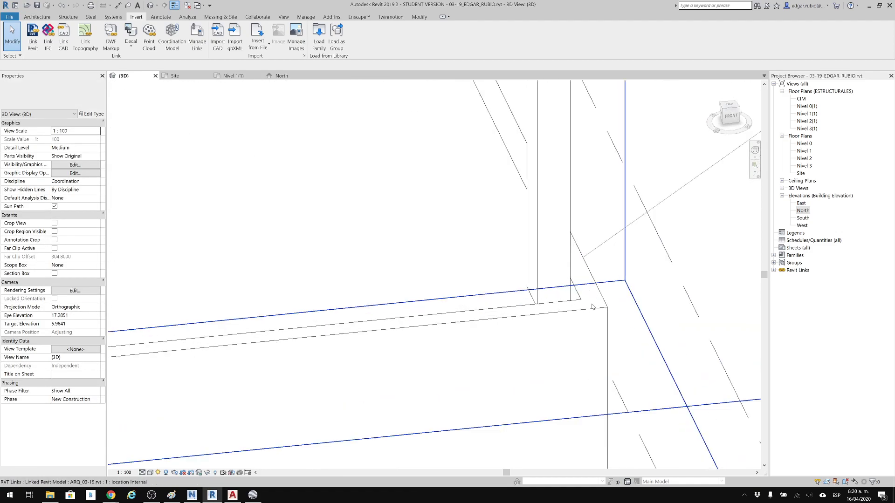
{"action": "scroll", "coordinate": [519, 255], "scroll_direction": "down", "scroll_amount": 3}
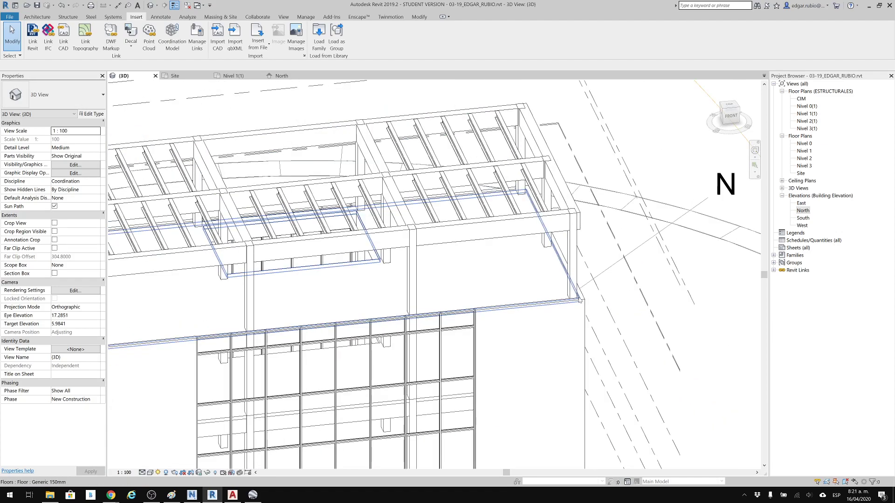
{"action": "scroll", "coordinate": [518, 255], "scroll_direction": "down", "scroll_amount": 3}
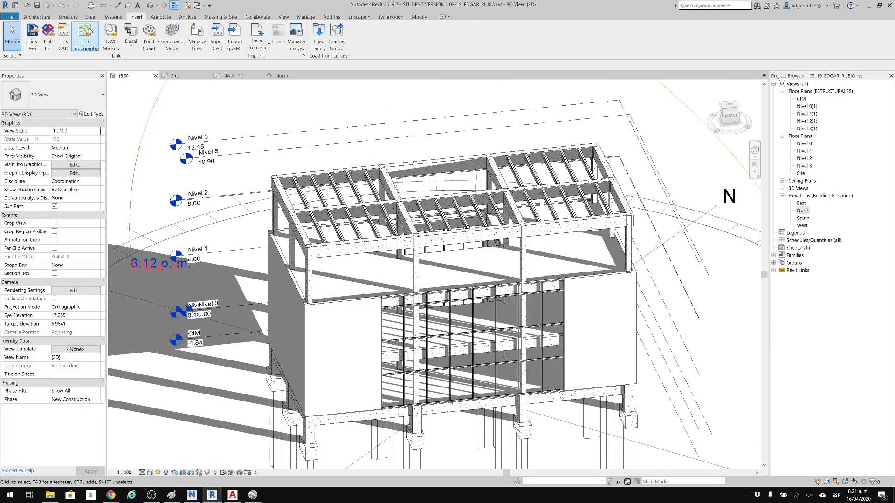
Save the structural model, close its inactive views and close the model.
{"action": "left_click", "coordinate": [37, 5]}
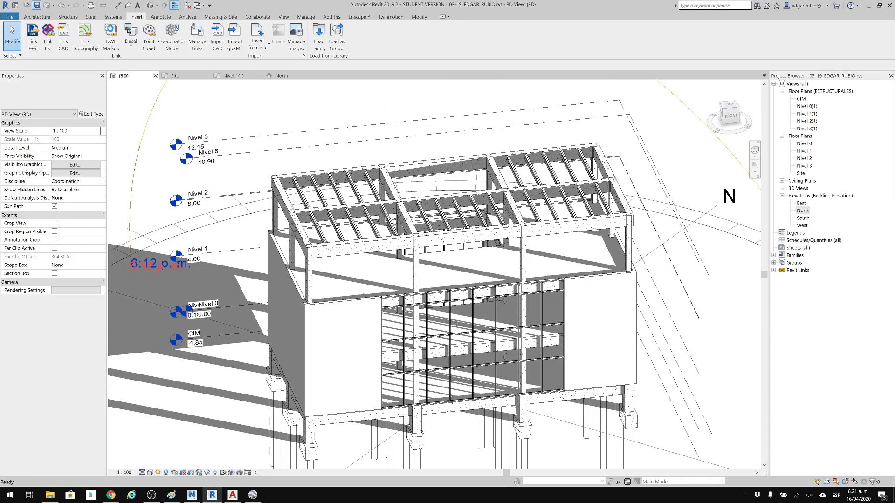
{"action": "left_click", "coordinate": [188, 7]}
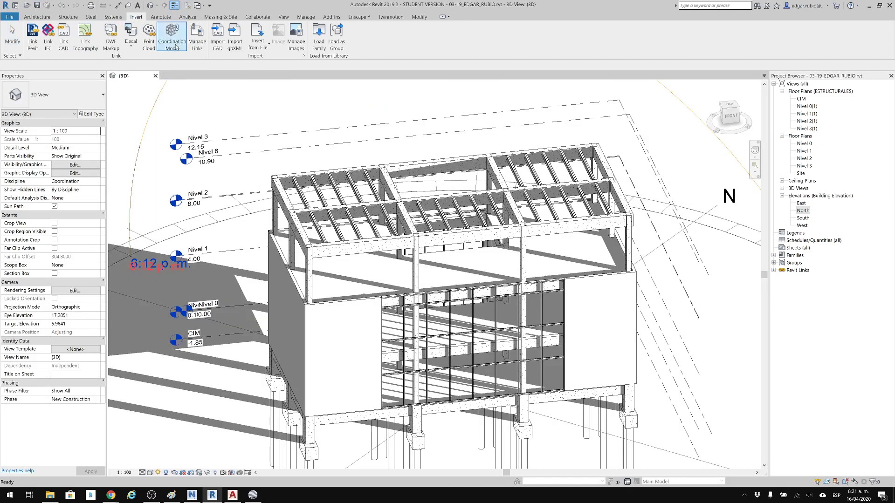
{"action": "left_click", "coordinate": [156, 75]}
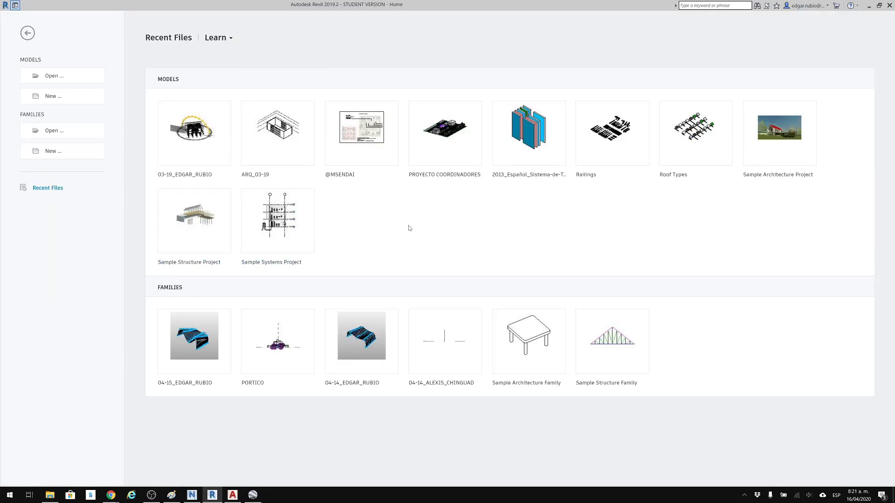
Open the ARQ_03-19 architectural model and reload its linked structural Revit model.
{"action": "left_click", "coordinate": [293, 140]}
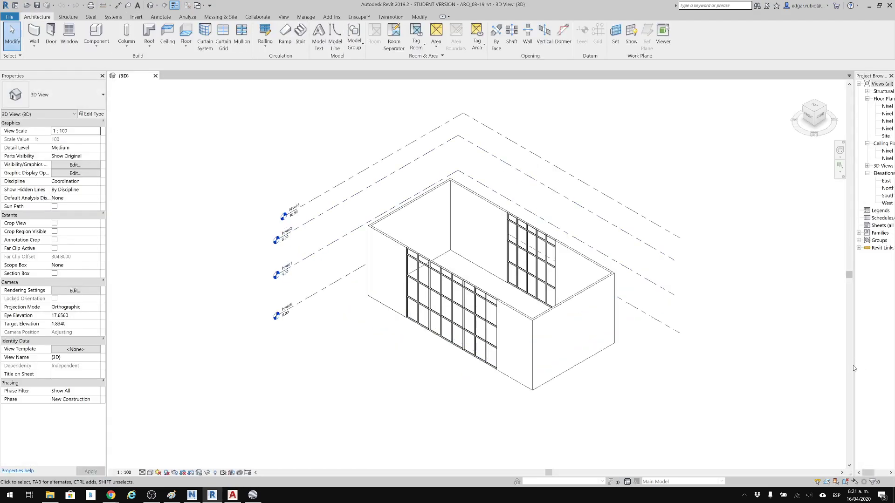
{"action": "left_click_drag", "start_coordinate": [854, 366], "coordinate": [785, 370]}
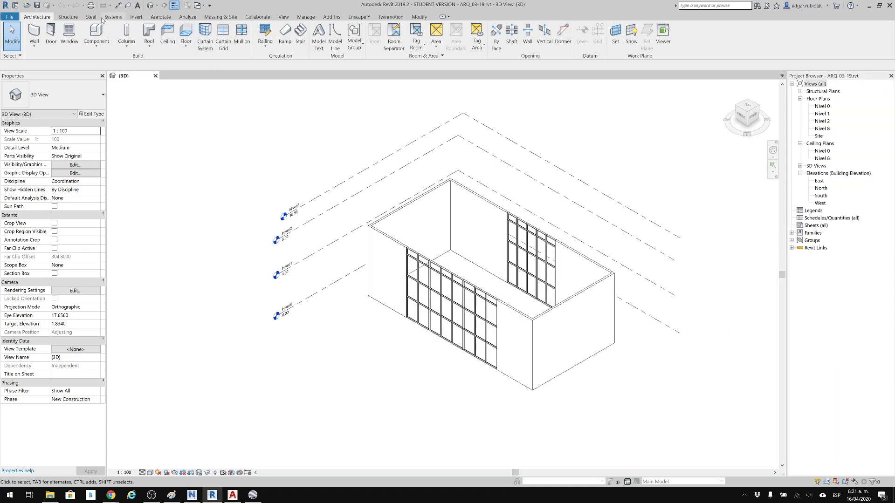
{"action": "left_click", "coordinate": [136, 18]}
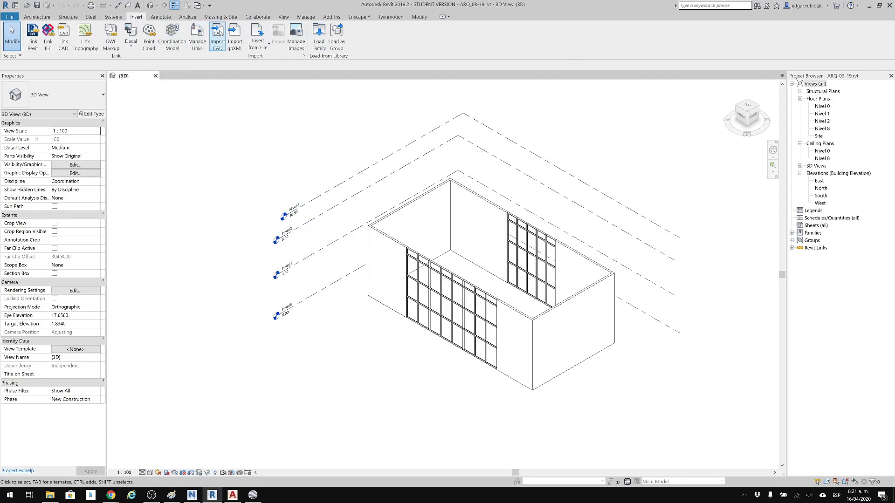
{"action": "left_click", "coordinate": [192, 39]}
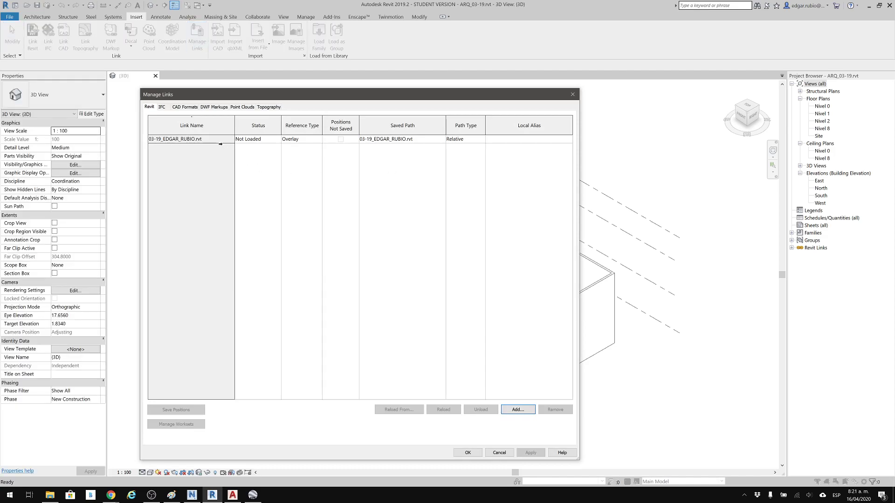
{"action": "left_click", "coordinate": [396, 138]}
{"action": "left_click", "coordinate": [442, 409]}
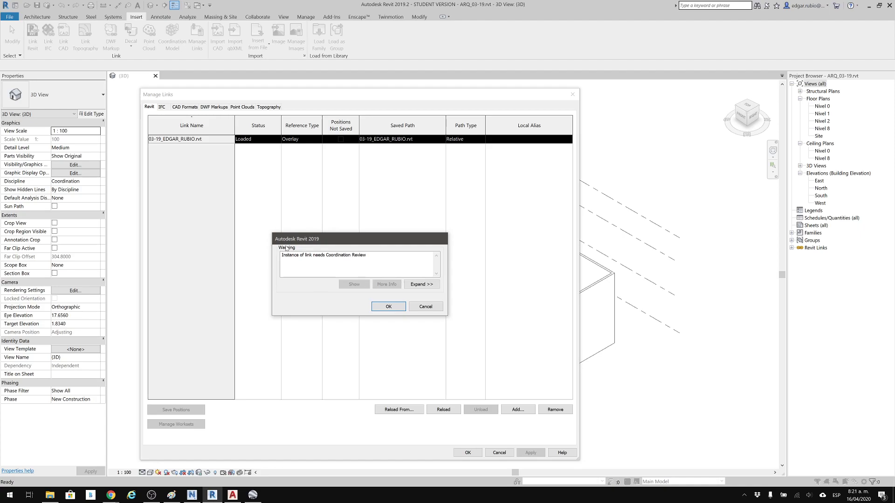
{"action": "left_click_drag", "start_coordinate": [289, 255], "coordinate": [349, 255]}
{"action": "left_click", "coordinate": [313, 255]}
{"action": "left_click", "coordinate": [389, 307]}
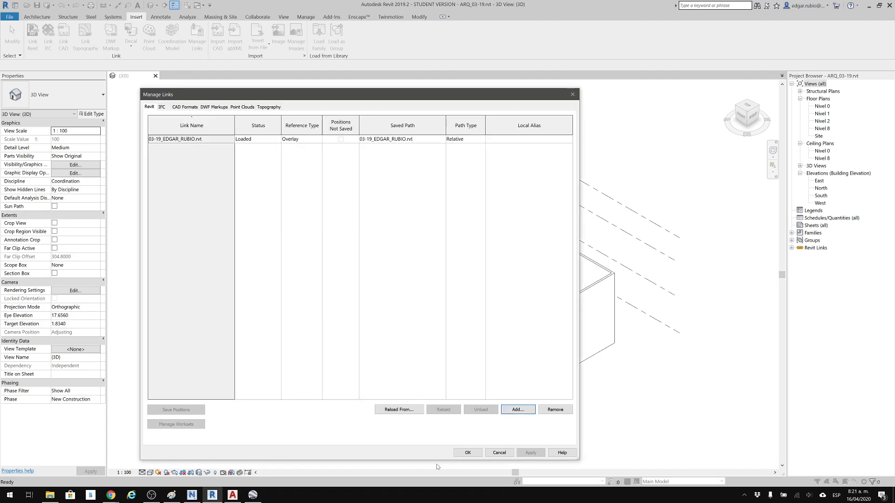
{"action": "left_click", "coordinate": [471, 455]}
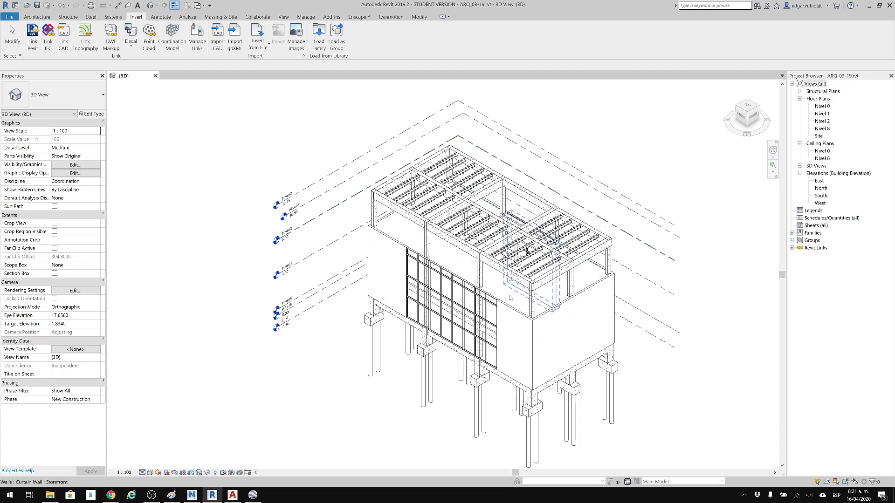
Examine the reloaded structure in 3D, then open the Nivel 1 floor plan and compare the host and linked positions of grid 4.
{"action": "middle_click_drag", "start_coordinate": [543, 336], "coordinate": [530, 277]}
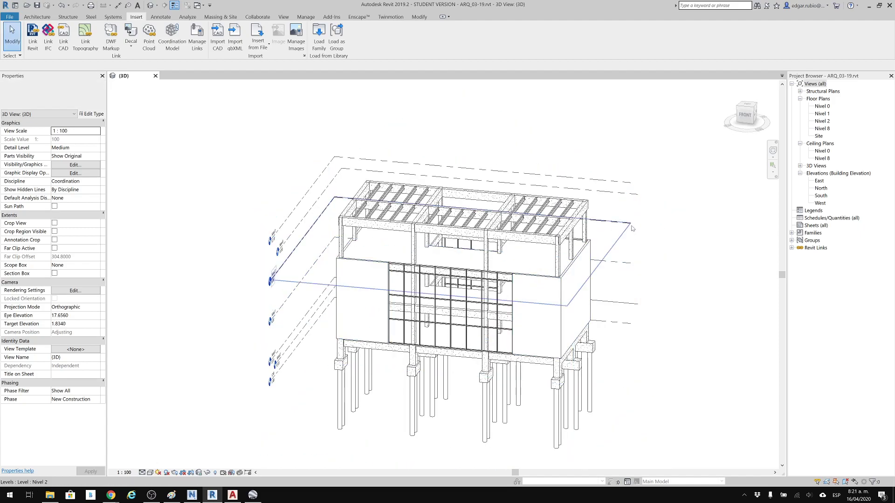
{"action": "scroll", "coordinate": [632, 235], "scroll_direction": "up", "scroll_amount": 3}
{"action": "scroll", "coordinate": [631, 234], "scroll_direction": "up", "scroll_amount": 4}
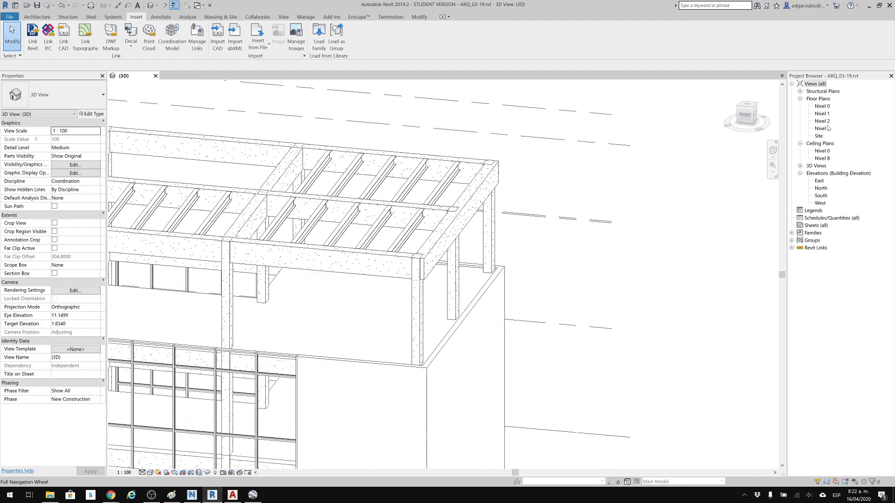
{"action": "scroll", "coordinate": [593, 228], "scroll_direction": "down", "scroll_amount": 5}
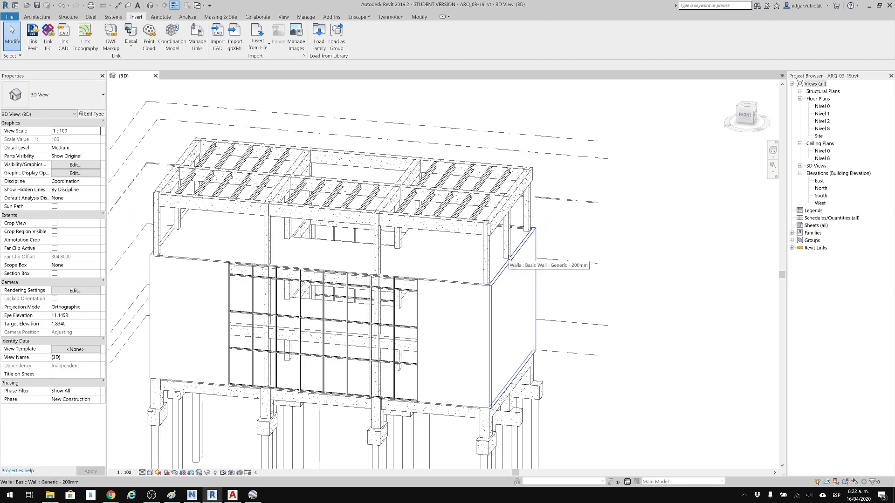
{"action": "middle_click_drag", "start_coordinate": [672, 234], "coordinate": [688, 221]}
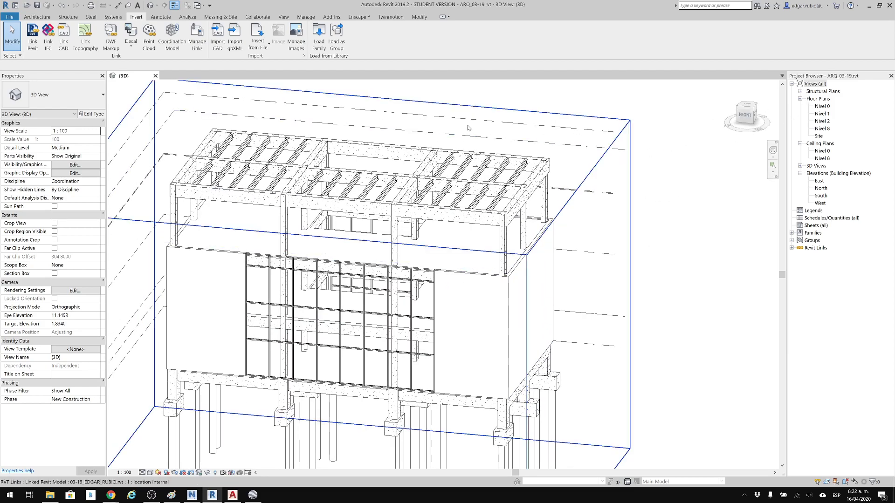
{"action": "double_click", "coordinate": [827, 115]}
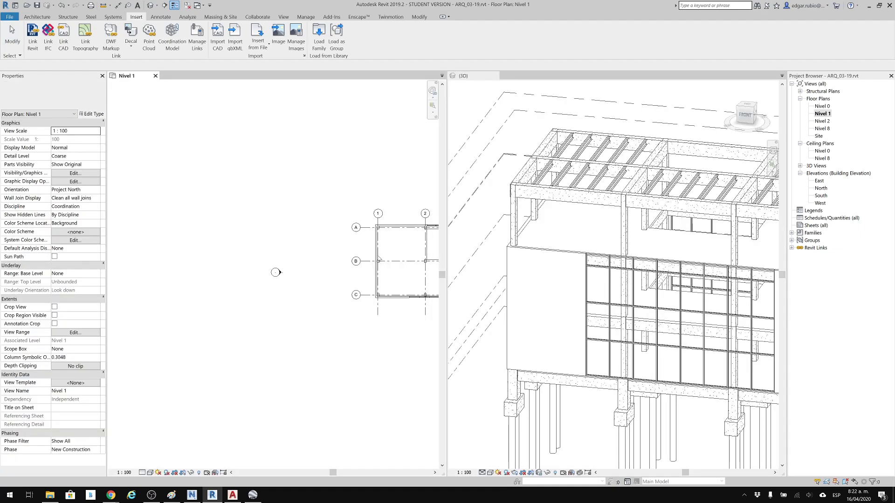
{"action": "scroll", "coordinate": [381, 245], "scroll_direction": "up", "scroll_amount": 3}
{"action": "middle_click_drag", "start_coordinate": [381, 245], "coordinate": [349, 252]}
{"action": "scroll", "coordinate": [349, 251], "scroll_direction": "up", "scroll_amount": 3}
{"action": "scroll", "coordinate": [718, 243], "scroll_direction": "down", "scroll_amount": 3}
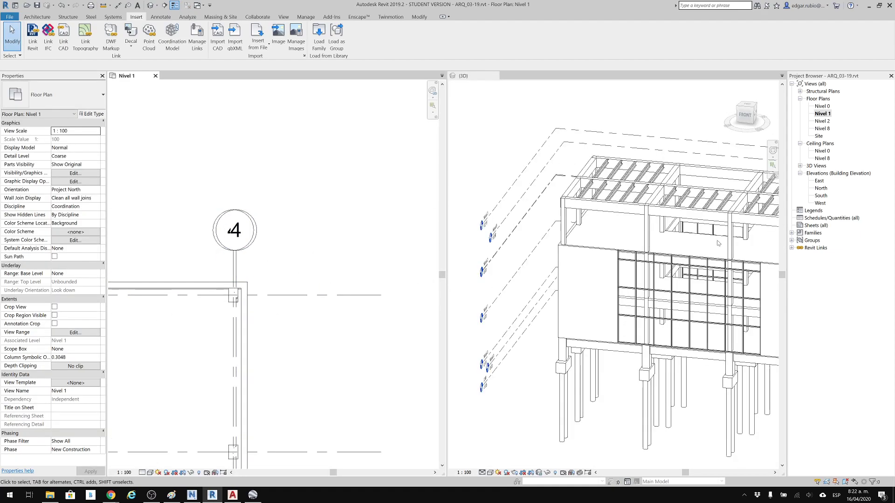
Examine in the 3D view how the host and linked Nivel 2 levels align and how the columns meet the walls.
{"action": "scroll", "coordinate": [529, 258], "scroll_direction": "up", "scroll_amount": 3}
{"action": "middle_click_drag", "start_coordinate": [609, 246], "coordinate": [538, 287]}
{"action": "scroll", "coordinate": [538, 286], "scroll_direction": "up", "scroll_amount": 2}
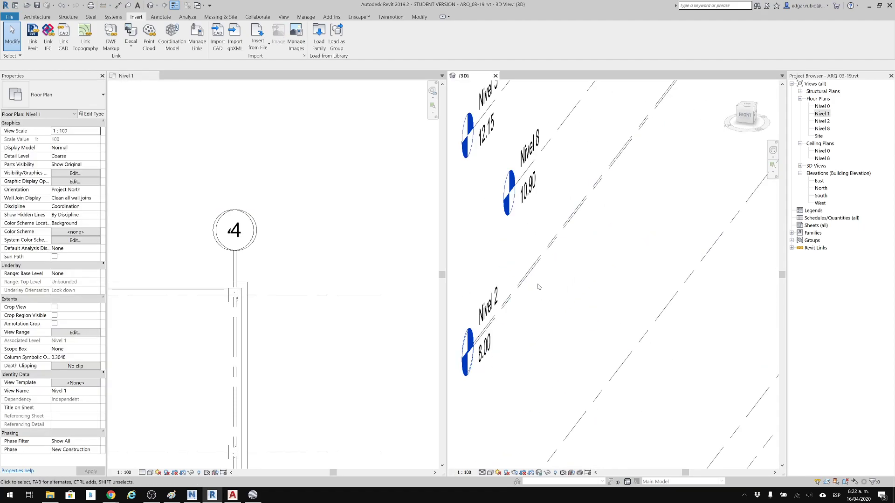
{"action": "middle_click_drag", "start_coordinate": [584, 318], "coordinate": [504, 303]}
{"action": "scroll", "coordinate": [583, 292], "scroll_direction": "down", "scroll_amount": 2}
{"action": "middle_click_drag", "start_coordinate": [698, 276], "coordinate": [453, 281]}
{"action": "scroll", "coordinate": [453, 280], "scroll_direction": "down", "scroll_amount": 1}
{"action": "mouse_move", "coordinate": [543, 228]}
{"action": "middle_mouse_down"}
{"action": "mouse_move", "coordinate": [362, 256]}
{"action": "mouse_move", "coordinate": [219, 245]}
{"action": "middle_mouse_up"}
{"action": "middle_click_drag", "start_coordinate": [658, 245], "coordinate": [453, 293]}
{"action": "scroll", "coordinate": [576, 263], "scroll_direction": "up", "scroll_amount": 1}
{"action": "middle_click_drag", "start_coordinate": [612, 275], "coordinate": [550, 283]}
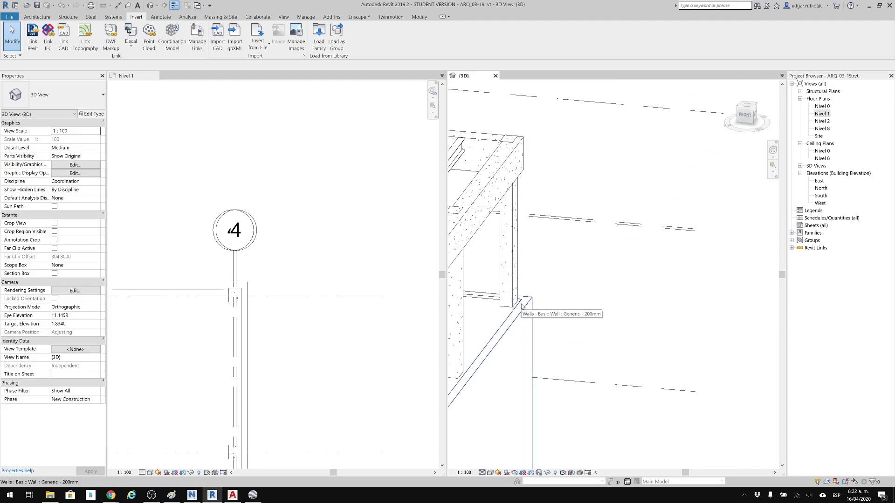
{"action": "middle_click_drag", "start_coordinate": [640, 226], "coordinate": [649, 232]}
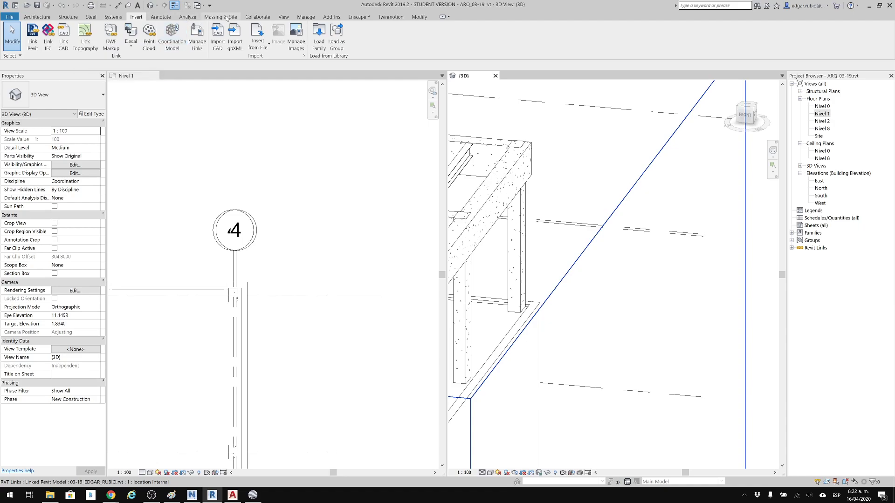
Run a Coordination Review on the linked structural model and move its window clear of the view edge.
{"action": "left_click", "coordinate": [254, 17]}
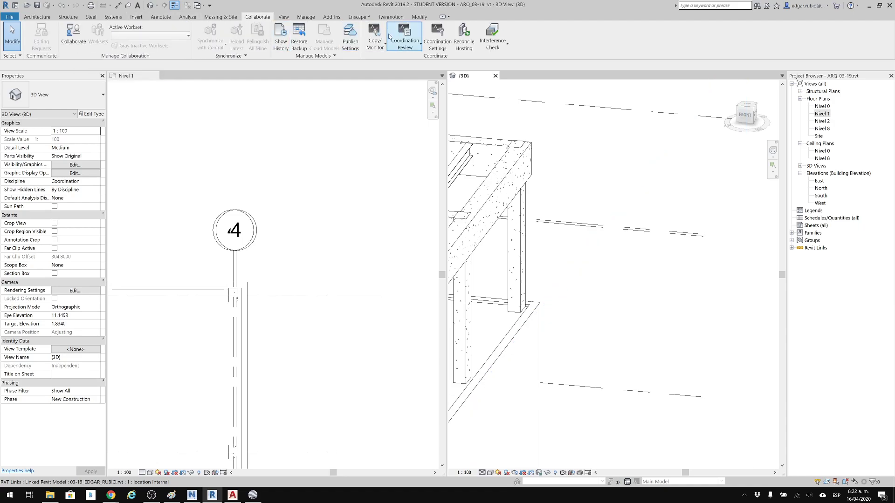
{"action": "left_click", "coordinate": [395, 34]}
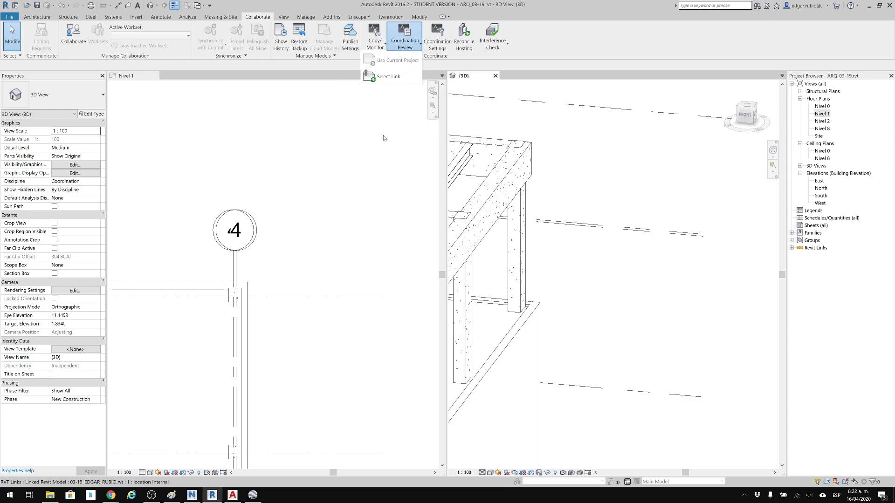
{"action": "left_click", "coordinate": [399, 80]}
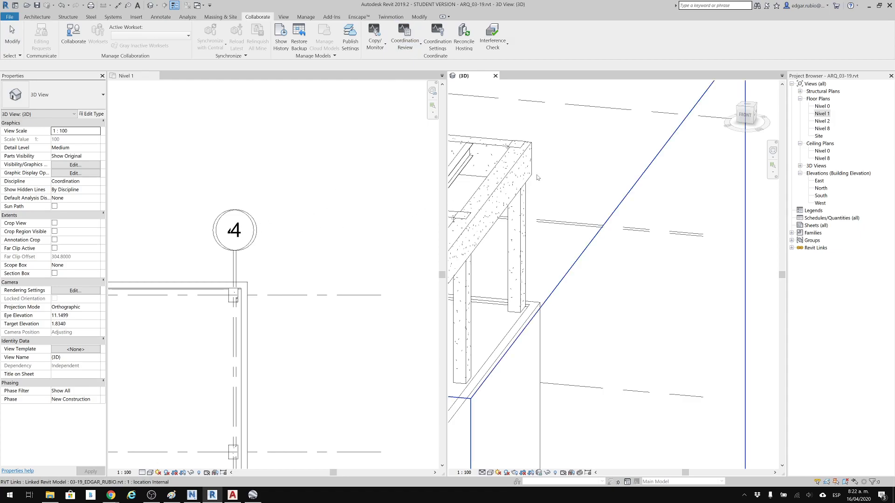
{"action": "left_click", "coordinate": [526, 198]}
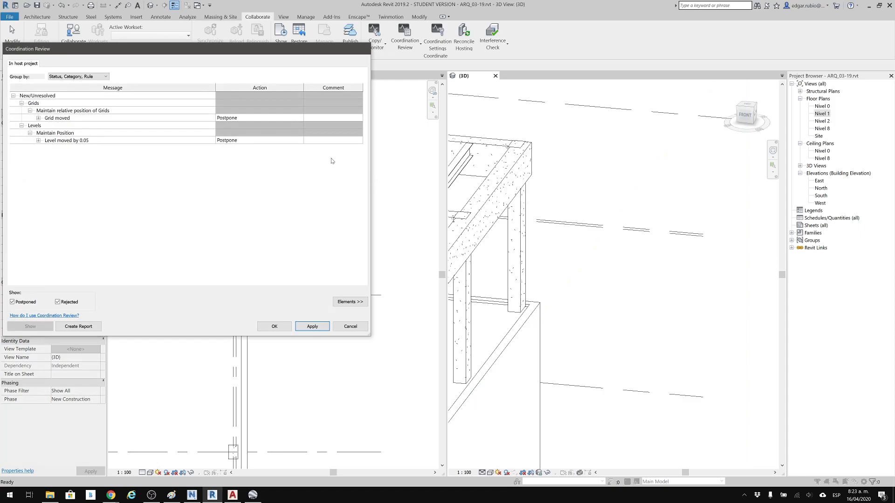
{"action": "left_click_drag", "start_coordinate": [262, 55], "coordinate": [418, 61]}
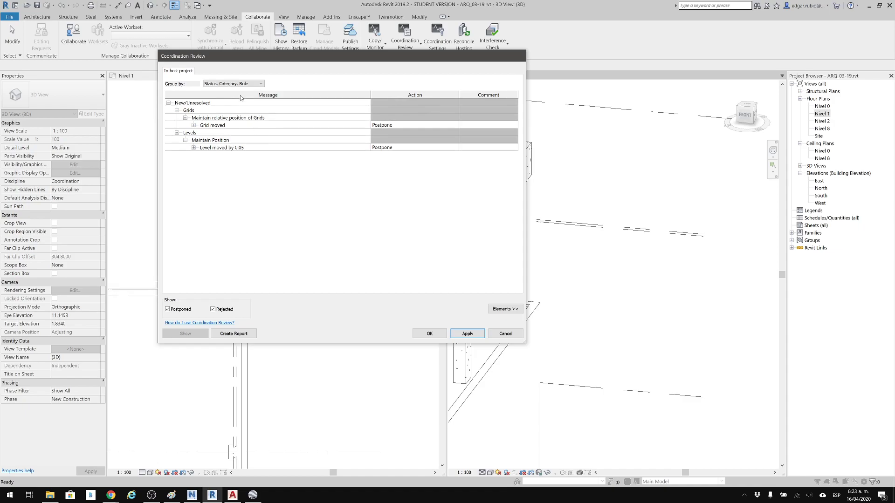
Examine the unresolved grid and level messages in the review and expand the elements of the moved level.
{"action": "left_click", "coordinate": [168, 103]}
{"action": "left_click", "coordinate": [168, 103]}
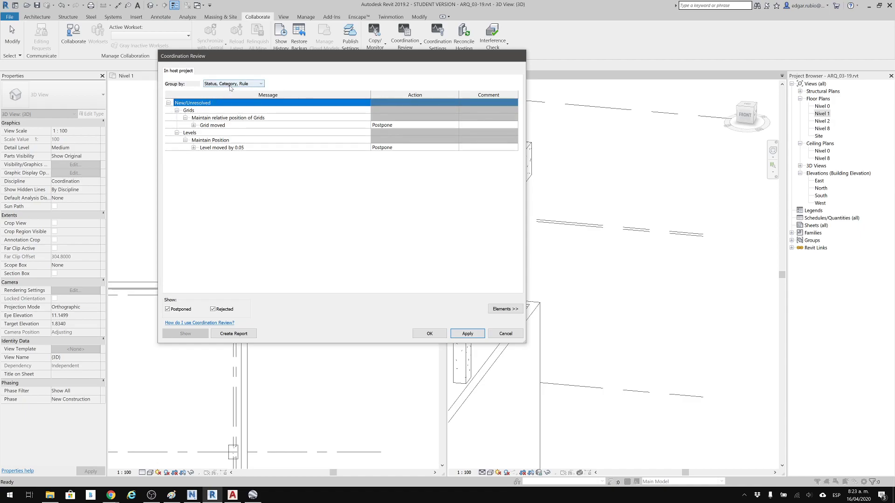
{"action": "left_click", "coordinate": [168, 103]}
{"action": "left_click", "coordinate": [168, 103]}
{"action": "left_click", "coordinate": [177, 111]}
{"action": "left_click", "coordinate": [176, 110]}
{"action": "left_click", "coordinate": [199, 119]}
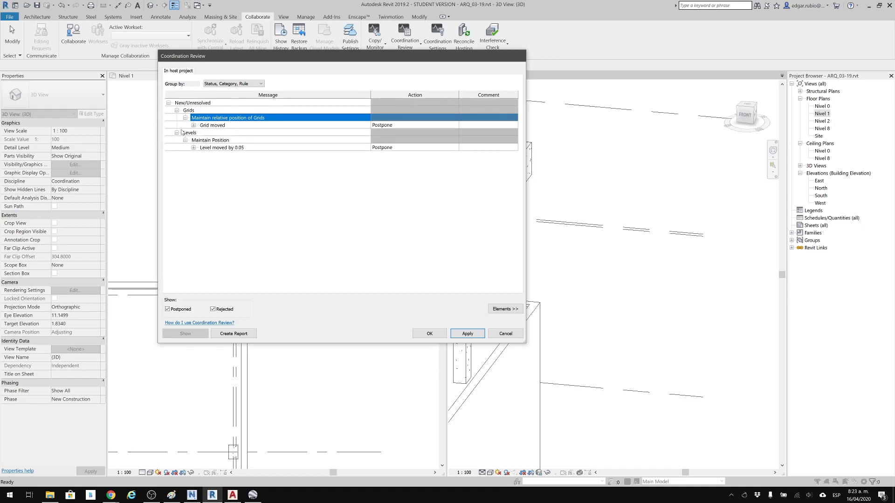
{"action": "left_click", "coordinate": [207, 140]}
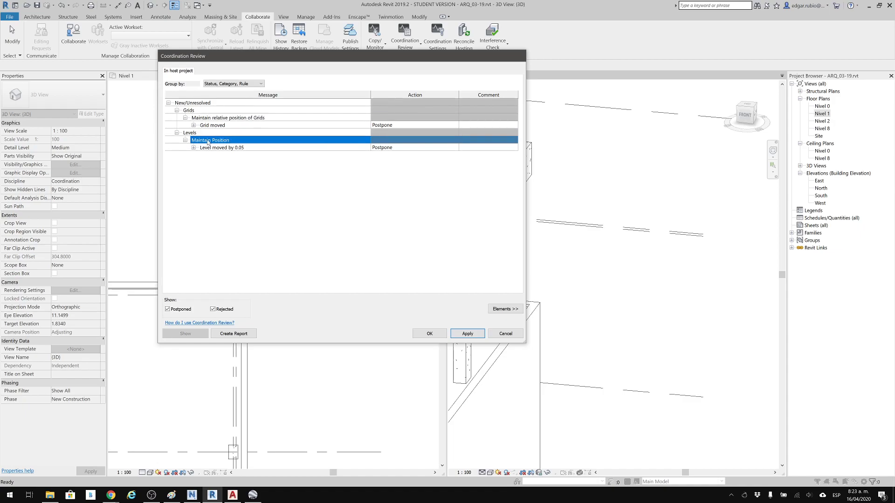
{"action": "left_click", "coordinate": [208, 148]}
{"action": "left_click", "coordinate": [207, 141]}
{"action": "left_click", "coordinate": [194, 147]}
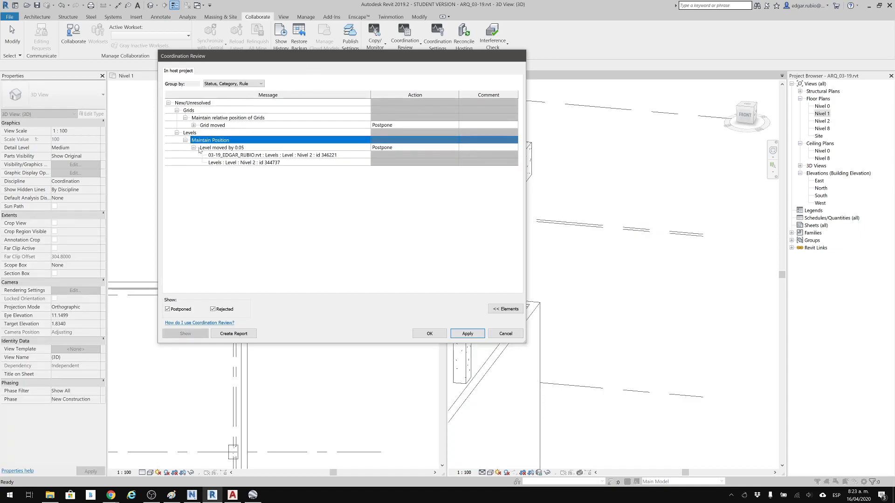
Highlight the linked and host Nivel 2 elements alternately in the 3D view to compare their positions.
{"action": "left_click_drag", "start_coordinate": [326, 57], "coordinate": [226, 68]}
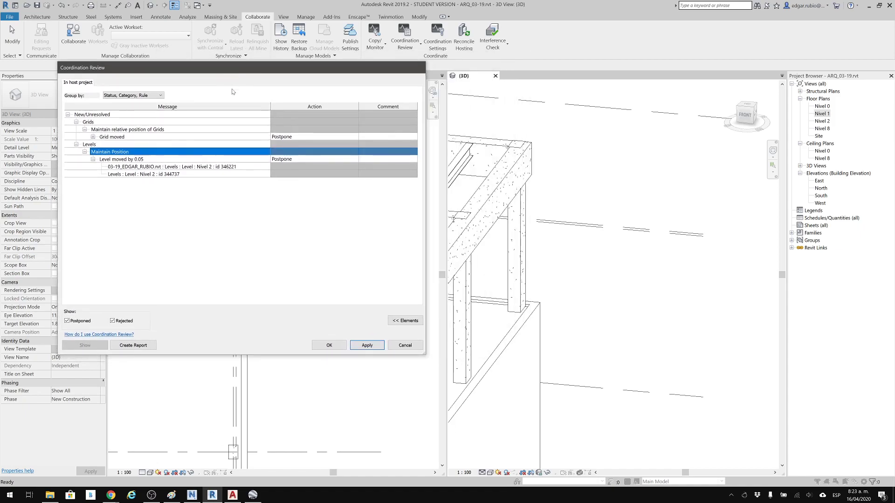
{"action": "left_click", "coordinate": [166, 167]}
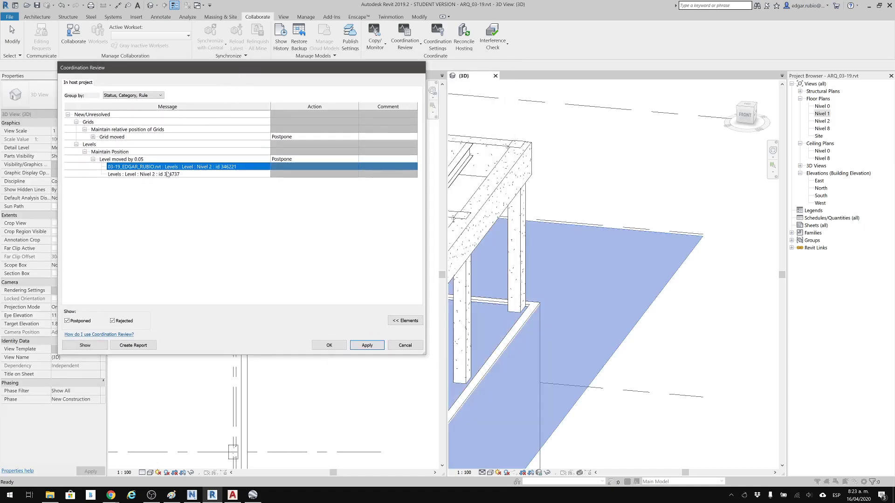
{"action": "left_click", "coordinate": [167, 175]}
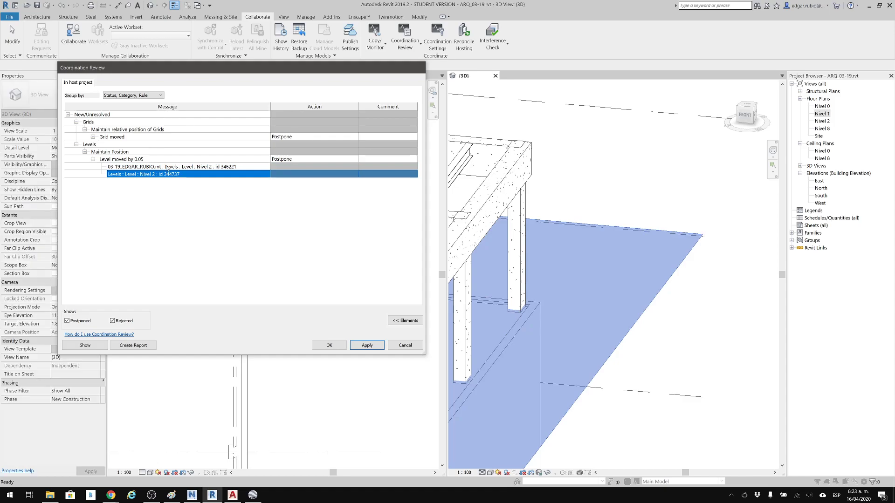
{"action": "left_click", "coordinate": [166, 166]}
{"action": "left_click", "coordinate": [167, 174]}
{"action": "left_click", "coordinate": [166, 168]}
{"action": "left_click", "coordinate": [166, 173]}
{"action": "left_click", "coordinate": [166, 168]}
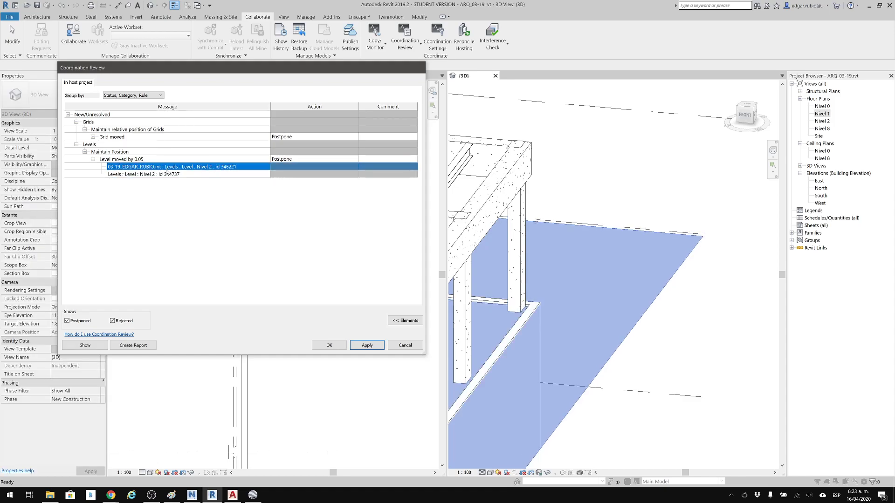
Examine the actions available for the Grid moved message, leaving it on Postpone.
{"action": "left_click", "coordinate": [354, 137]}
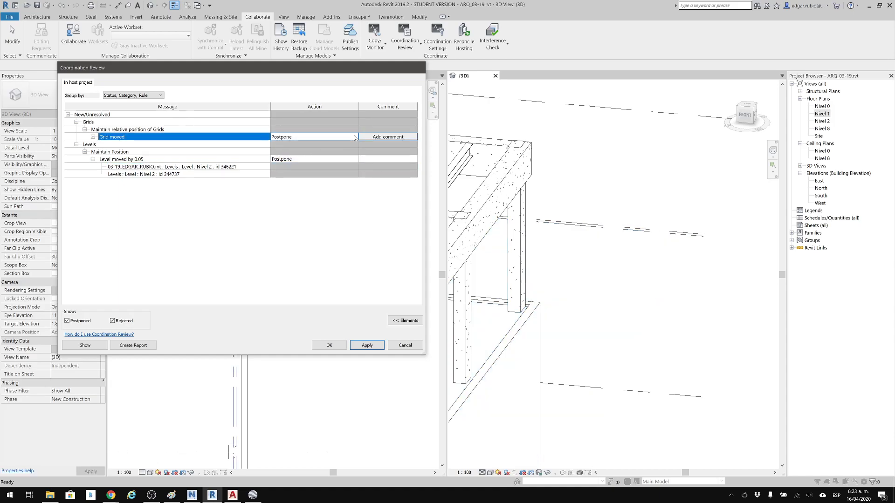
{"action": "left_click", "coordinate": [355, 137]}
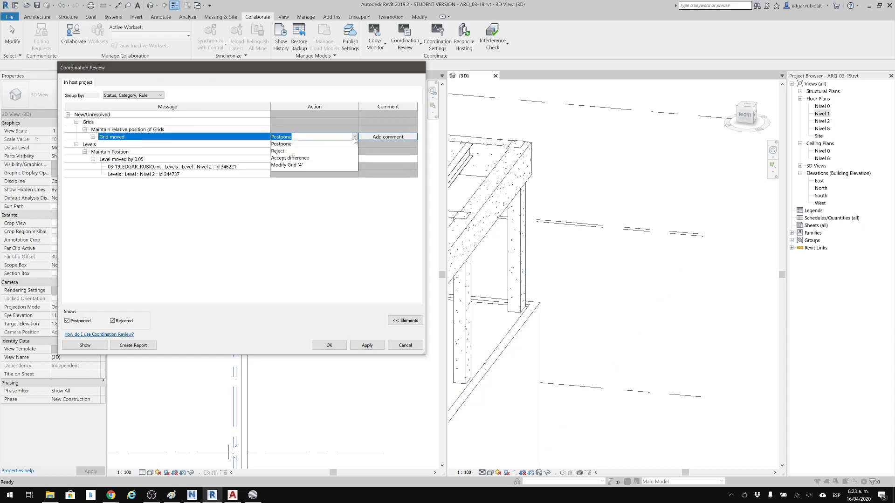
{"action": "left_click", "coordinate": [286, 198]}
{"action": "left_click", "coordinate": [356, 137]}
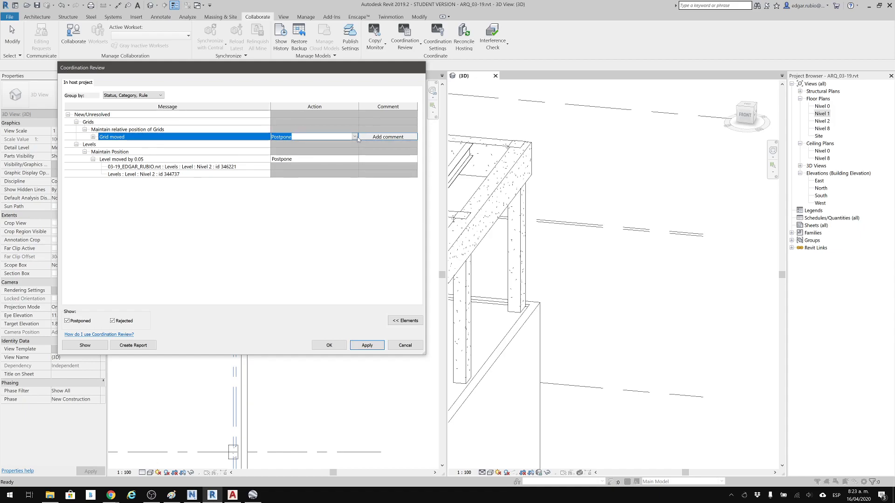
{"action": "left_click", "coordinate": [356, 137]}
{"action": "left_click", "coordinate": [348, 197]}
Draft a comment starting "Se re..." on the Grid moved message and discard it.
{"action": "left_click", "coordinate": [380, 137]}
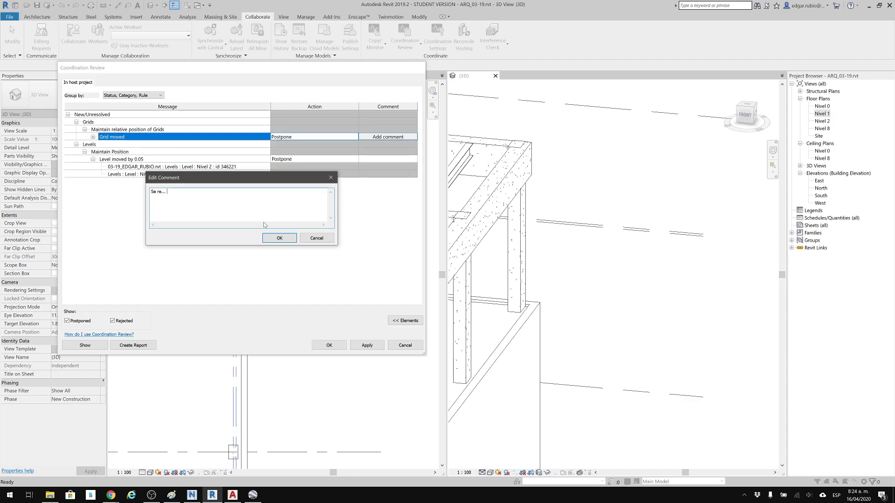
{"action": "left_click", "coordinate": [319, 240]}
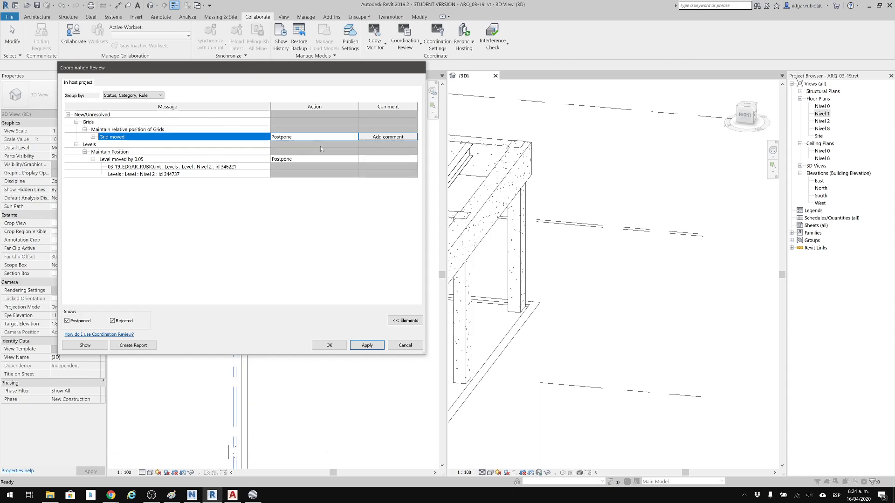
Resolve the review by applying Modify Grid '4' to the moved grid and Move Level 'Nivel 2' to the moved level, and close it.
{"action": "left_click", "coordinate": [357, 137]}
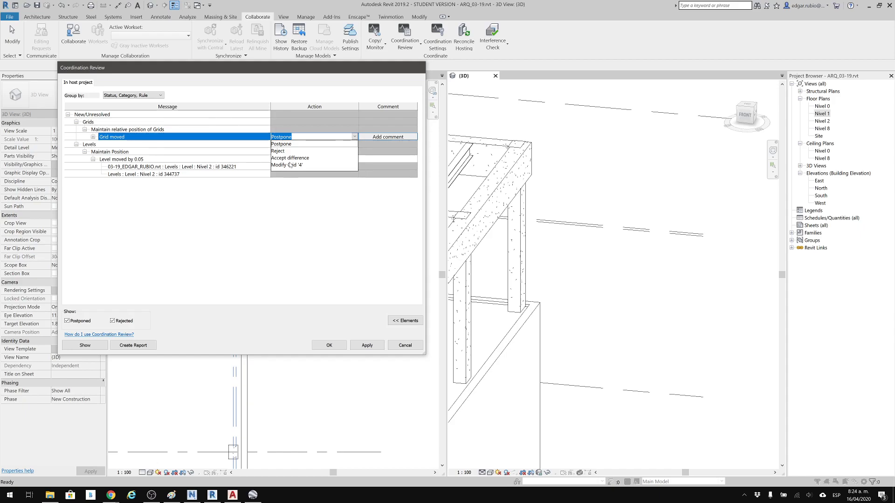
{"action": "left_click", "coordinate": [293, 165]}
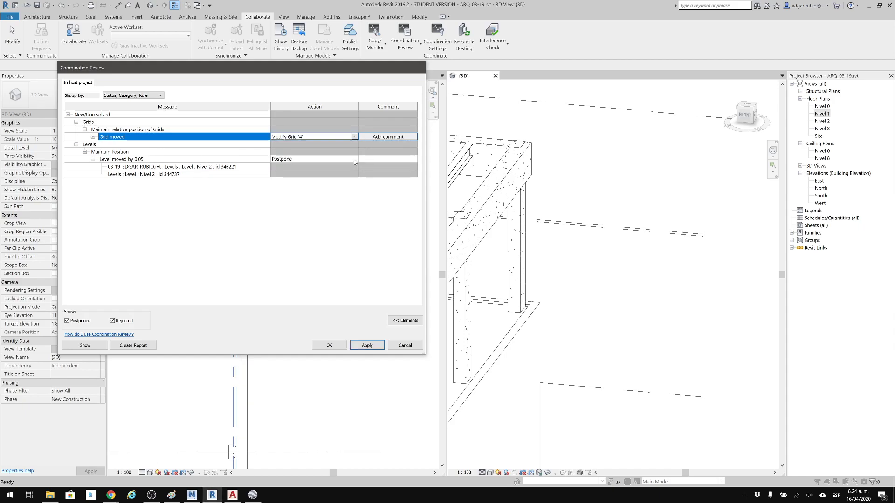
{"action": "left_click", "coordinate": [354, 162]}
{"action": "left_click", "coordinate": [351, 160]}
{"action": "left_click", "coordinate": [351, 160]}
{"action": "left_click", "coordinate": [354, 161]}
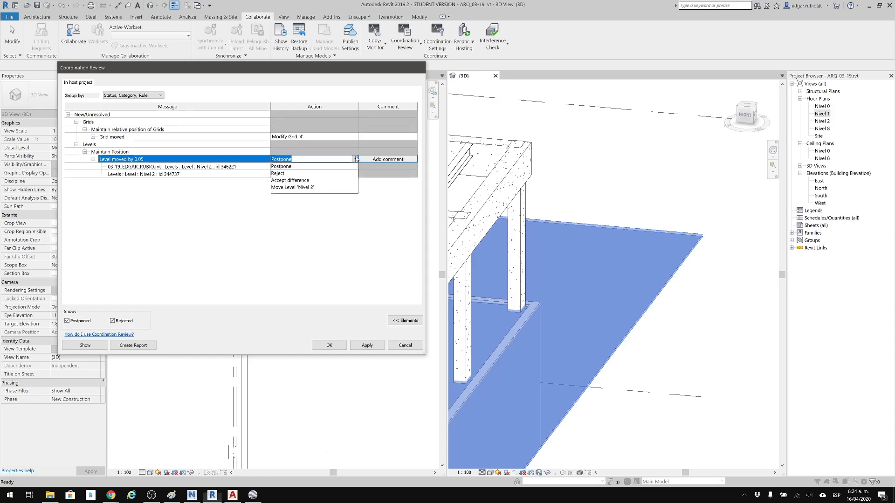
{"action": "left_click", "coordinate": [306, 188]}
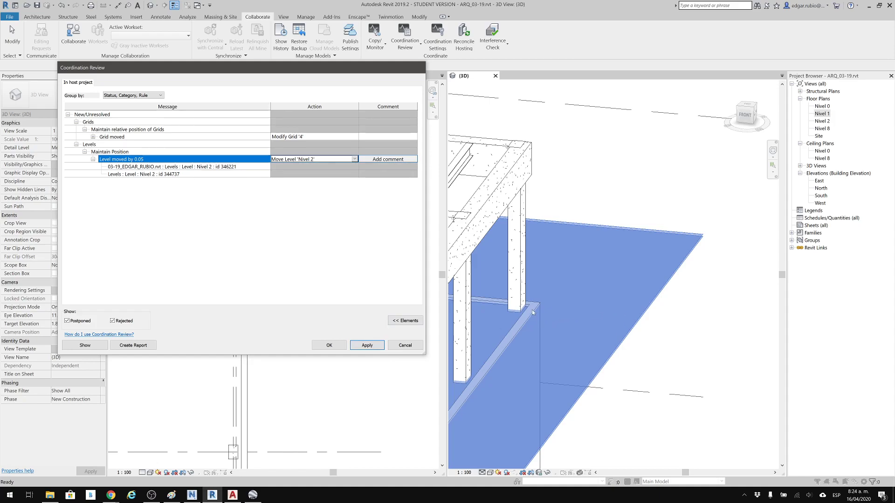
{"action": "left_click", "coordinate": [367, 346]}
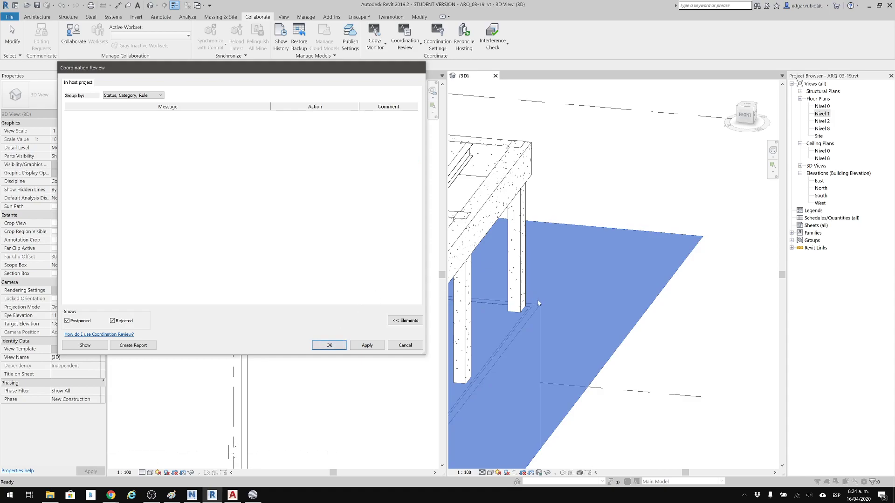
{"action": "left_click", "coordinate": [332, 348]}
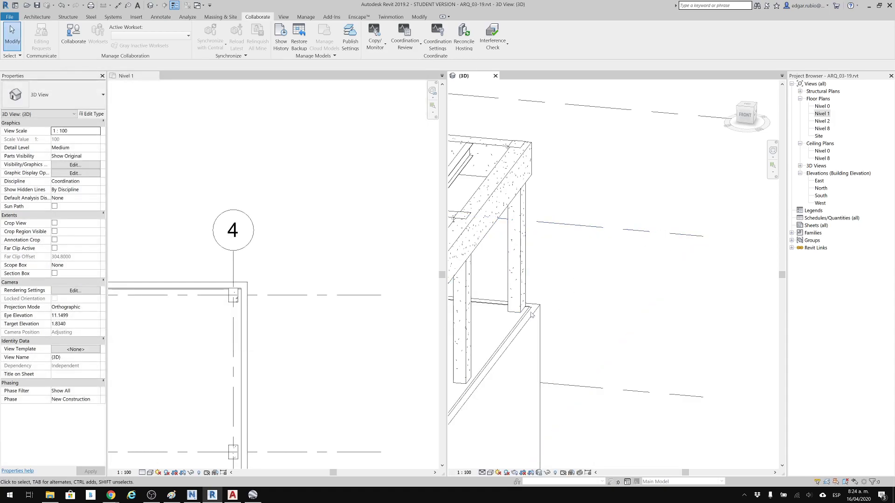
Examine the wall and column corner at grid 4 in the Nivel 1 plan and the wall tops in the 3D view.
{"action": "scroll", "coordinate": [518, 317], "scroll_direction": "up", "scroll_amount": 4}
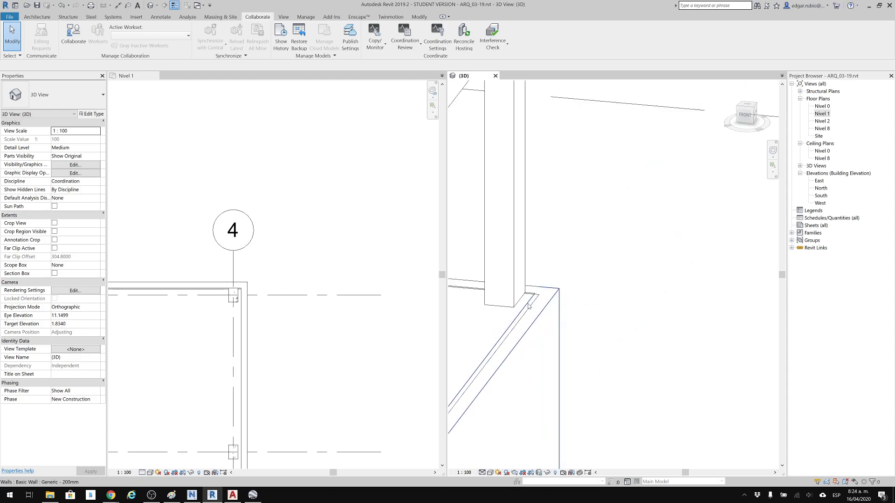
{"action": "scroll", "coordinate": [559, 286], "scroll_direction": "down", "scroll_amount": 5}
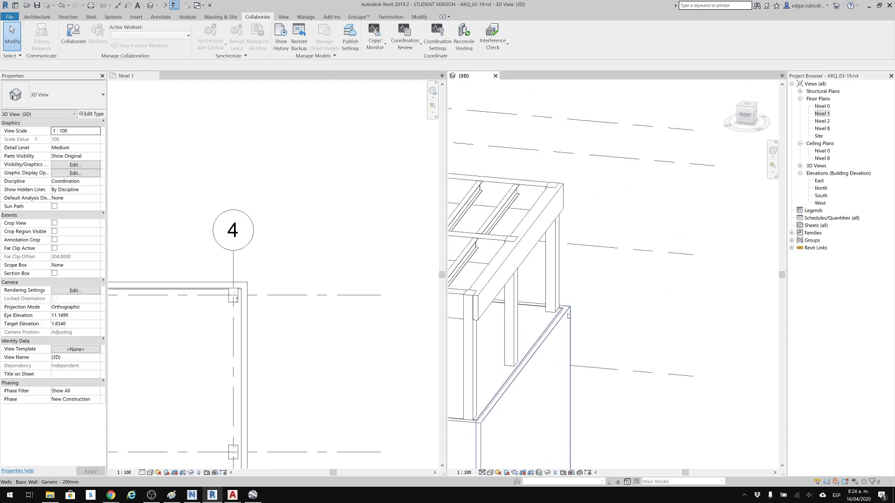
{"action": "middle_click_drag", "start_coordinate": [606, 280], "coordinate": [631, 271]}
{"action": "scroll", "coordinate": [272, 275], "scroll_direction": "up", "scroll_amount": 5}
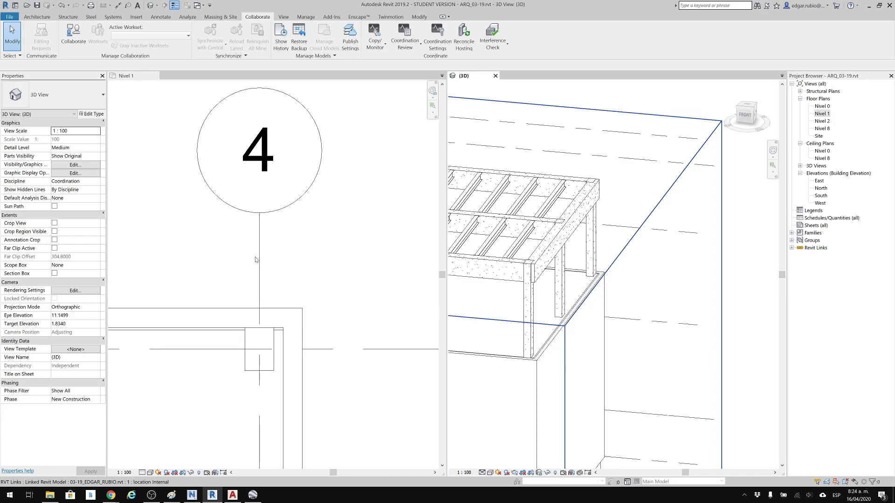
{"action": "scroll", "coordinate": [282, 285], "scroll_direction": "down", "scroll_amount": 4}
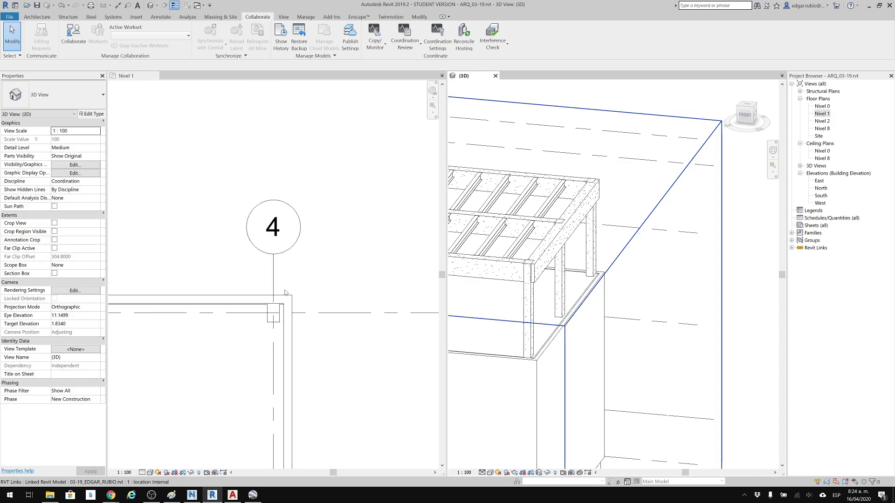
{"action": "left_click", "coordinate": [343, 333]}
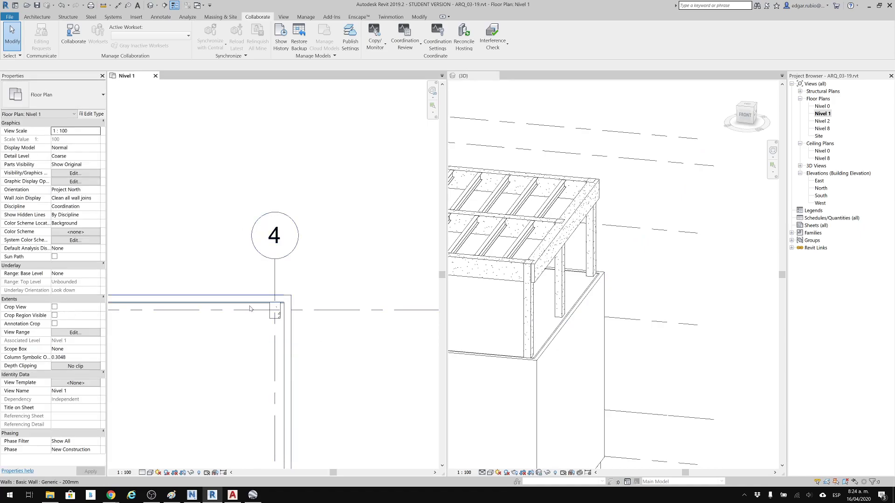
{"action": "scroll", "coordinate": [260, 289], "scroll_direction": "up", "scroll_amount": 3}
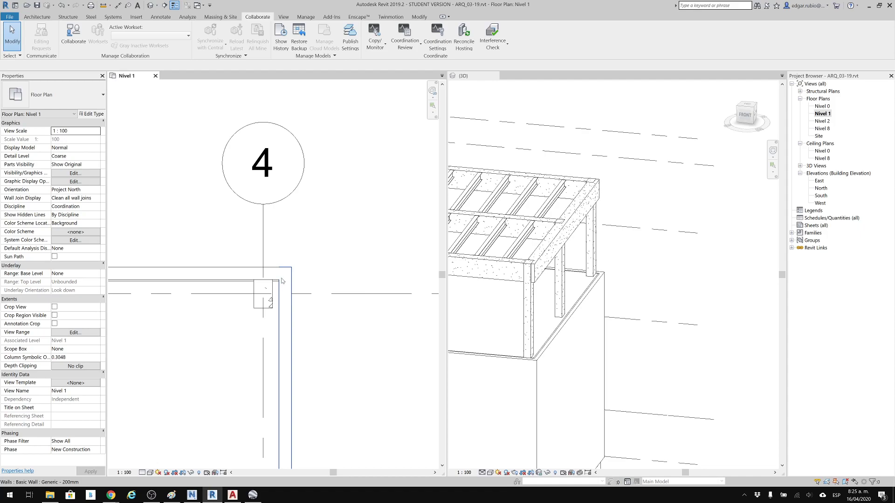
{"action": "scroll", "coordinate": [280, 293], "scroll_direction": "down", "scroll_amount": 4}
{"action": "middle_click_drag", "start_coordinate": [314, 347], "coordinate": [405, 259]}
{"action": "middle_click_drag", "start_coordinate": [328, 292], "coordinate": [303, 292]}
{"action": "middle_click_drag", "start_coordinate": [646, 252], "coordinate": [515, 274], "text": "shift"}
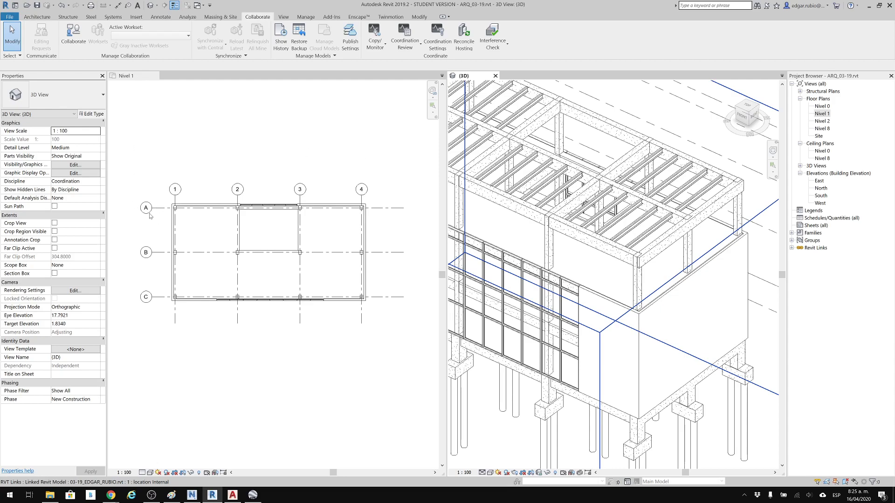
Start Copy/Monitor on the linked structural model, examine the Electrical Equipment category in its Coordination Settings, and cancel out of both.
{"action": "left_click", "coordinate": [374, 38]}
{"action": "left_click", "coordinate": [354, 77]}
{"action": "left_click", "coordinate": [518, 144]}
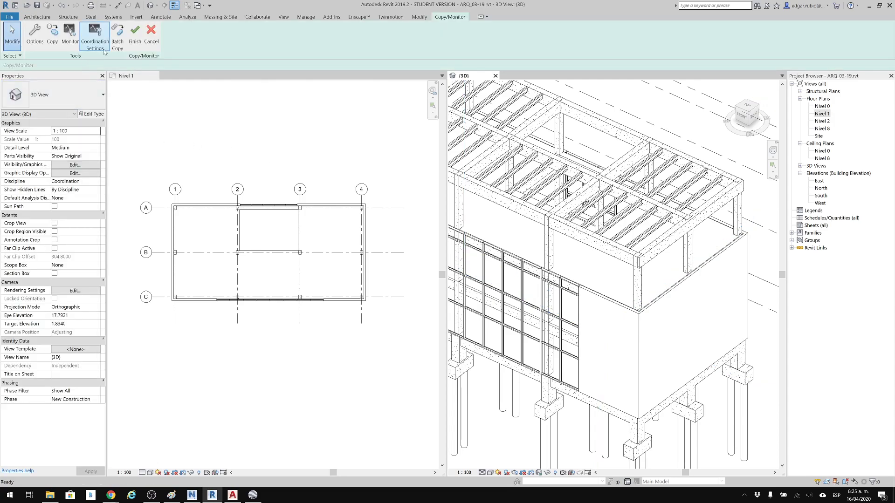
{"action": "left_click", "coordinate": [103, 36]}
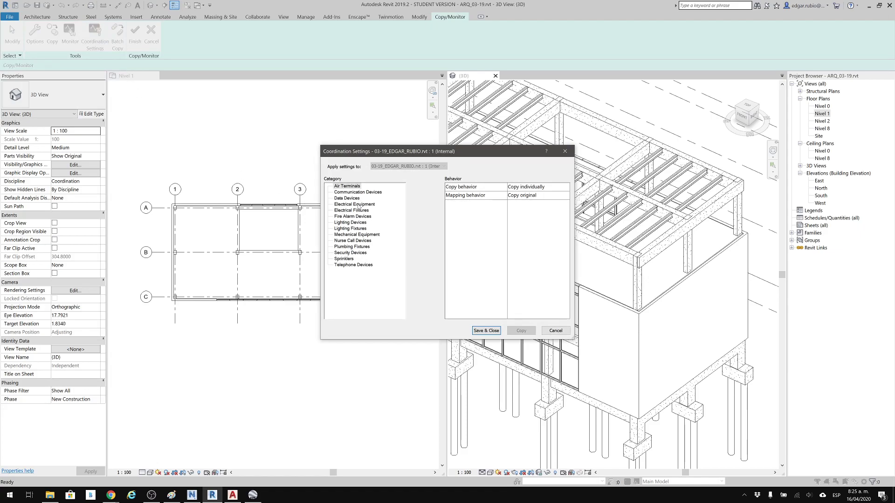
{"action": "left_click", "coordinate": [359, 205]}
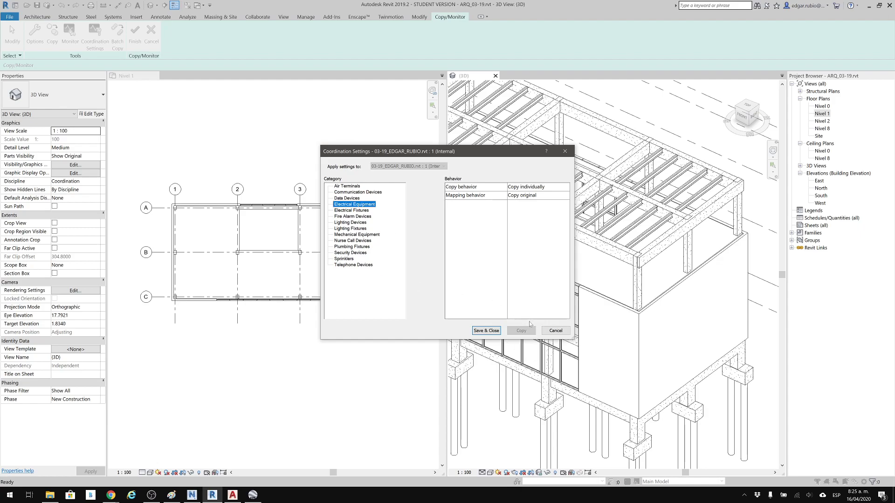
{"action": "left_click", "coordinate": [555, 331]}
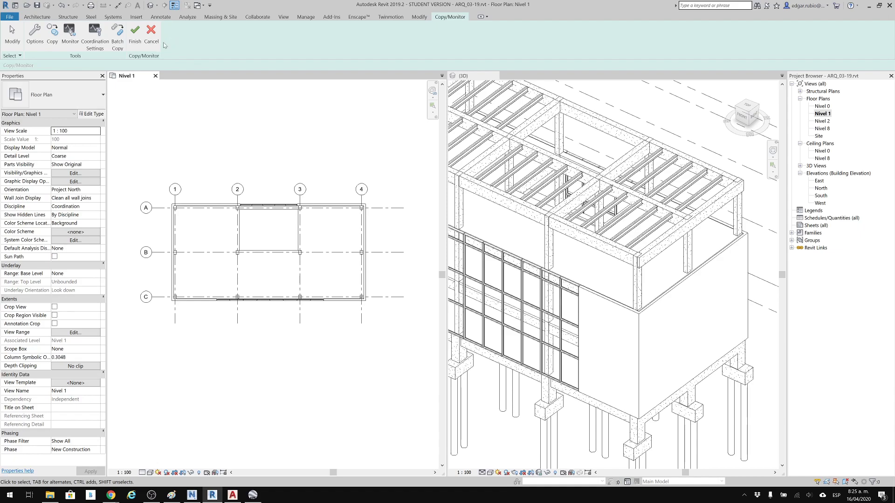
{"action": "left_click", "coordinate": [151, 33]}
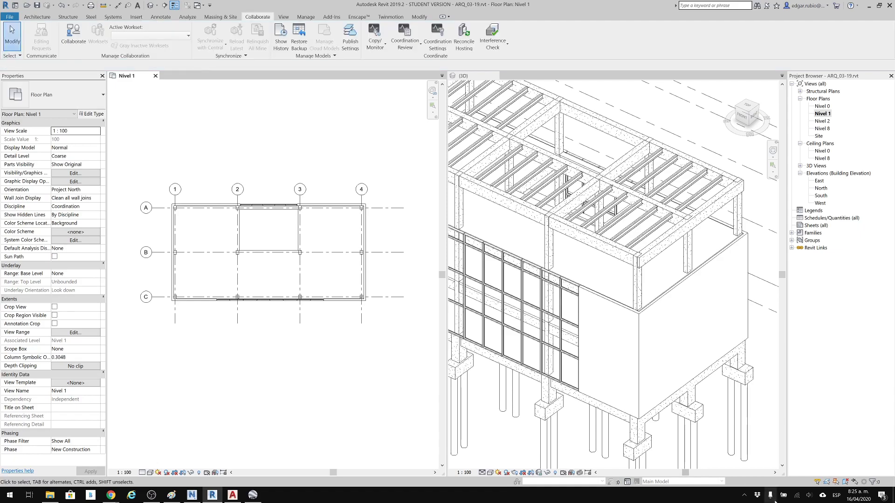
{"action": "left_click", "coordinate": [744, 496]}
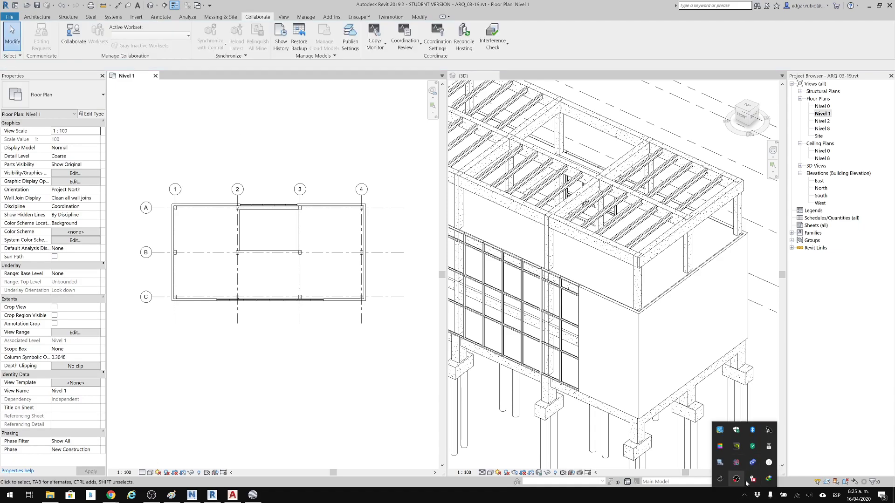